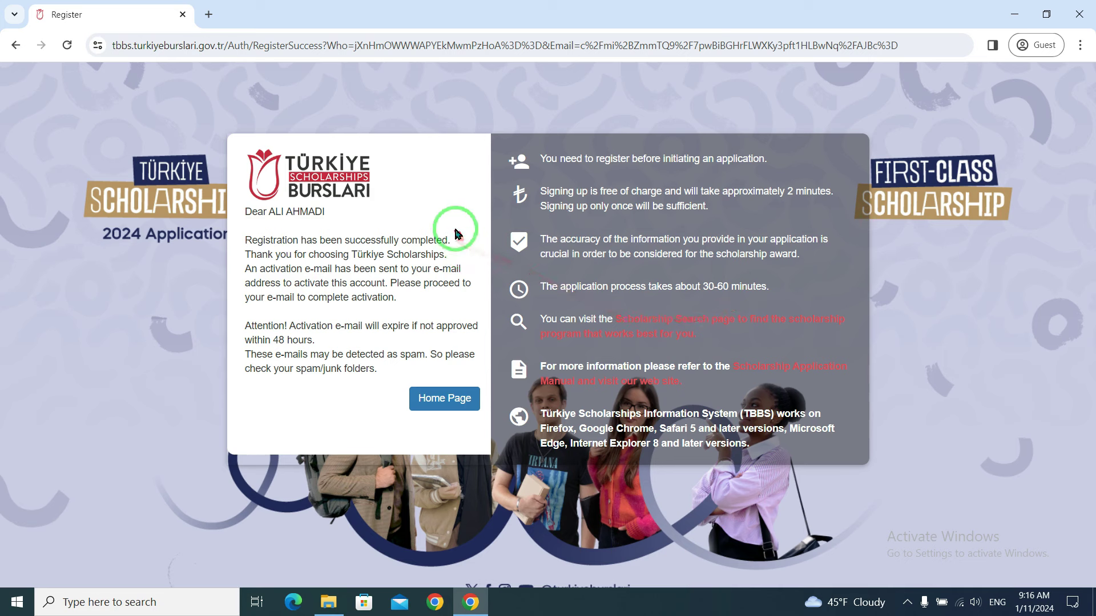
# - Highlight the registration confirmation message, then return to the portal's home login page
pyautogui.click(256, 238)
pyautogui.moveTo(257, 239); pyautogui.dragTo(448, 239)
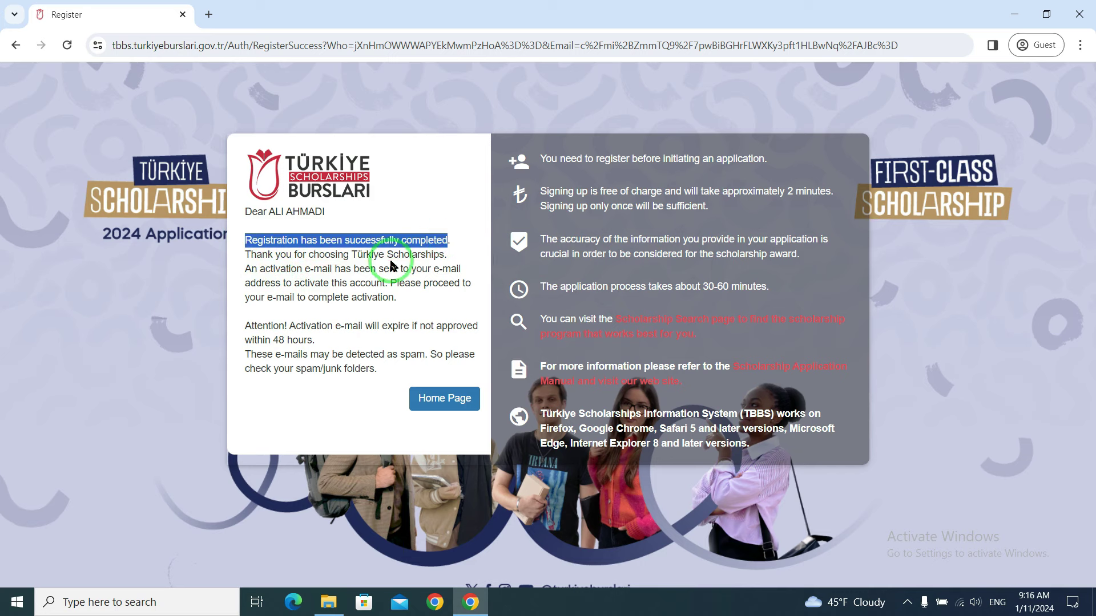
pyautogui.moveTo(261, 283)
pyautogui.mouseDown()
pyautogui.moveTo(357, 282)
pyautogui.moveTo(367, 306)
pyautogui.mouseUp()
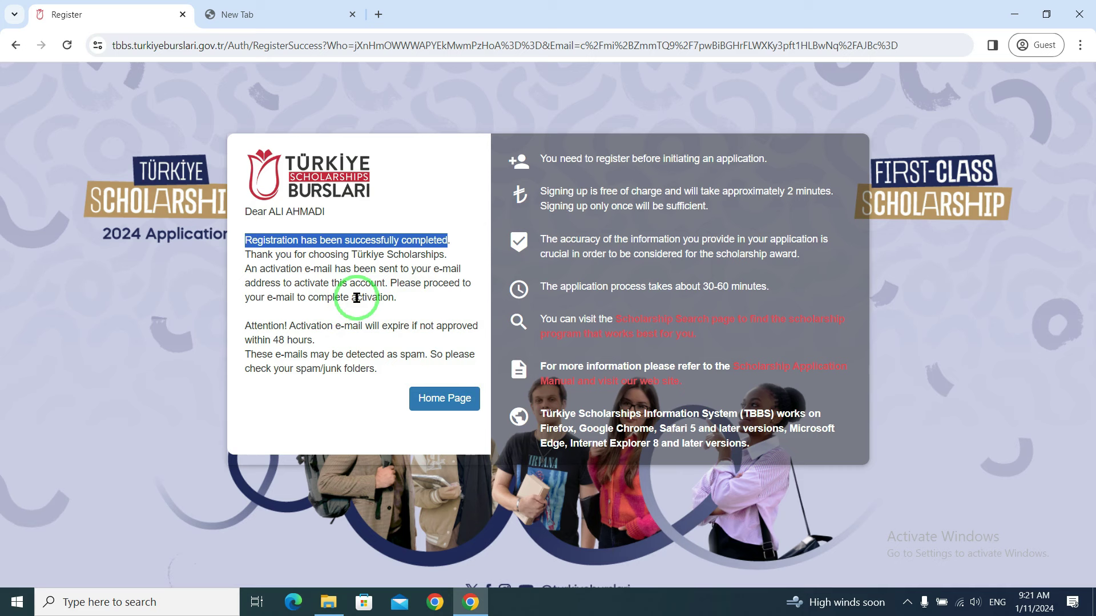
pyautogui.click(446, 400)
pyautogui.click(439, 403)
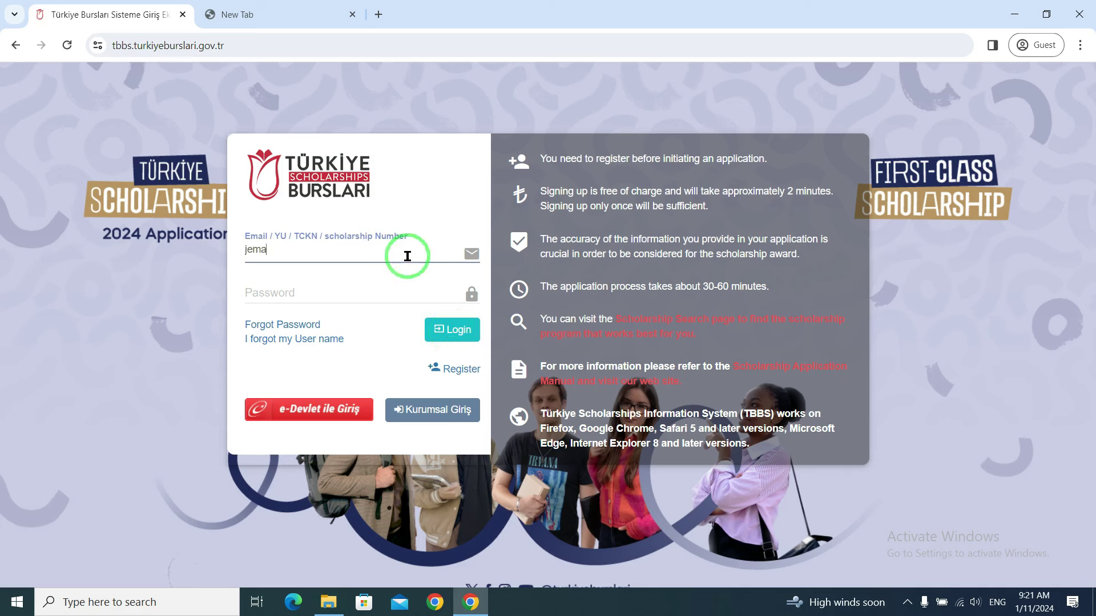
# - Sign in with the account e-mail and password, then open the Personal Information editor
pyautogui.press('Tab')
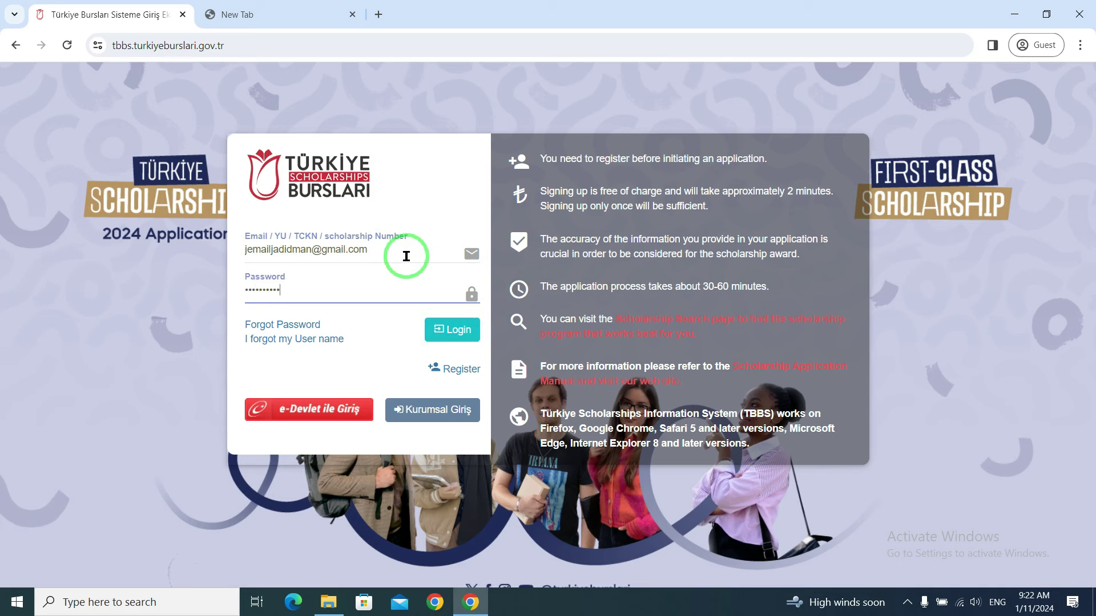
pyautogui.click(455, 331)
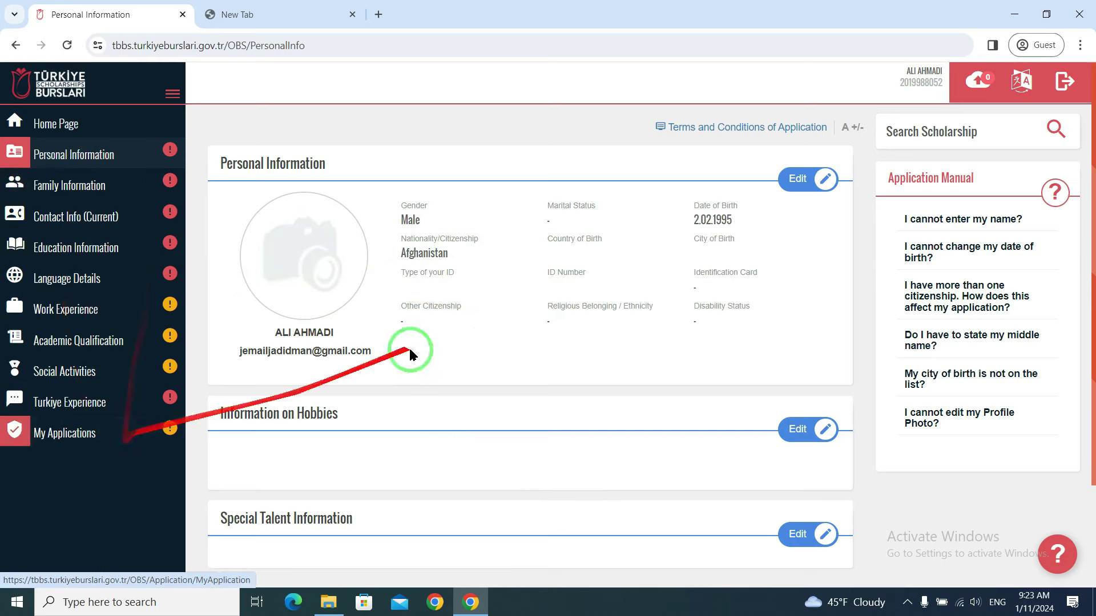
pyautogui.scroll(-1, 779, 416)
pyautogui.scroll(-1, 802, 318)
pyautogui.scroll(2, 742, 326)
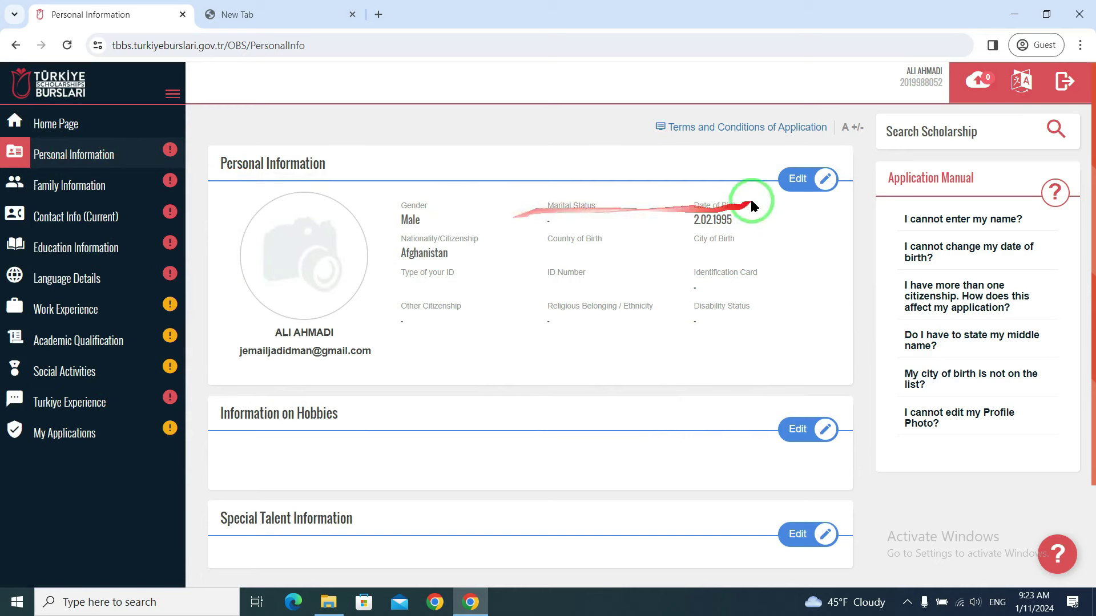
pyautogui.click(801, 183)
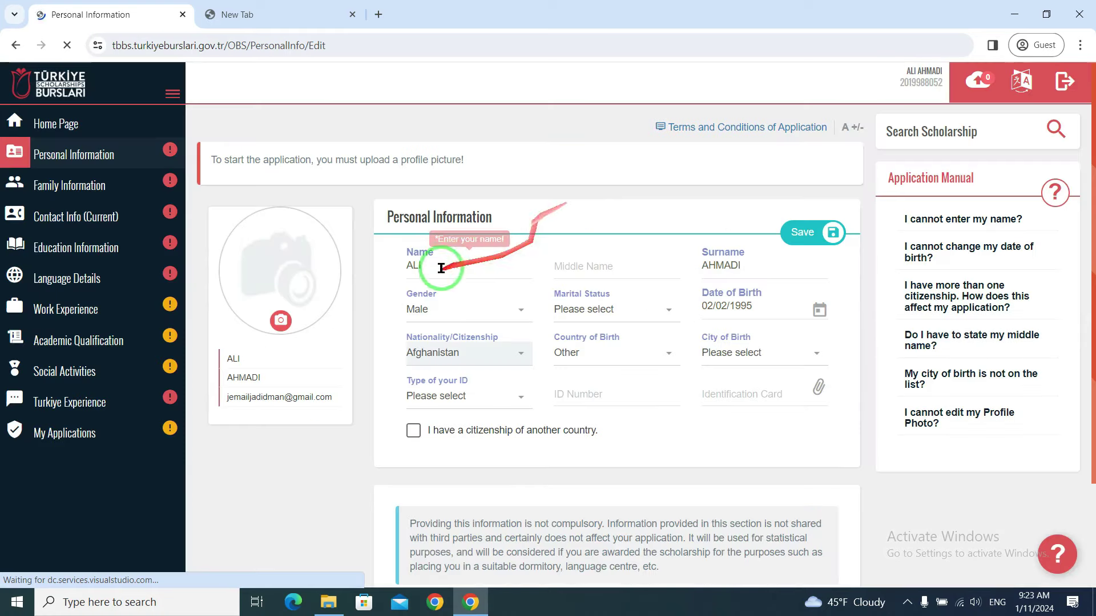
# - Set marital status to Single, country of birth to Afghanistan and city of birth to Balkh
pyautogui.click(442, 261)
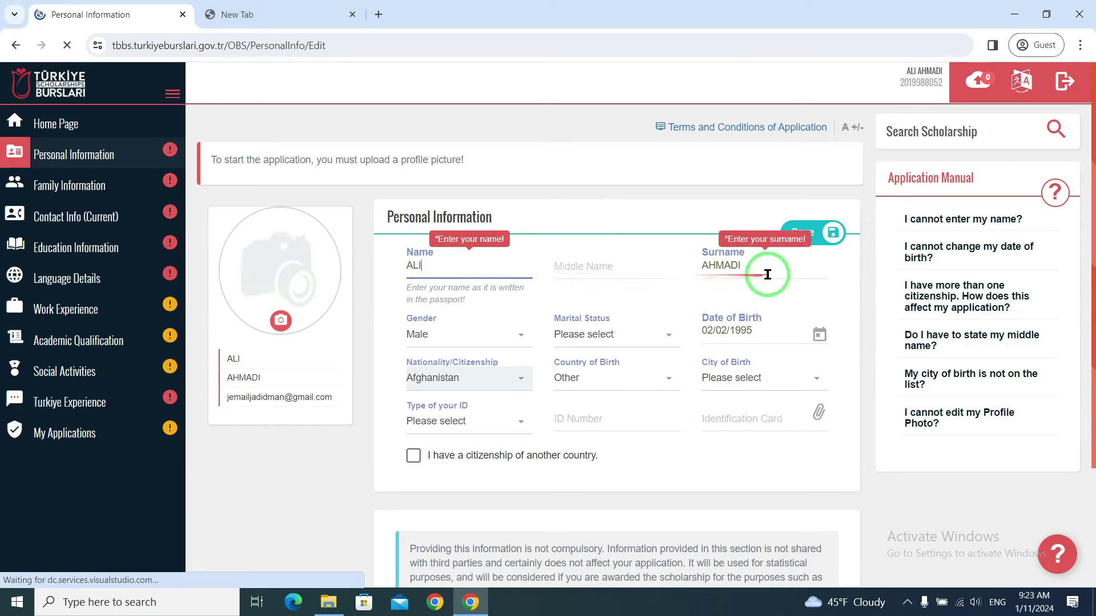
pyautogui.click(669, 336)
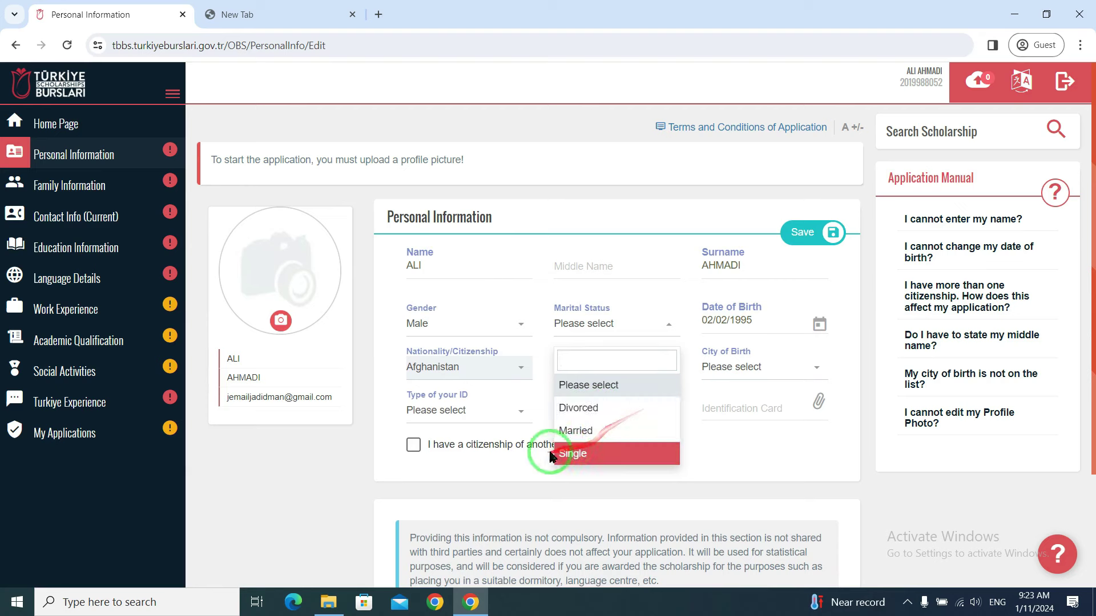
pyautogui.click(589, 459)
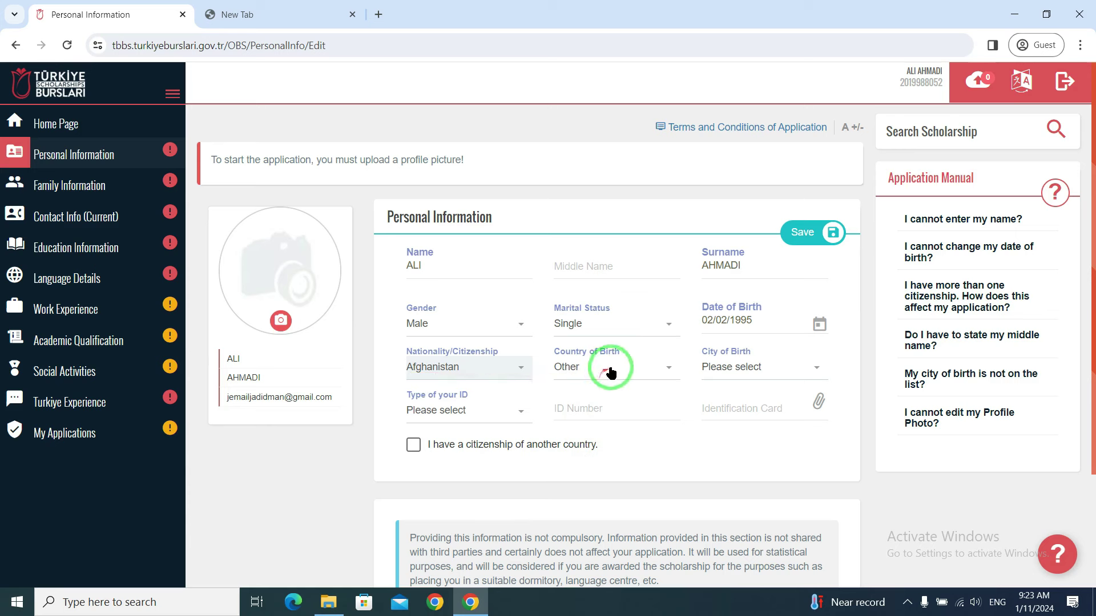
pyautogui.click(650, 370)
pyautogui.scroll(20, 607, 443)
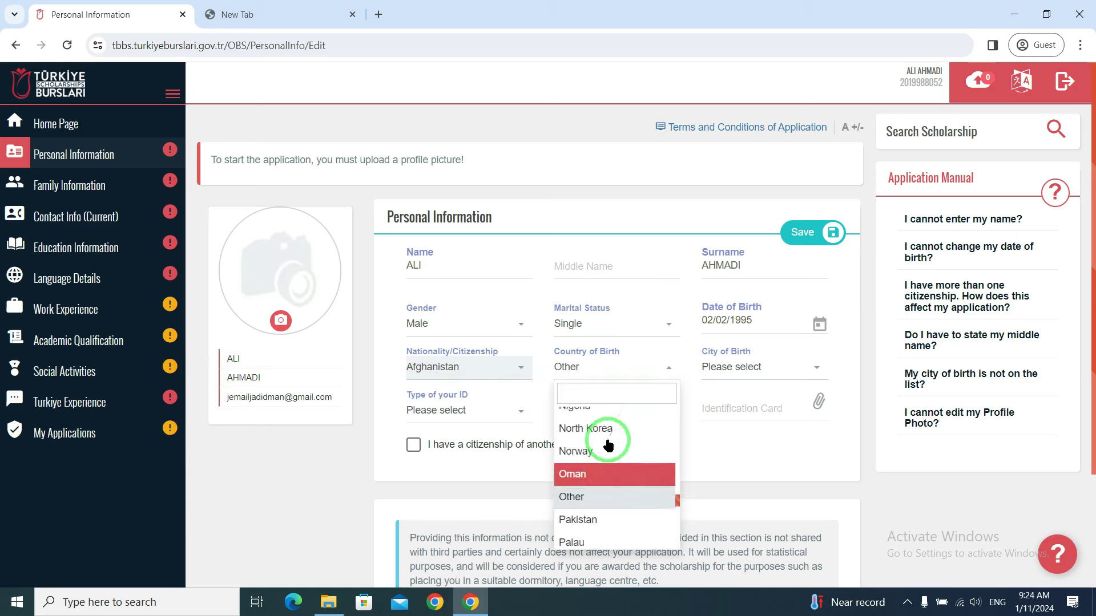
pyautogui.scroll(20, 608, 444)
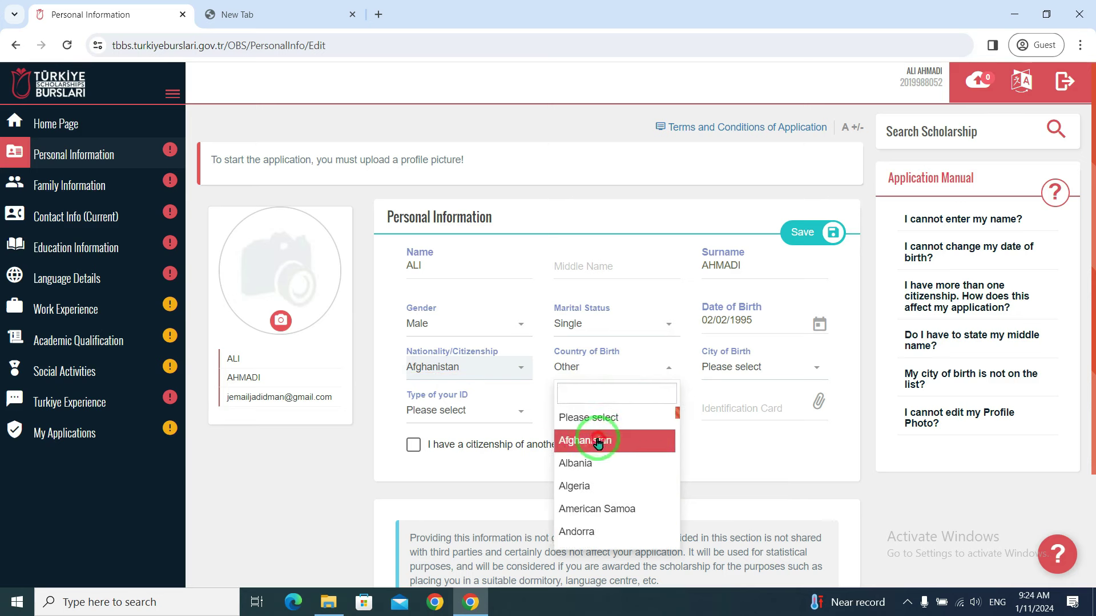
pyautogui.click(615, 442)
pyautogui.click(797, 375)
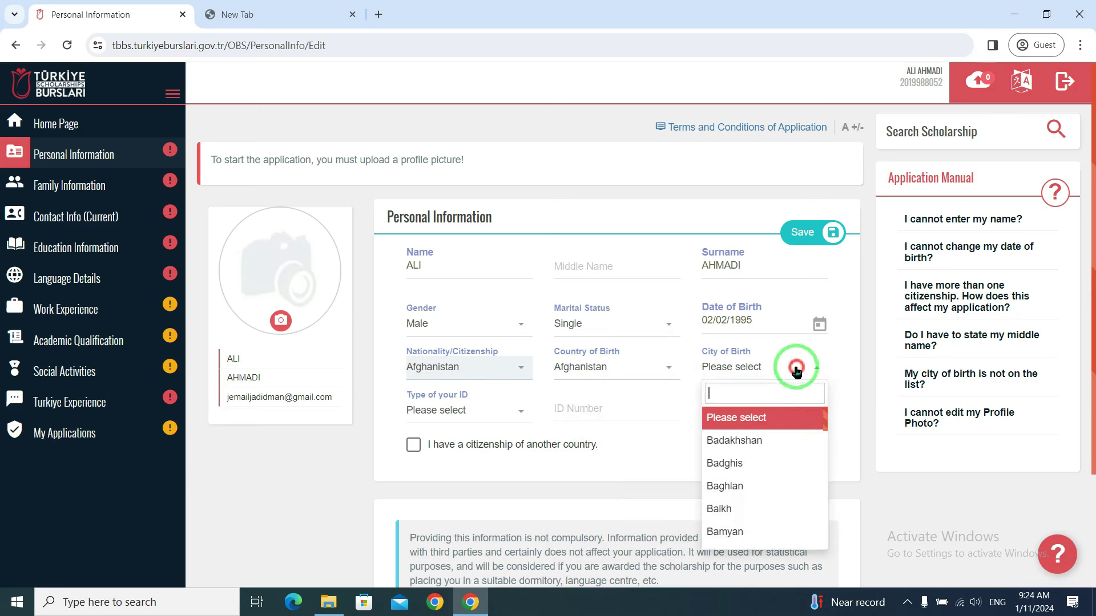
pyautogui.scroll(-3, 773, 466)
pyautogui.scroll(3, 774, 471)
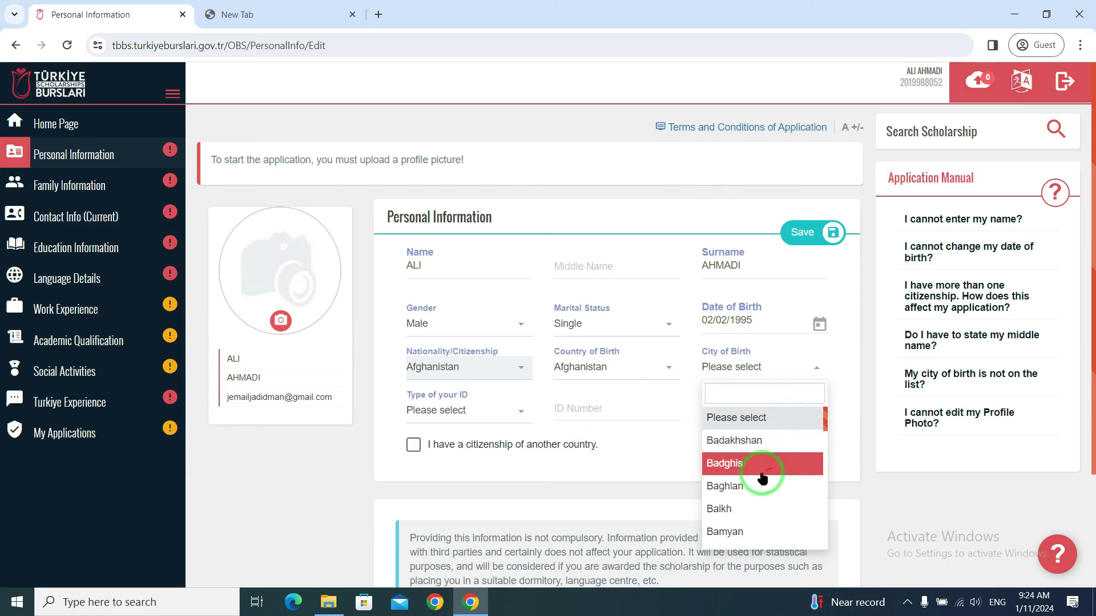
pyautogui.click(734, 506)
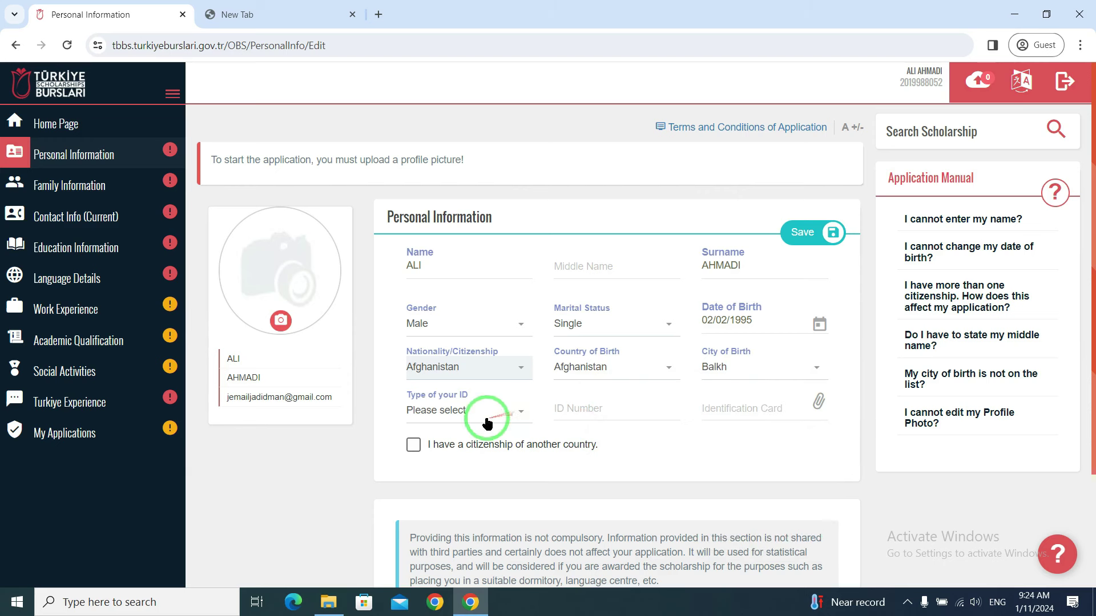
# - Choose Passport as the ID type, review its passport fields, and cancel the document file chooser
pyautogui.click(460, 416)
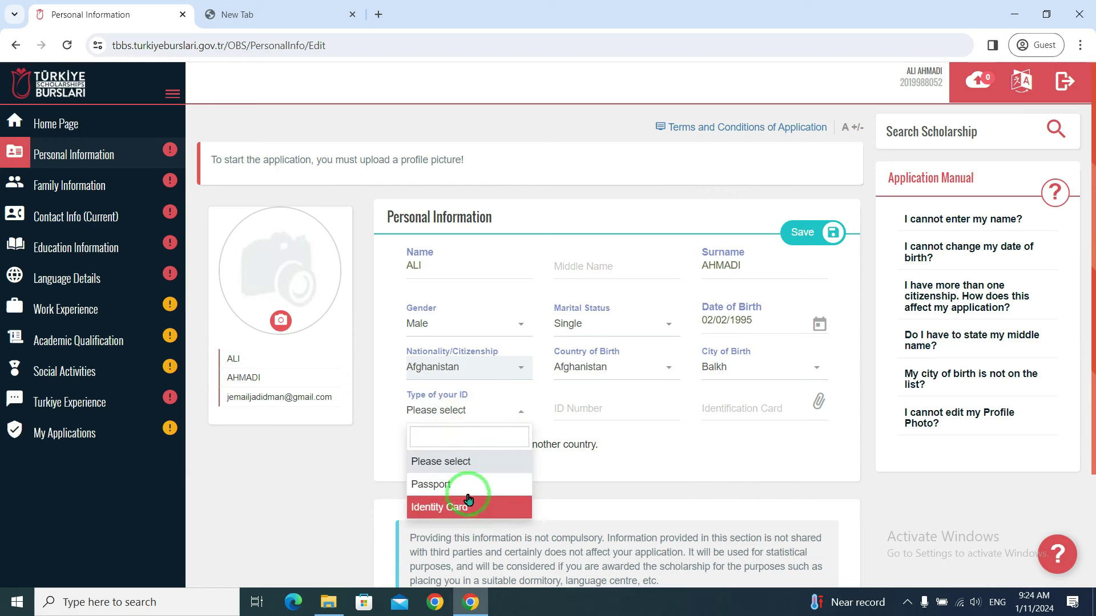
pyautogui.click(431, 484)
pyautogui.click(465, 451)
pyautogui.click(626, 460)
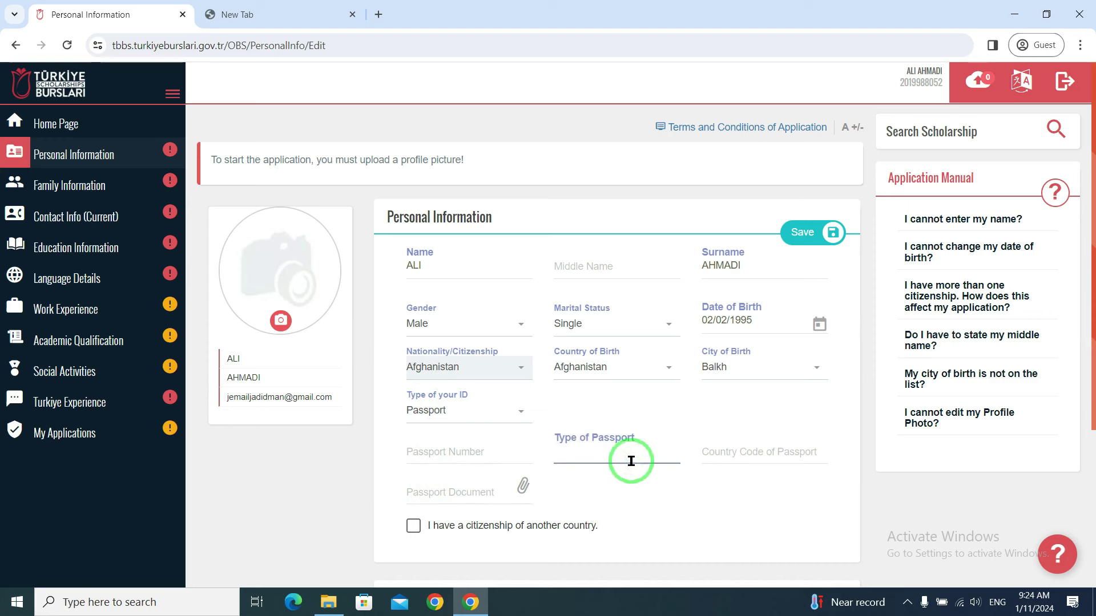
pyautogui.click(770, 459)
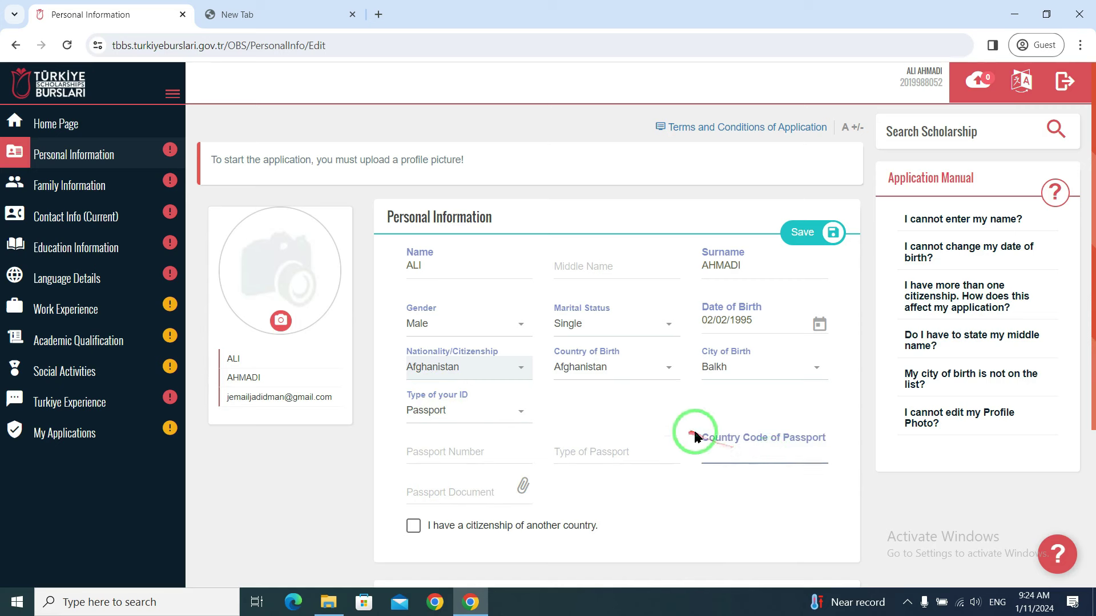
pyautogui.click(454, 491)
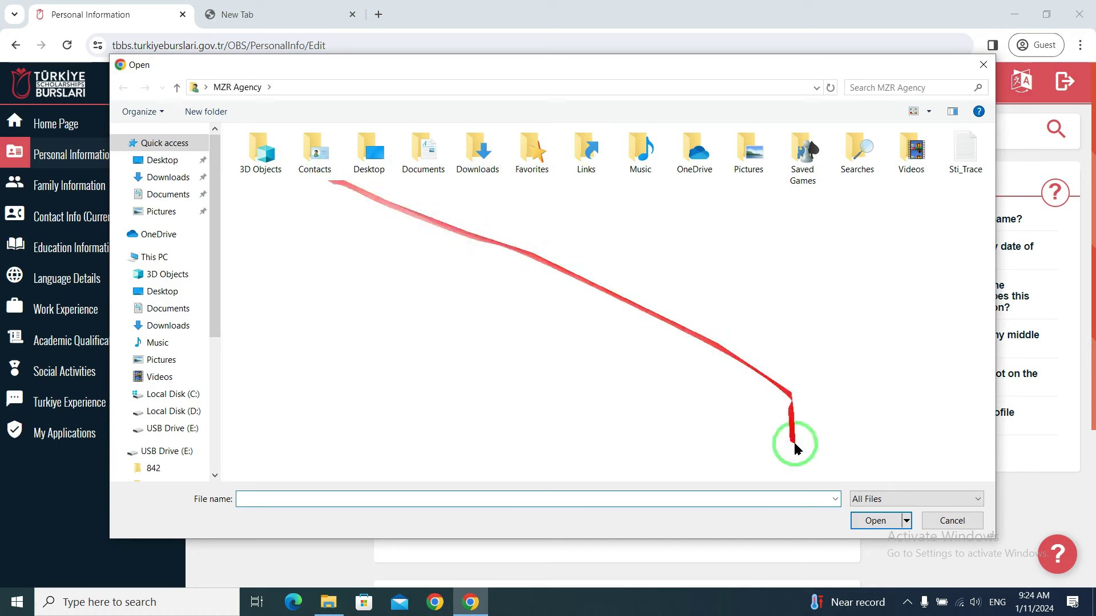
pyautogui.click(953, 521)
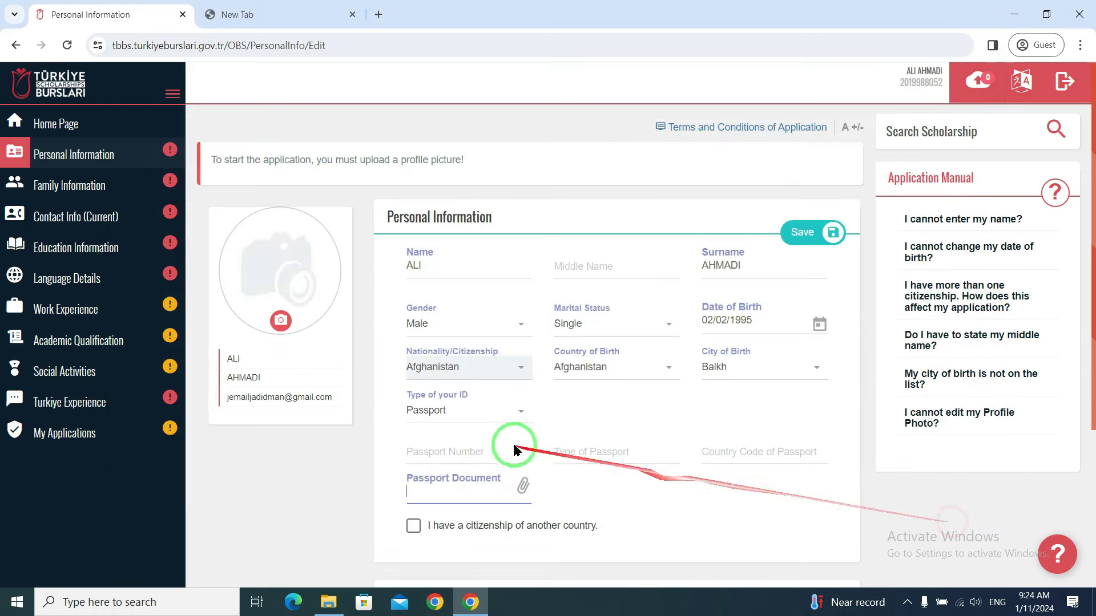
# - Switch the ID type to Identity Card and enter the ID number
pyautogui.click(479, 419)
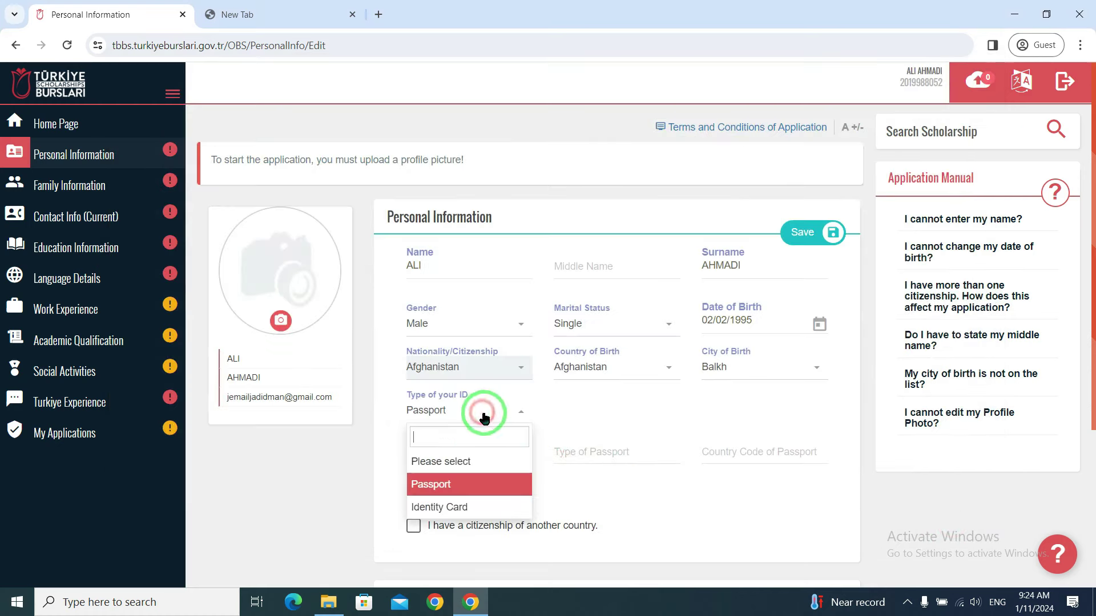
pyautogui.click(458, 510)
pyautogui.click(619, 411)
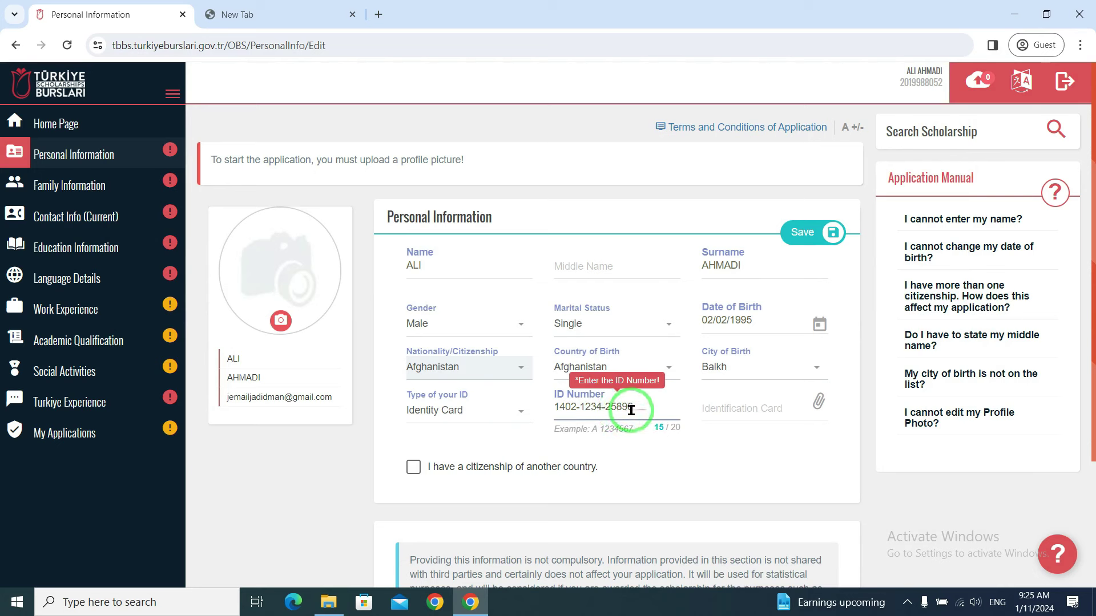
pyautogui.click(812, 417)
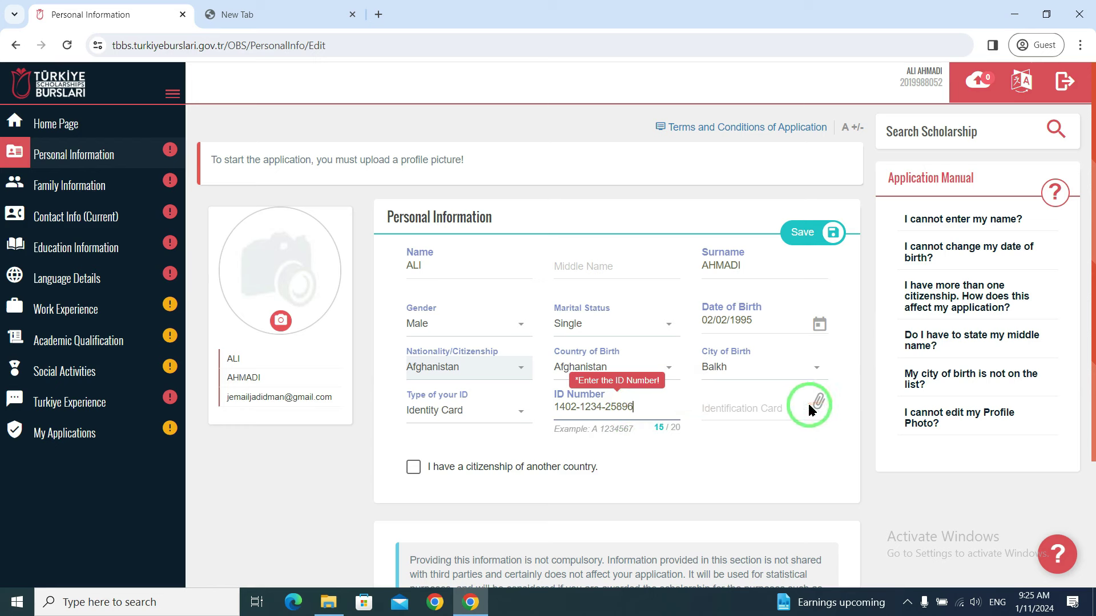
# - Attach Tazkira.jpg as the identification card document
pyautogui.click(765, 411)
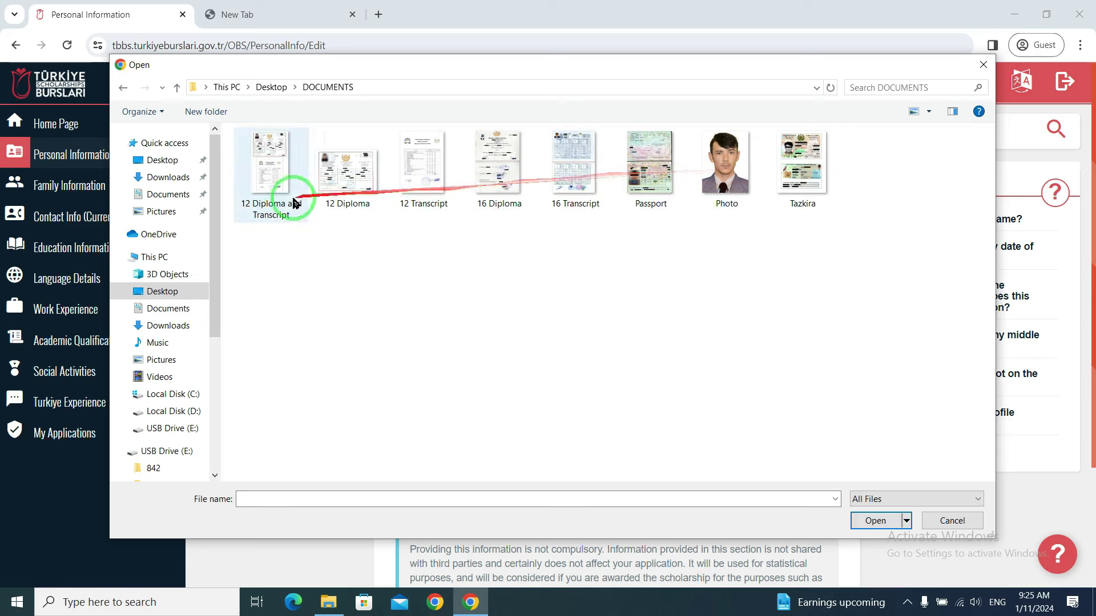
pyautogui.click(798, 167)
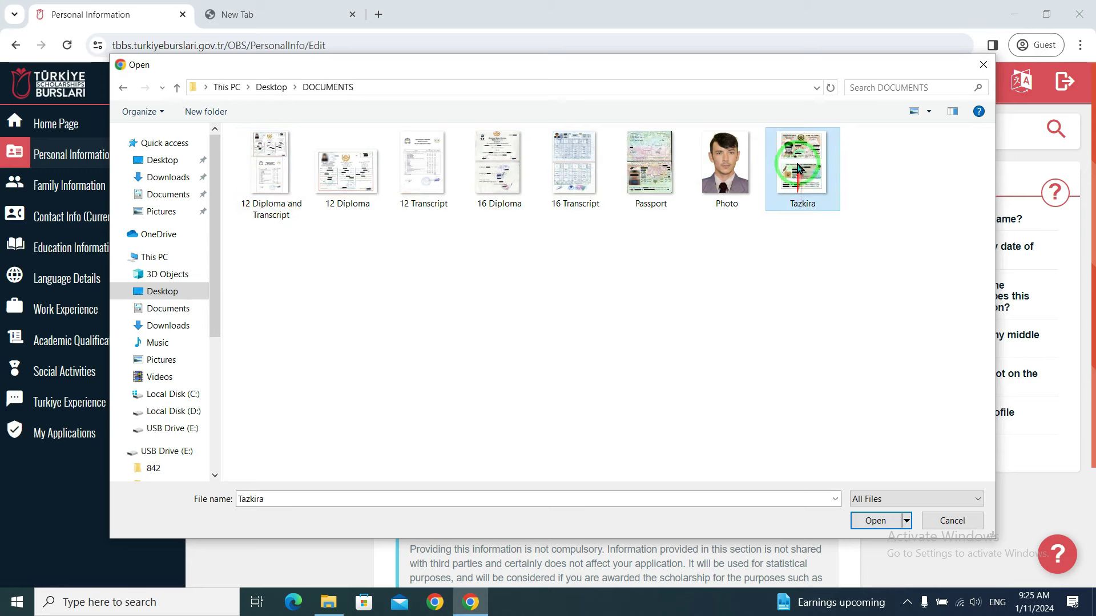
pyautogui.click(875, 521)
pyautogui.scroll(-3, 726, 372)
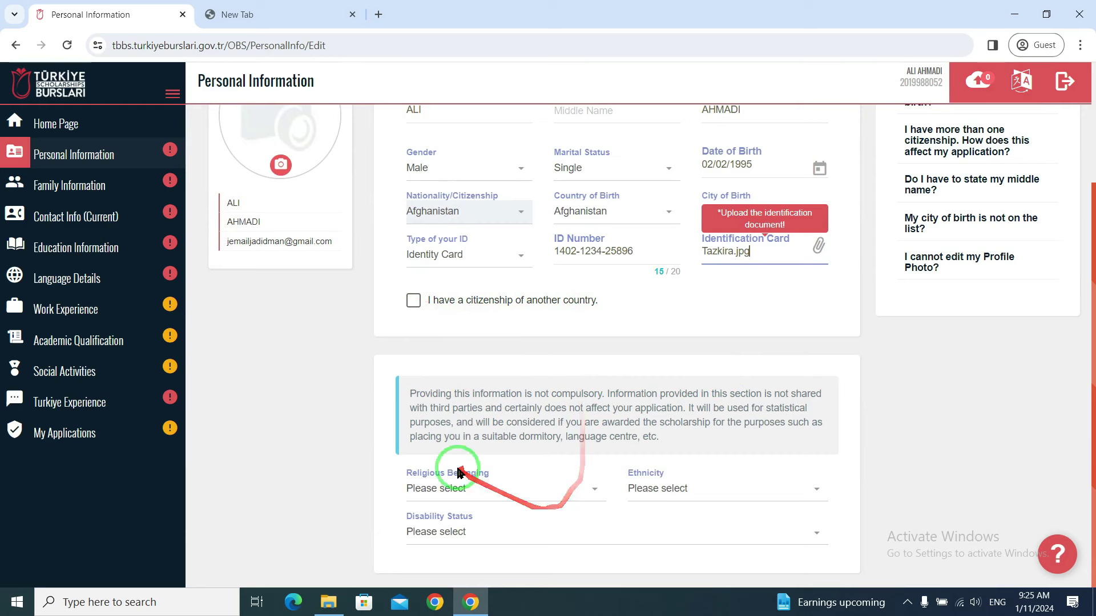
# - Set religious belonging to Islam
pyautogui.click(579, 490)
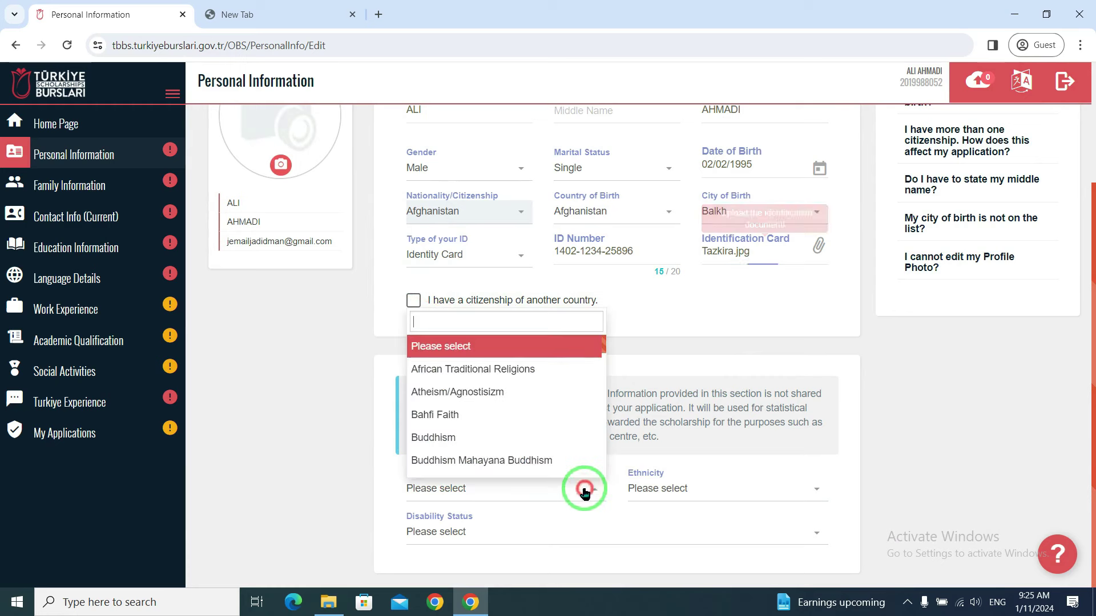
pyautogui.scroll(-8, 514, 388)
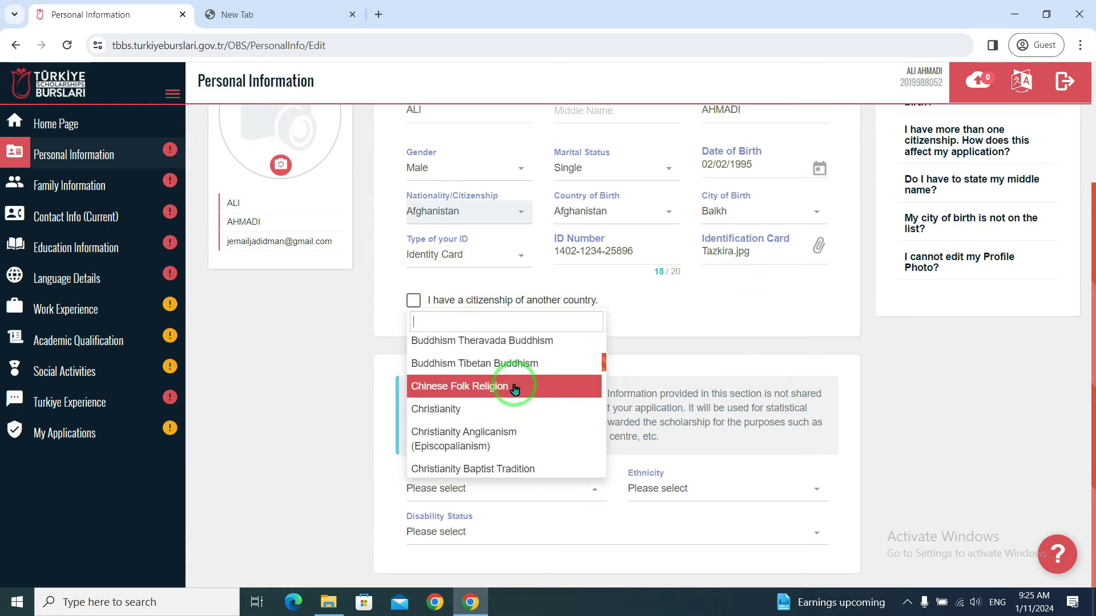
pyautogui.scroll(-3, 514, 389)
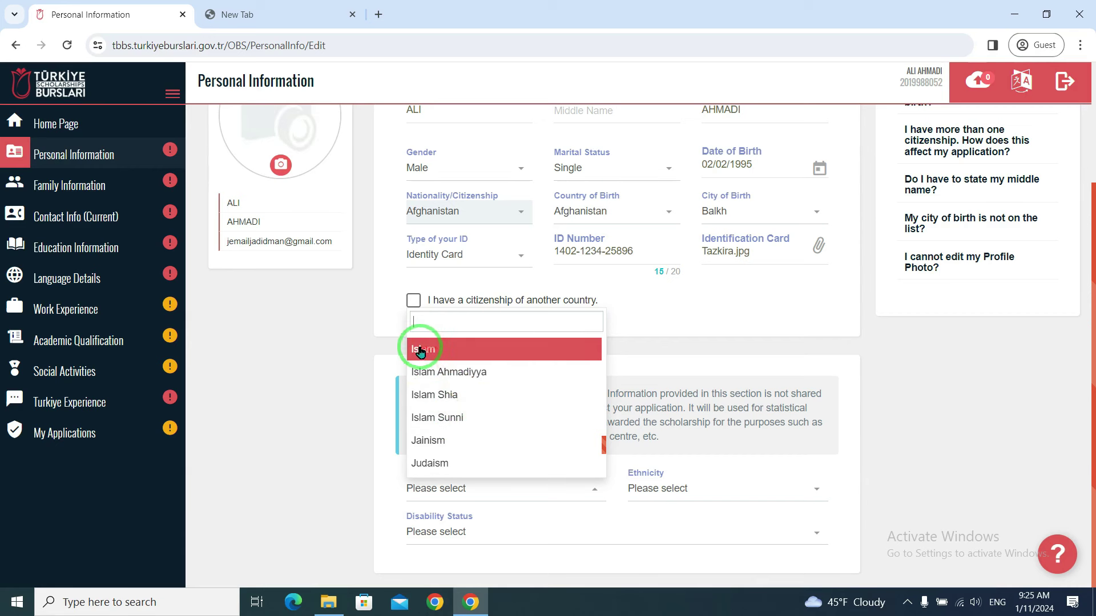
pyautogui.click(445, 351)
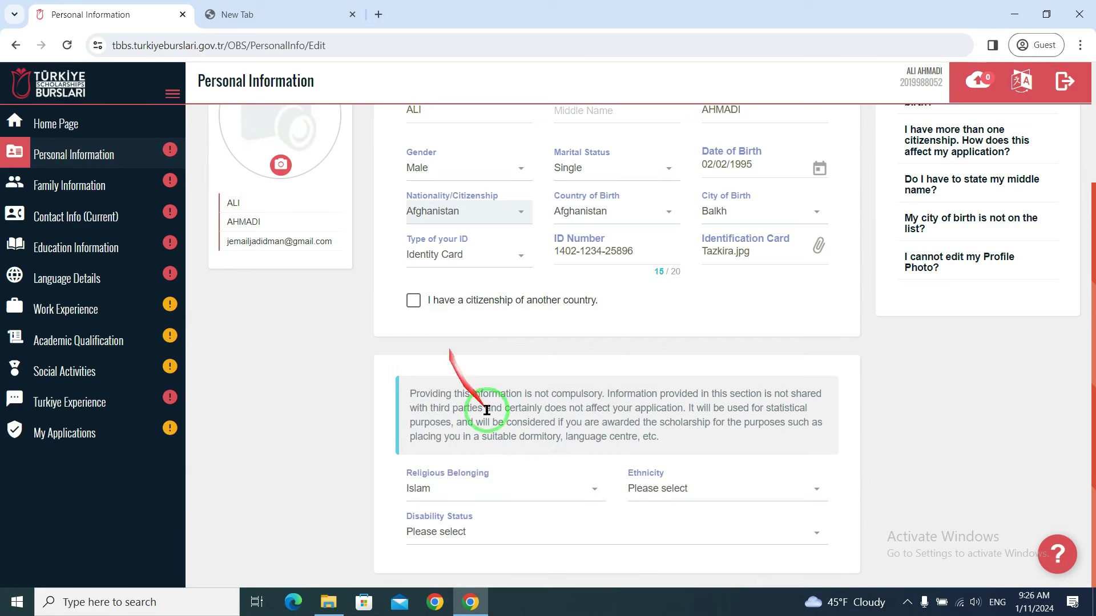
# - Search the ethnicity list and select Afghans as the ethnicity
pyautogui.click(799, 489)
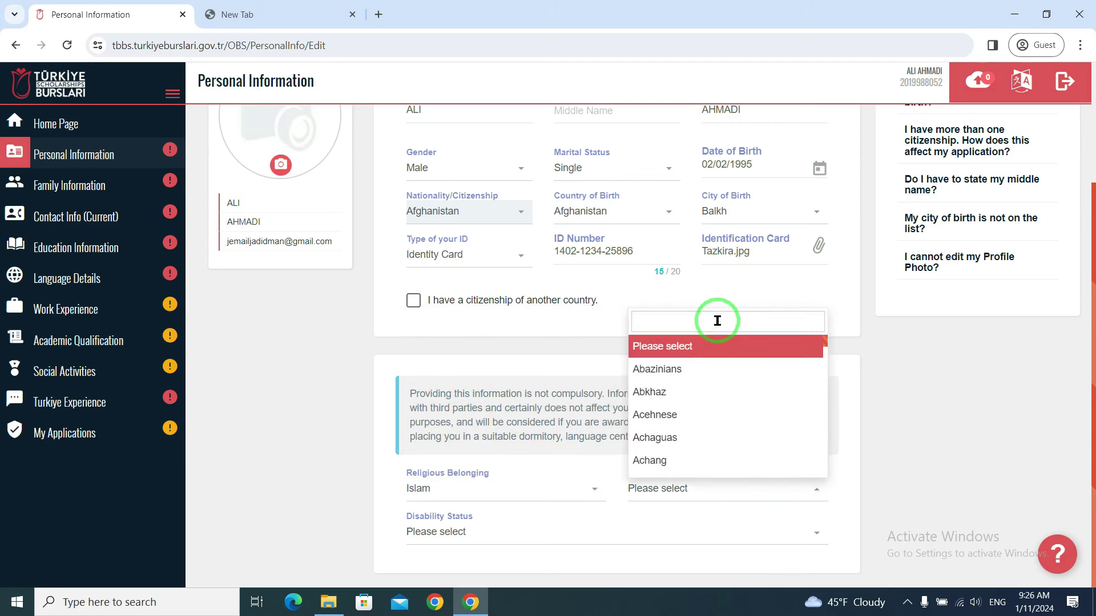
pyautogui.write('Tajik')
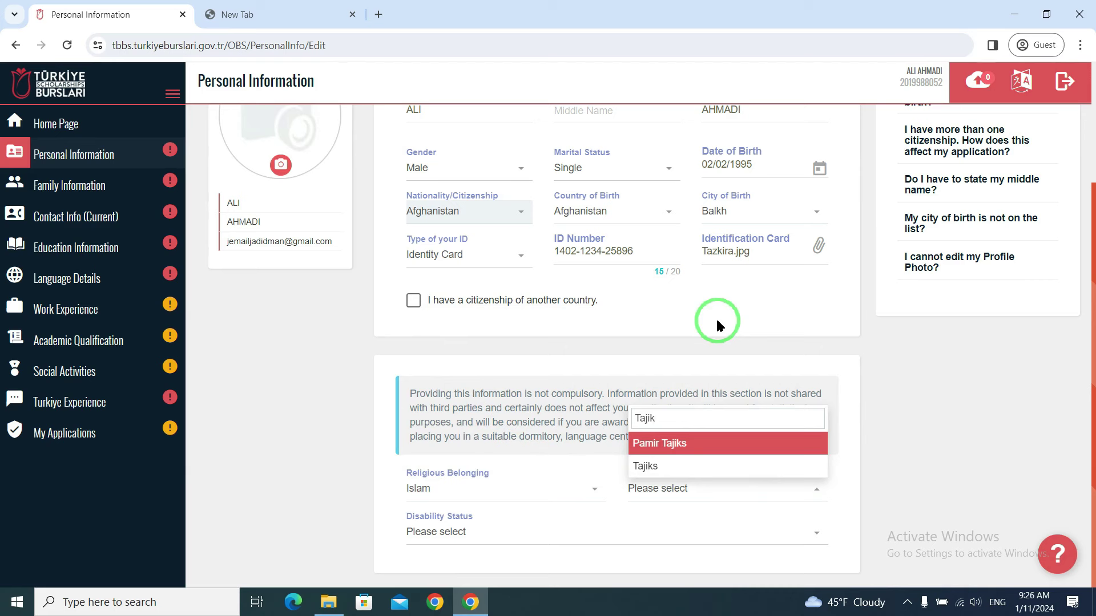
pyautogui.press('BackSpace')
pyautogui.press('BackSpace')
pyautogui.press('BackSpace')
pyautogui.press('BackSpace')
pyautogui.press('BackSpace')
pyautogui.write('Pash')
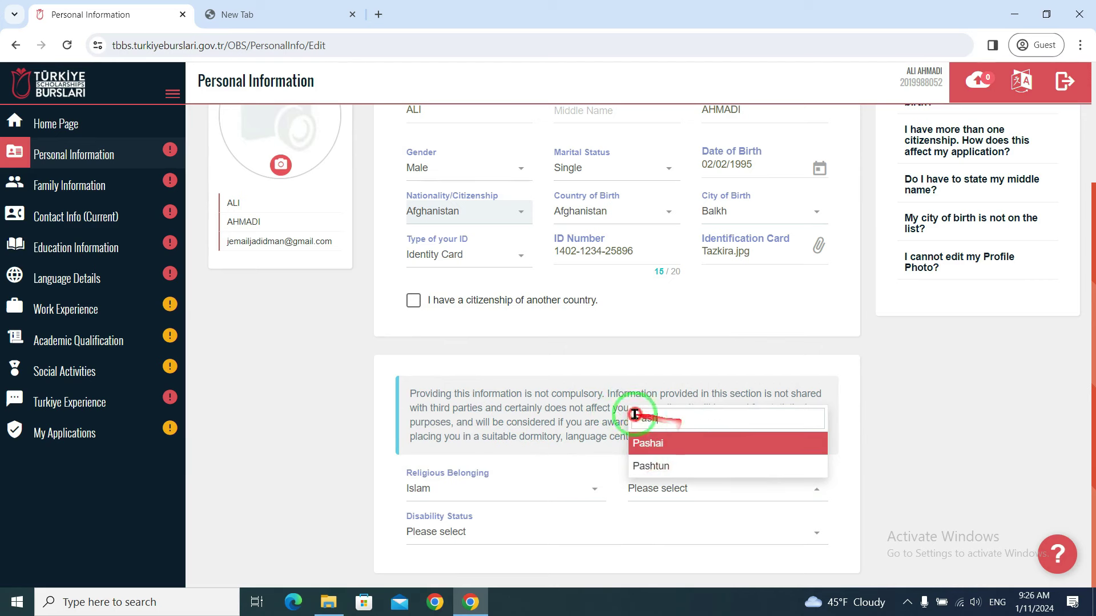
pyautogui.press('BackSpace')
pyautogui.press('BackSpace')
pyautogui.press('BackSpace')
pyautogui.press('BackSpace')
pyautogui.write('Haza')
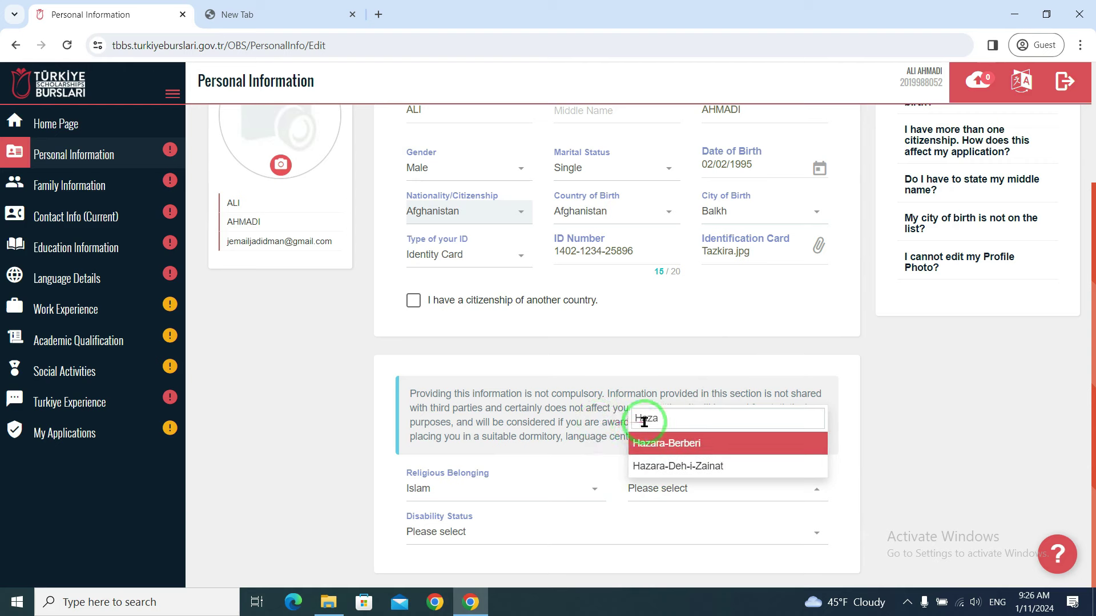
pyautogui.moveTo(654, 419); pyautogui.dragTo(594, 422)
pyautogui.write('Afghan')
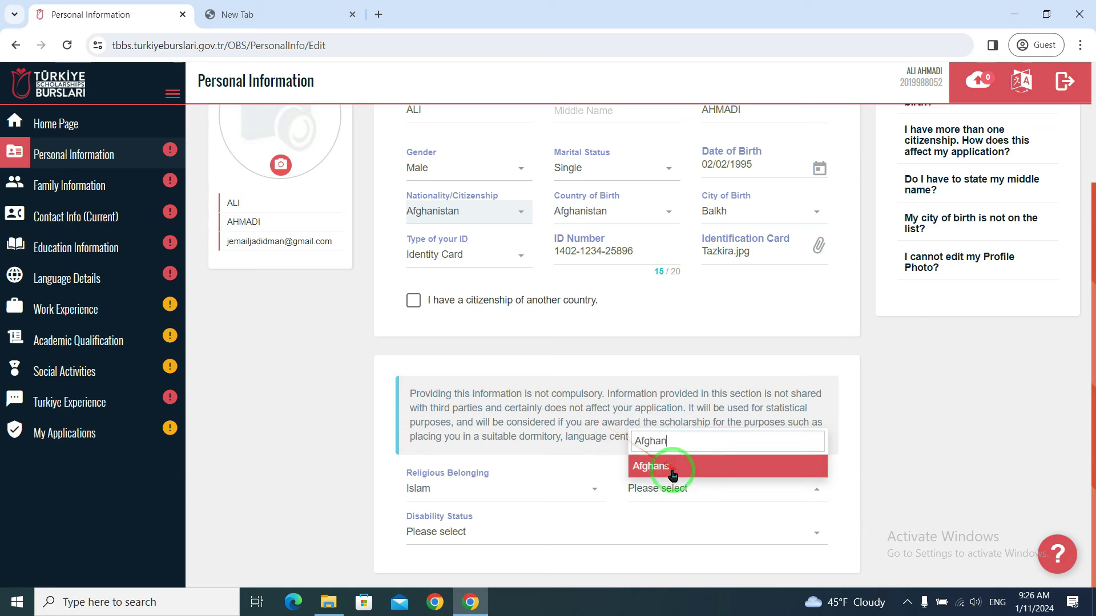
pyautogui.click(672, 475)
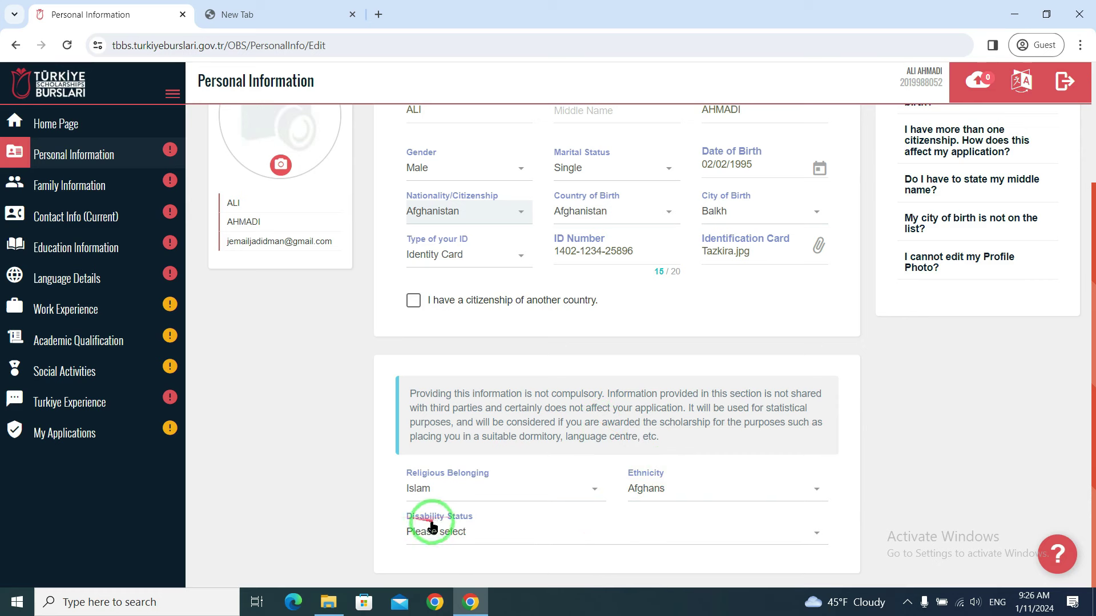
# - Set disability status to "I dont have any disability."
pyautogui.click(539, 533)
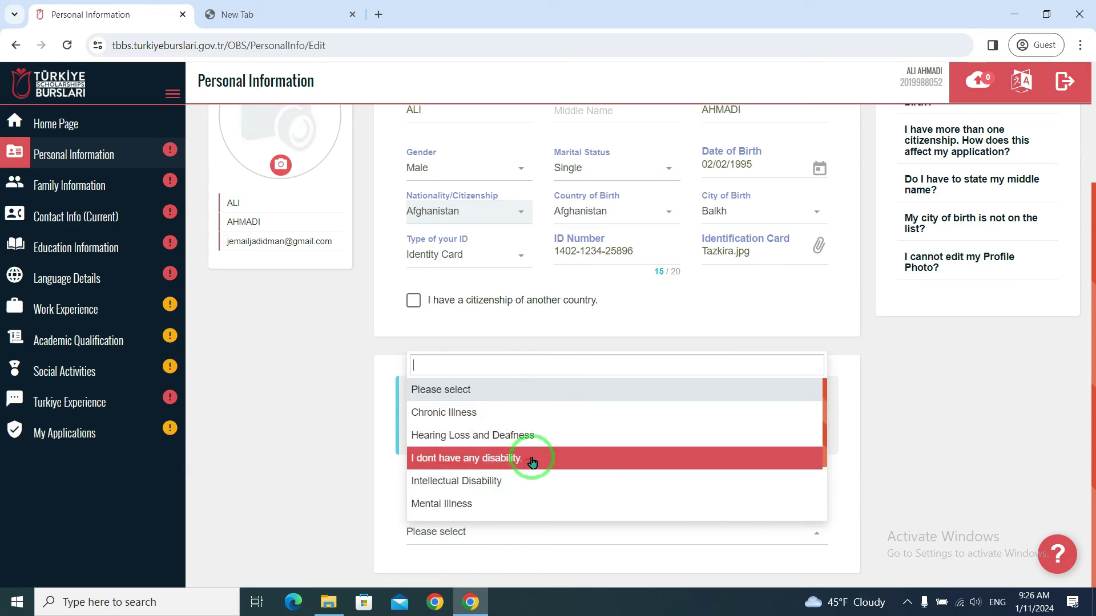
pyautogui.click(500, 462)
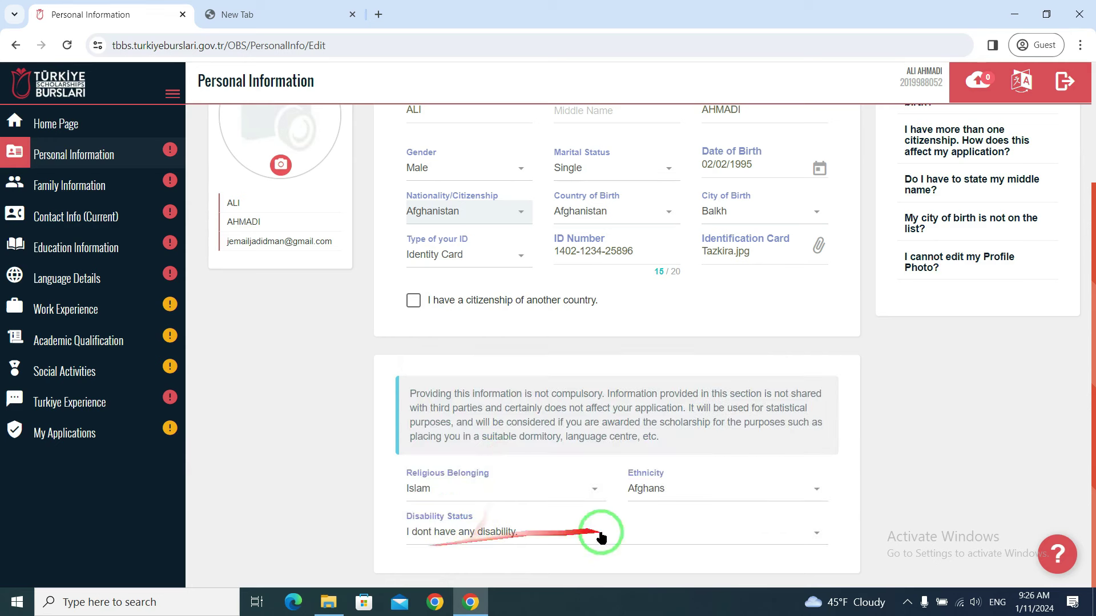
pyautogui.scroll(3, 791, 350)
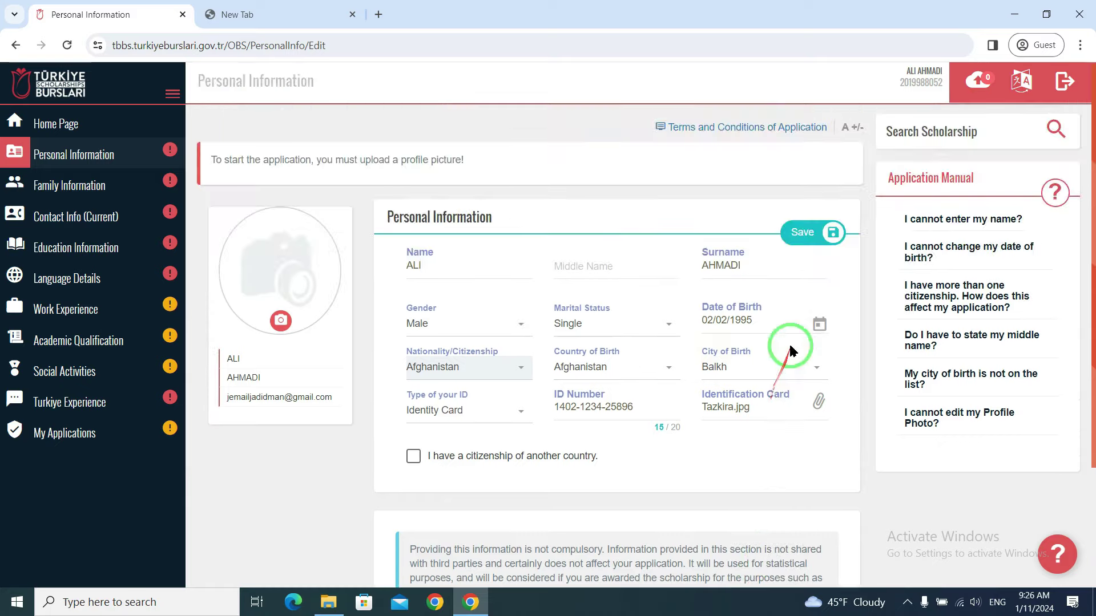
# - Save the personal details and reopen the Personal Information editor
pyautogui.click(807, 234)
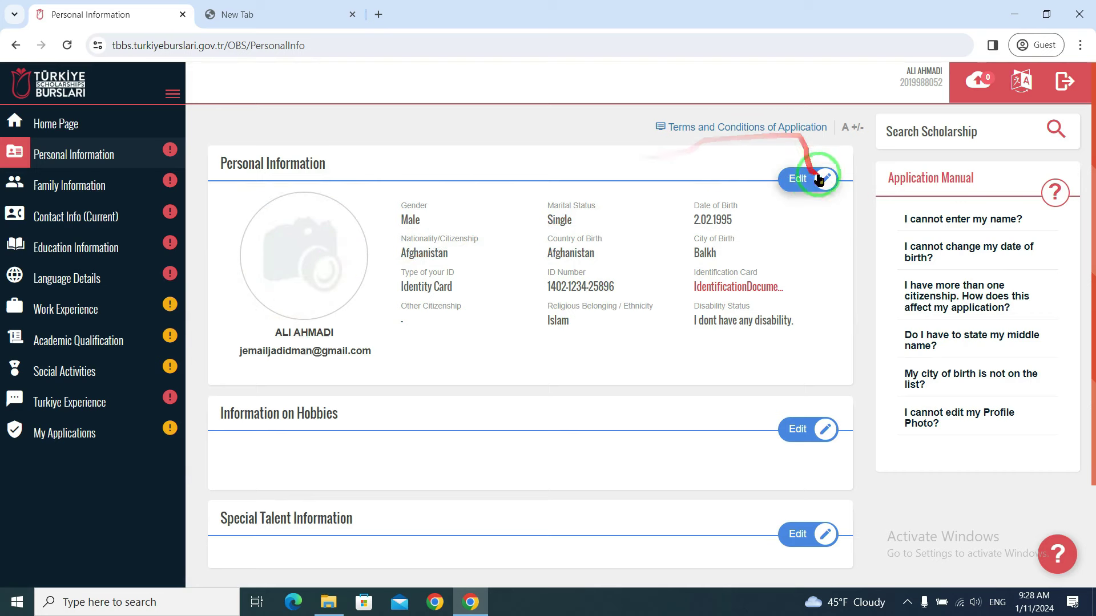
pyautogui.click(799, 180)
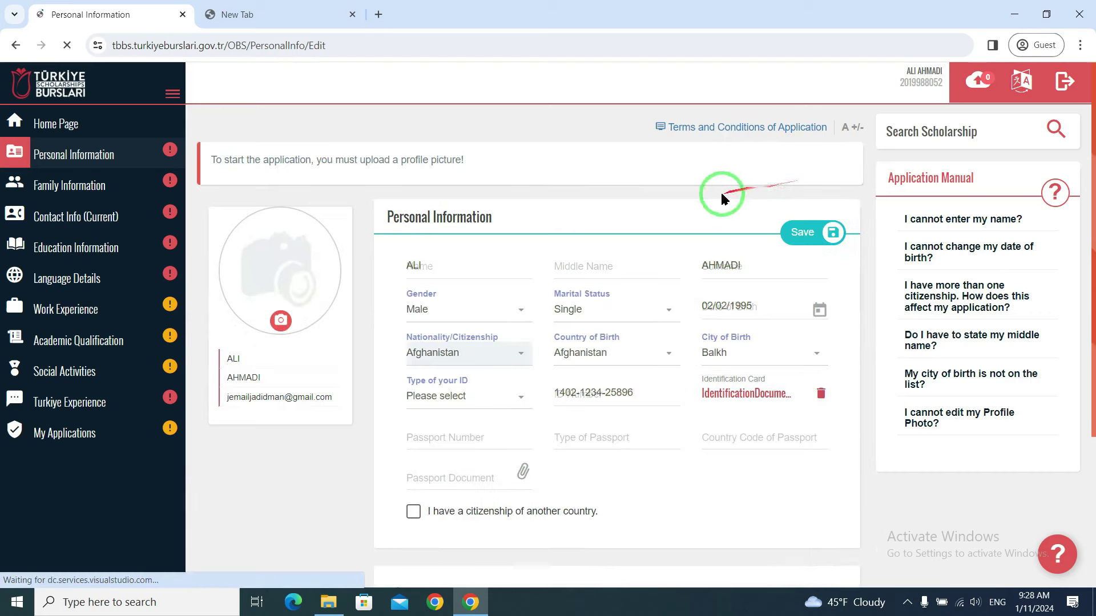
# - Upload Photo.jpg as profile picture, crop it around the face, and save the personal information
pyautogui.click(281, 323)
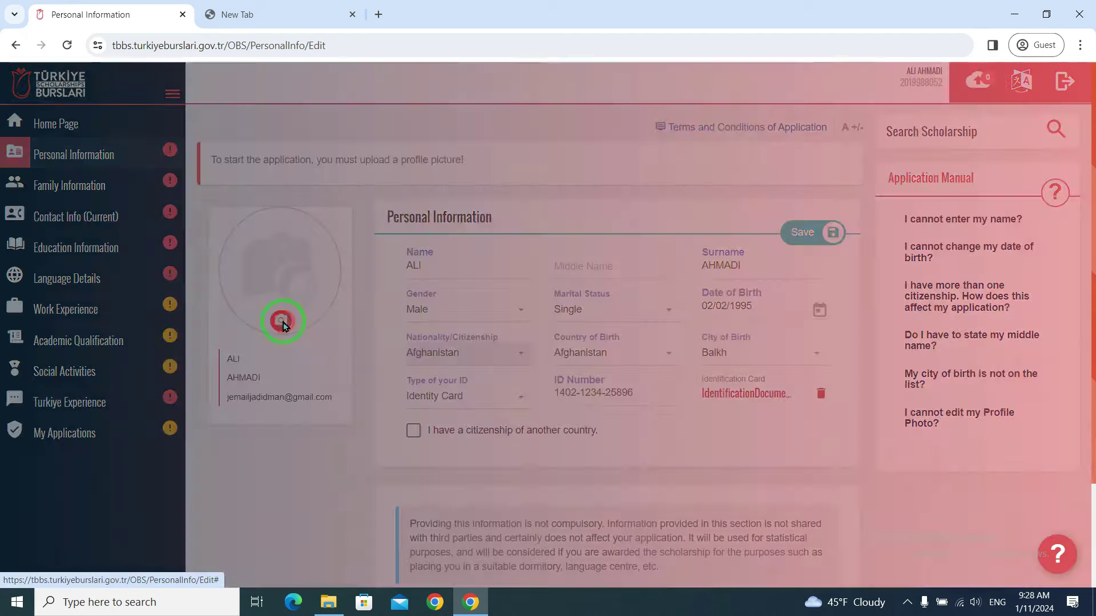
pyautogui.click(390, 143)
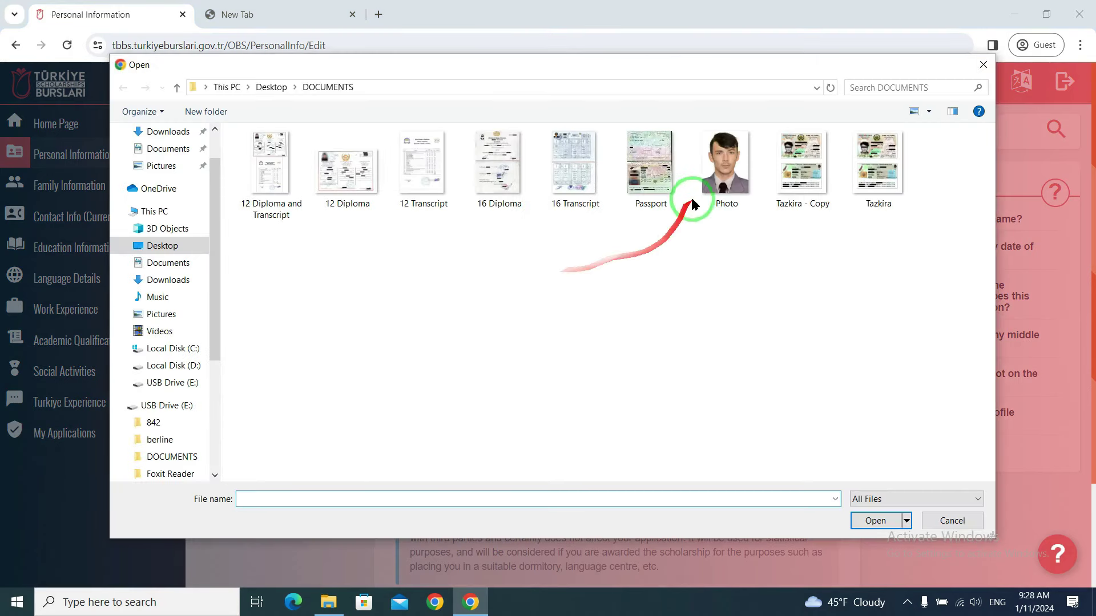
pyautogui.click(693, 205)
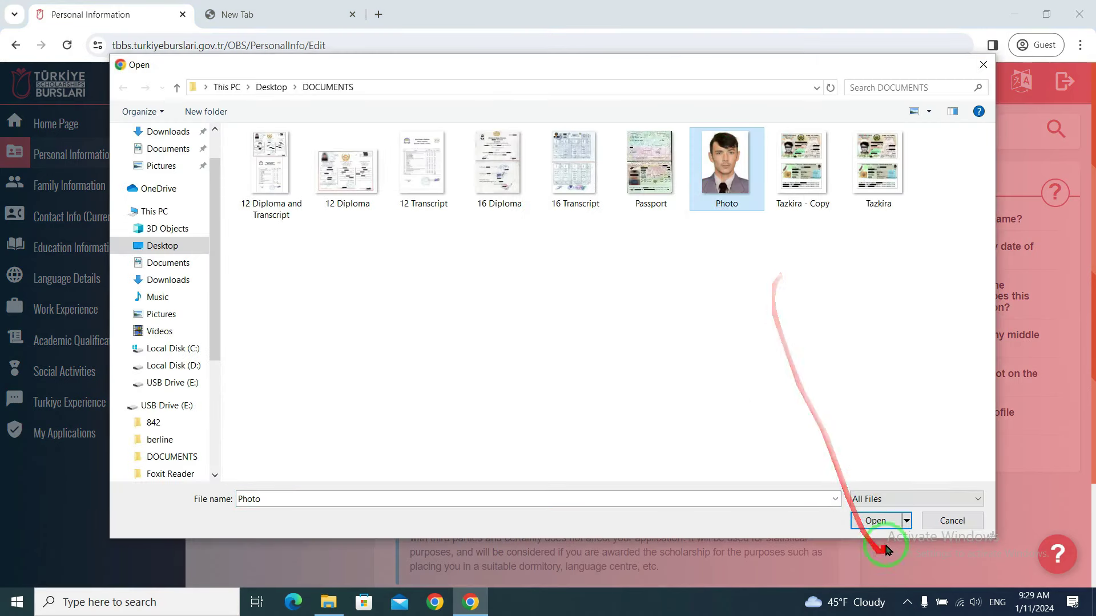
pyautogui.click(876, 521)
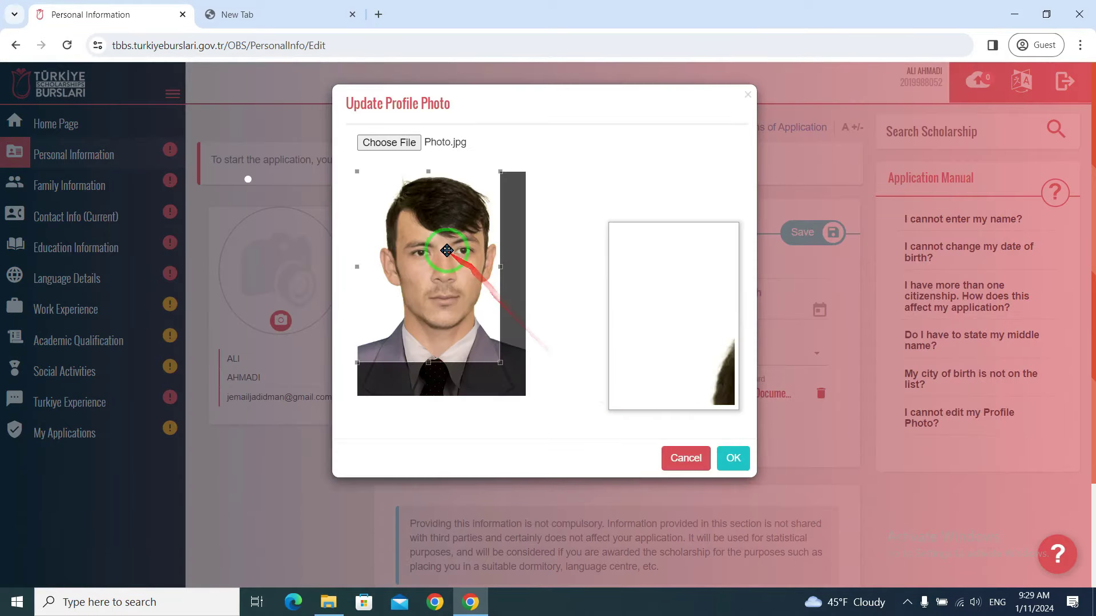
pyautogui.moveTo(458, 289)
pyautogui.mouseDown()
pyautogui.moveTo(440, 303)
pyautogui.moveTo(479, 306)
pyautogui.moveTo(447, 296)
pyautogui.moveTo(459, 284)
pyautogui.mouseUp()
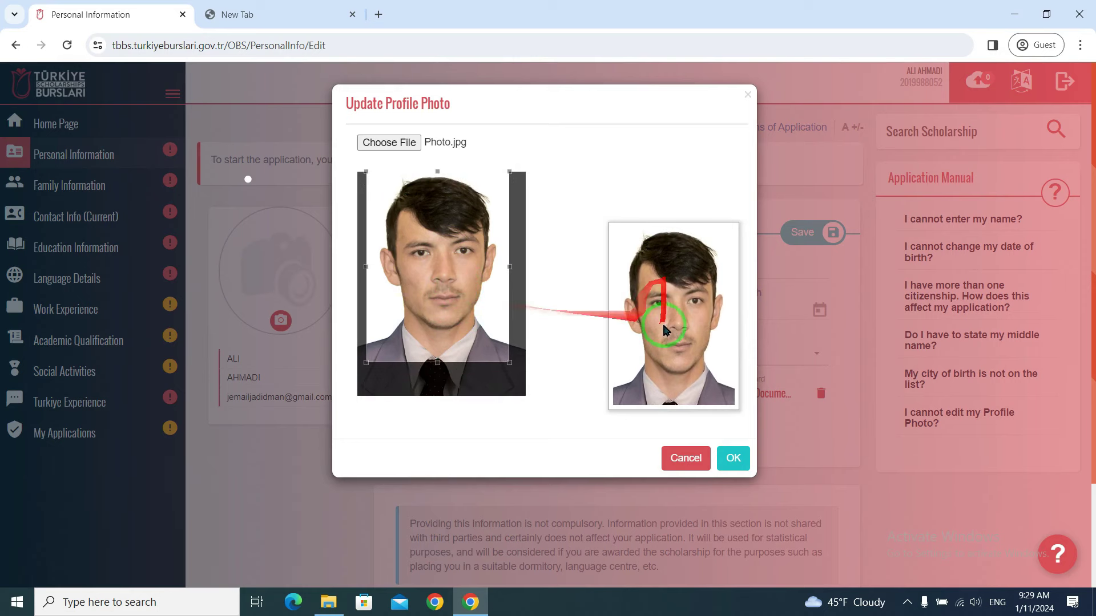
pyautogui.click(731, 457)
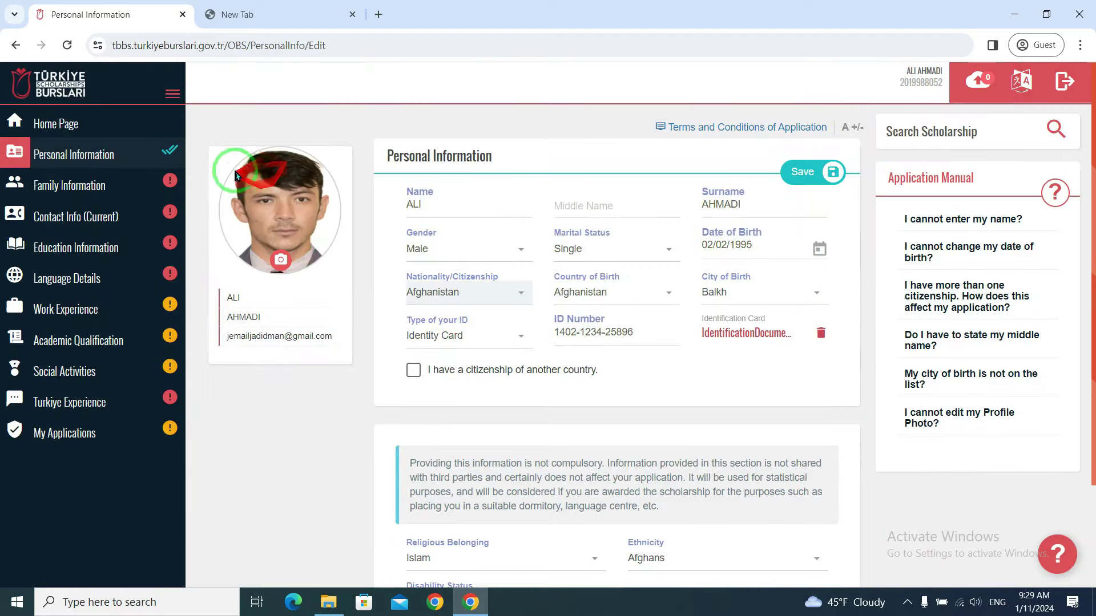
pyautogui.click(822, 172)
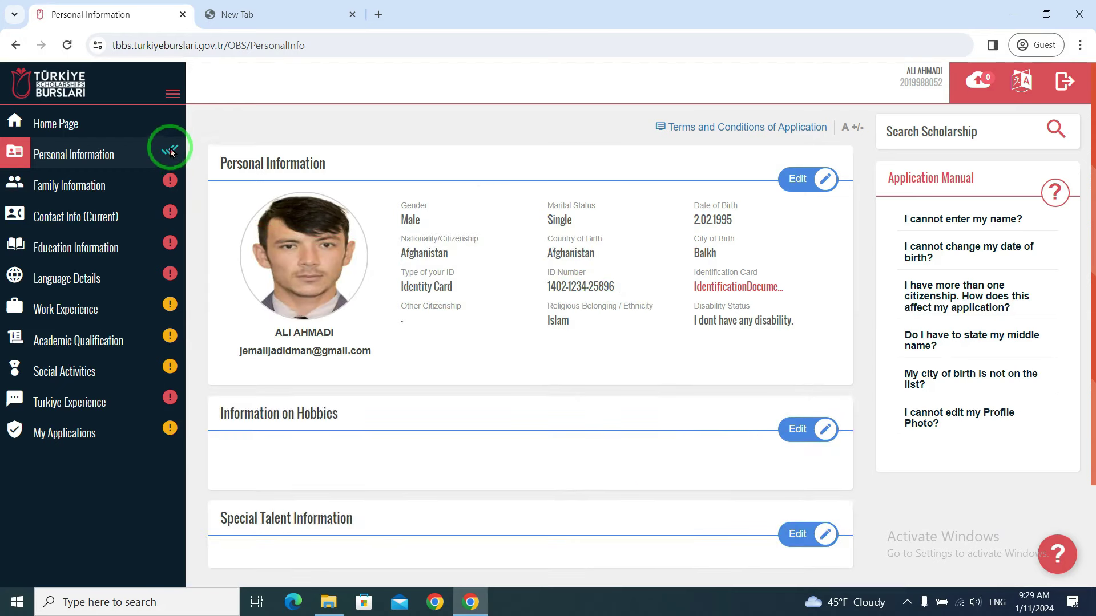
# - Edit Information on Hobbies and tick Book, Cooking and Science / Technology
pyautogui.scroll(-2, 558, 300)
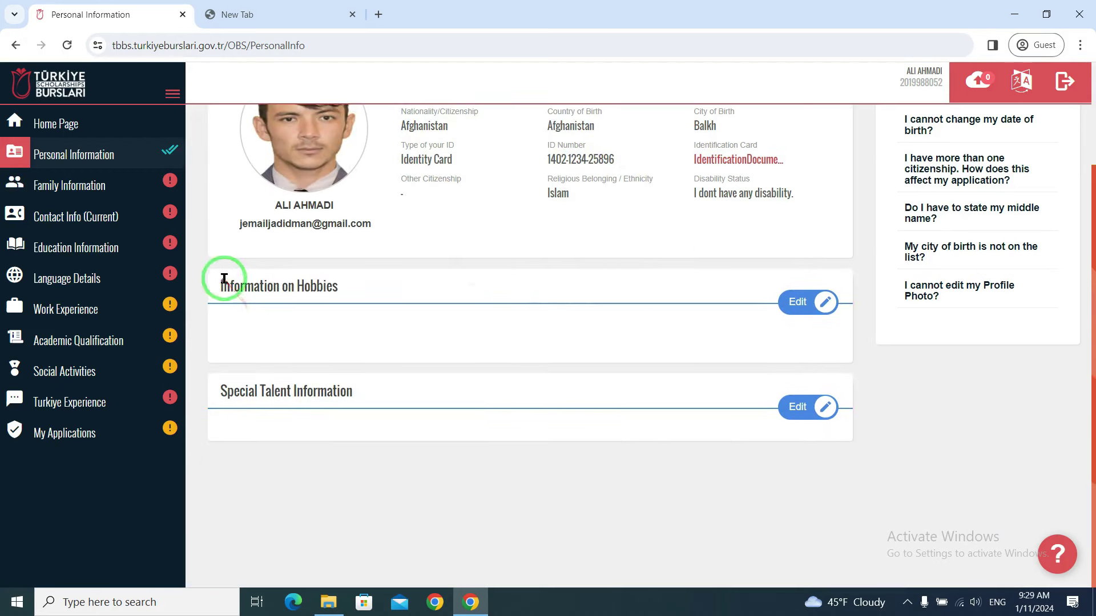
pyautogui.click(811, 306)
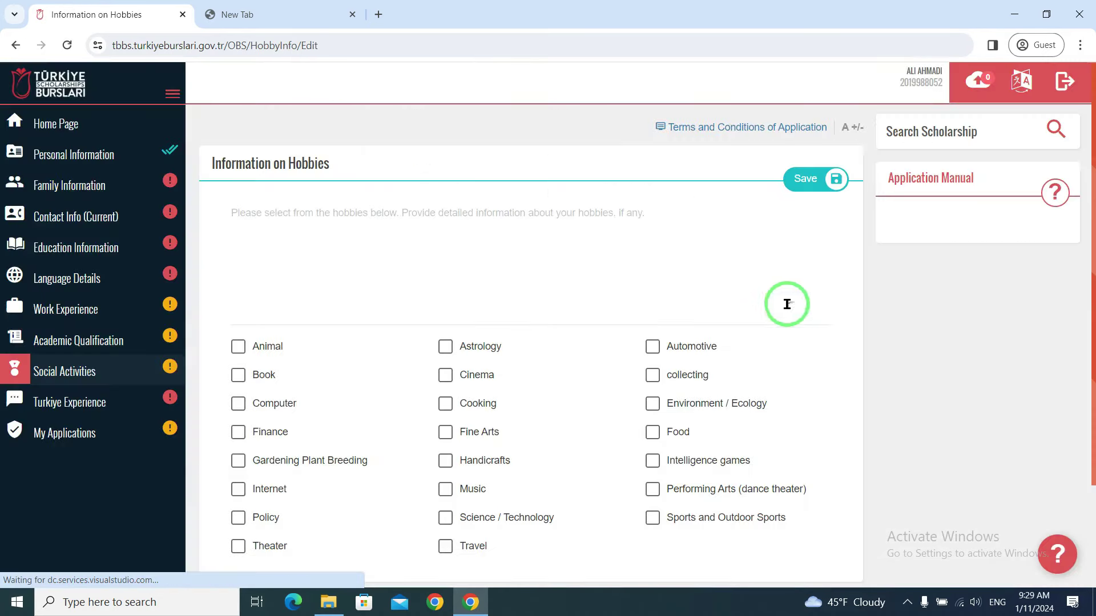
pyautogui.scroll(-2, 685, 311)
pyautogui.click(246, 254)
pyautogui.click(443, 277)
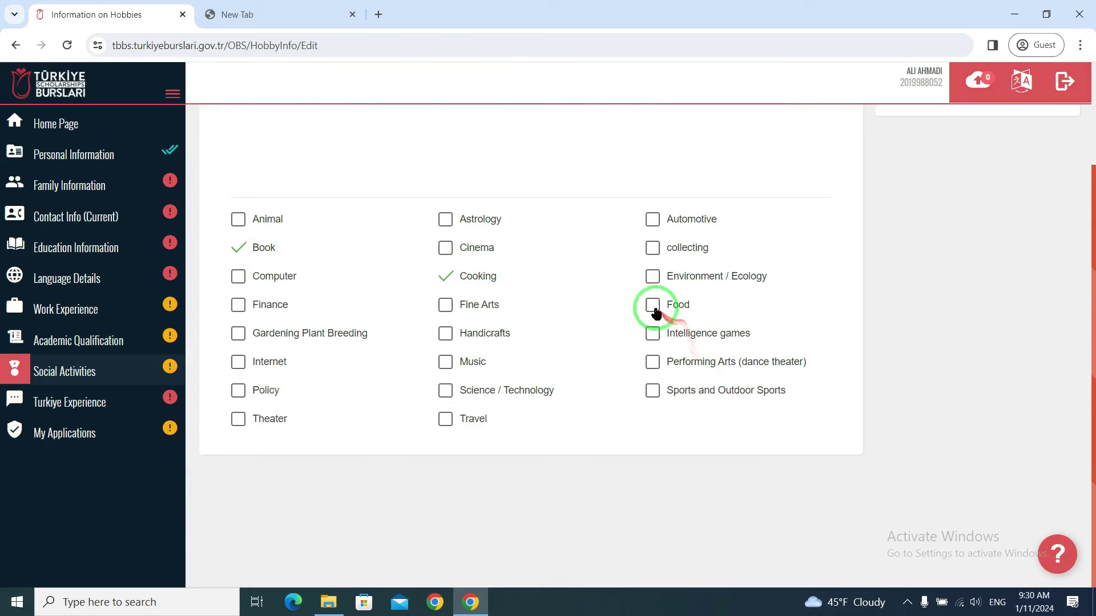
pyautogui.click(445, 390)
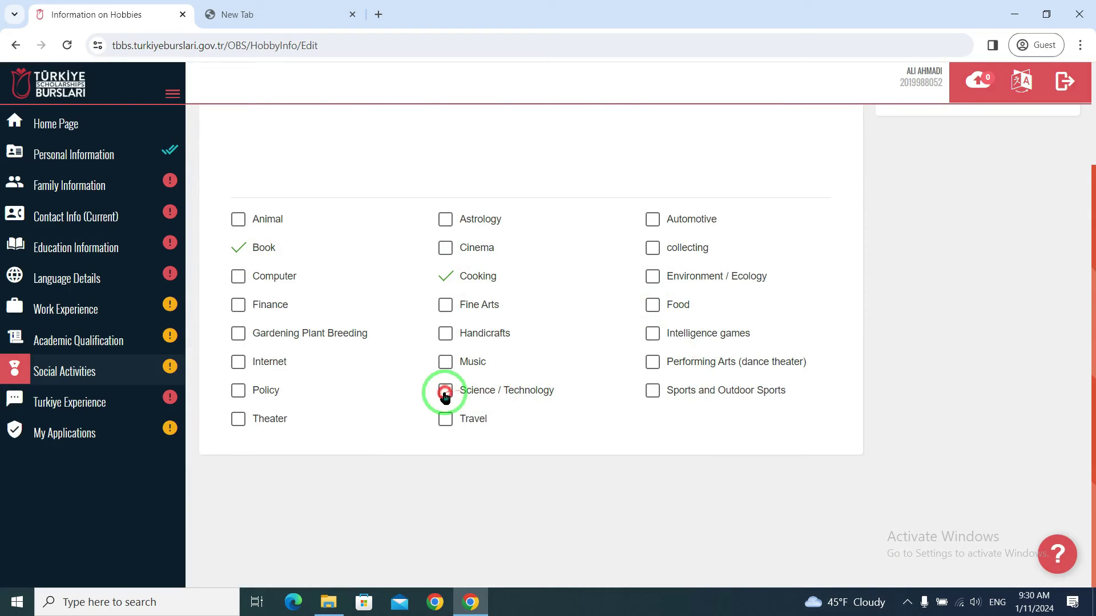
pyautogui.scroll(2, 571, 285)
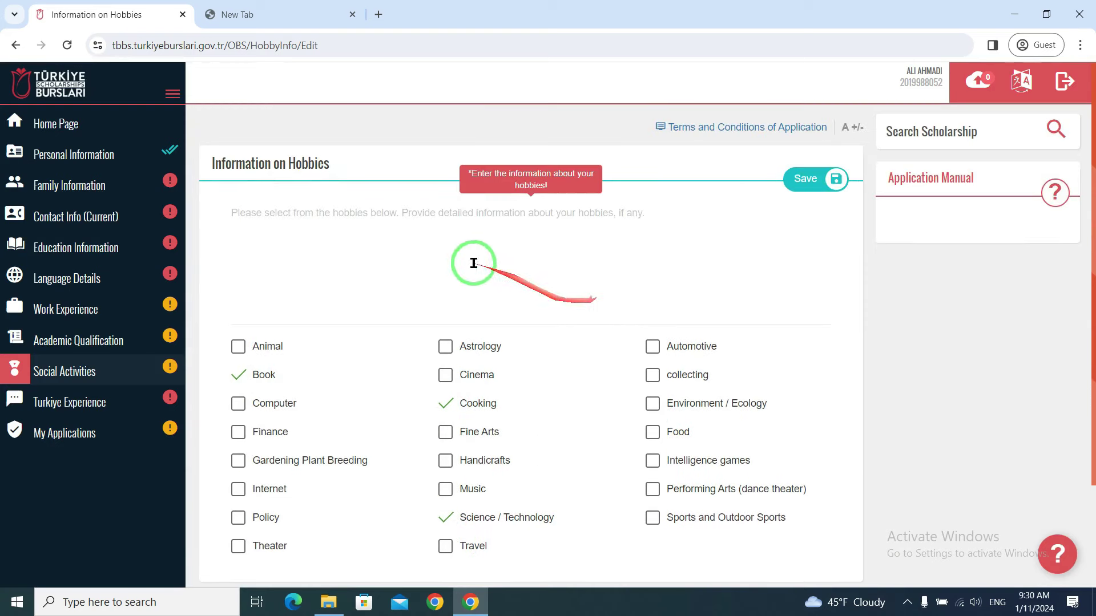
# - Check the "I like ..." hobbies description and save the hobbies
pyautogui.click(369, 211)
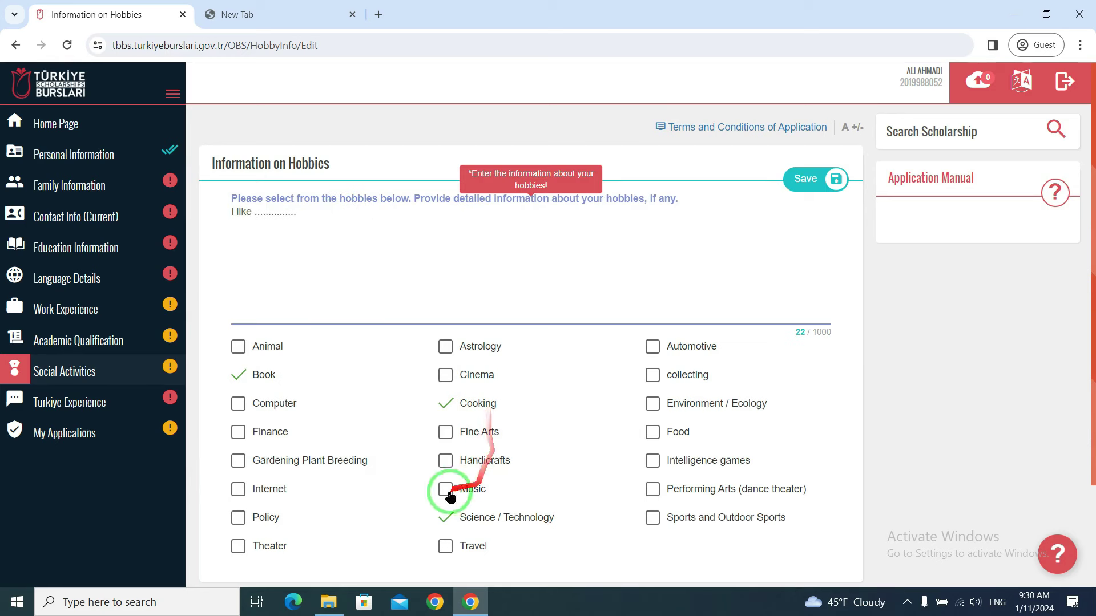
pyautogui.moveTo(318, 221); pyautogui.dragTo(219, 231)
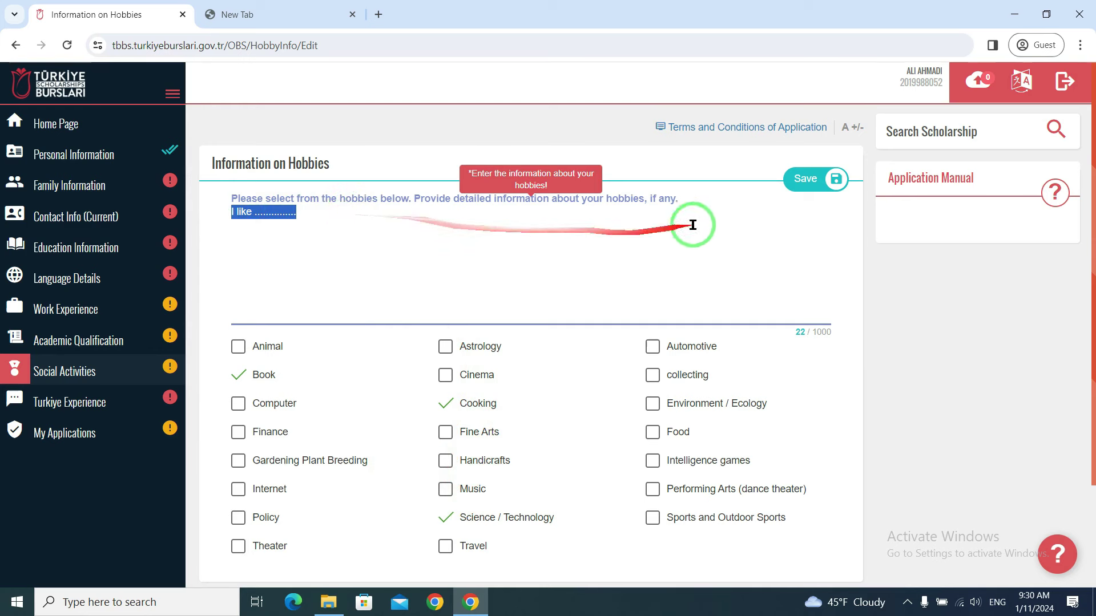
pyautogui.click(810, 178)
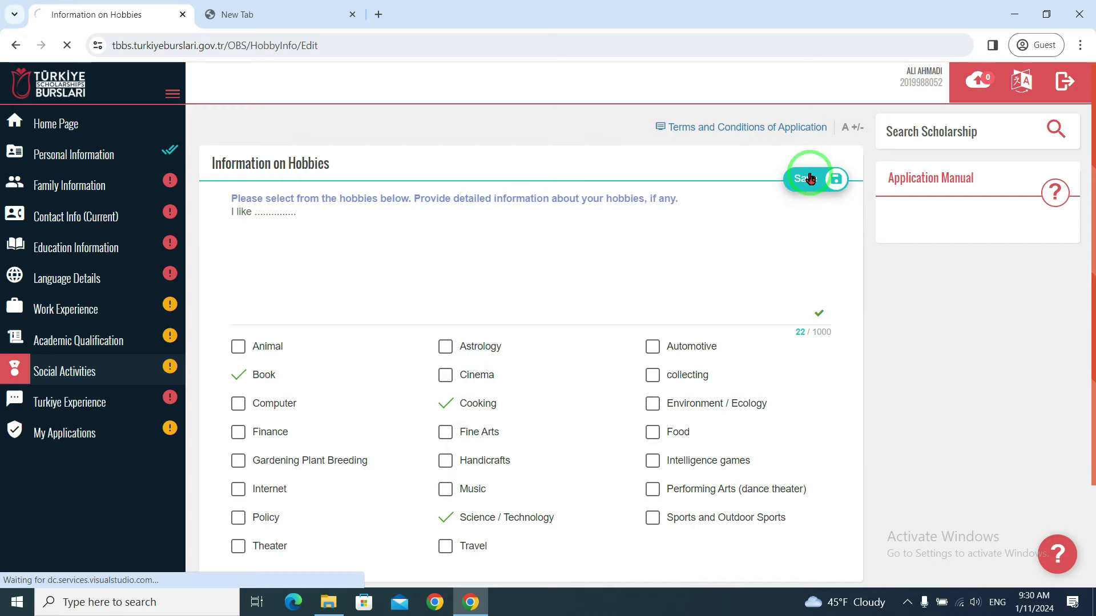
pyautogui.scroll(-3, 456, 348)
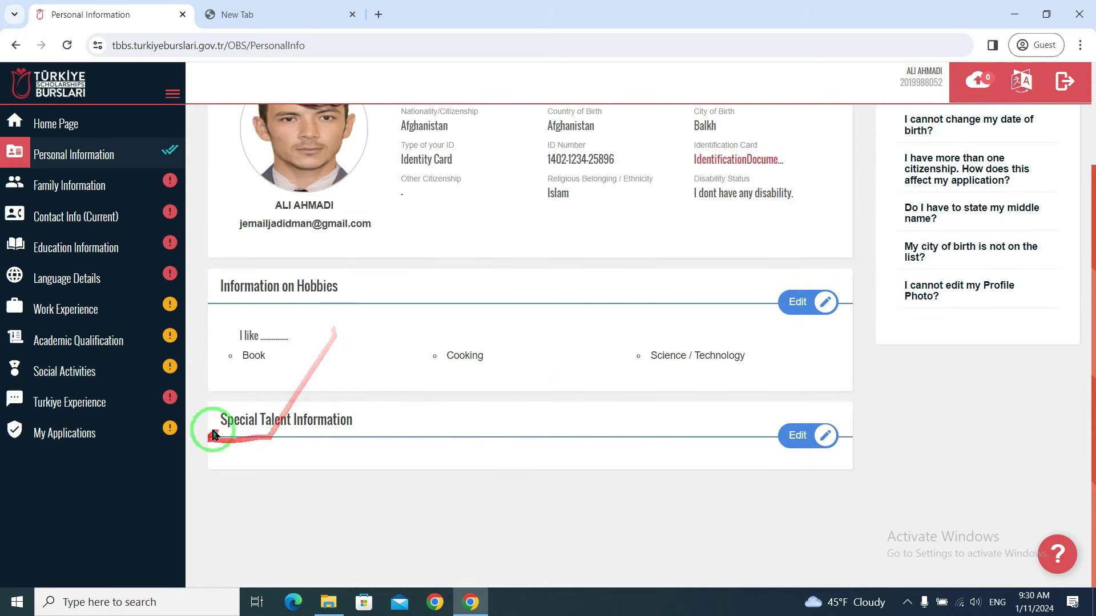
pyautogui.moveTo(355, 421); pyautogui.dragTo(225, 446)
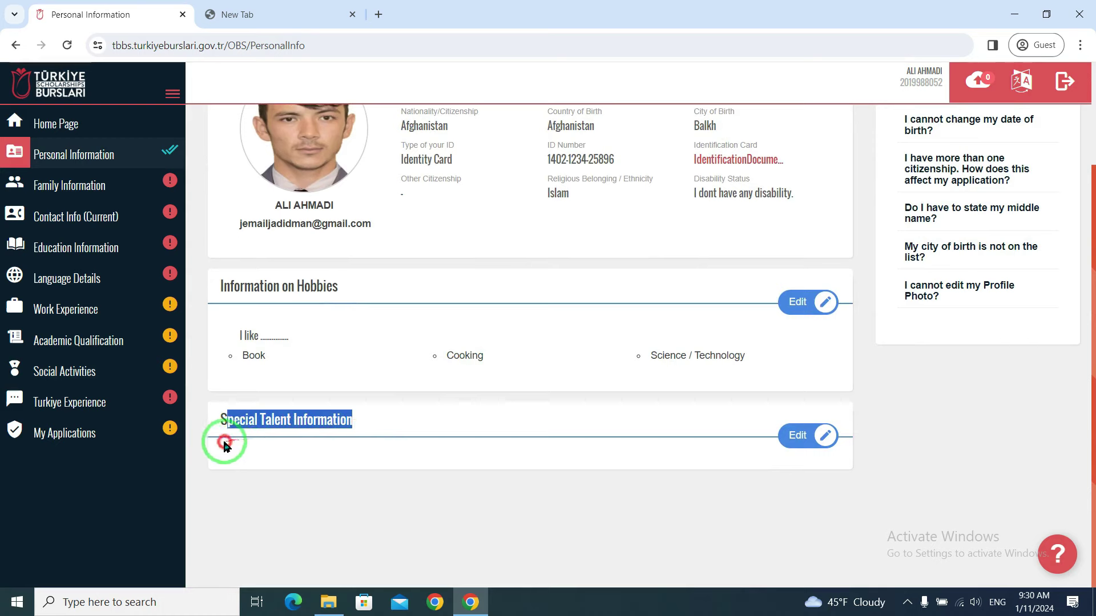
# - Edit Special Talent Information and tick Photography, Guitar and Art > Other
pyautogui.click(796, 433)
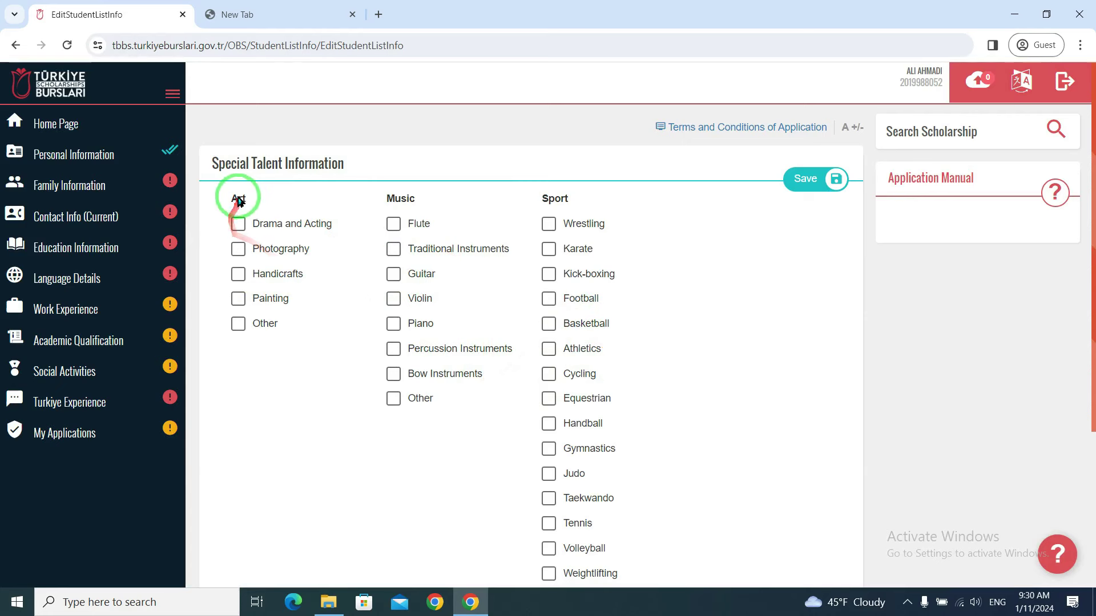
pyautogui.click(238, 250)
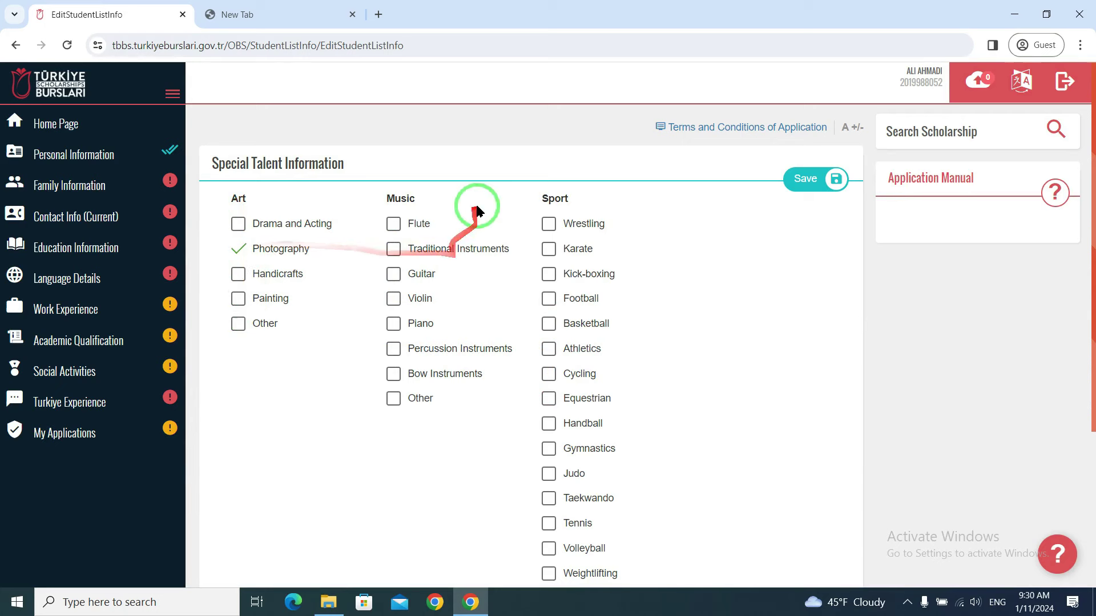
pyautogui.click(394, 277)
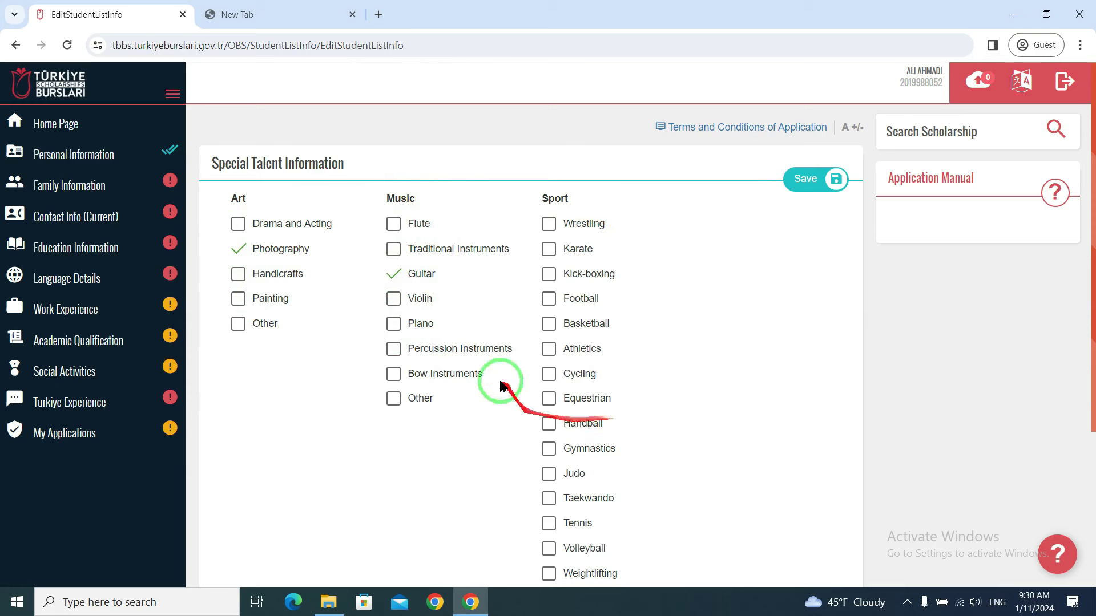
pyautogui.click(239, 324)
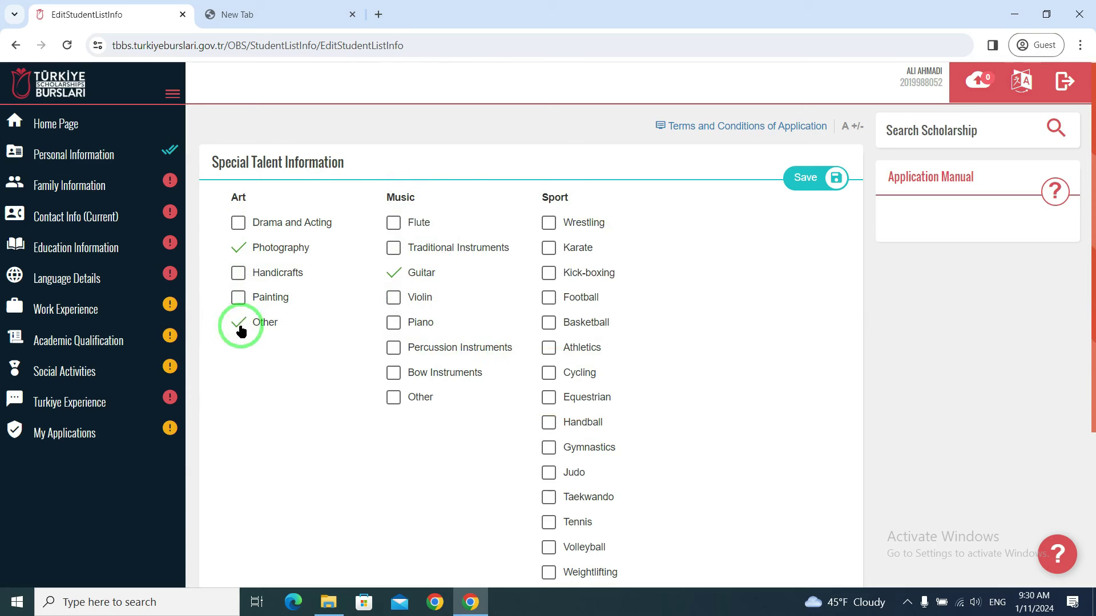
pyautogui.scroll(-2, 241, 330)
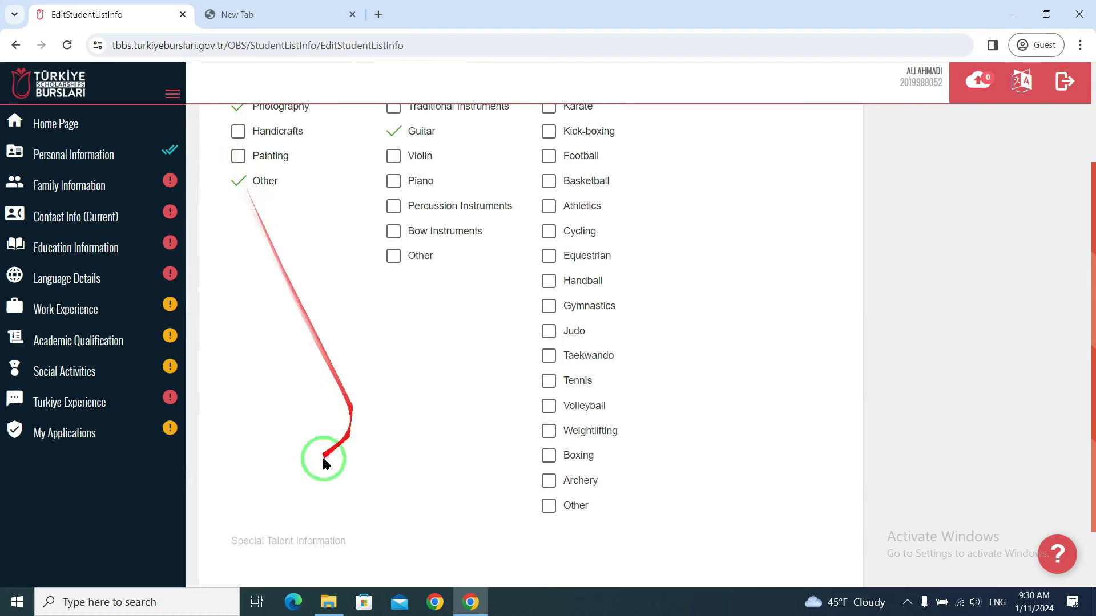
pyautogui.click(288, 538)
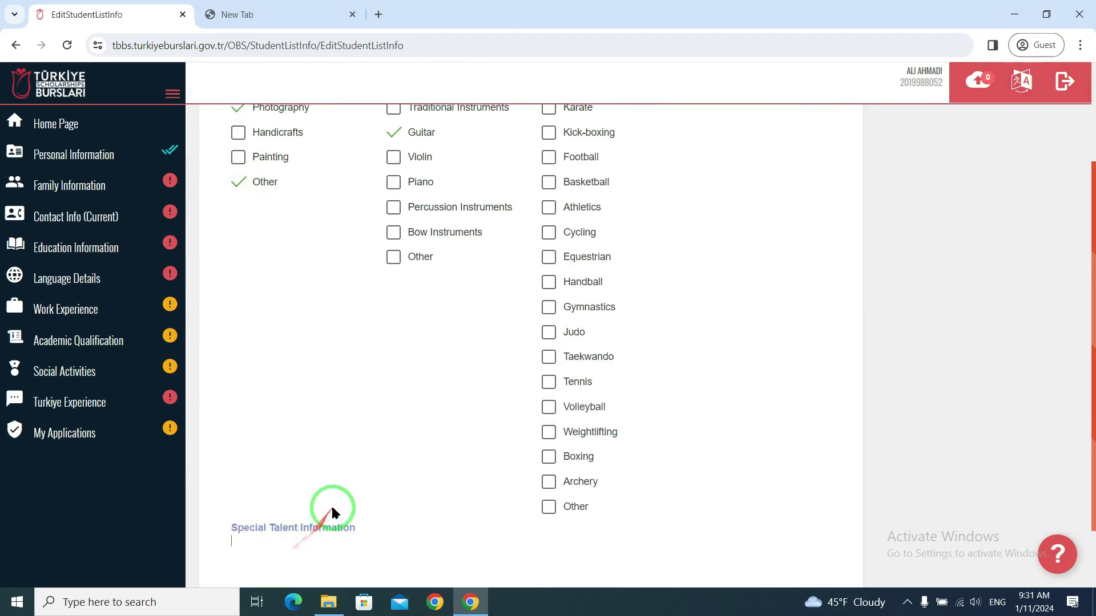
pyautogui.scroll(2, 332, 512)
# - Untick Art > Other, tick Volleyball, add the 'I like' description, and save the talents
pyautogui.click(239, 324)
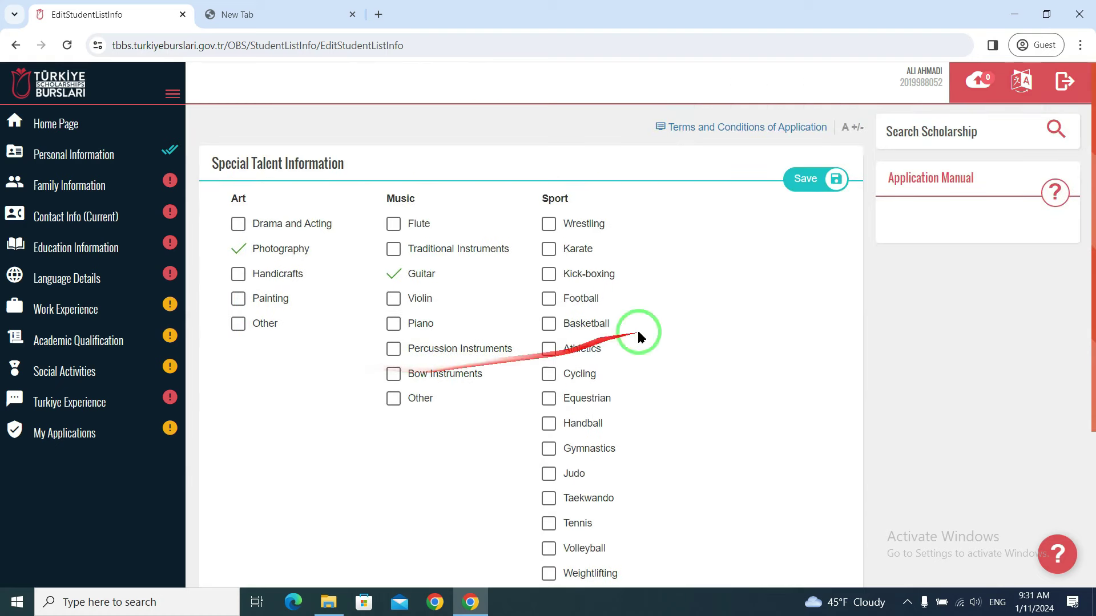
pyautogui.scroll(-2, 597, 209)
pyautogui.click(547, 407)
pyautogui.scroll(-1, 502, 436)
pyautogui.click(346, 469)
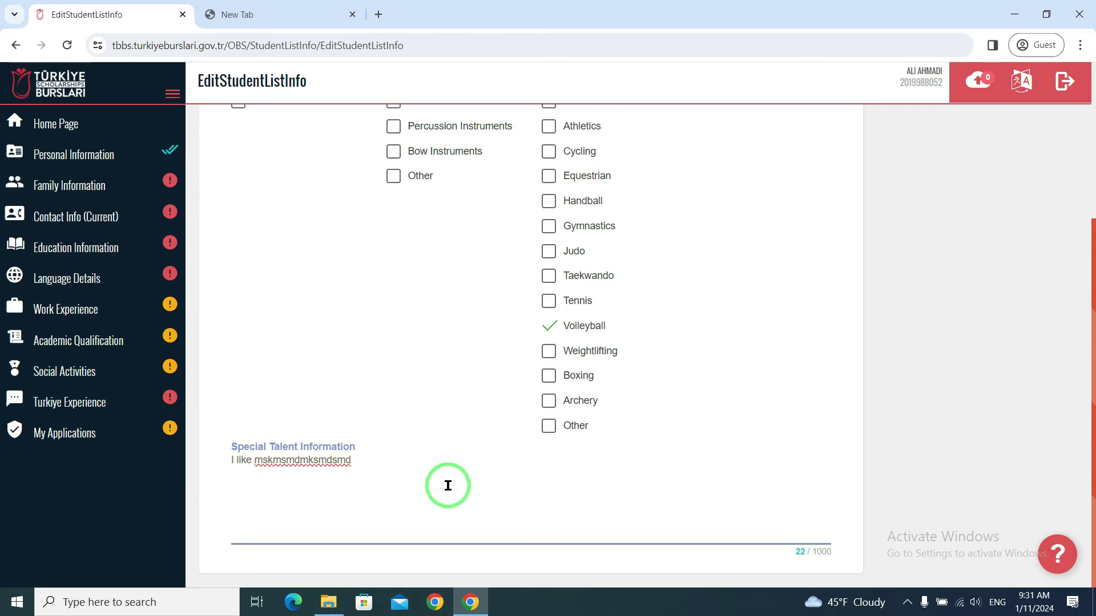
pyautogui.scroll(4, 627, 354)
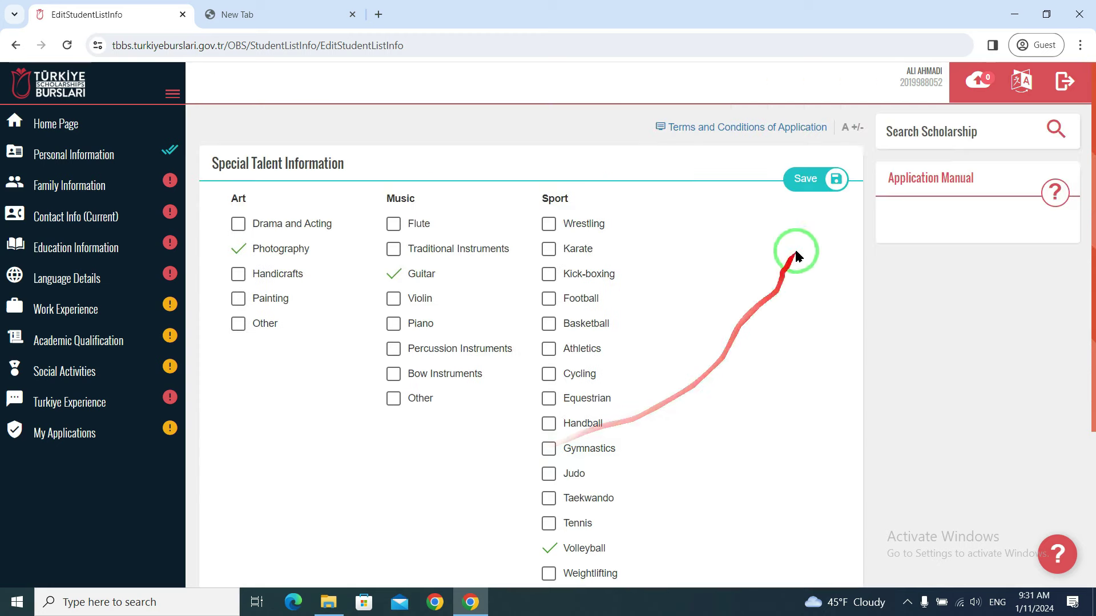
pyautogui.click(813, 190)
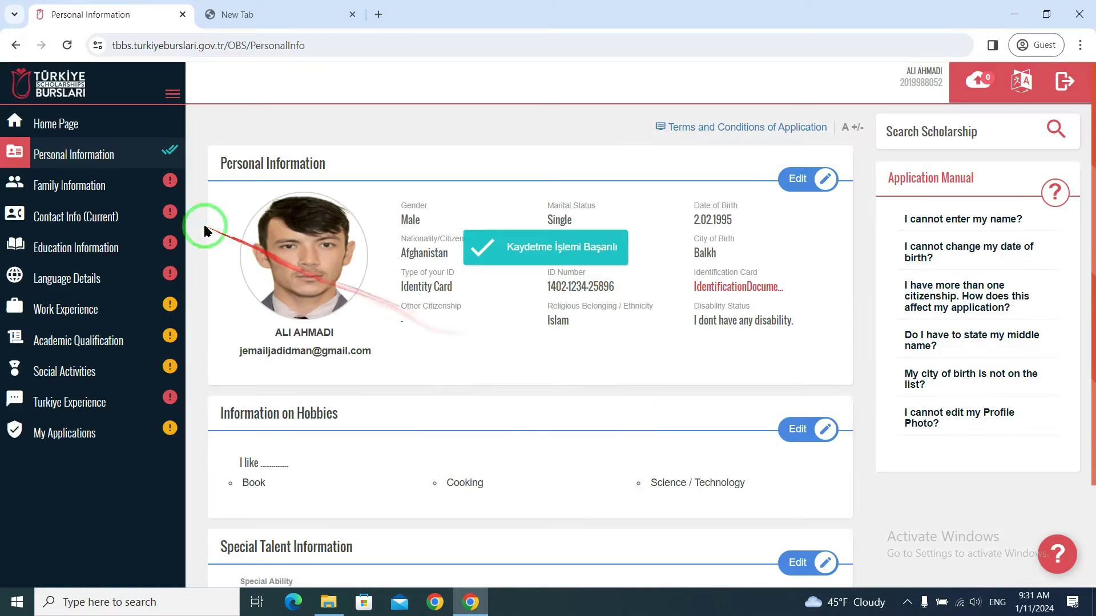
pyautogui.scroll(-2, 708, 379)
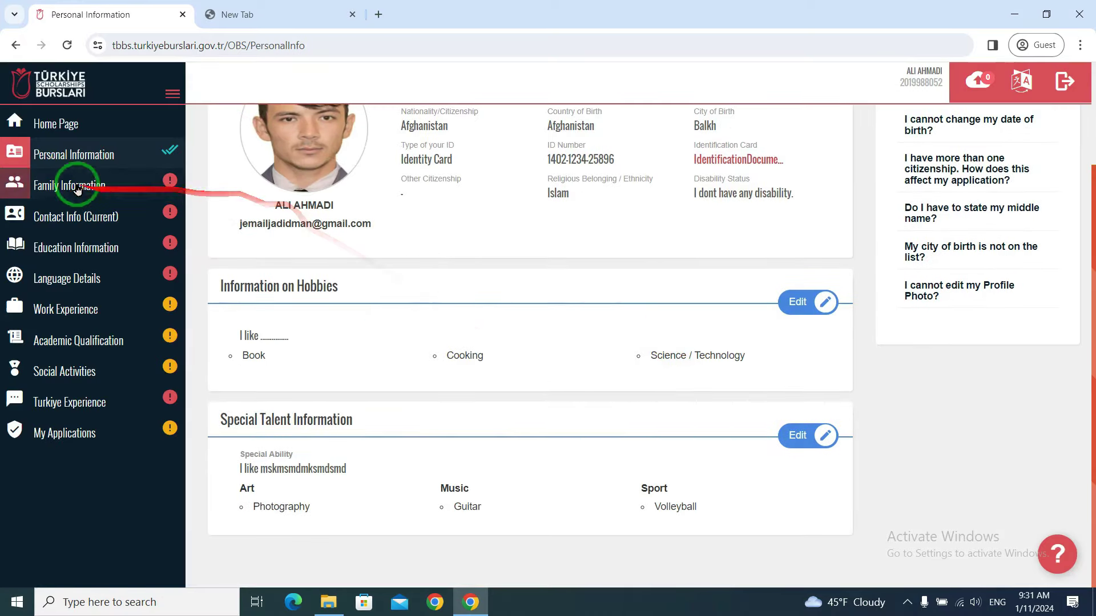
# - In Family Information, enter the mother's name and set 'Is your mother alive?' to Yes
pyautogui.click(57, 187)
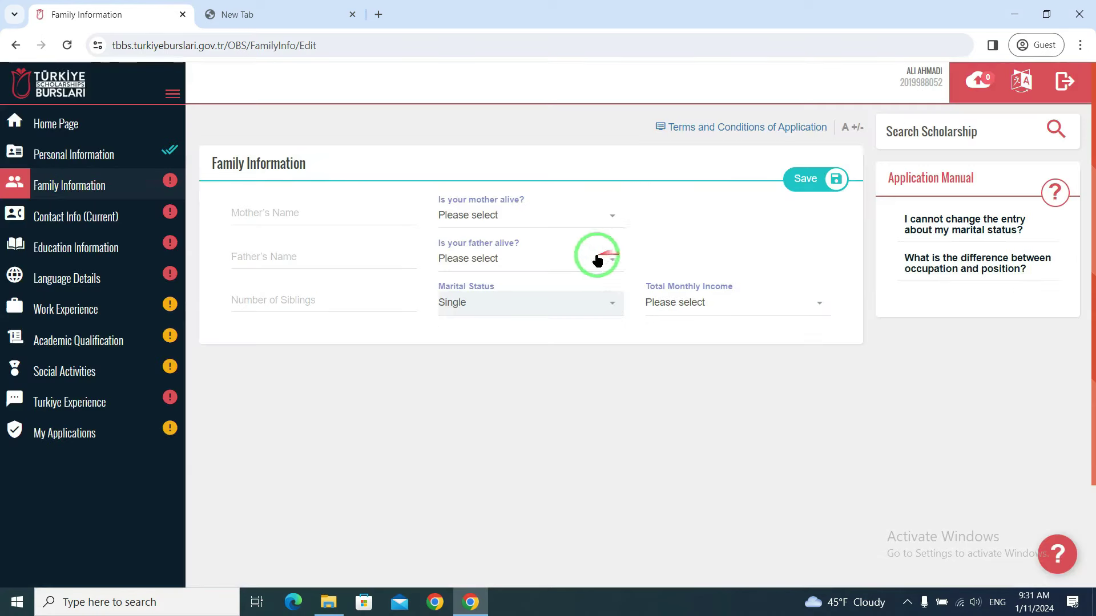
pyautogui.click(289, 213)
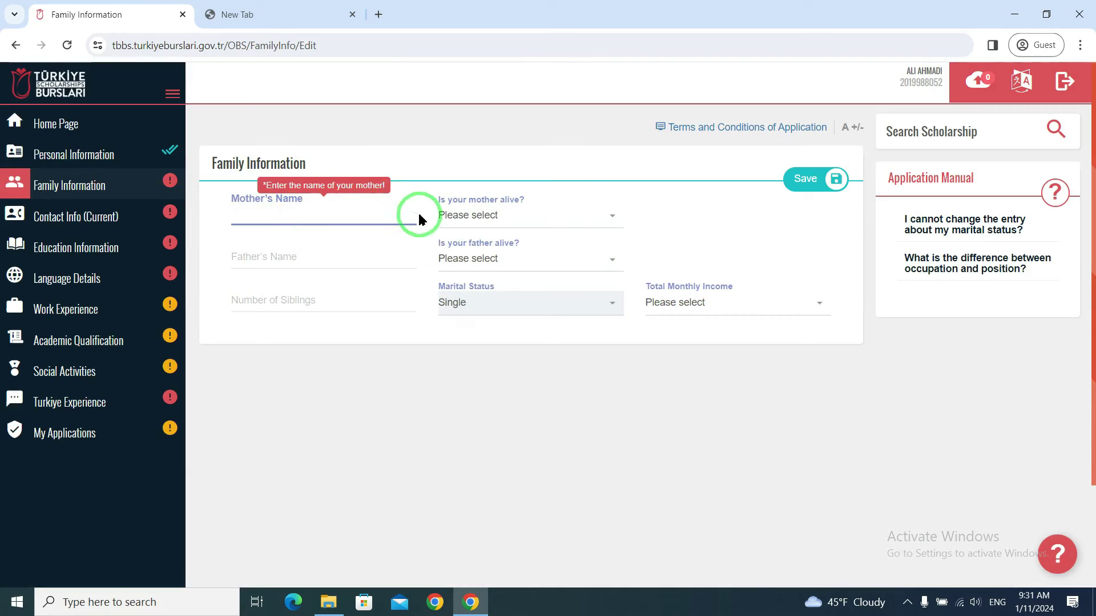
pyautogui.click(309, 212)
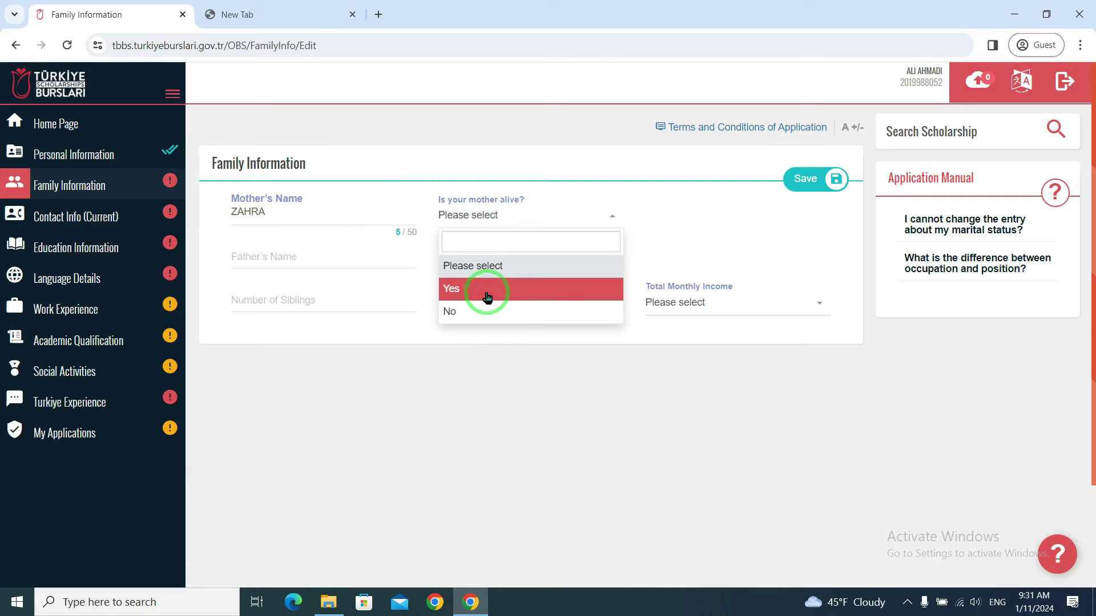
pyautogui.click(472, 290)
pyautogui.click(525, 213)
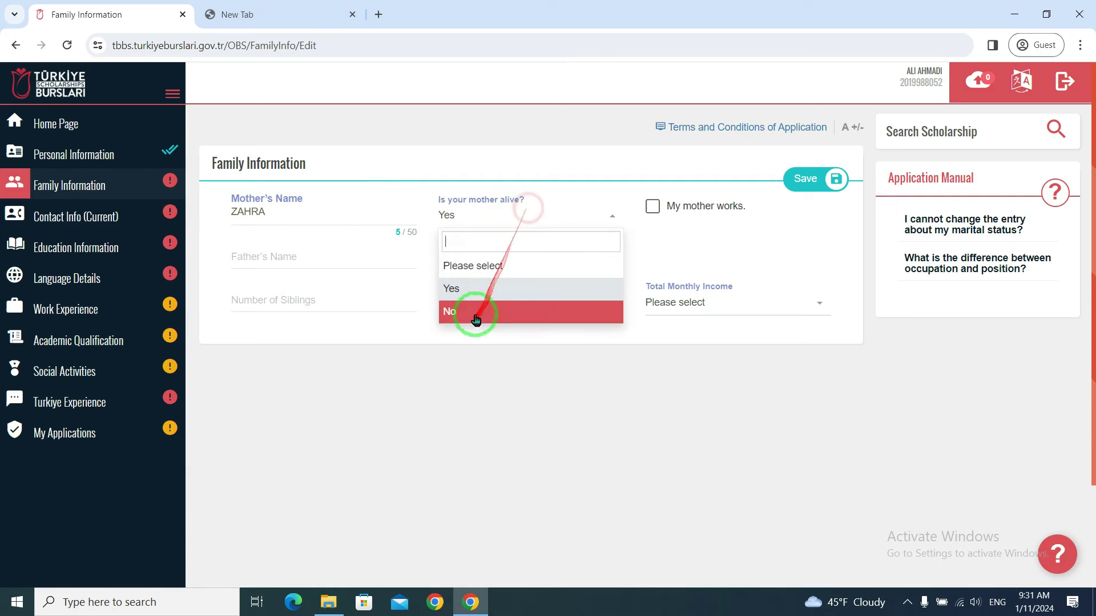
pyautogui.click(493, 288)
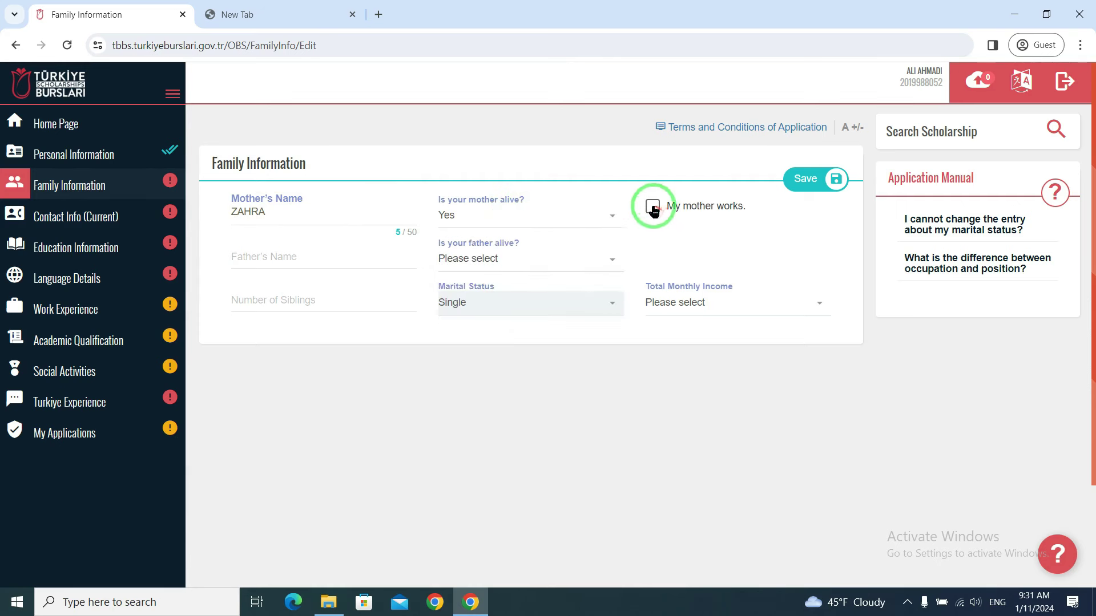
# - Fill mother's job fields (BC, Dentist), then untick 'My mother works' and begin the father's name
pyautogui.click(653, 208)
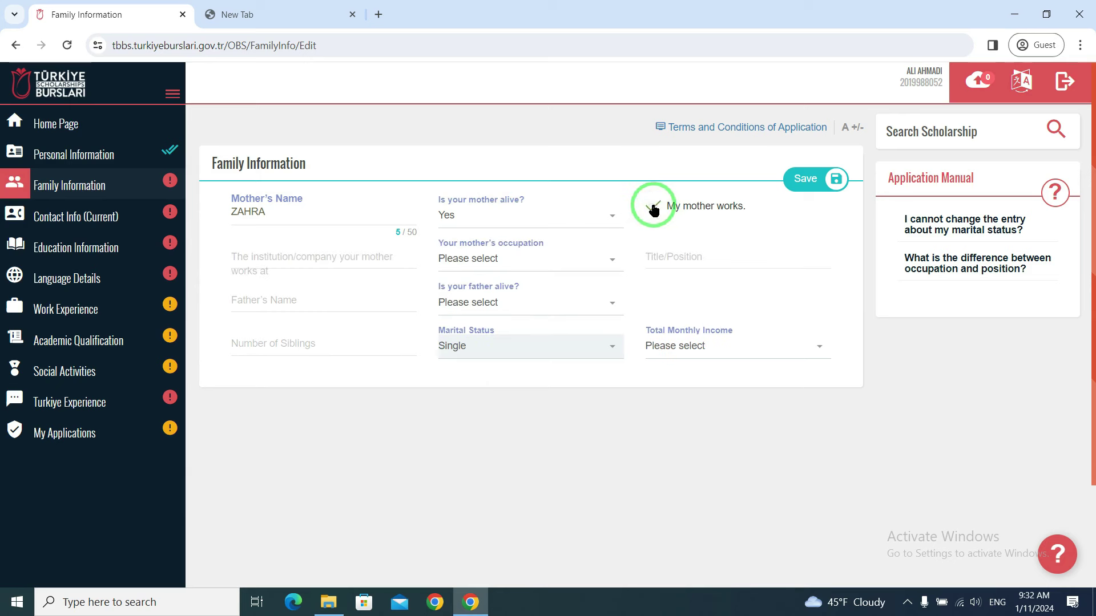
pyautogui.click(406, 247)
pyautogui.click(342, 254)
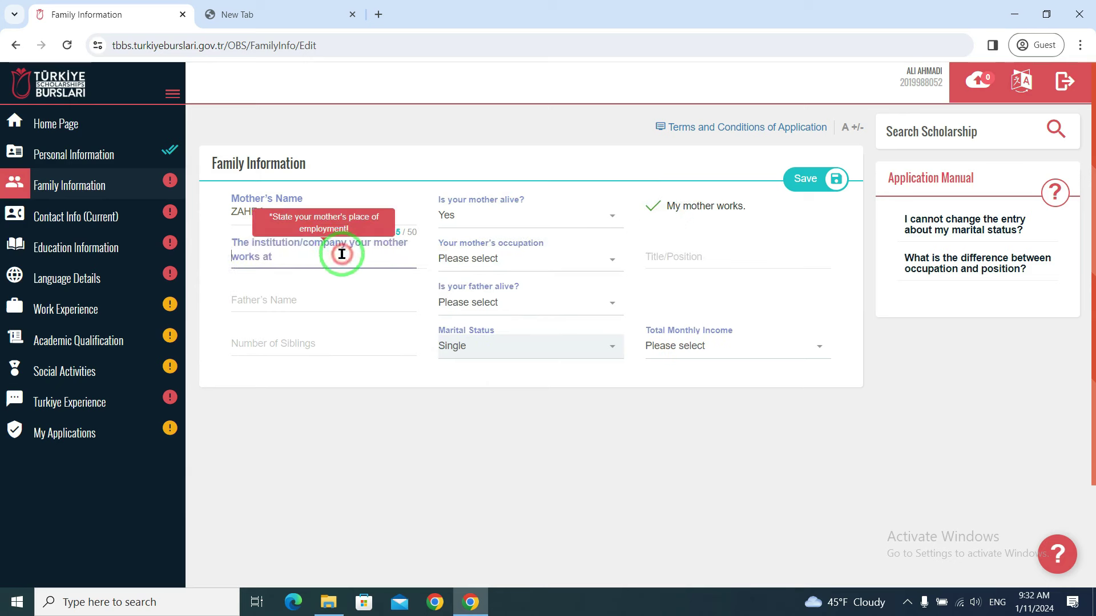
pyautogui.write('BC')
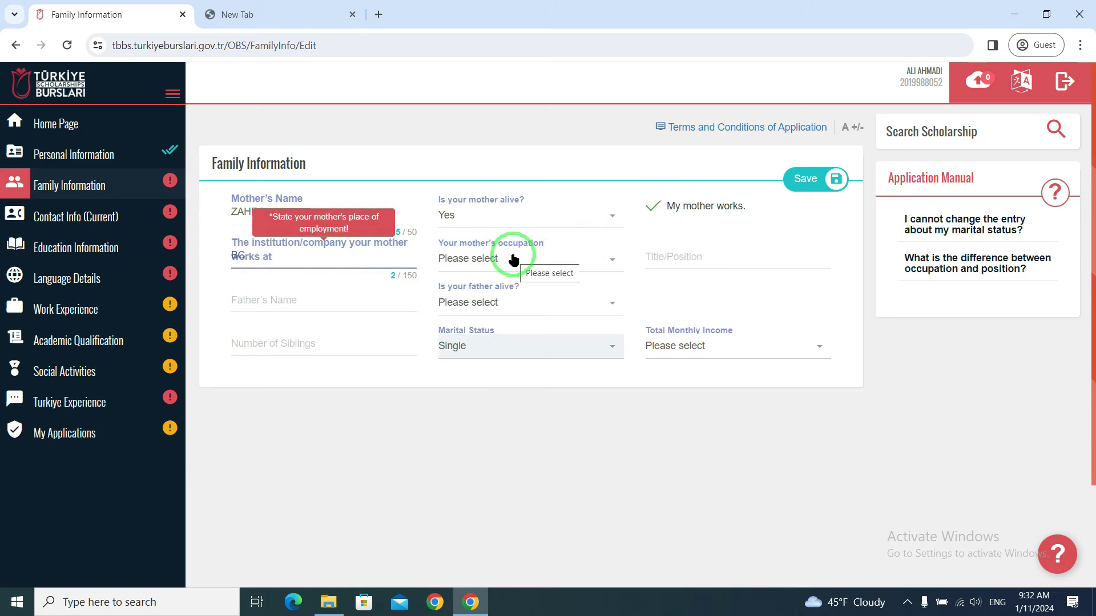
pyautogui.click(512, 259)
pyautogui.scroll(-5, 506, 348)
pyautogui.scroll(-2, 514, 364)
pyautogui.scroll(2, 514, 364)
pyautogui.scroll(-4, 511, 363)
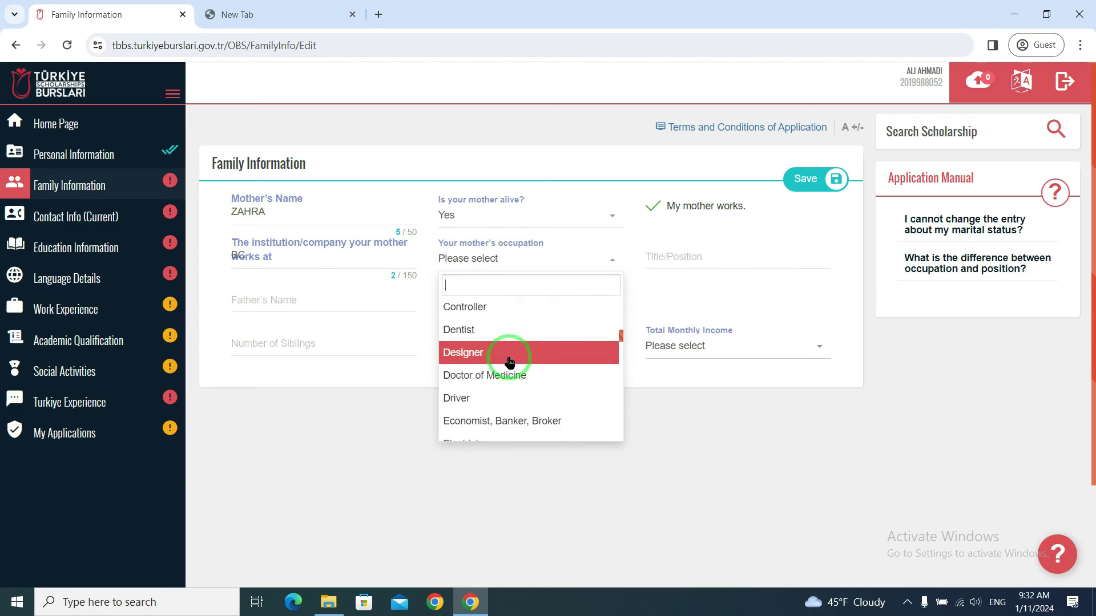
pyautogui.click(502, 329)
pyautogui.click(711, 248)
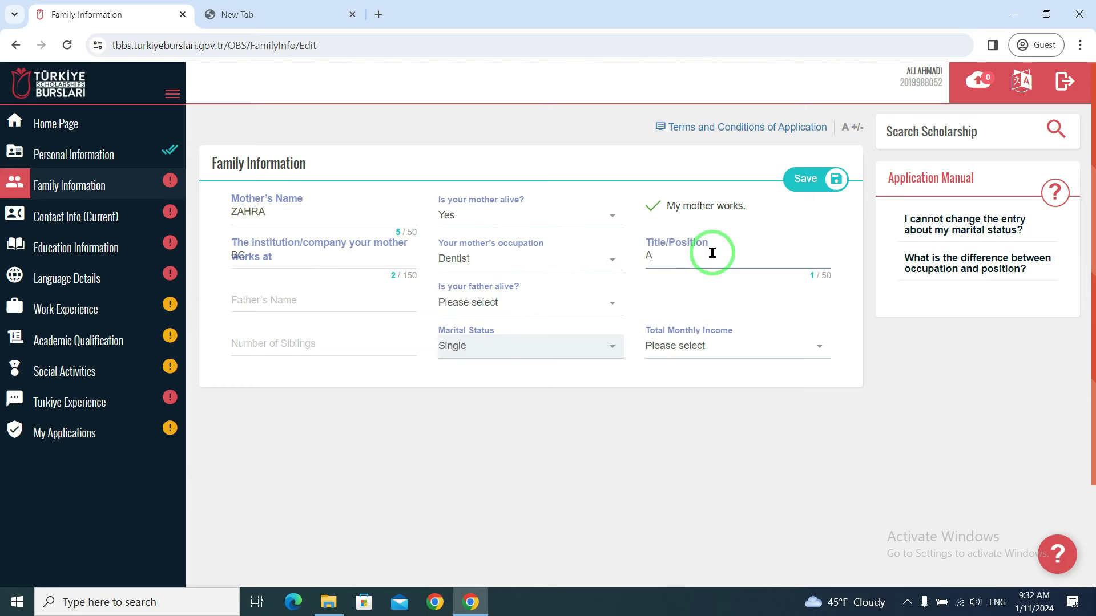
pyautogui.moveTo(708, 260); pyautogui.dragTo(641, 268)
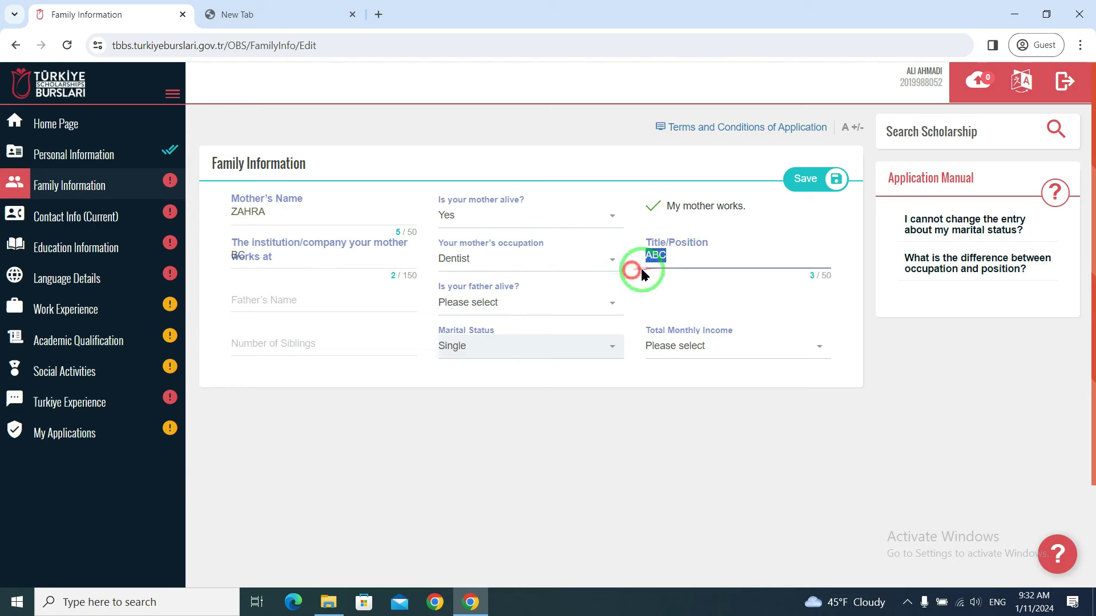
pyautogui.click(653, 205)
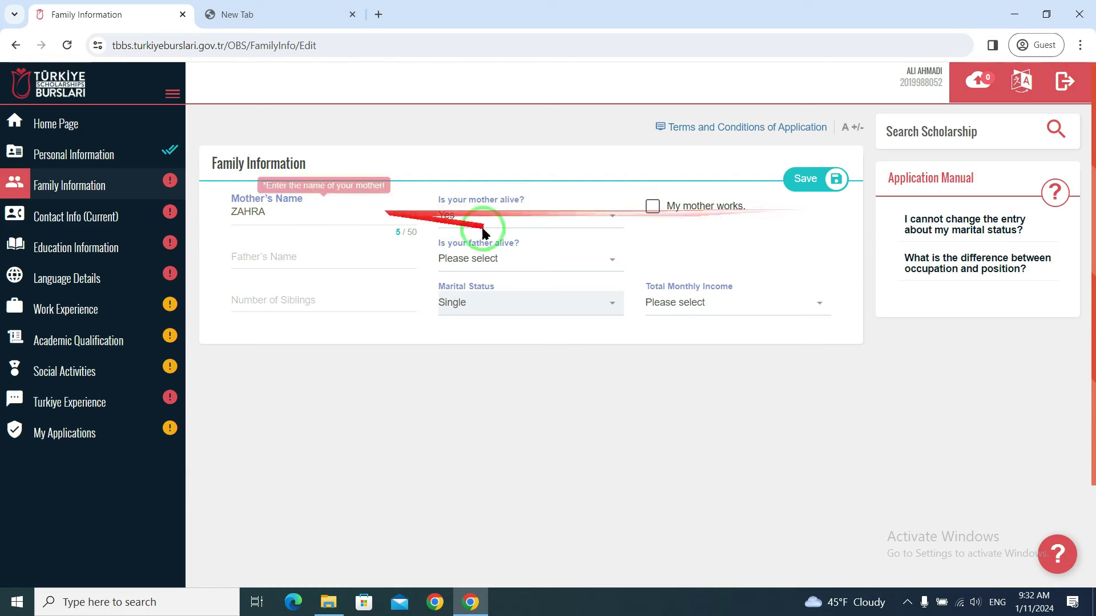
pyautogui.click(293, 256)
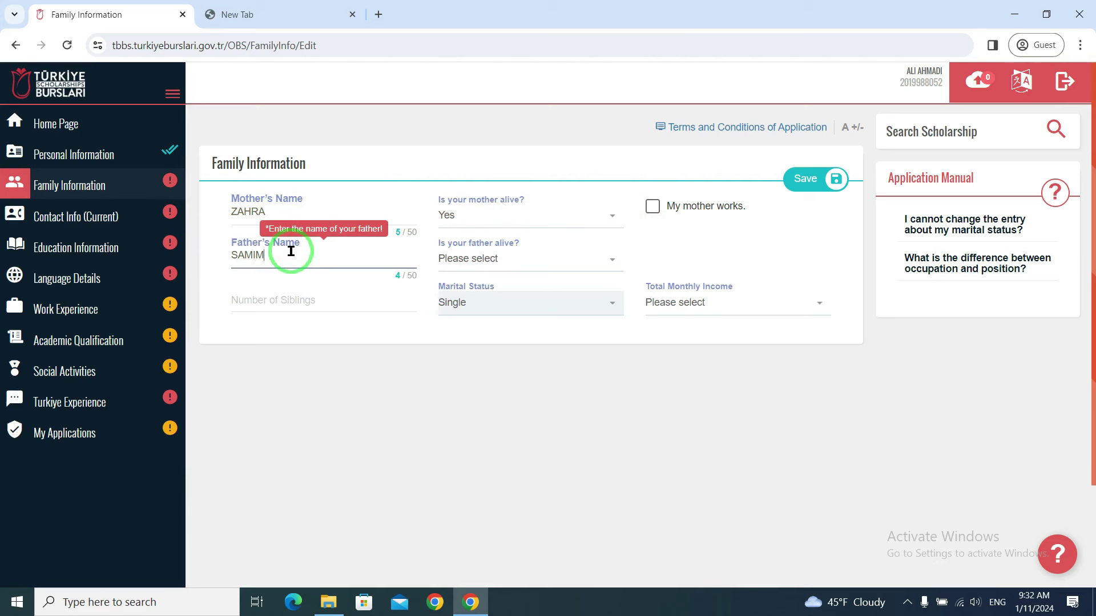
# - Answer Yes to father alive, enter 3 siblings and 100-250 ($) monthly income, then save
pyautogui.click(503, 257)
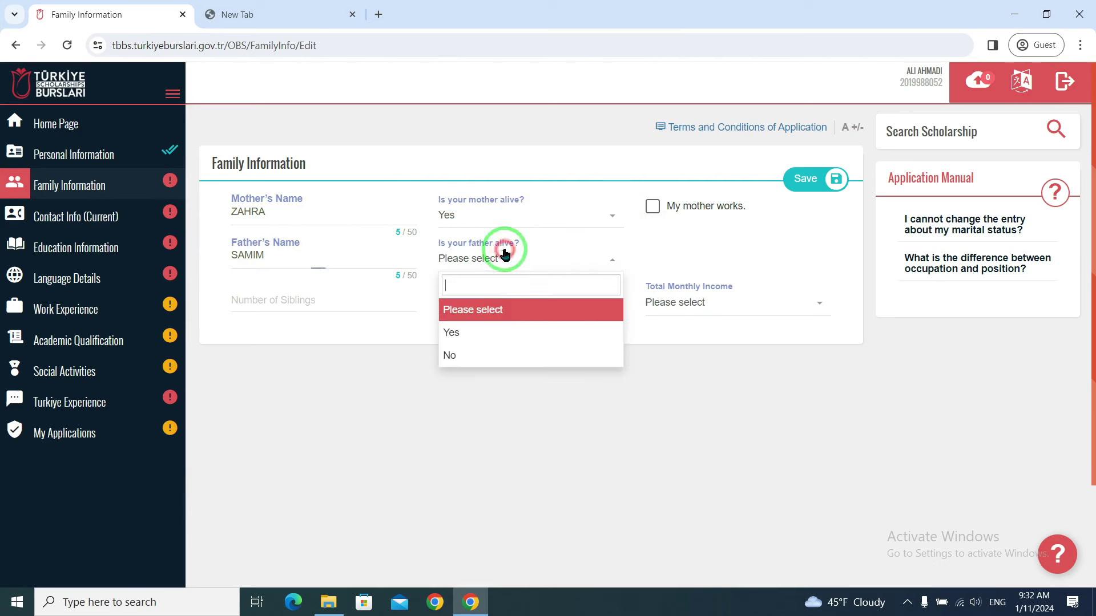
pyautogui.click(456, 337)
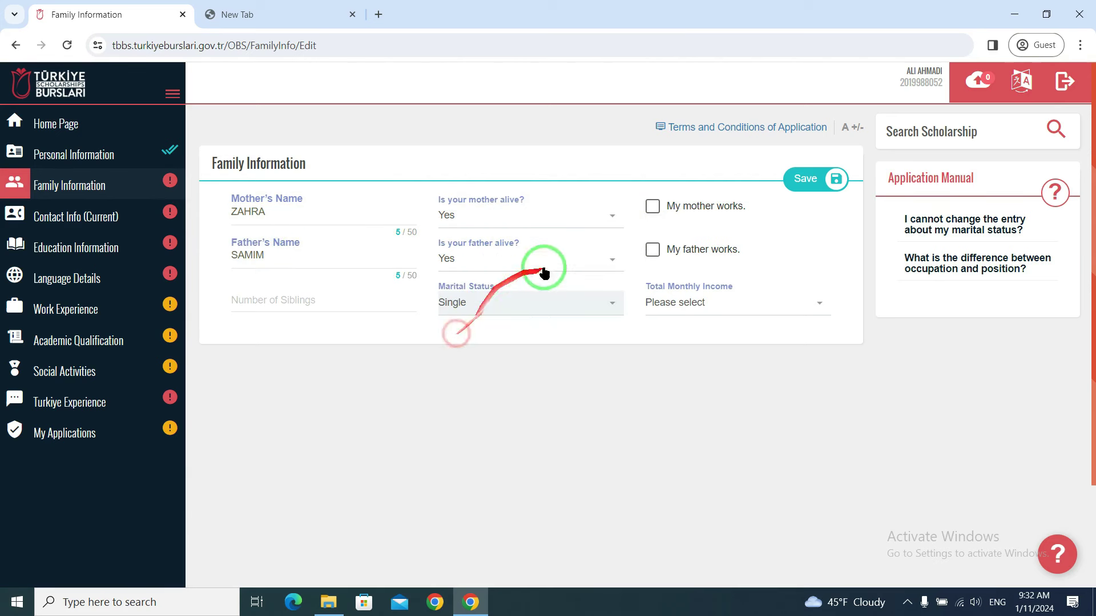
pyautogui.click(653, 252)
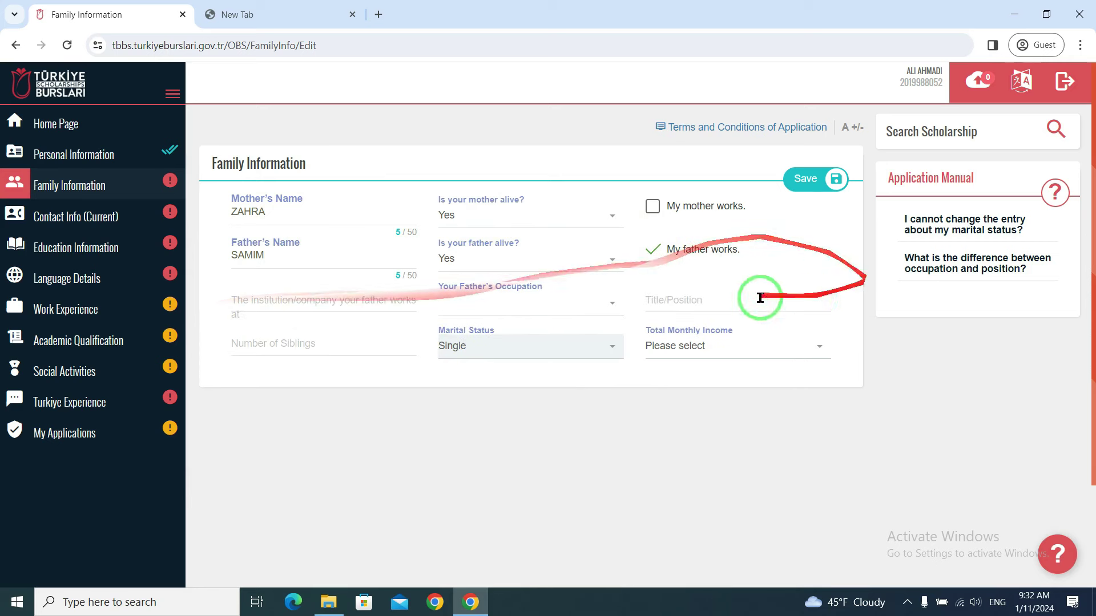
pyautogui.click(653, 250)
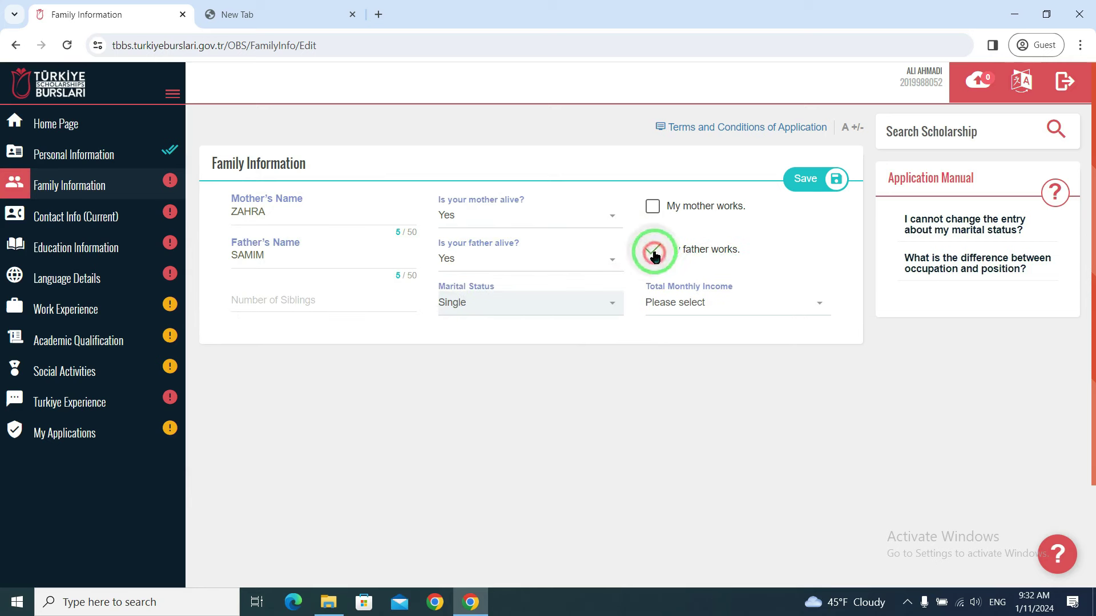
pyautogui.click(285, 302)
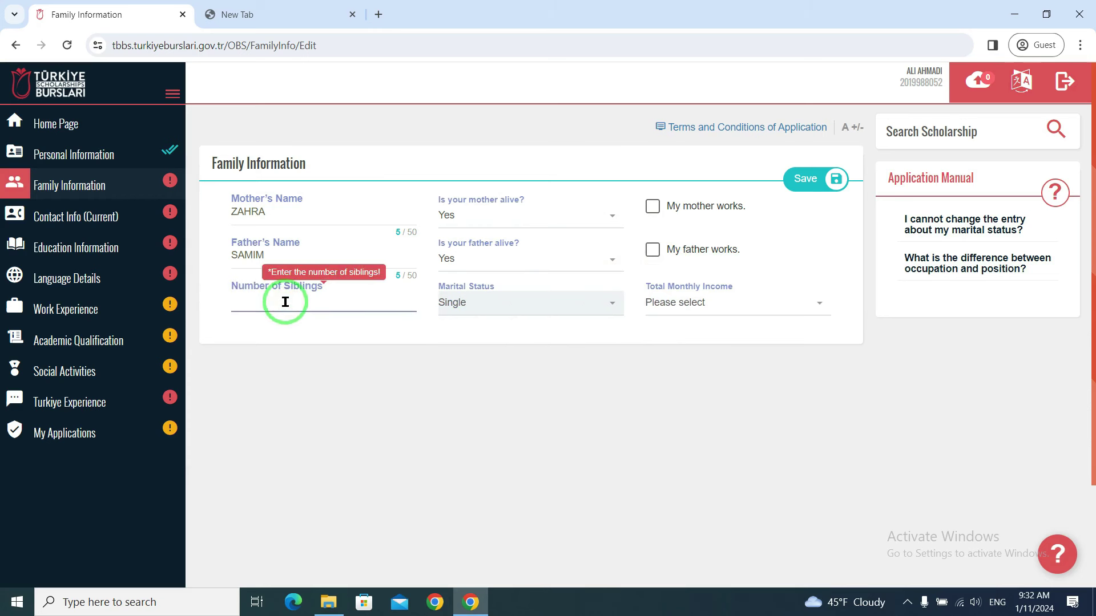
pyautogui.write('3')
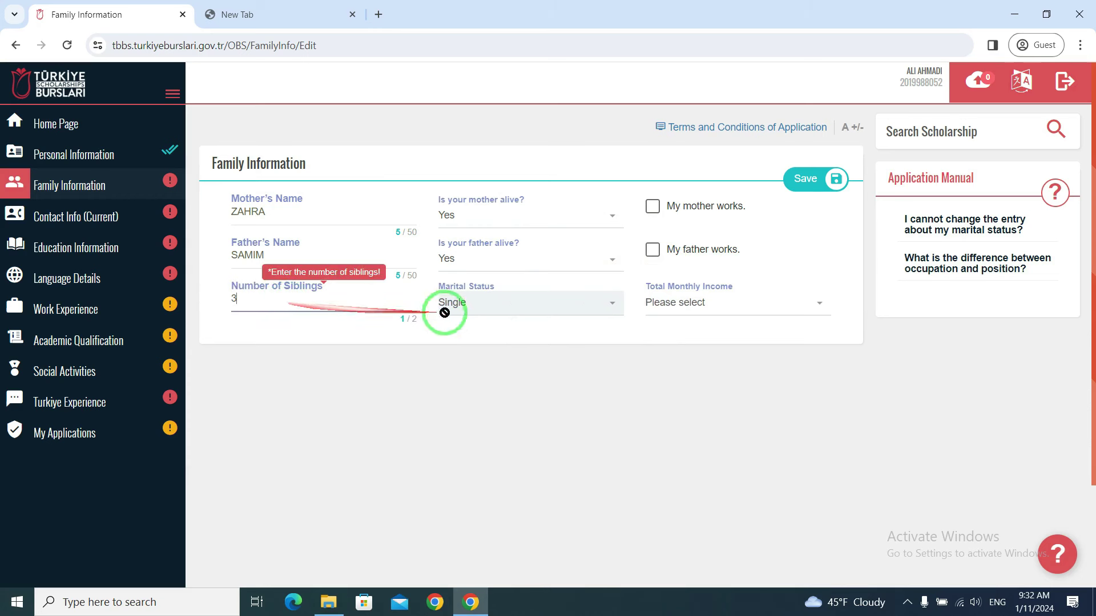
pyautogui.click(685, 304)
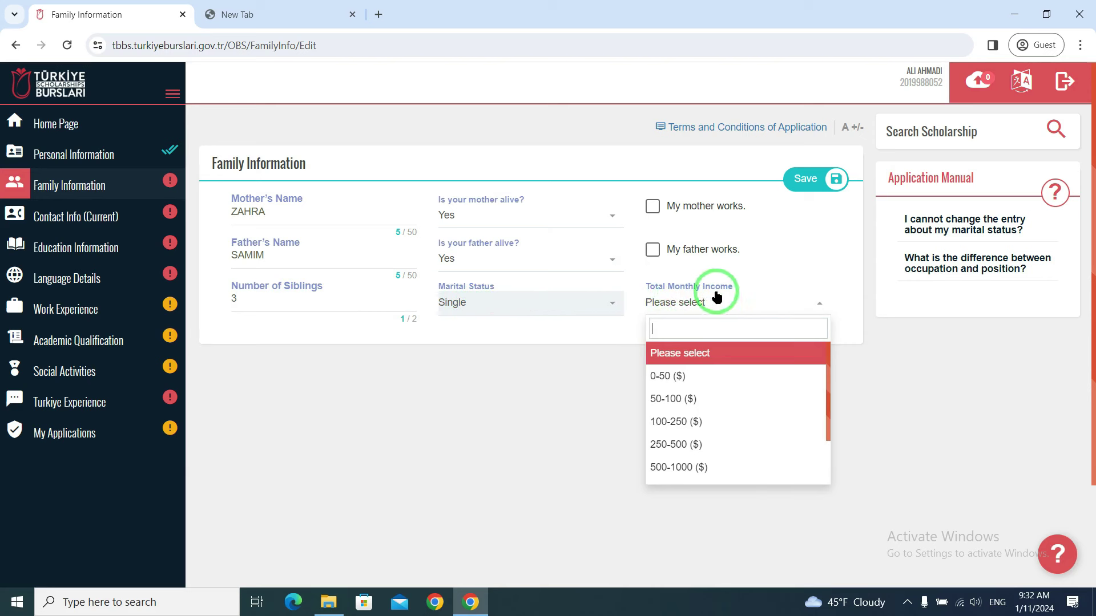
pyautogui.scroll(-3, 740, 399)
pyautogui.scroll(3, 713, 399)
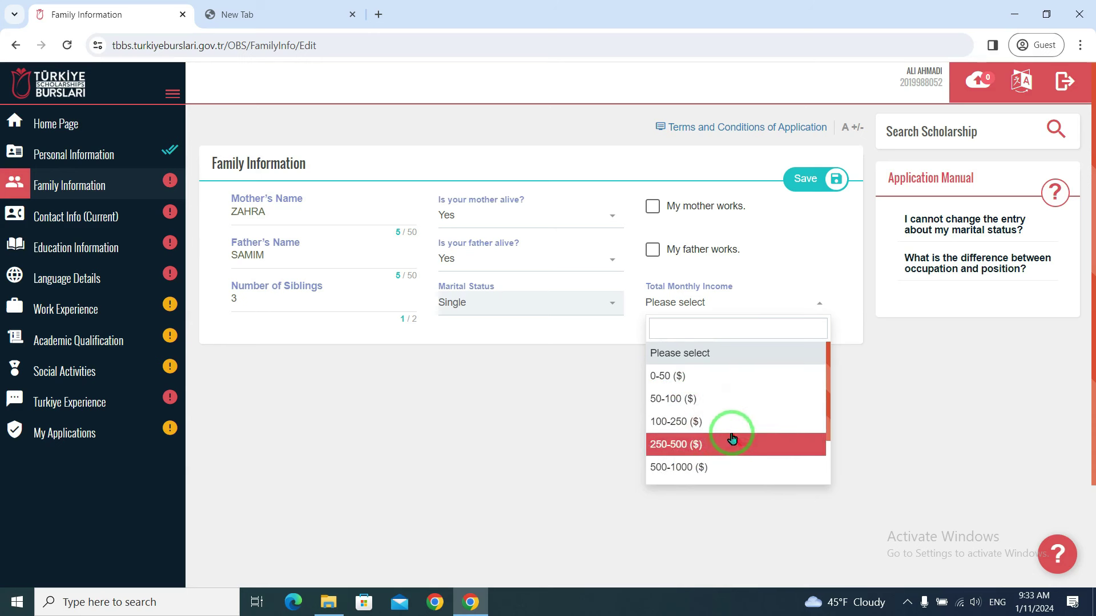
pyautogui.click(678, 426)
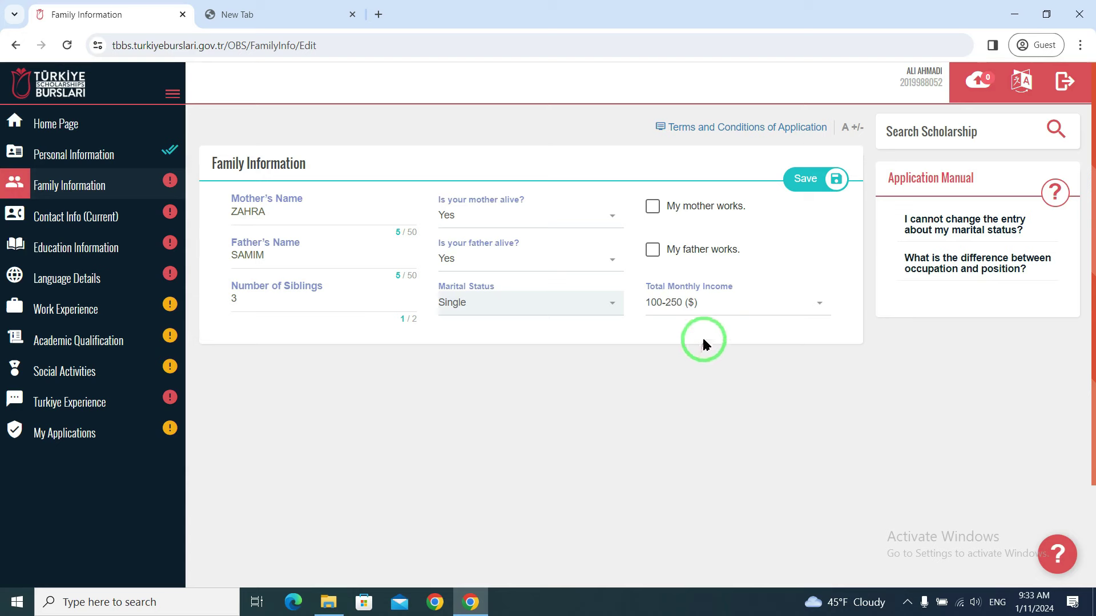
pyautogui.click(804, 178)
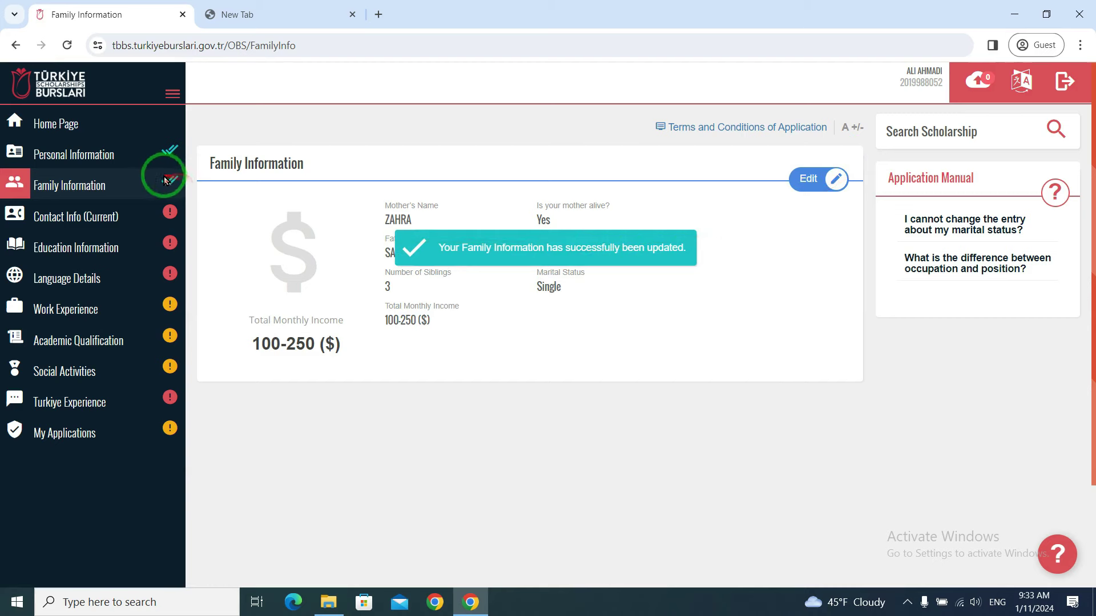
# - In the current contact info form, set the country to Afghanistan and city to Balkh
pyautogui.click(80, 217)
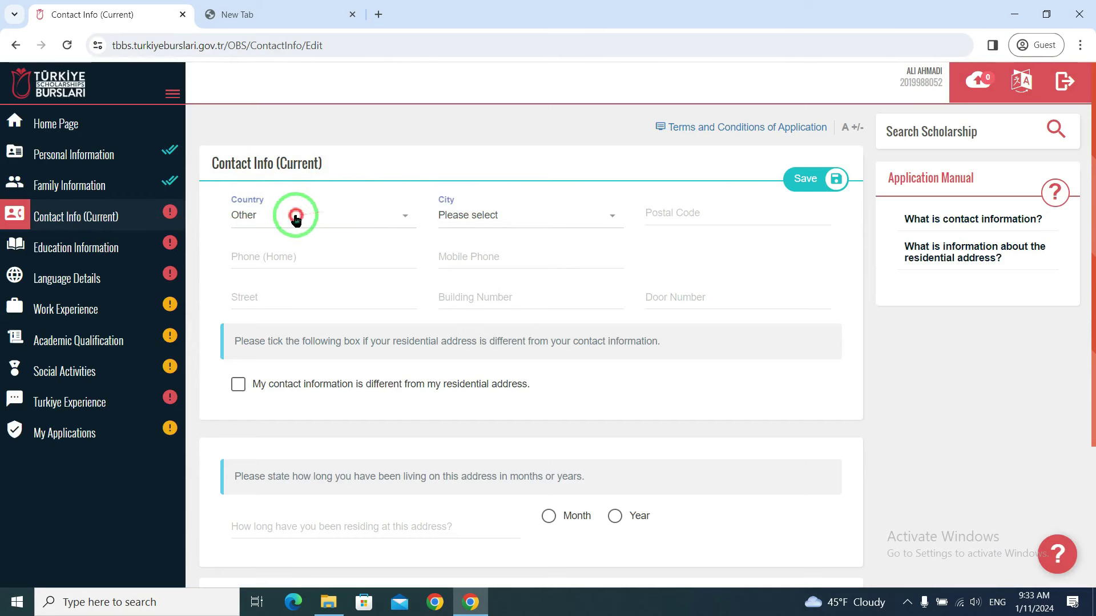
pyautogui.click(319, 216)
pyautogui.scroll(20, 285, 288)
pyautogui.scroll(20, 280, 287)
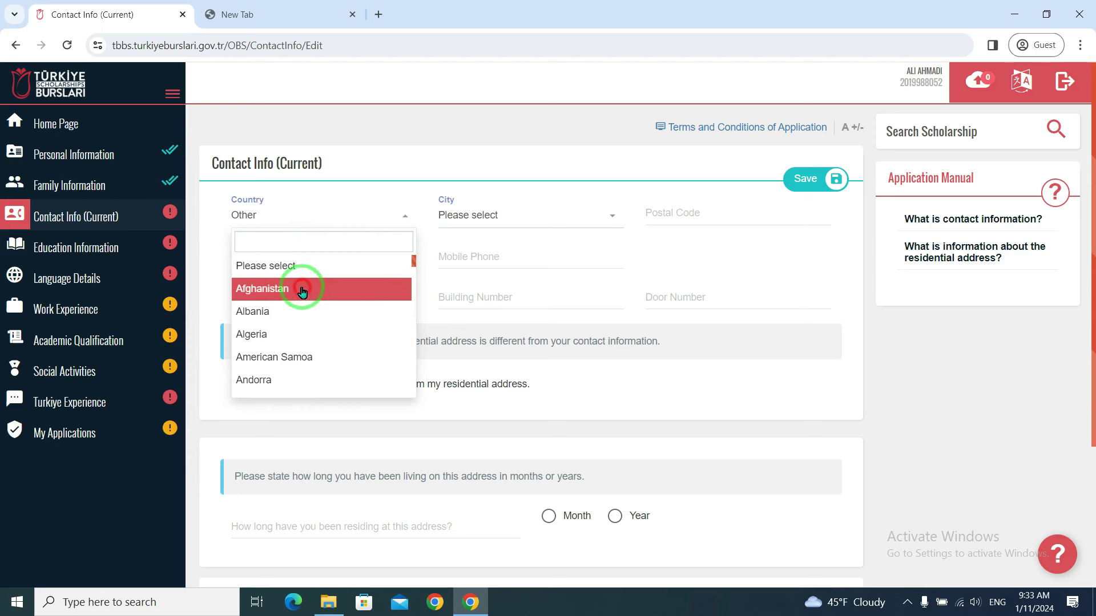
pyautogui.click(310, 291)
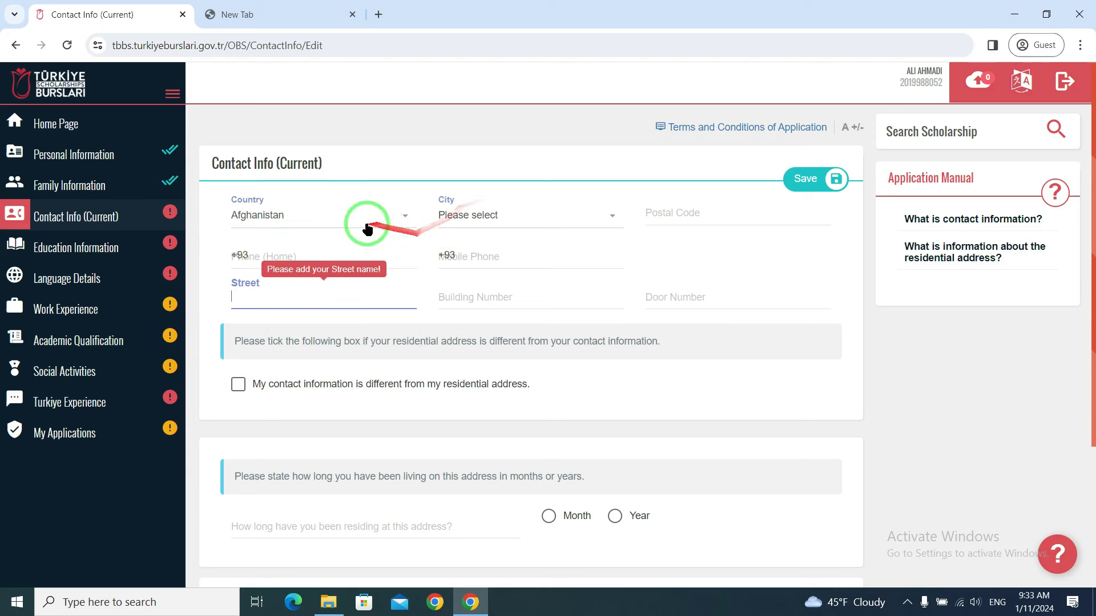
pyautogui.click(482, 214)
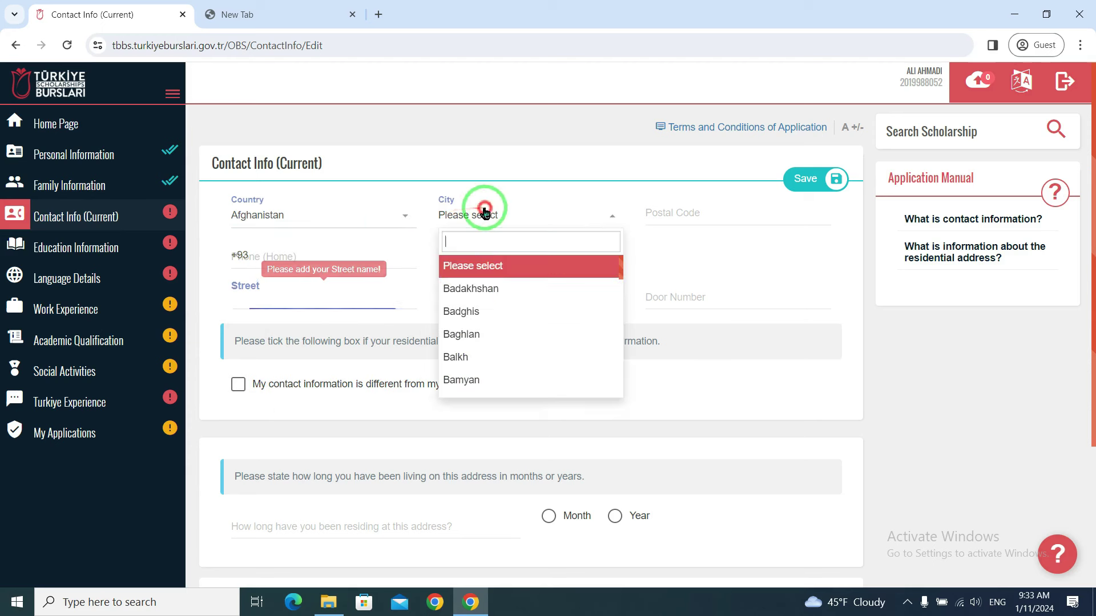
pyautogui.click(503, 358)
# - Fill in the postal code, home and mobile phone numbers, street, building and door numbers
pyautogui.click(699, 206)
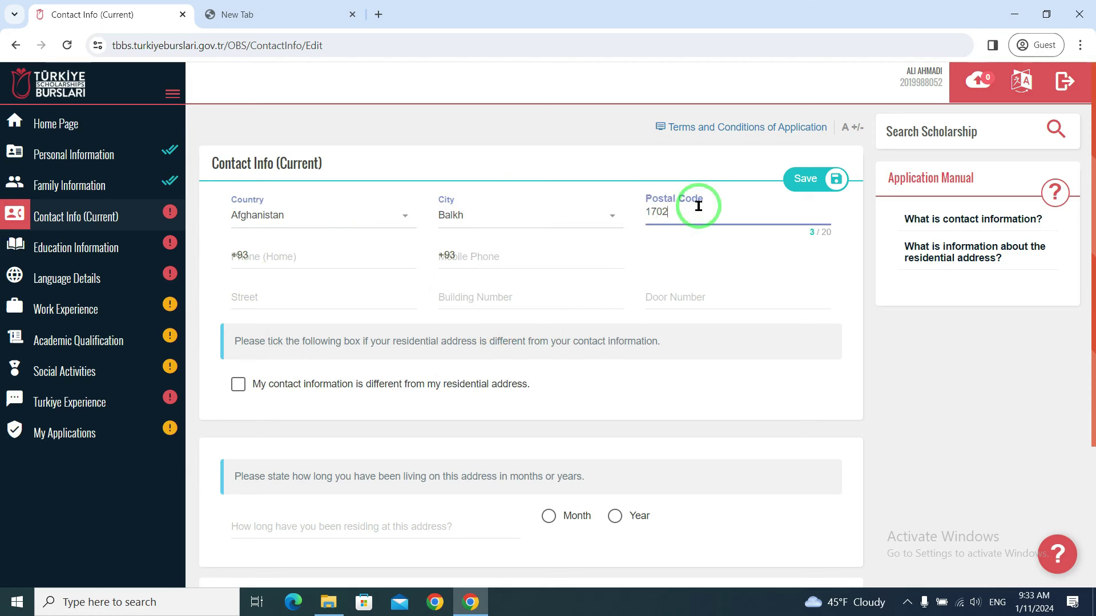
pyautogui.moveTo(687, 210); pyautogui.dragTo(611, 238)
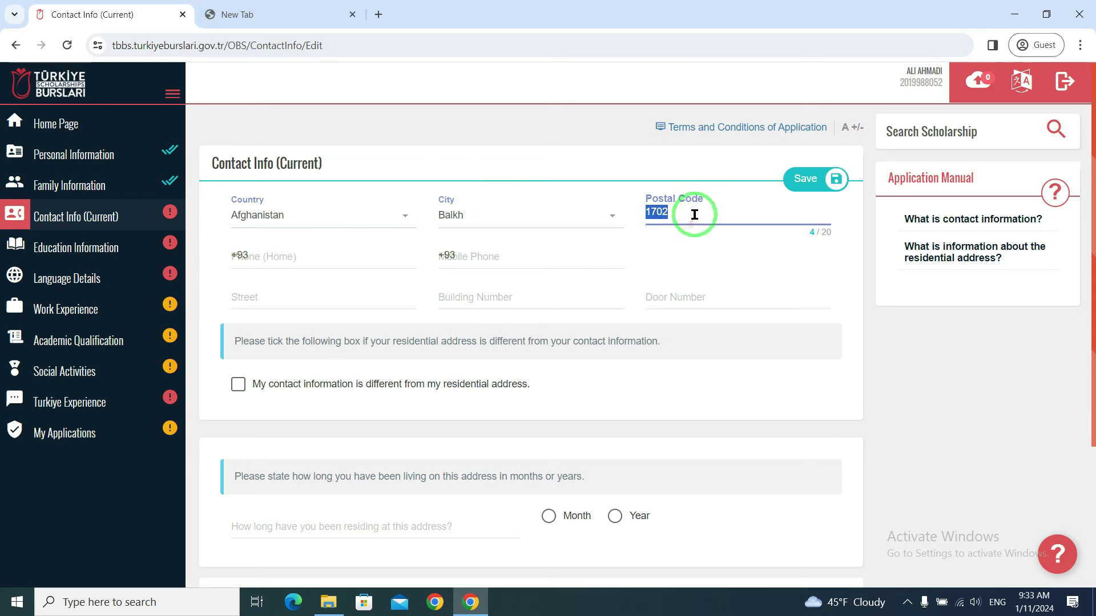
pyautogui.click(321, 256)
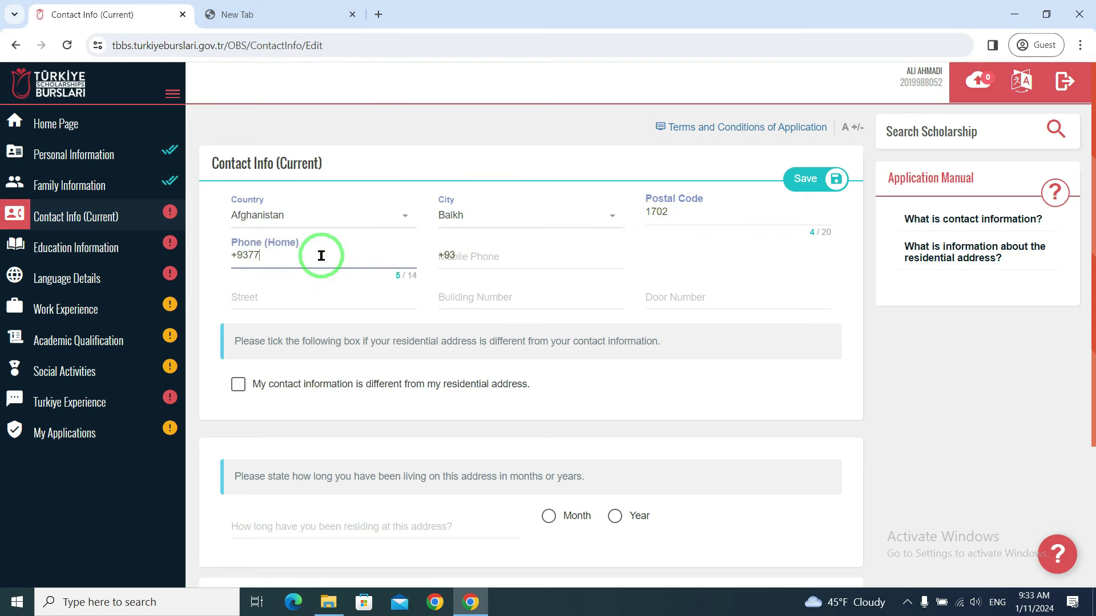
pyautogui.write('771234567')
pyautogui.click(502, 261)
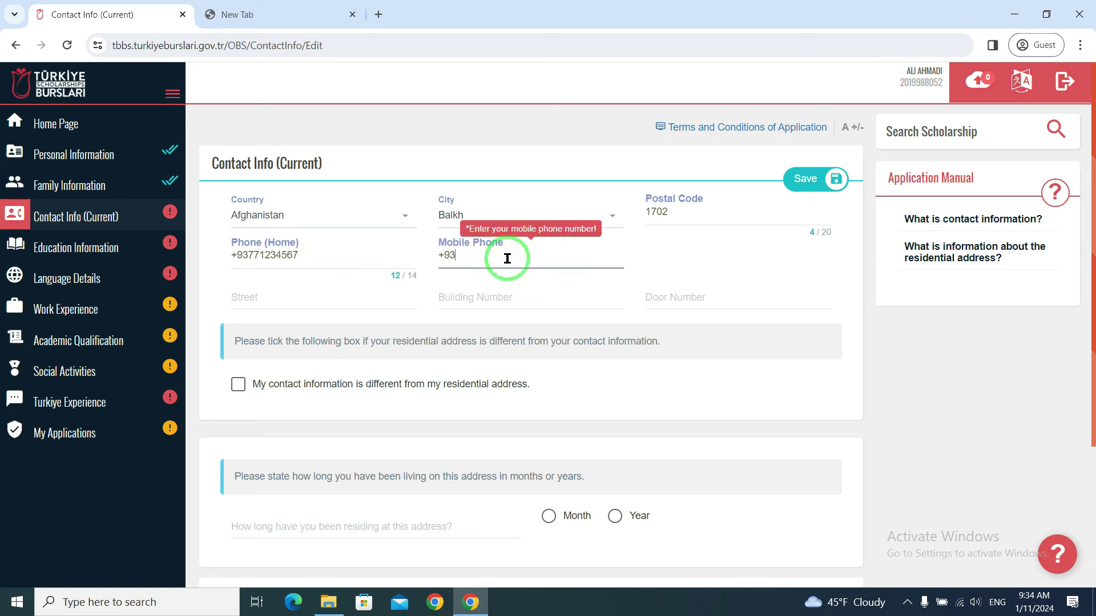
pyautogui.click(351, 300)
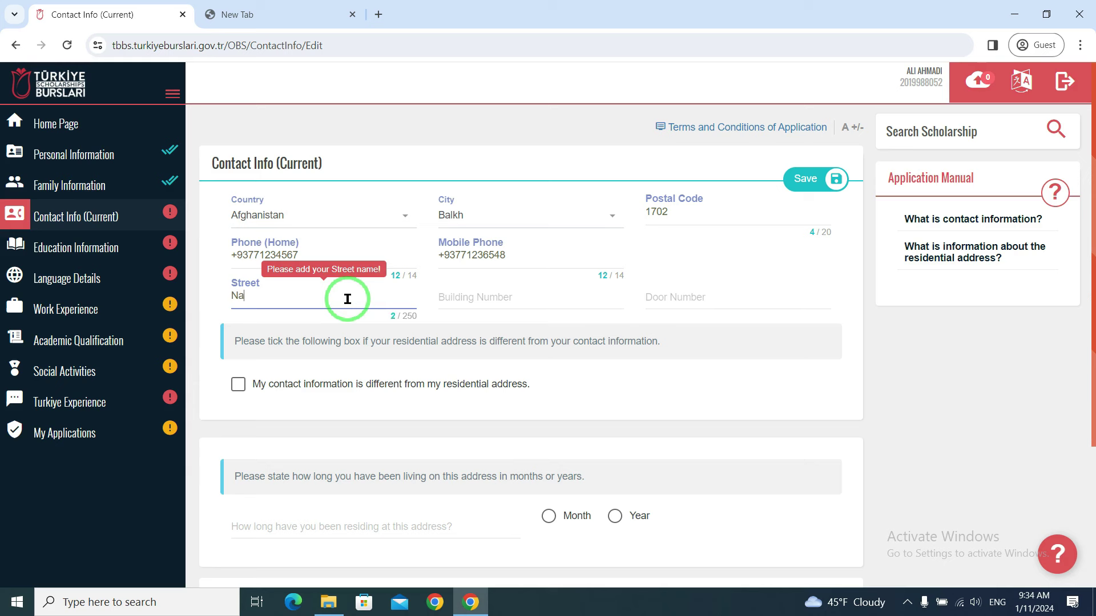
pyautogui.moveTo(228, 299); pyautogui.dragTo(386, 287)
pyautogui.click(452, 299)
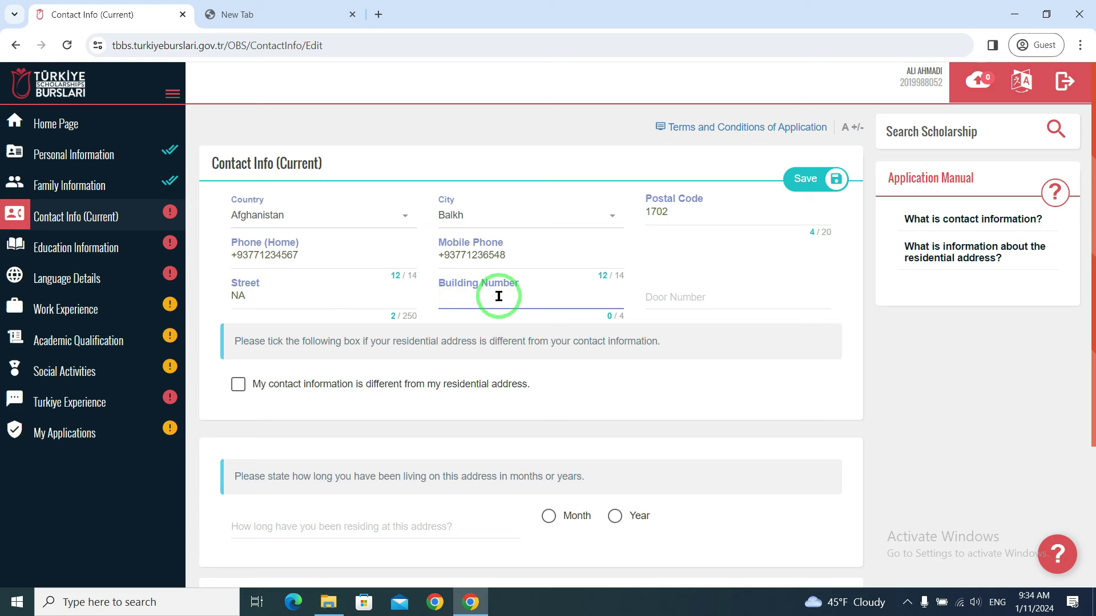
pyautogui.write('123')
pyautogui.click(697, 303)
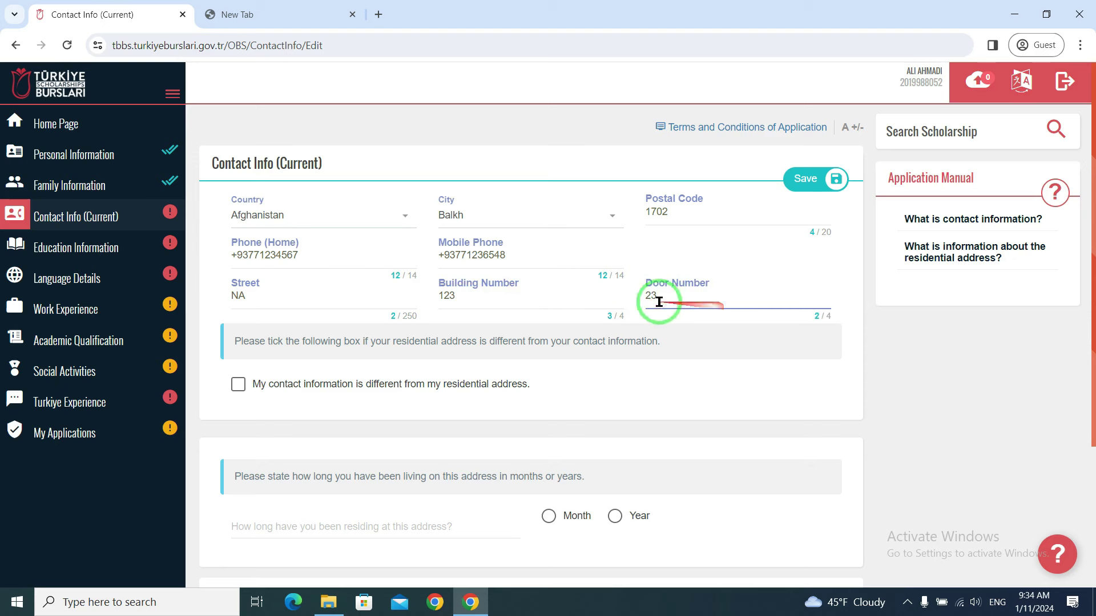
pyautogui.scroll(-1, 565, 337)
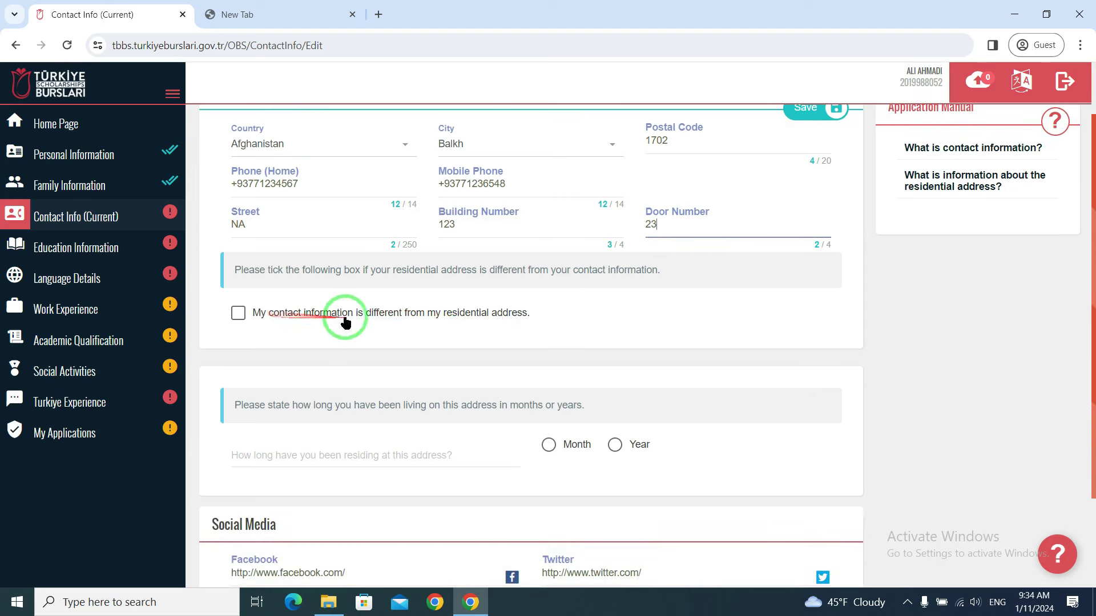
pyautogui.scroll(1, 428, 294)
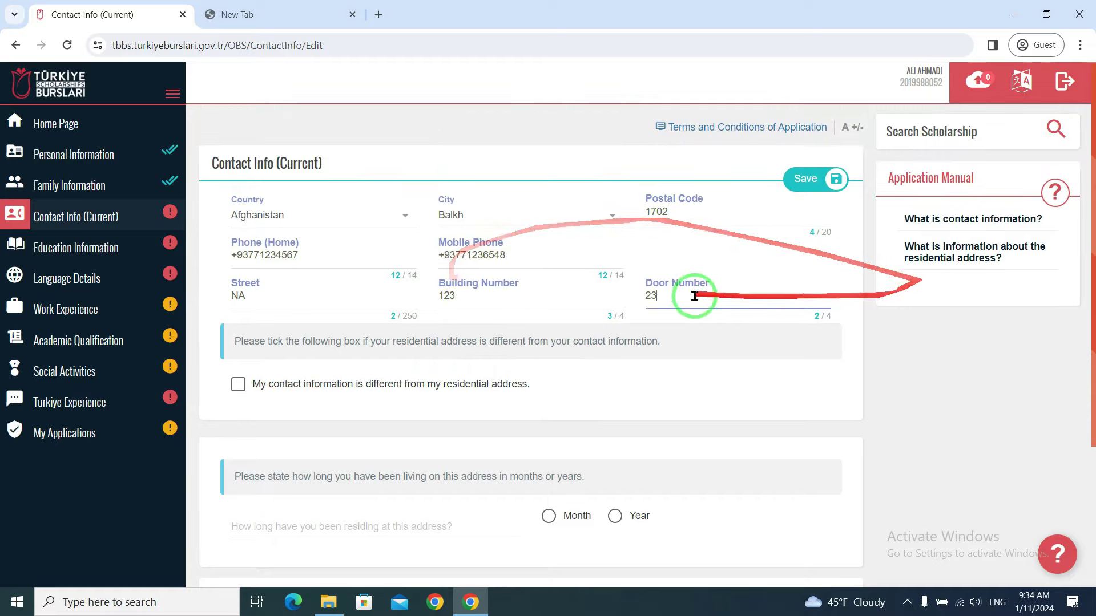
pyautogui.scroll(-2, 380, 417)
pyautogui.scroll(2, 365, 325)
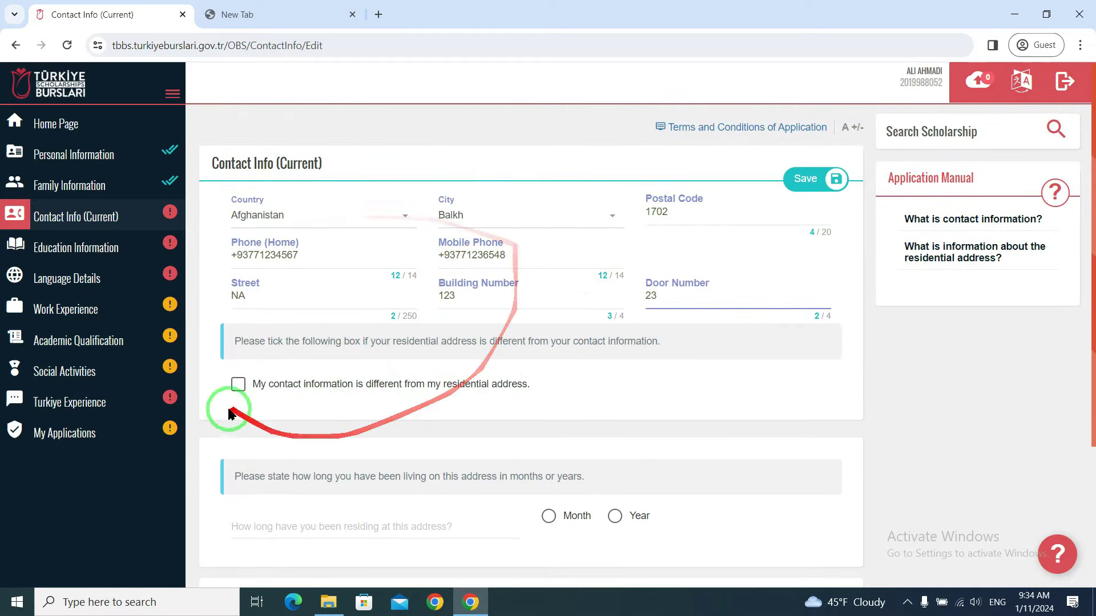
pyautogui.click(239, 386)
pyautogui.scroll(-1, 411, 103)
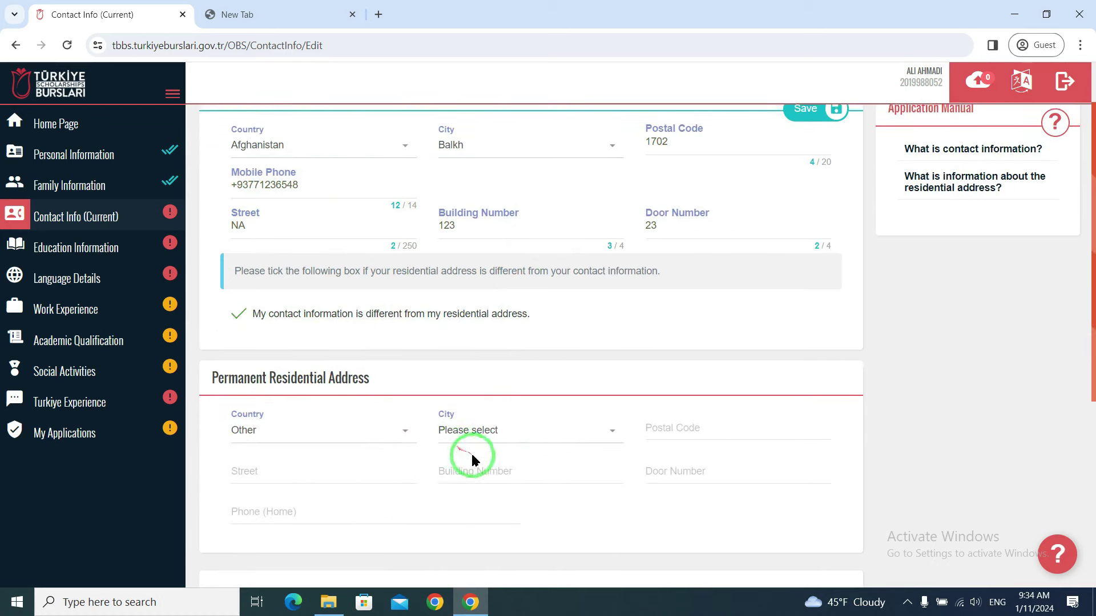
pyautogui.scroll(1, 288, 424)
pyautogui.click(238, 384)
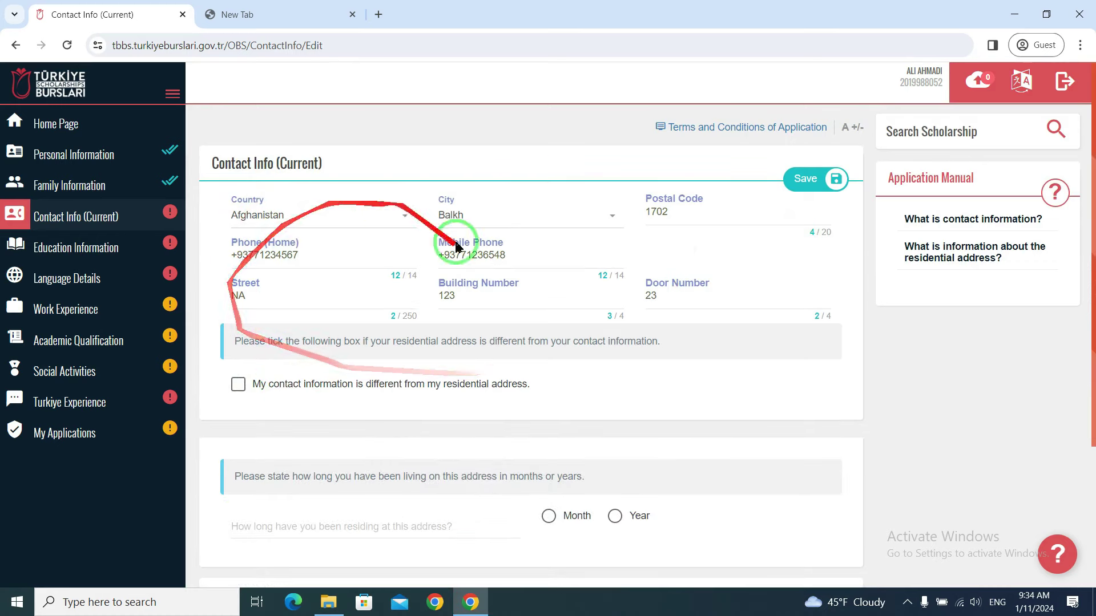
pyautogui.scroll(-2, 468, 359)
pyautogui.scroll(-1, 256, 347)
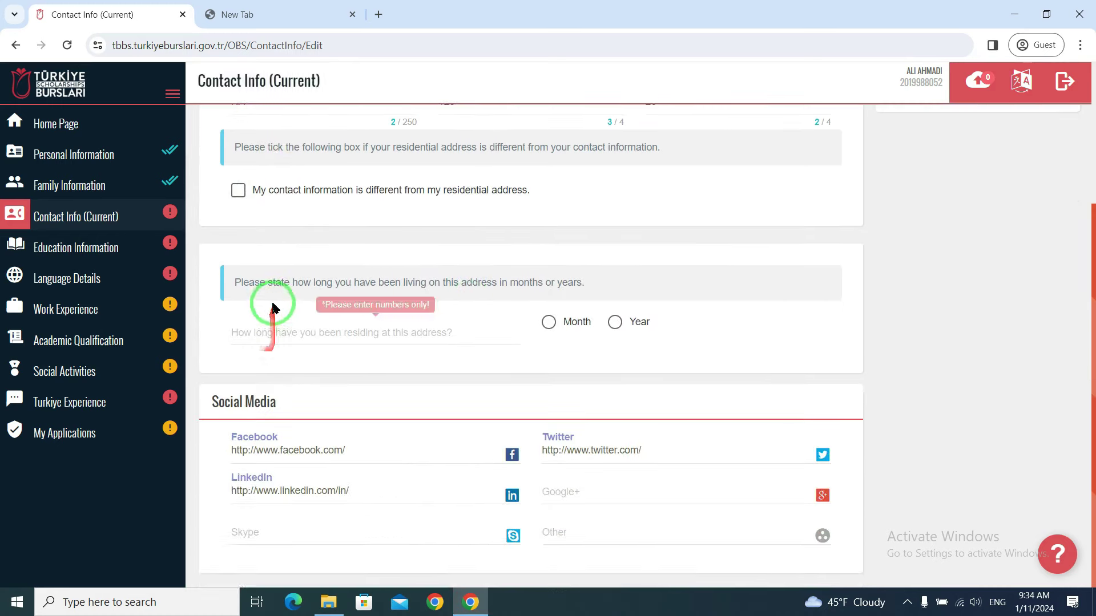
# - Record 3 years at this address with Year as the unit, and save the contact information
pyautogui.click(351, 324)
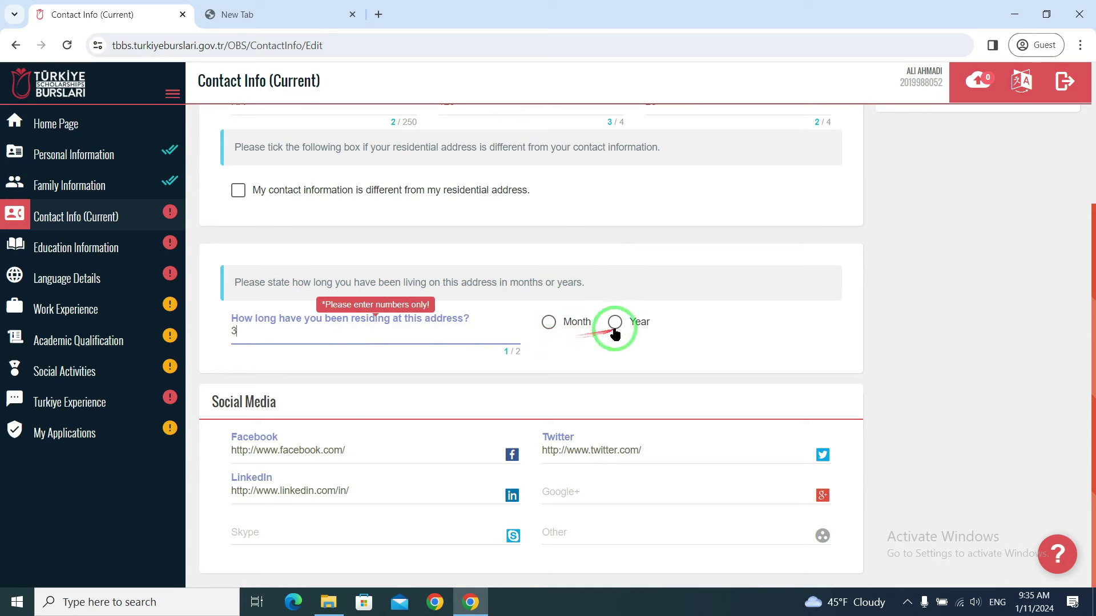
pyautogui.click(550, 323)
pyautogui.click(614, 323)
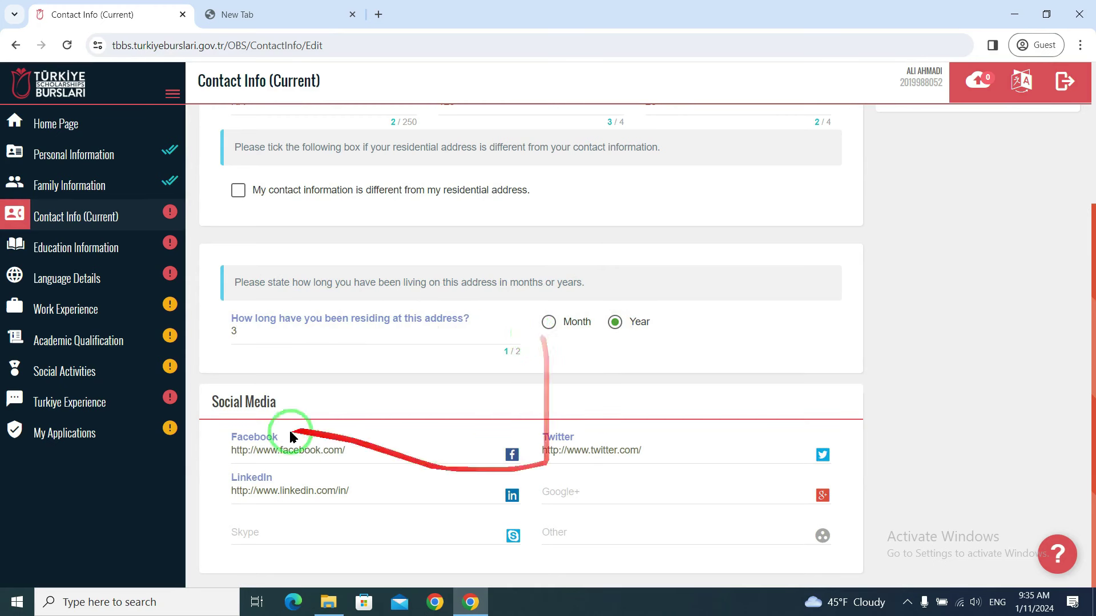
pyautogui.click(396, 447)
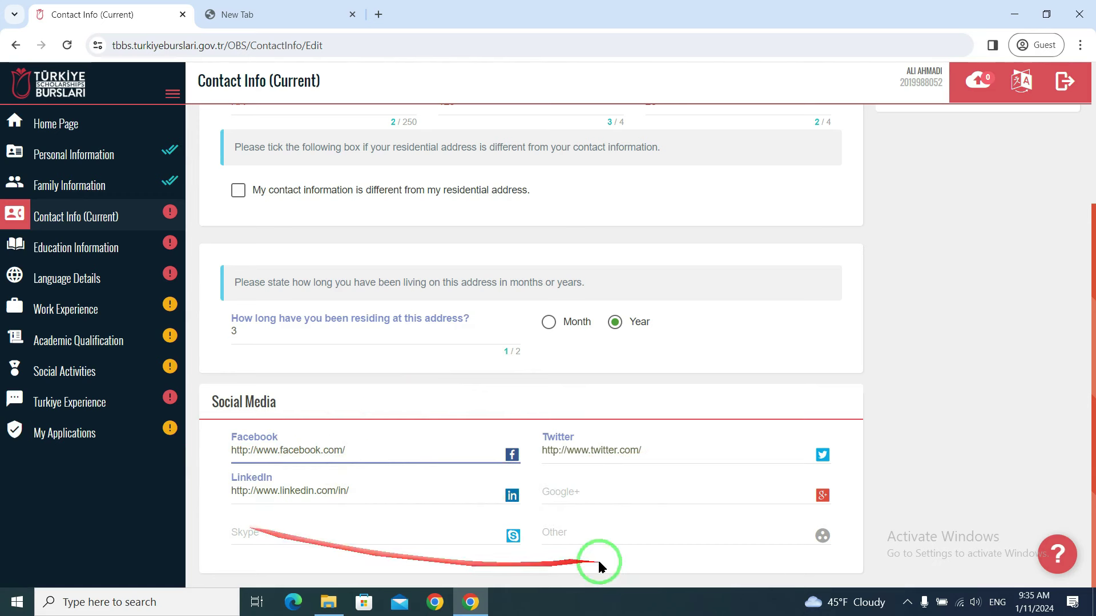
pyautogui.click(601, 533)
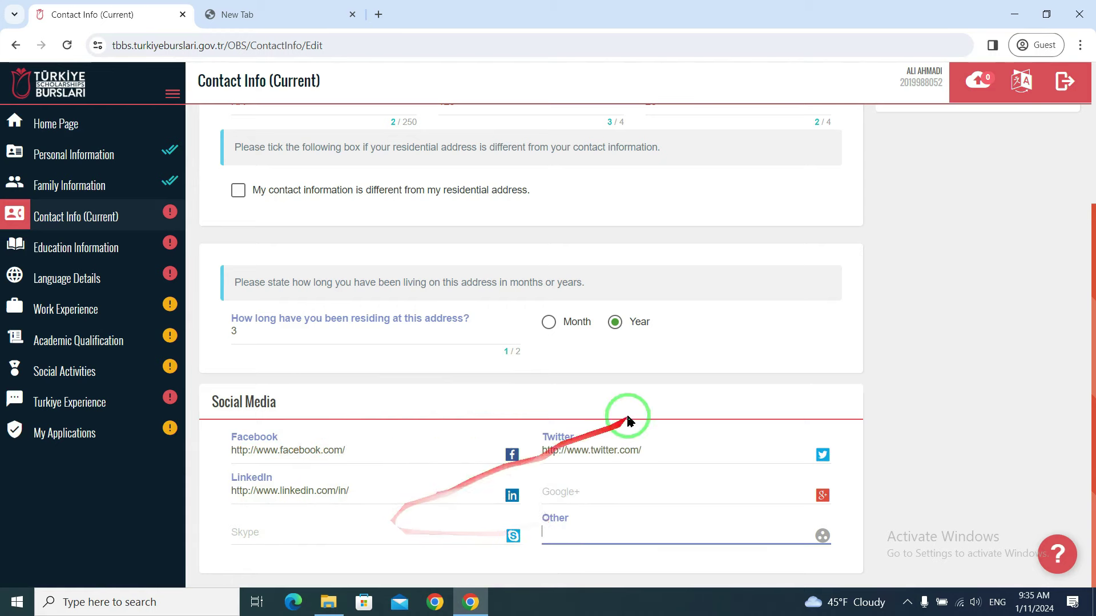
pyautogui.scroll(3, 656, 411)
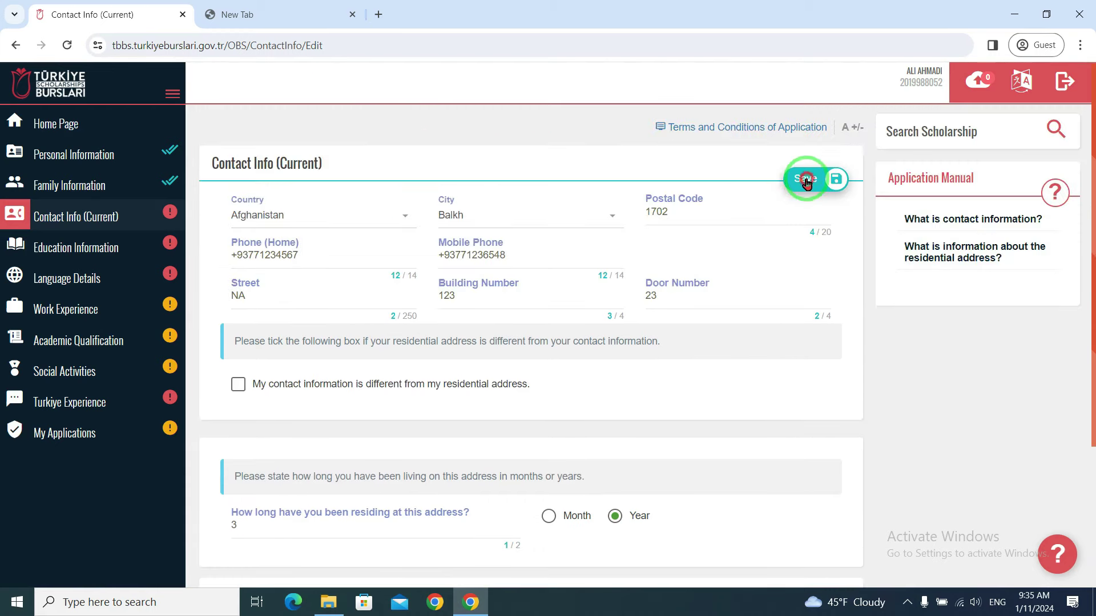
pyautogui.click(806, 181)
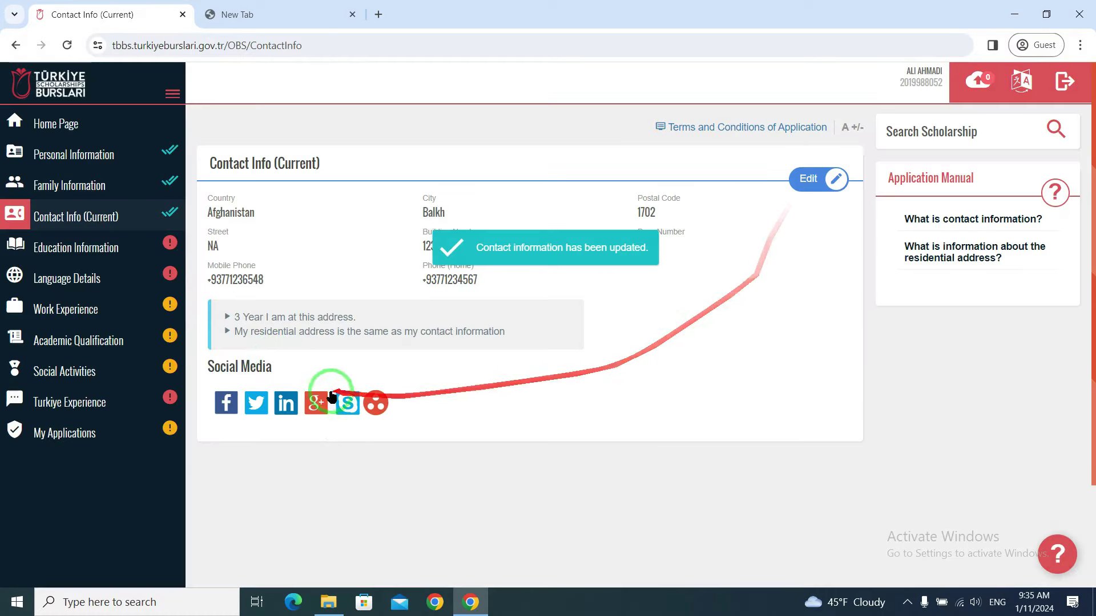
# - Go to Education Information and add a new High School entry
pyautogui.click(67, 246)
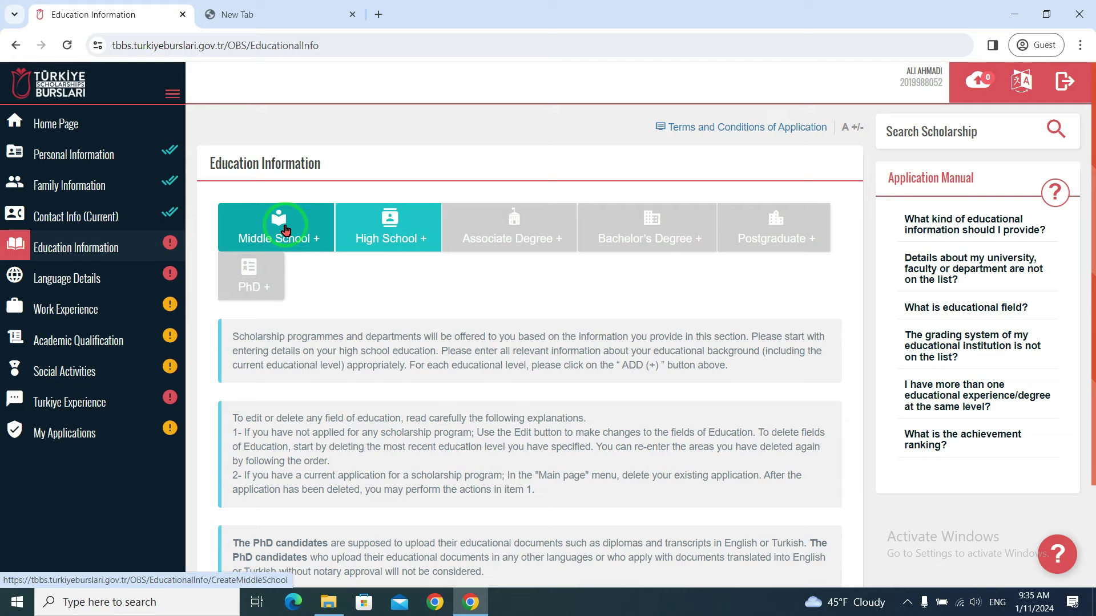
pyautogui.click(392, 228)
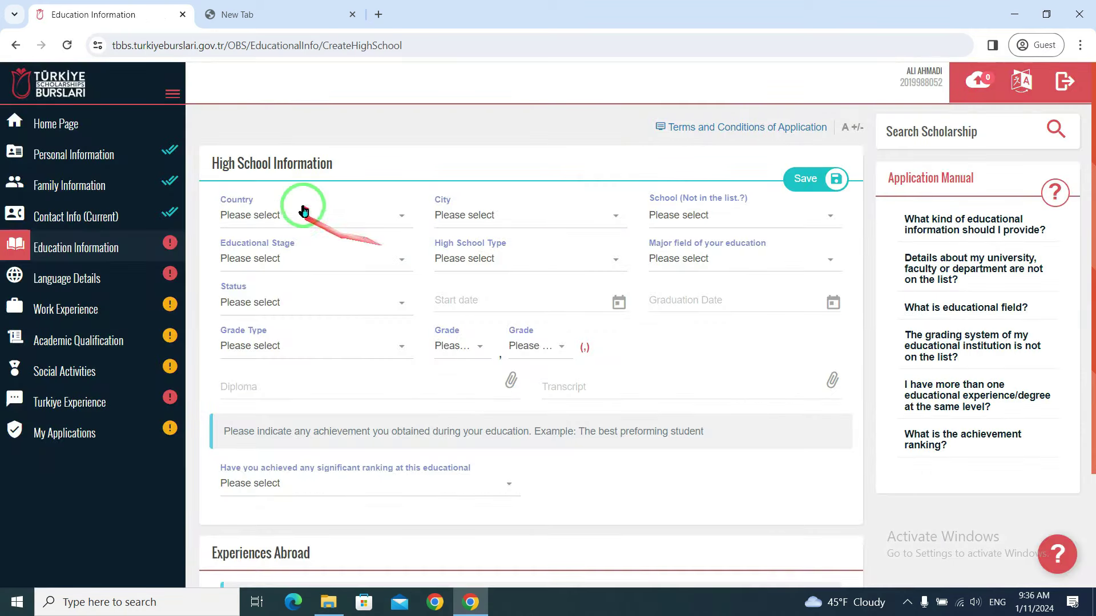
# - Choose Afghanistan as country, Balkh as city, and ABO QASEM BALKHI as the high school
pyautogui.click(275, 216)
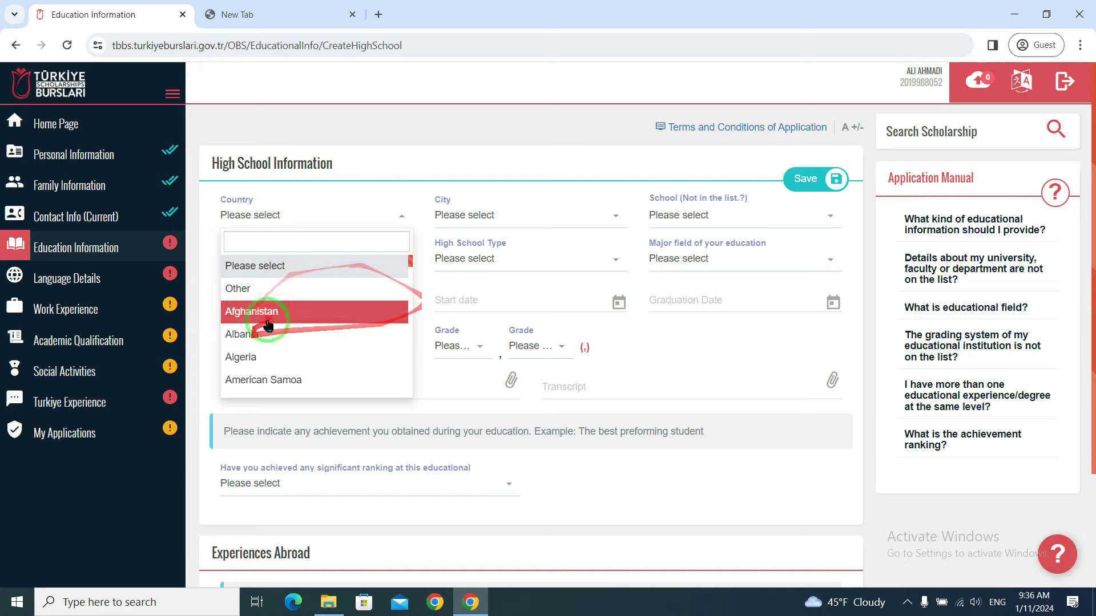
pyautogui.click(463, 259)
pyautogui.click(521, 219)
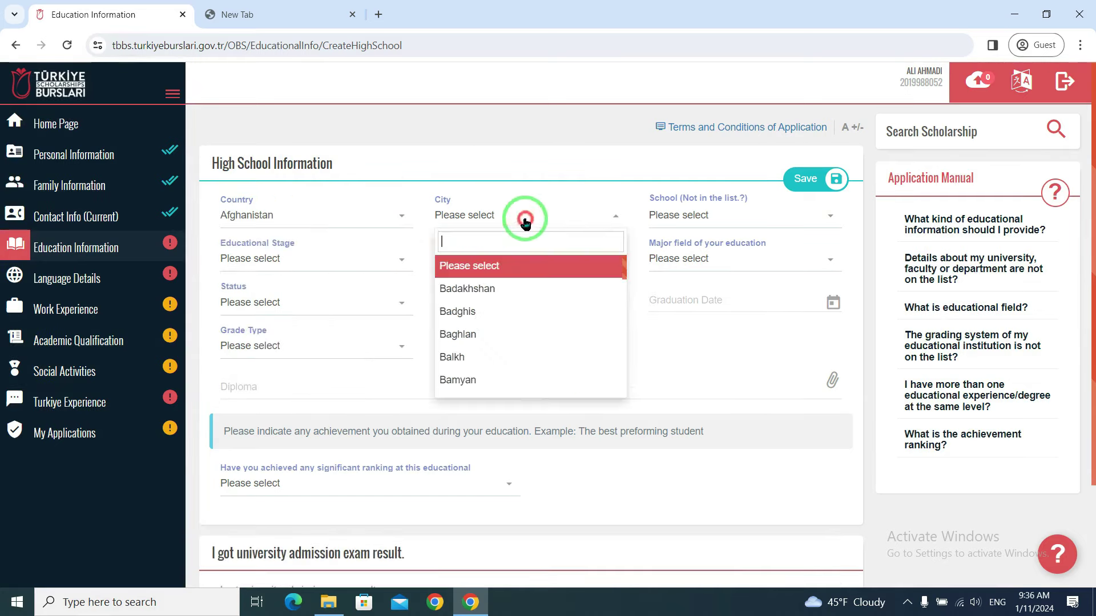
pyautogui.click(479, 357)
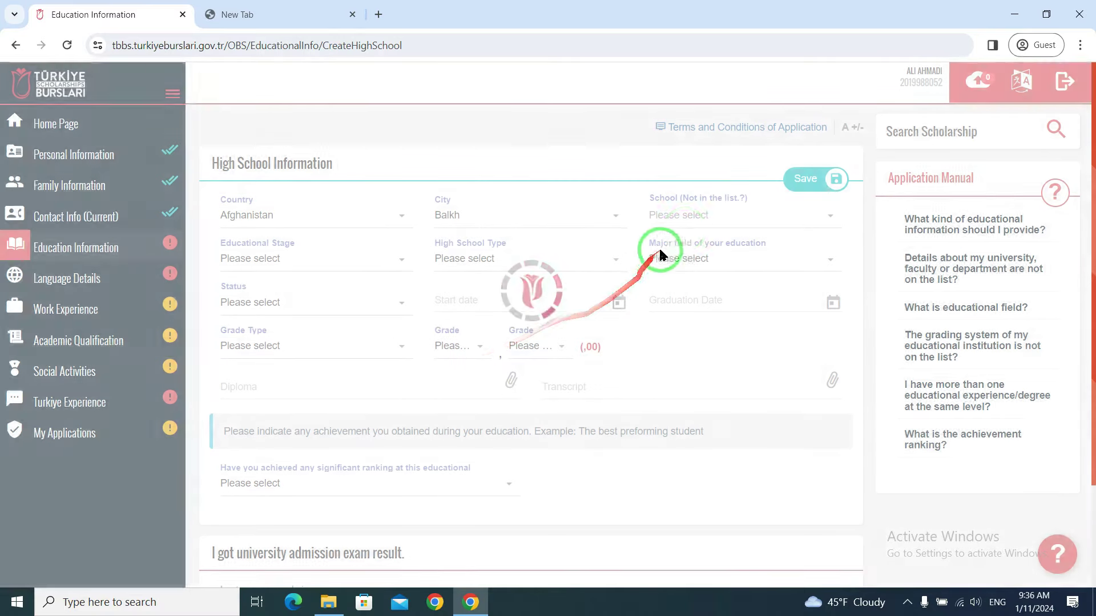
pyautogui.click(727, 215)
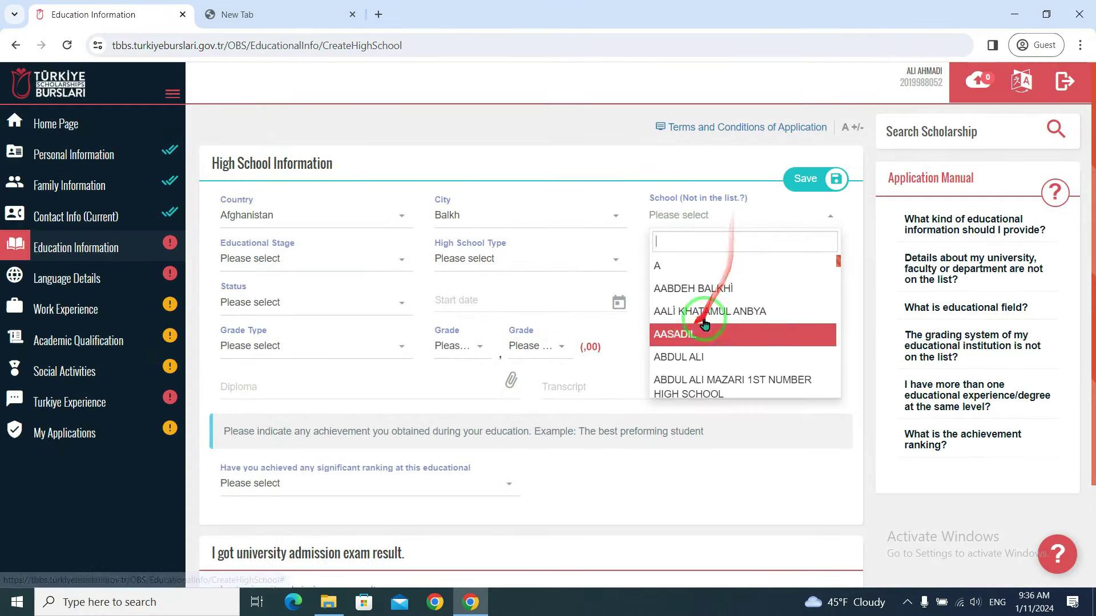
pyautogui.scroll(-2, 737, 331)
pyautogui.scroll(-3, 726, 354)
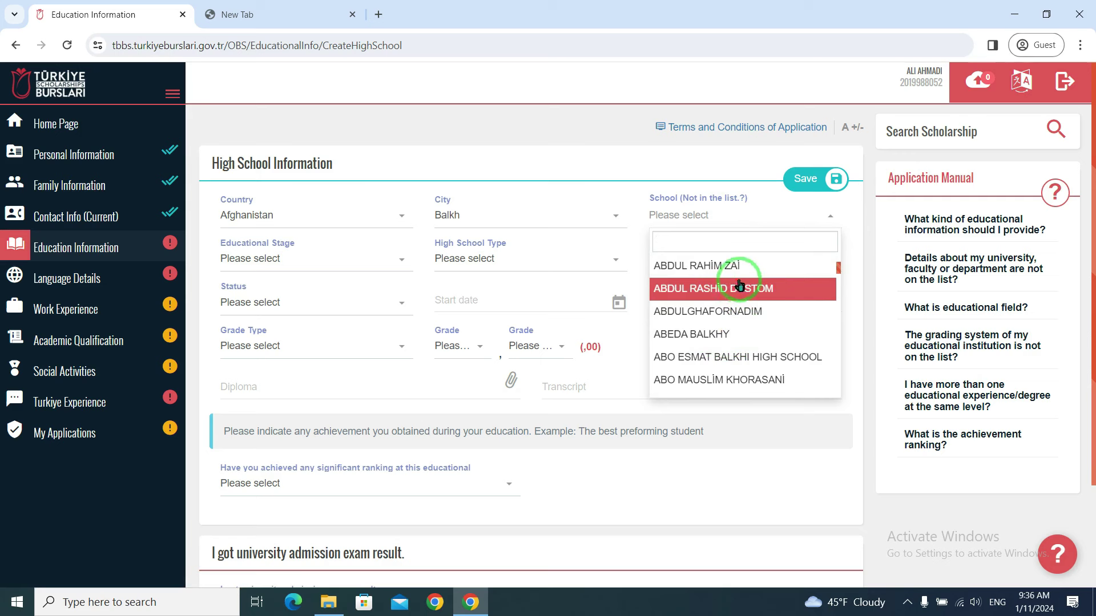
pyautogui.scroll(-3, 725, 309)
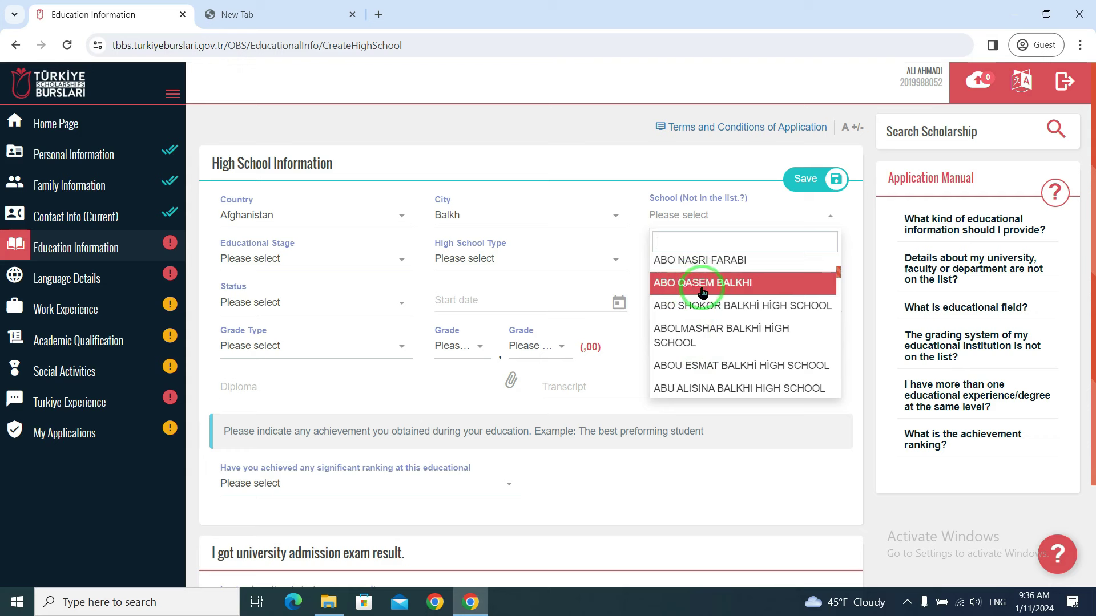
pyautogui.click(722, 287)
pyautogui.click(295, 257)
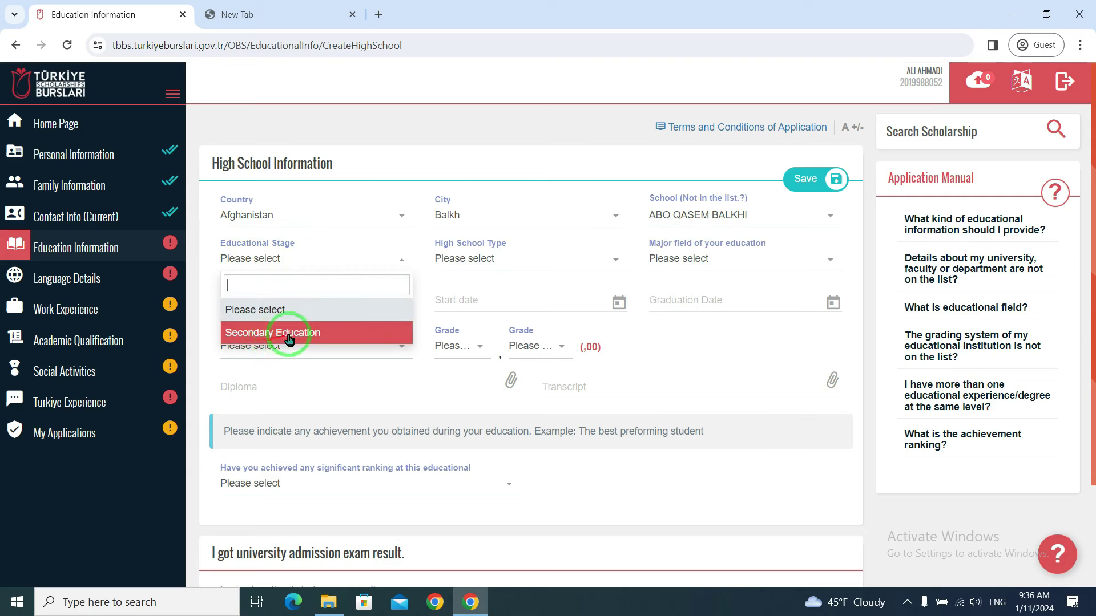
# - Choose Secondary Education stage, General High School type, and General (No education field) as major
pyautogui.click(313, 330)
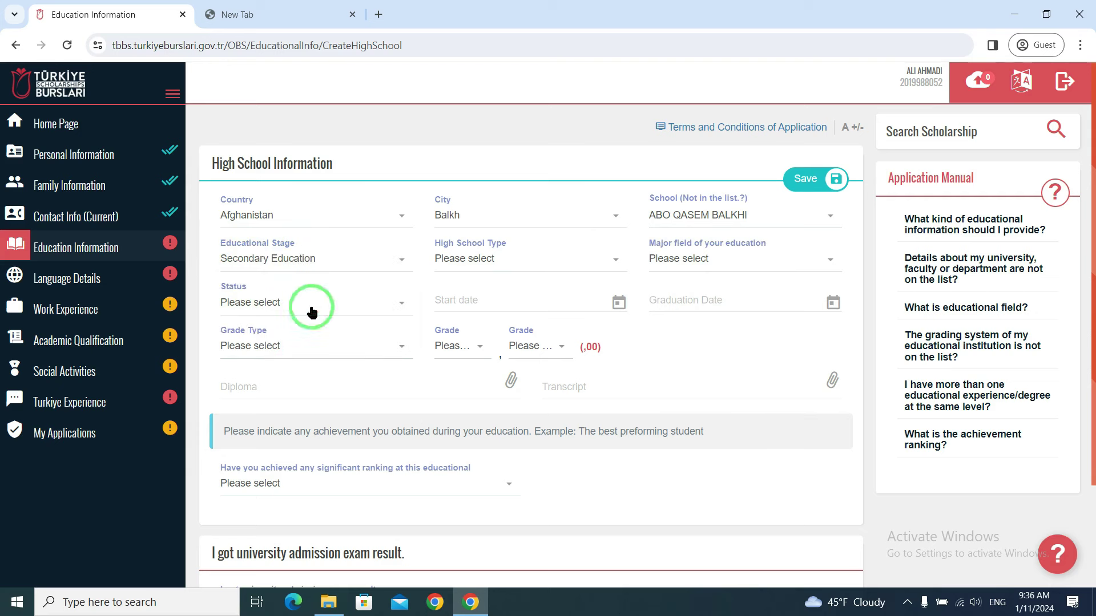
pyautogui.click(488, 259)
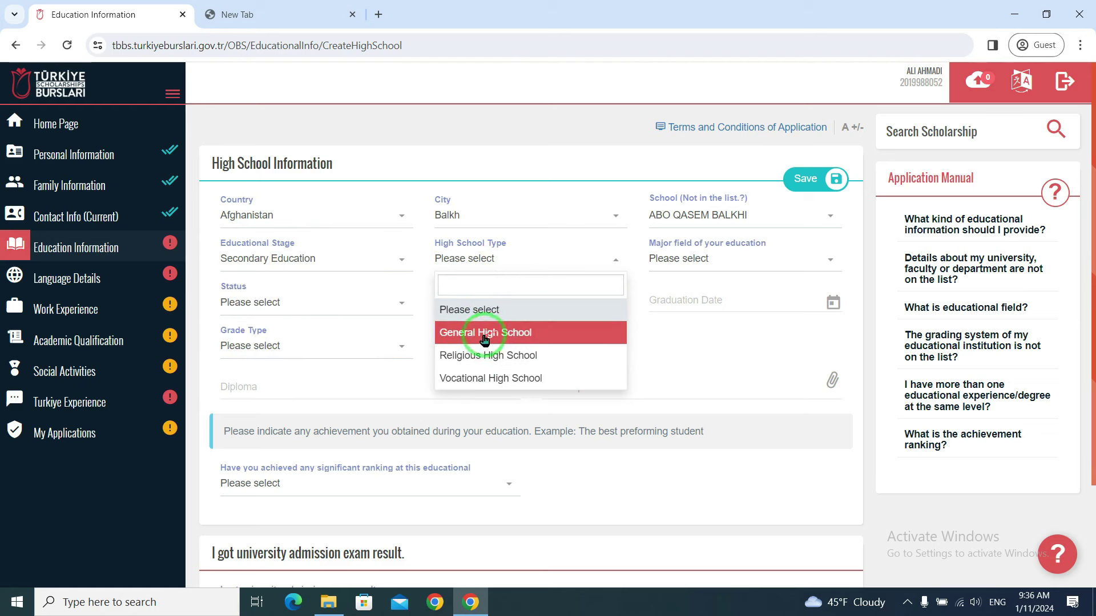
pyautogui.click(504, 331)
pyautogui.click(562, 262)
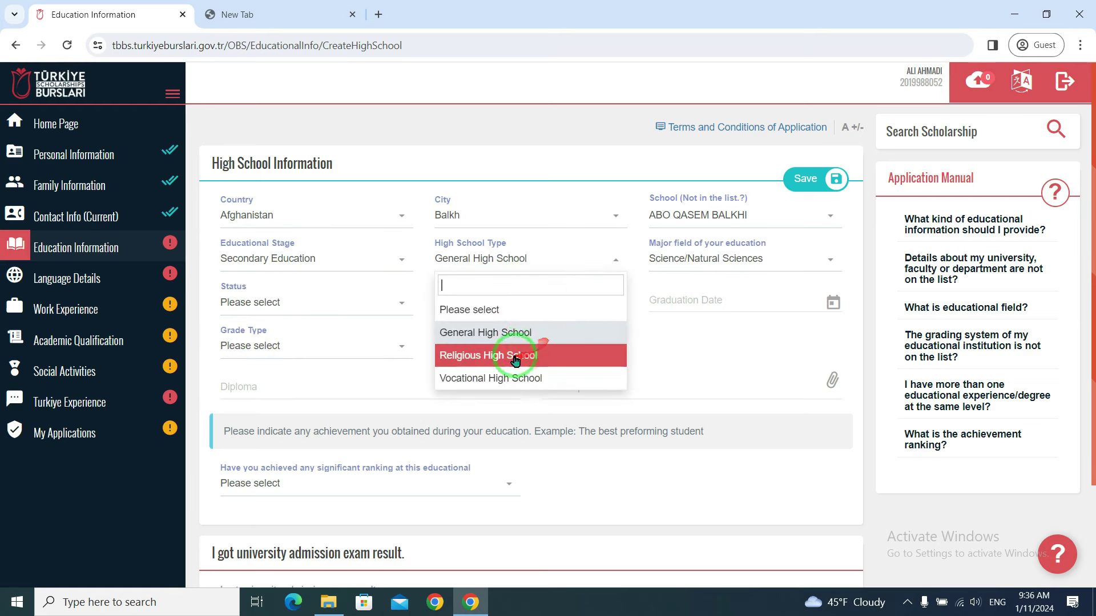
pyautogui.click(514, 331)
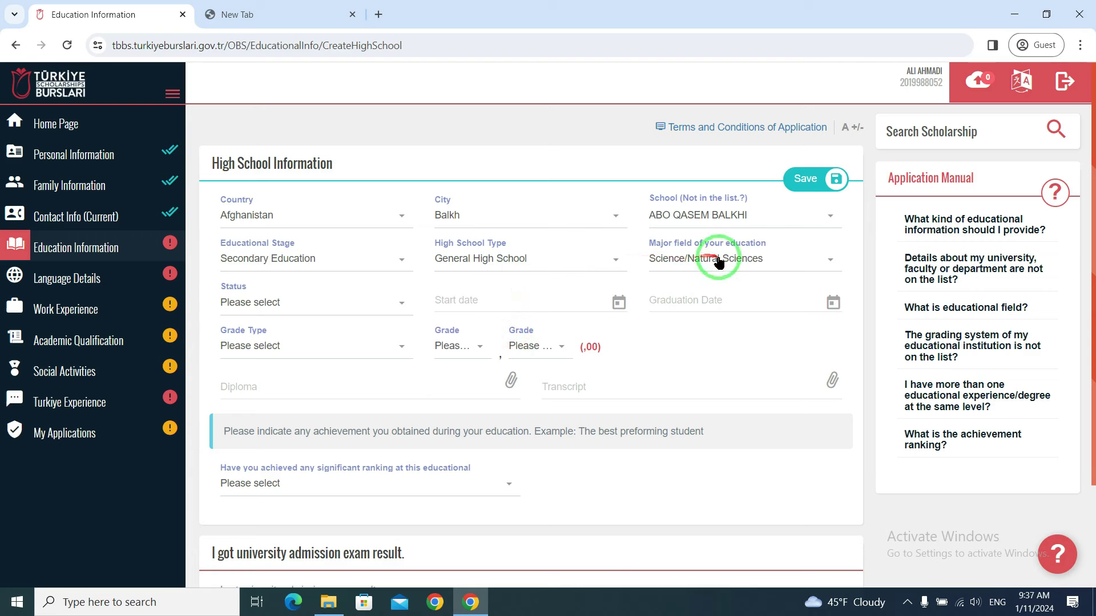
pyautogui.click(746, 258)
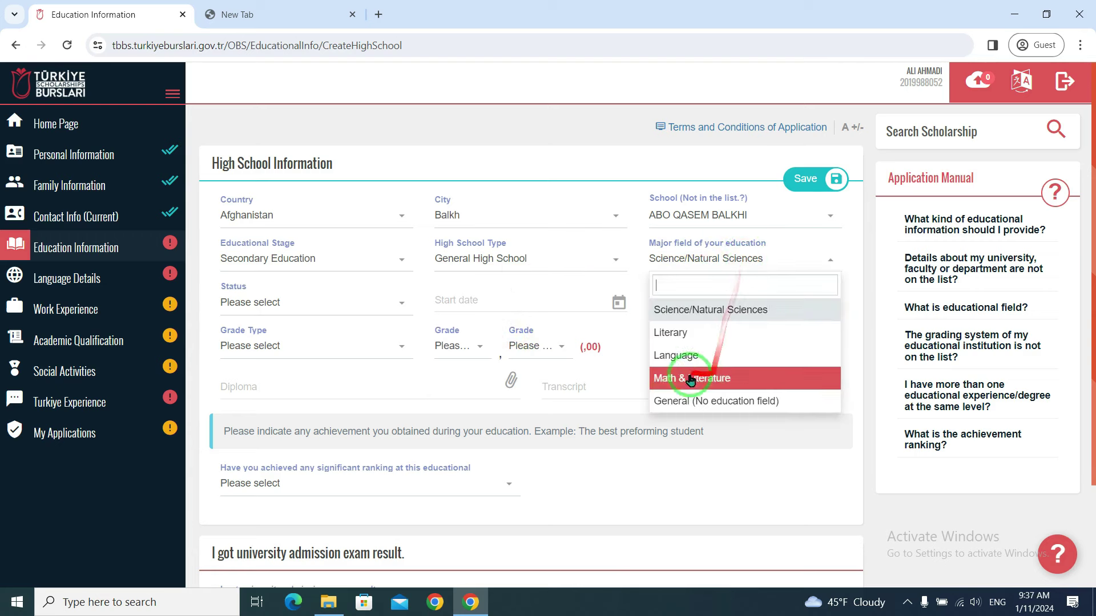
pyautogui.click(745, 381)
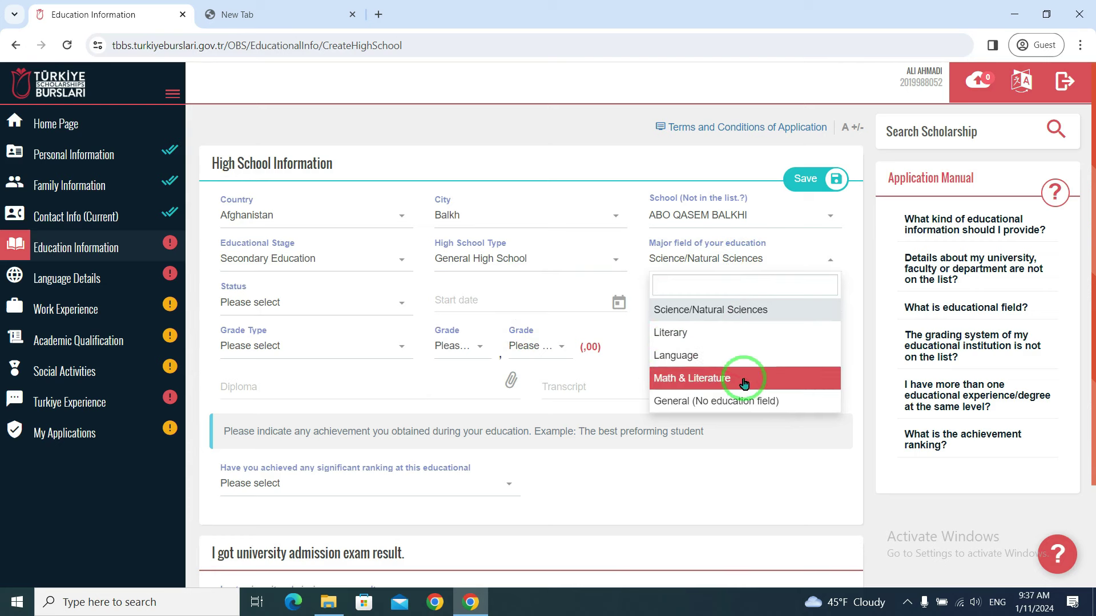
pyautogui.click(706, 402)
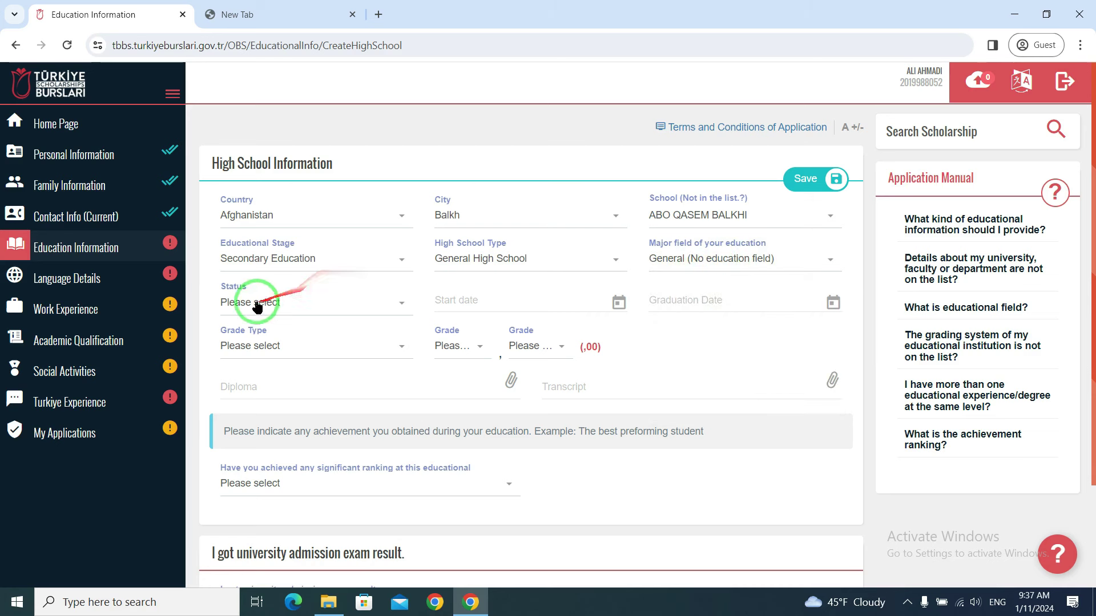
# - Set the high school status to Graduate with a start date of 20/03/2020
pyautogui.click(274, 306)
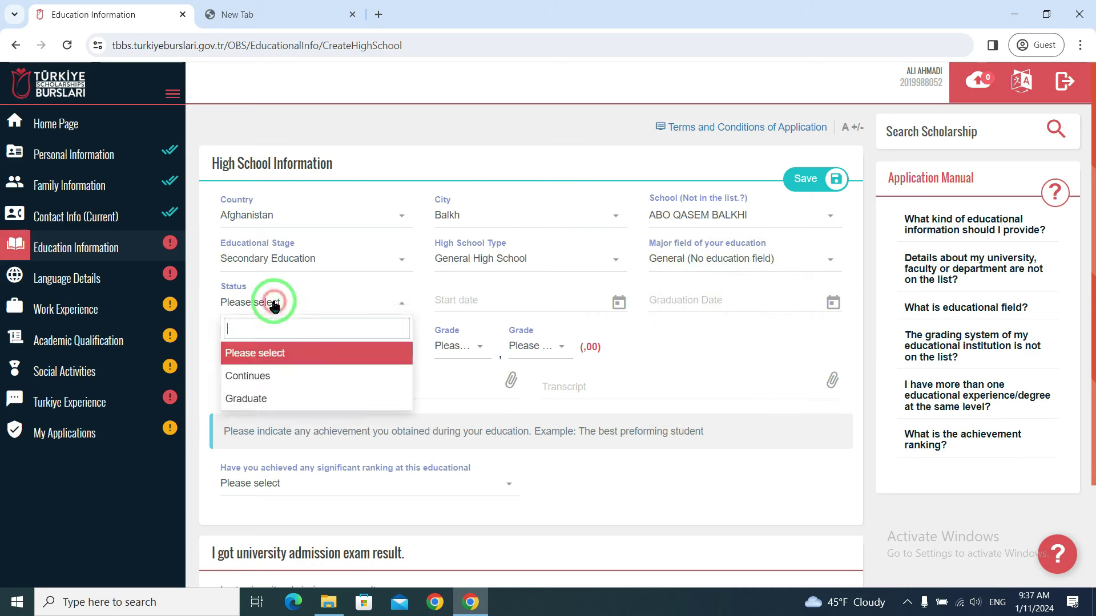
pyautogui.click(262, 399)
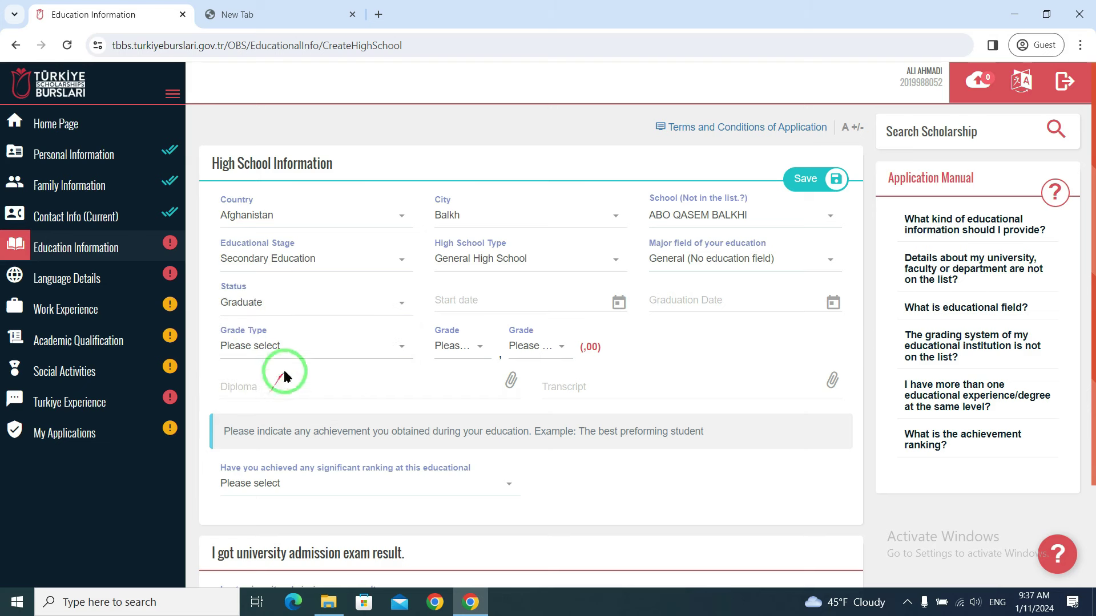
pyautogui.click(463, 300)
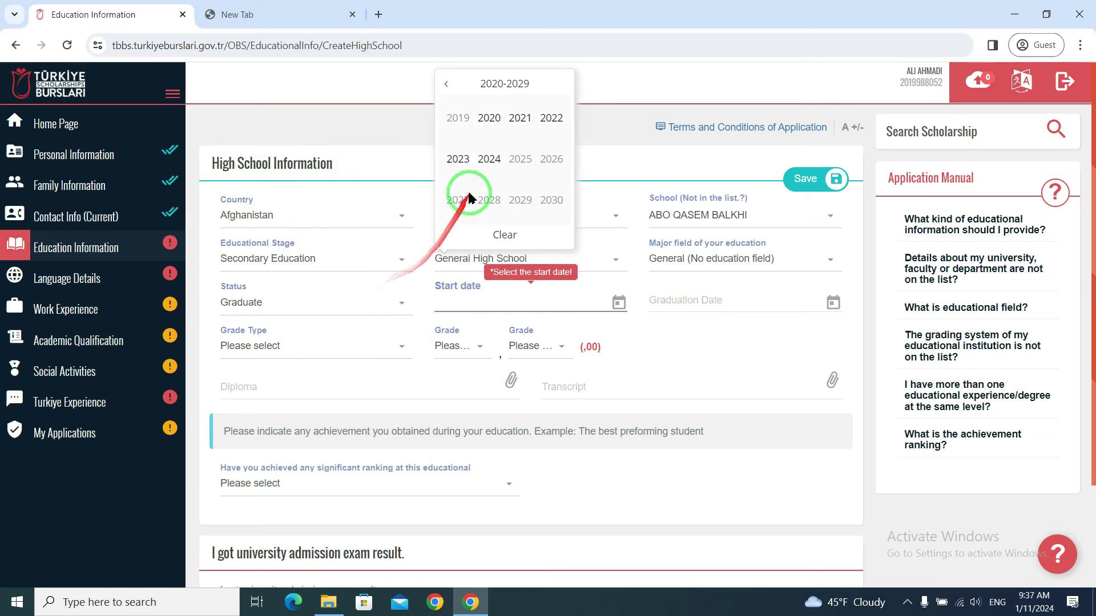
pyautogui.click(448, 85)
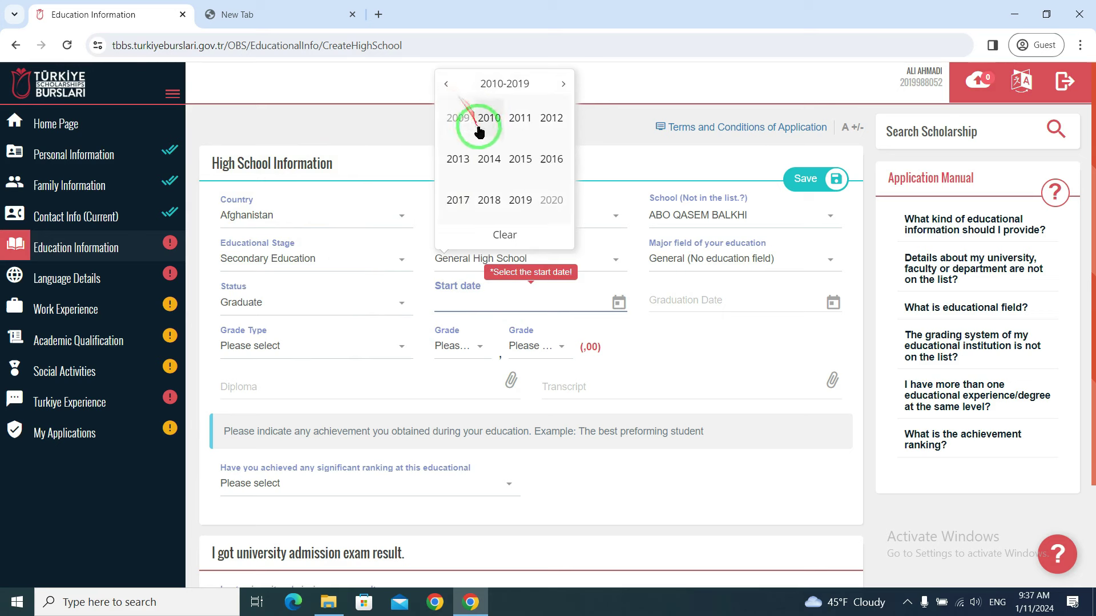
pyautogui.click(551, 200)
pyautogui.click(517, 118)
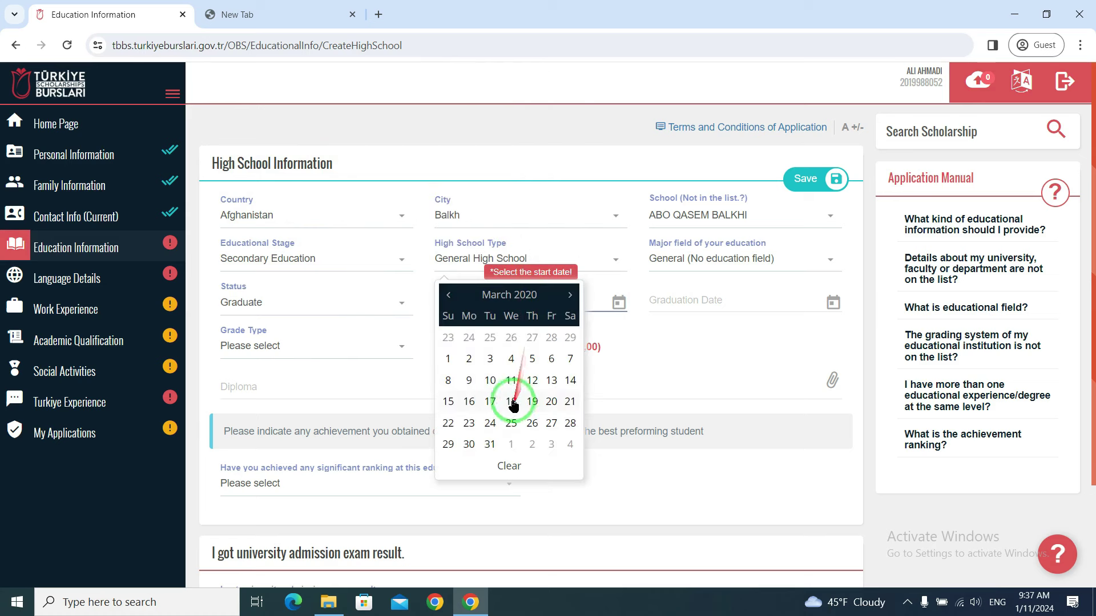
pyautogui.click(549, 400)
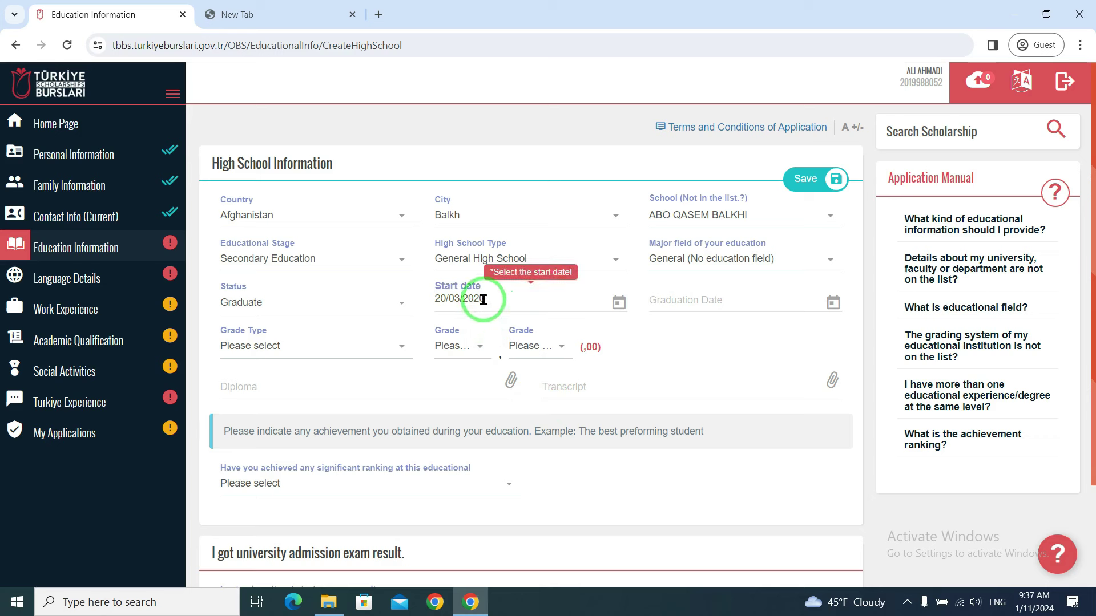
# - Set the graduation date to 29/12/2022
pyautogui.click(698, 303)
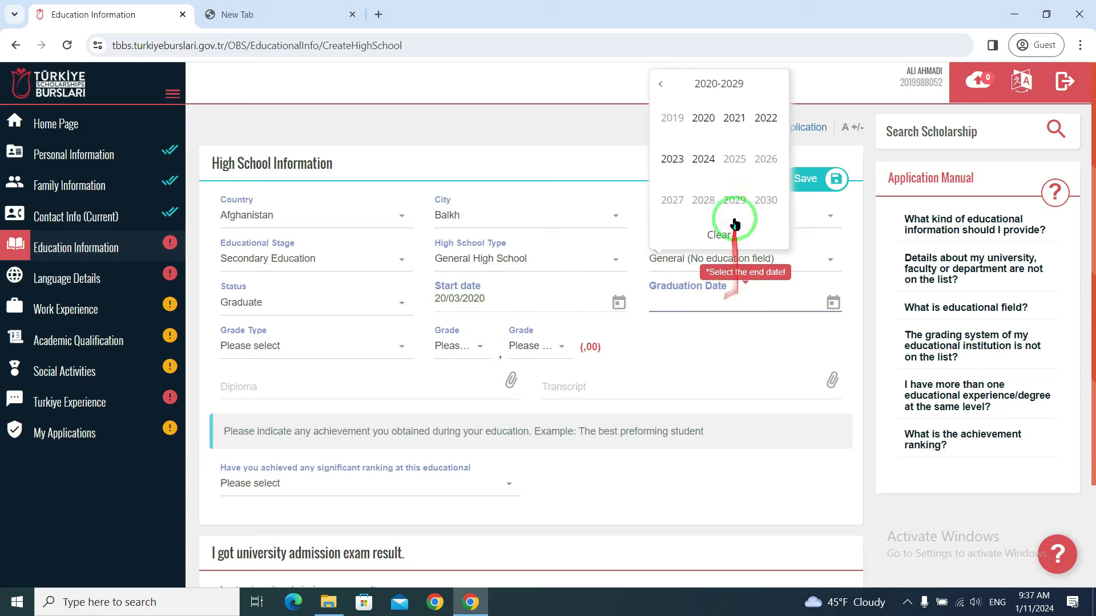
pyautogui.click(766, 119)
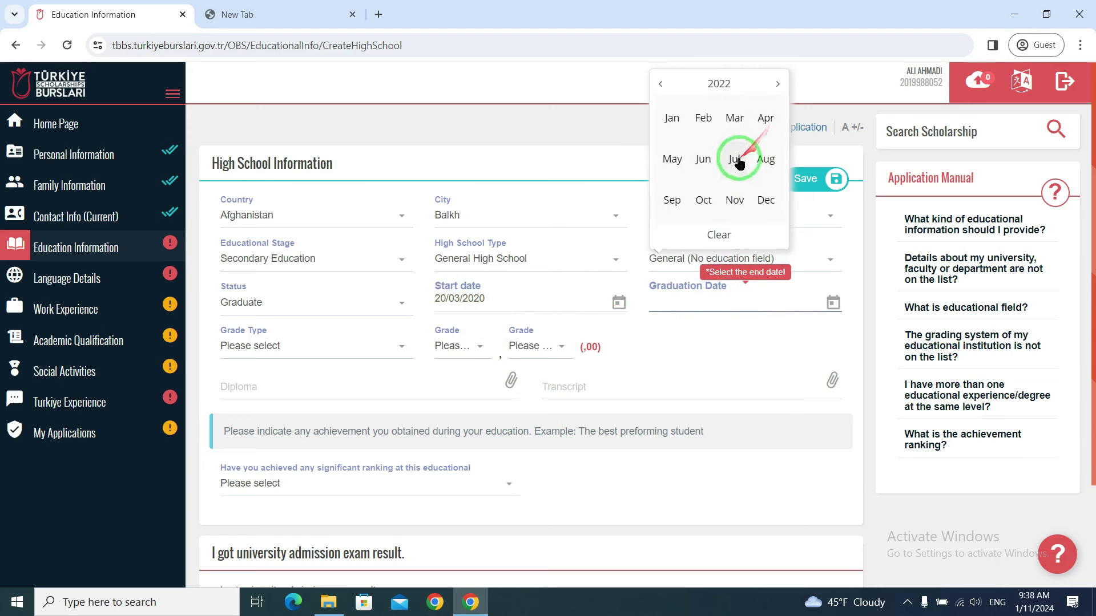
pyautogui.click(765, 201)
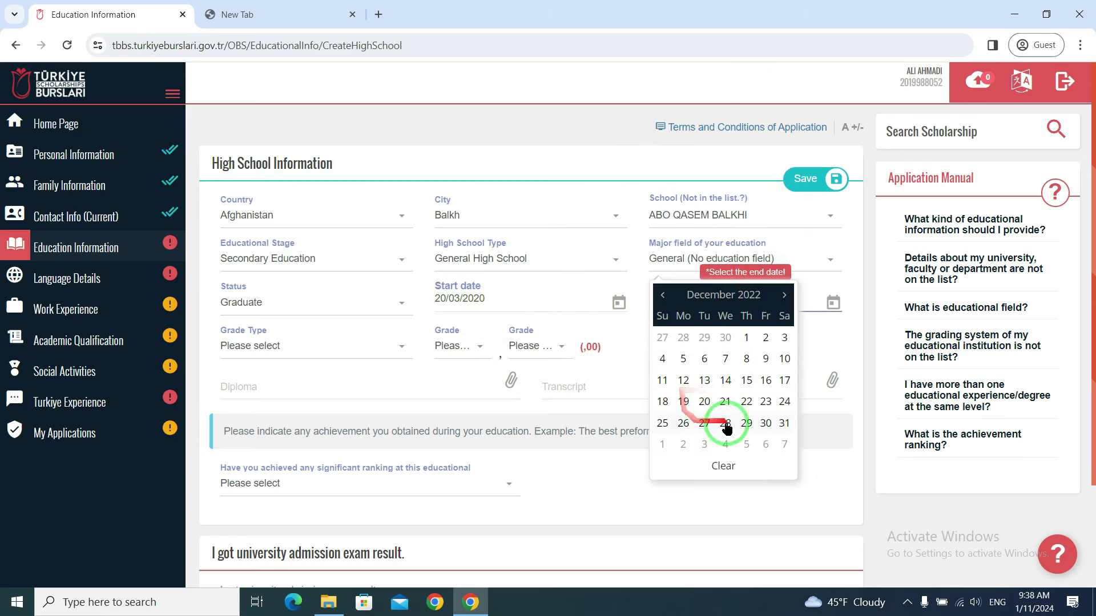
pyautogui.click(746, 423)
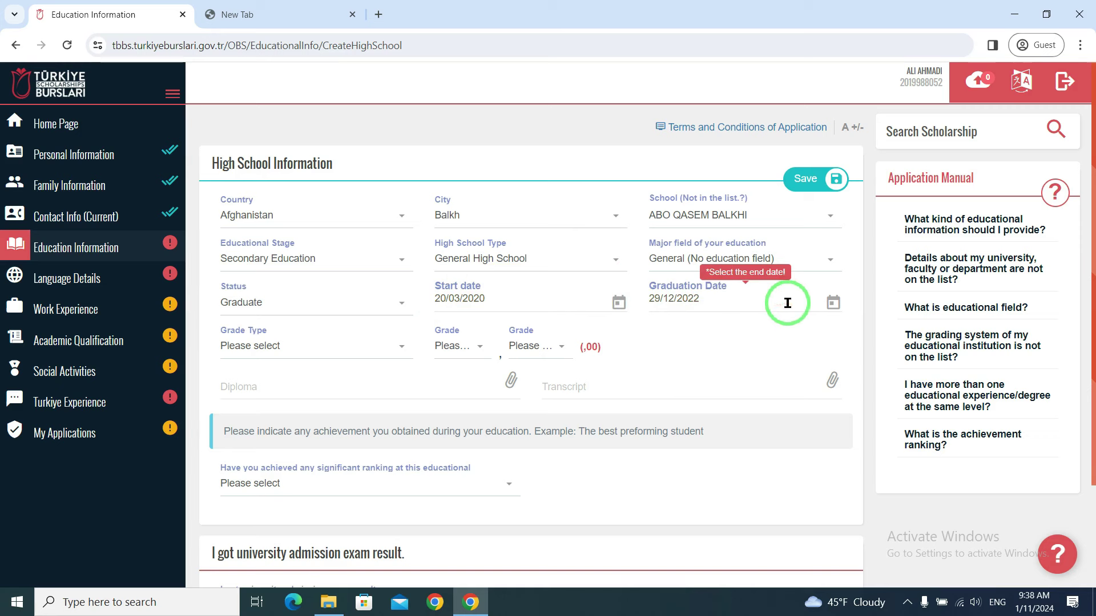
pyautogui.click(288, 348)
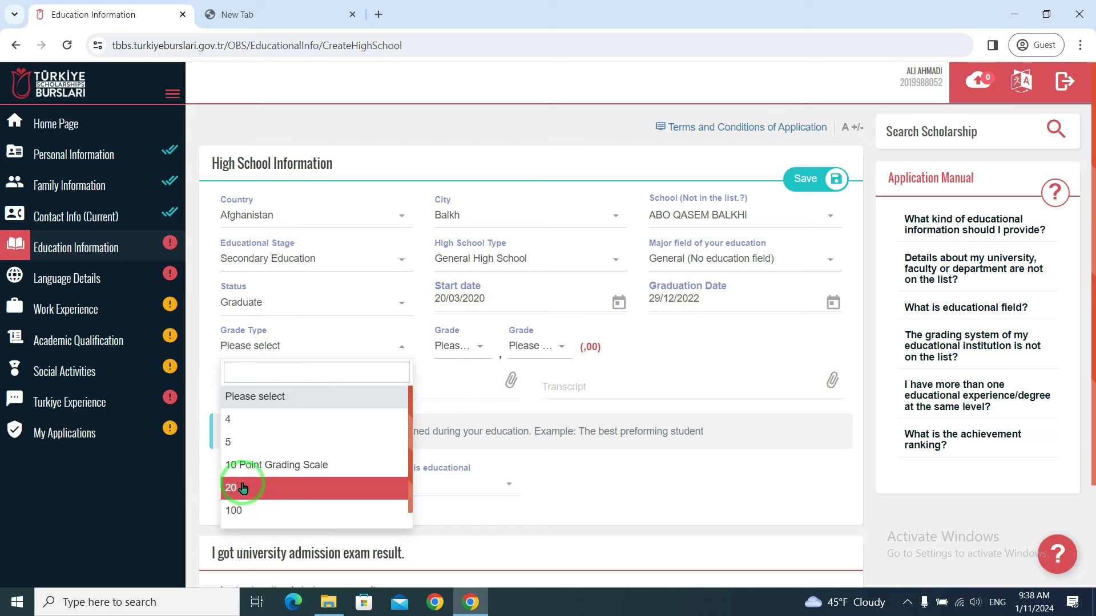
# - Select grade type 100 and enter the grade as 95,41
pyautogui.click(261, 509)
pyautogui.click(472, 347)
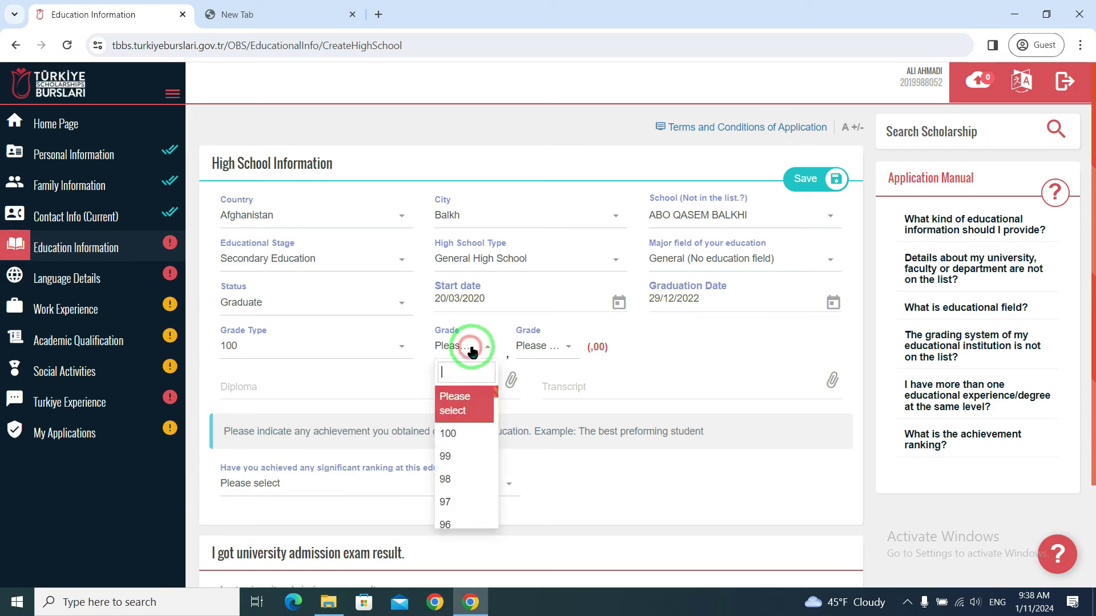
pyautogui.scroll(-3, 473, 450)
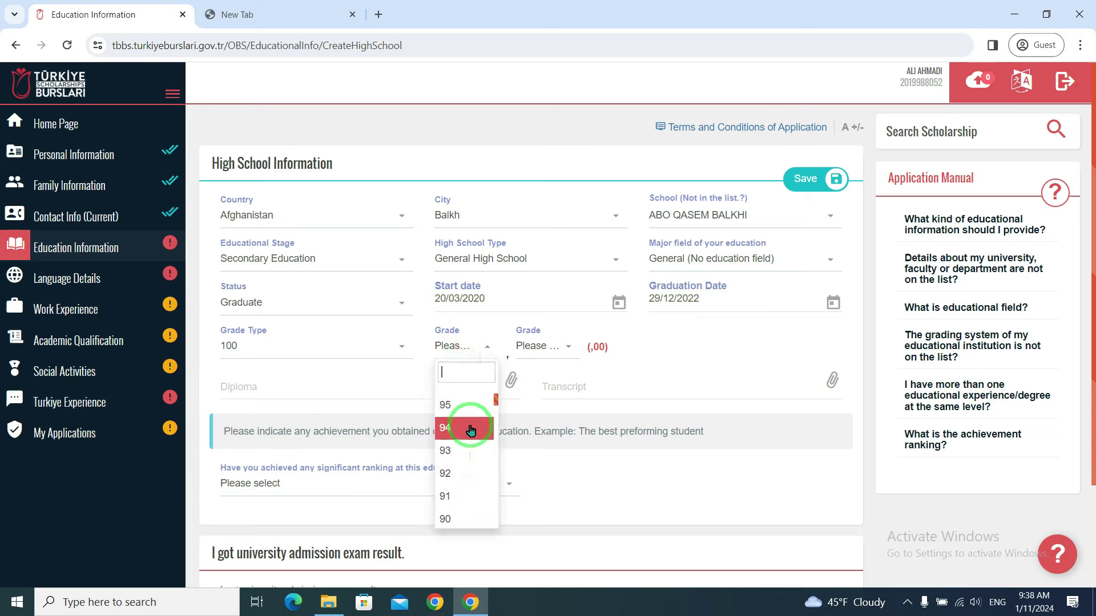
pyautogui.click(467, 406)
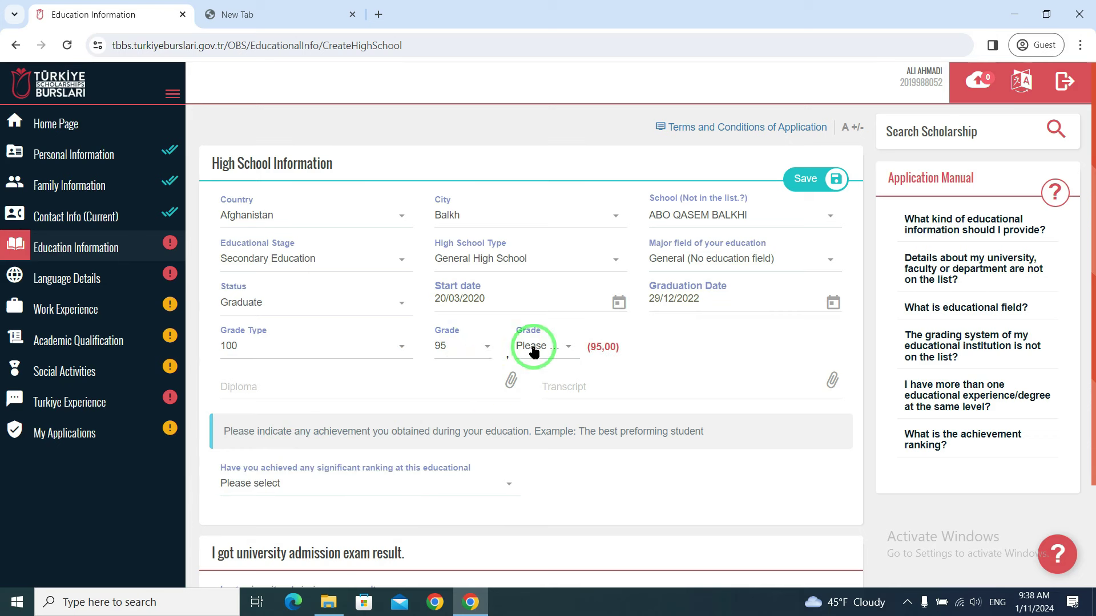
pyautogui.click(554, 348)
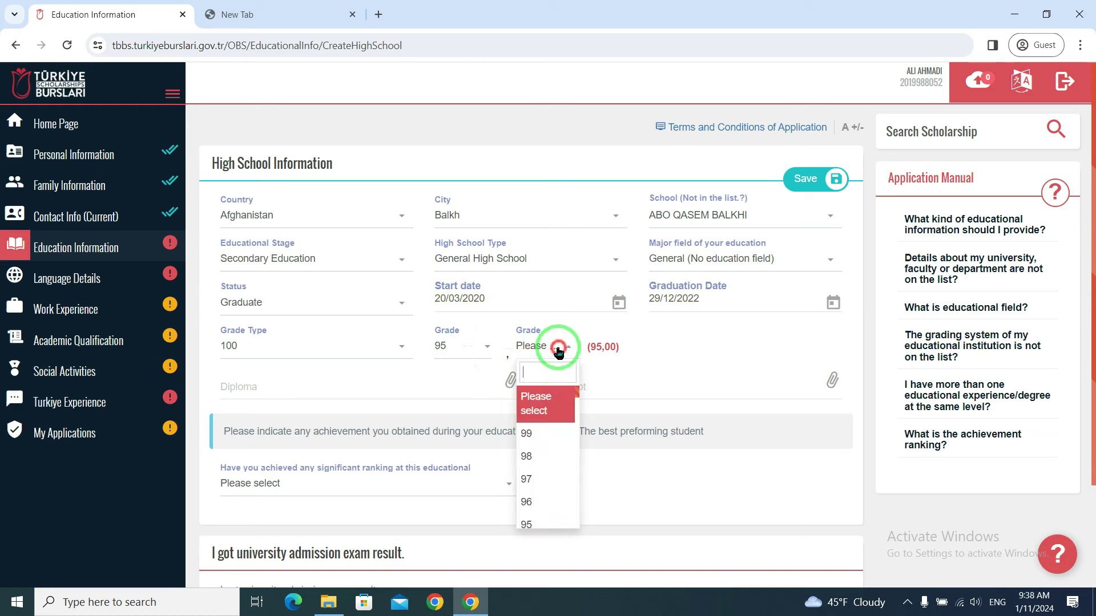
pyautogui.scroll(-3, 549, 451)
pyautogui.scroll(-20, 548, 480)
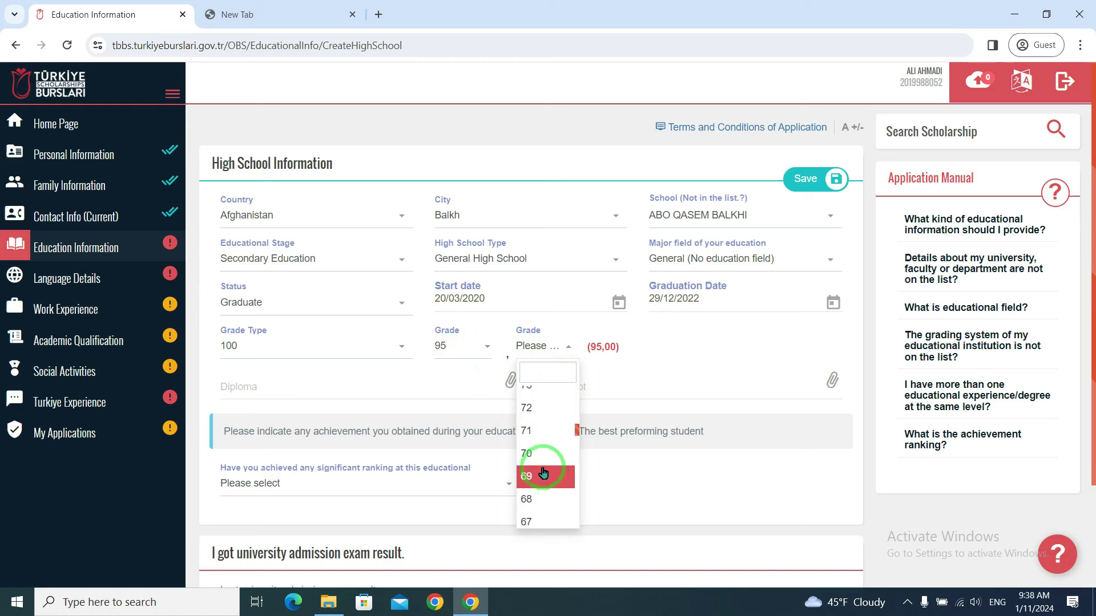
pyautogui.click(540, 469)
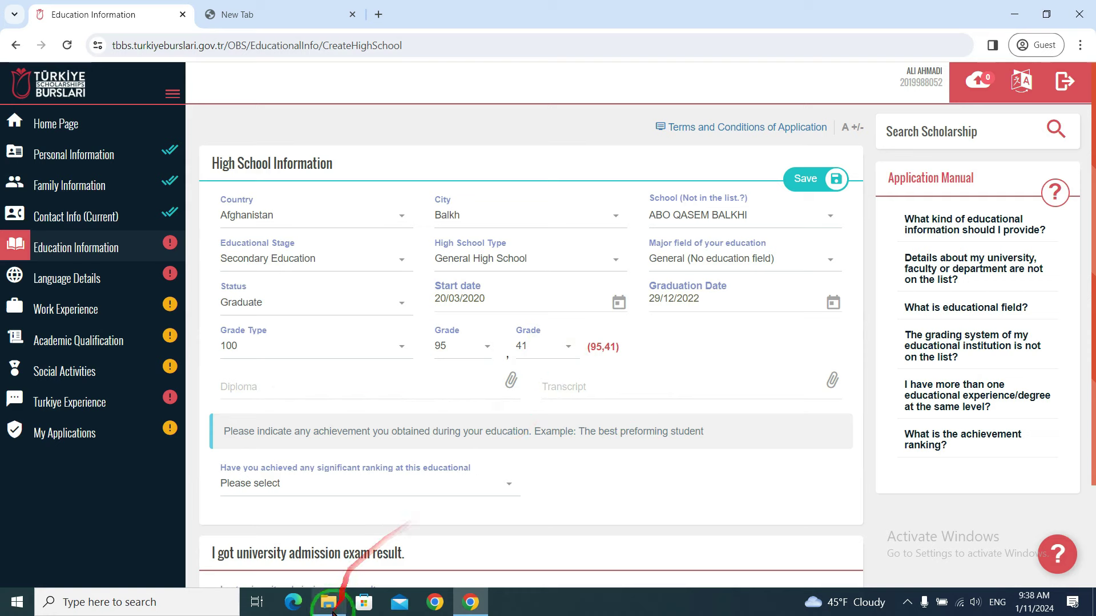
# - Zoom and pan the 12 Diploma and Transcript image to read the marks table, then close it
pyautogui.moveTo(334, 611)
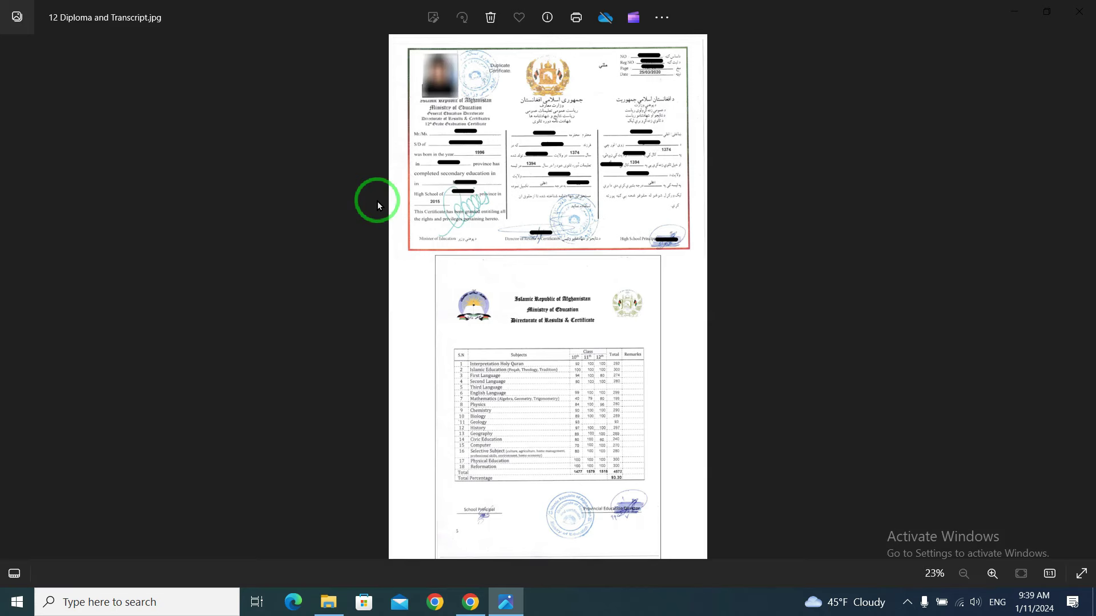
pyautogui.scroll(3, 490, 184)
pyautogui.moveTo(563, 157); pyautogui.dragTo(642, 12)
pyautogui.moveTo(625, 331)
pyautogui.mouseDown()
pyautogui.moveTo(612, 123)
pyautogui.moveTo(612, 147)
pyautogui.moveTo(404, 183)
pyautogui.mouseUp()
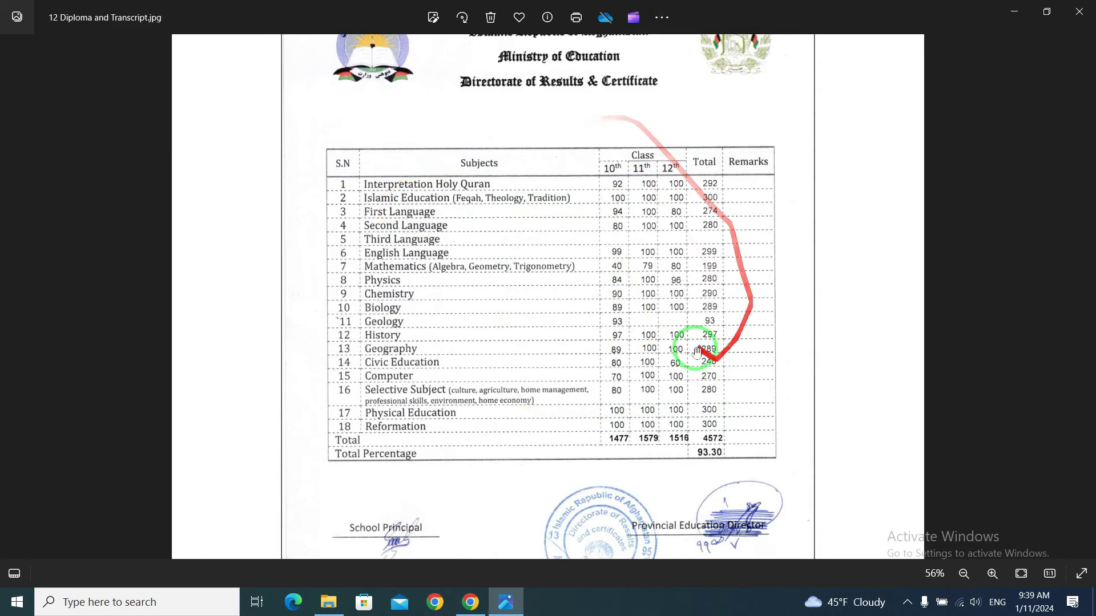
pyautogui.scroll(5, 671, 303)
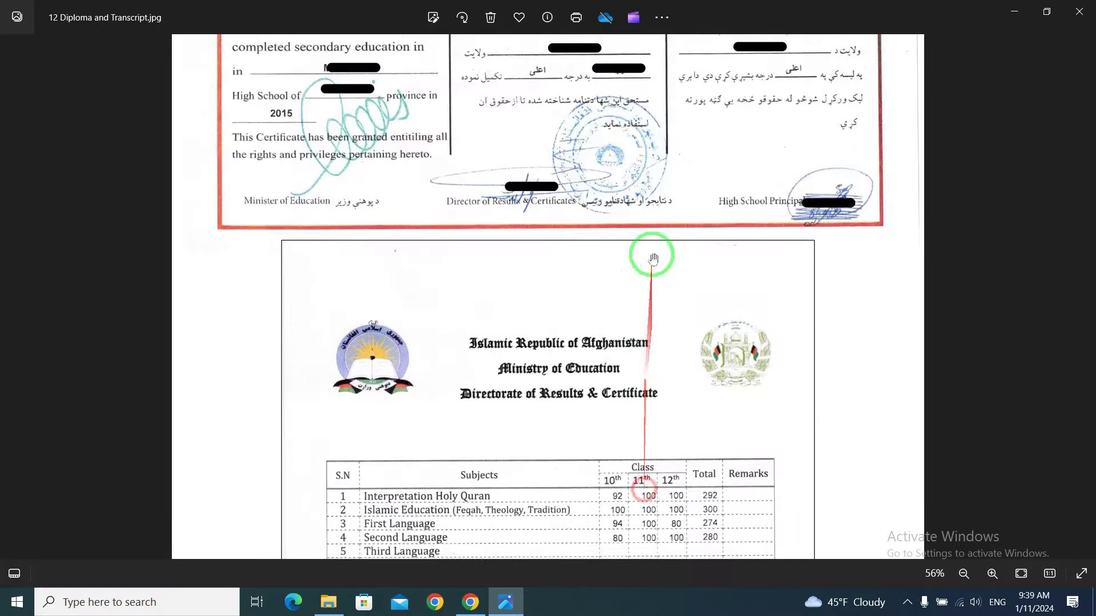
pyautogui.scroll(-2, 648, 252)
pyautogui.scroll(6, 579, 326)
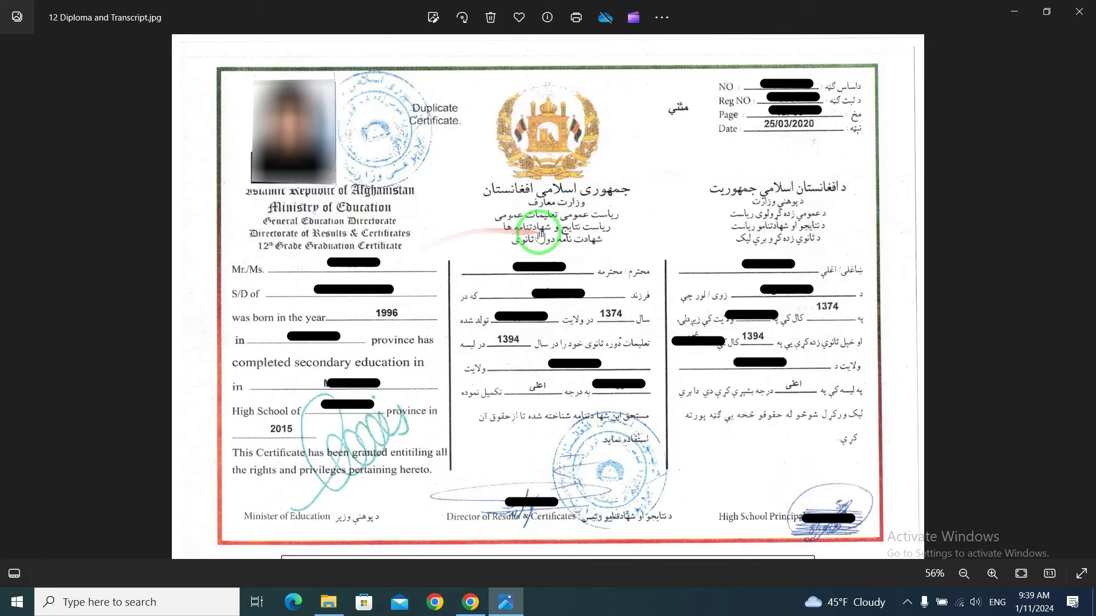
pyautogui.scroll(-5, 518, 181)
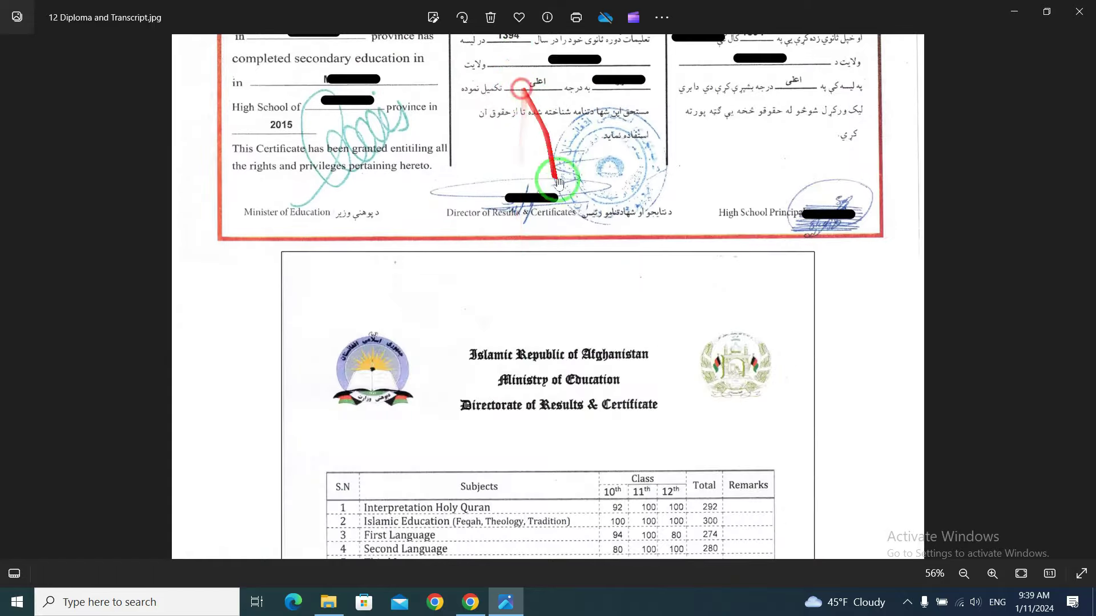
pyautogui.click(1082, 17)
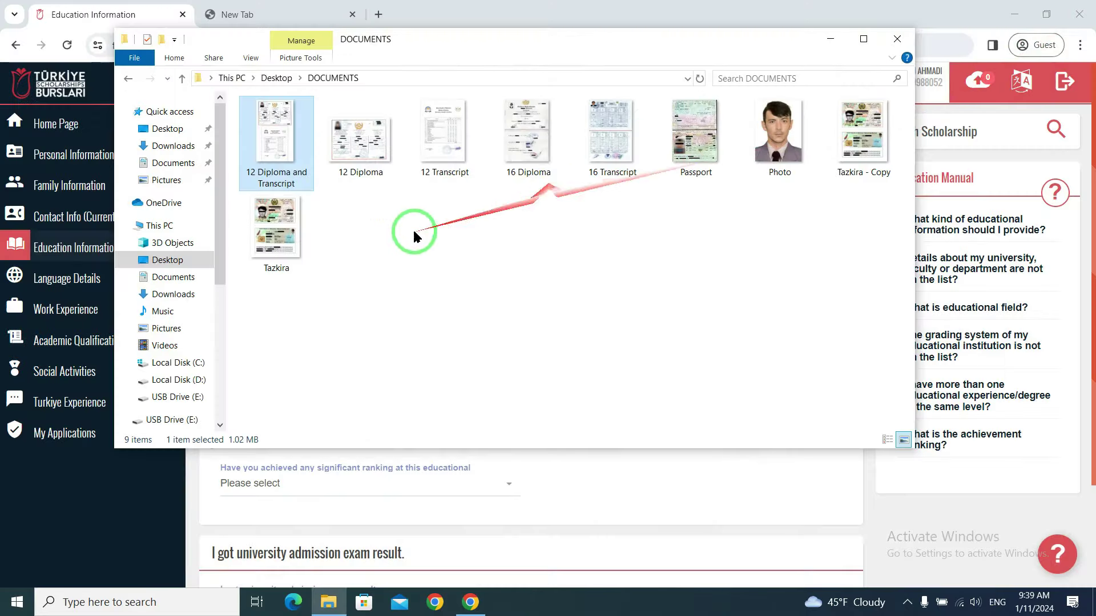
# - Select the 12 Diploma and 12 Transcript files, then return to the browser's scholarship form
pyautogui.click(356, 173)
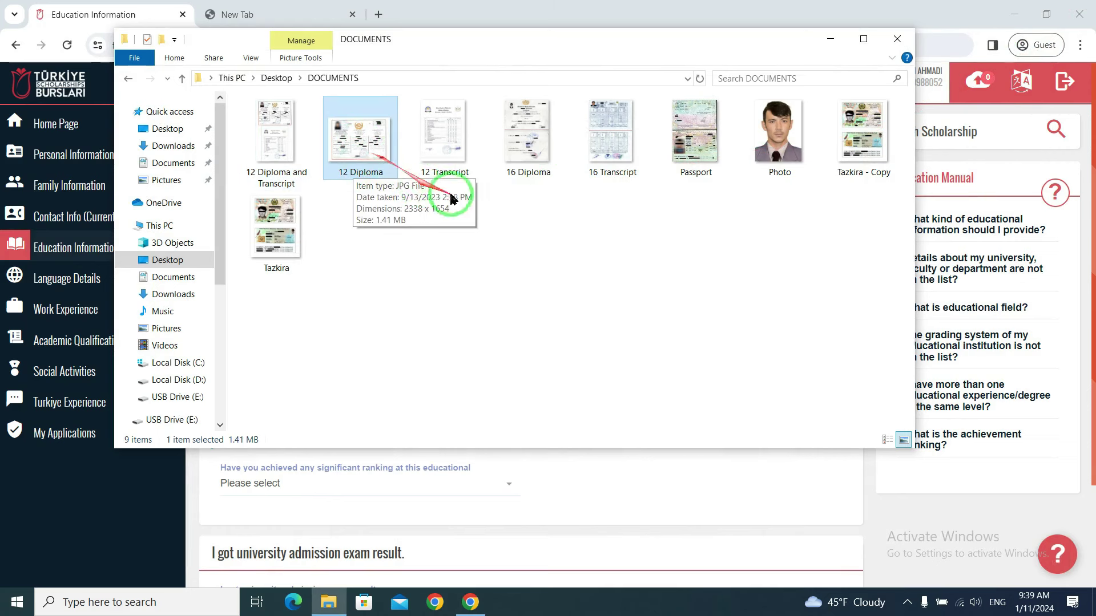
pyautogui.click(450, 155)
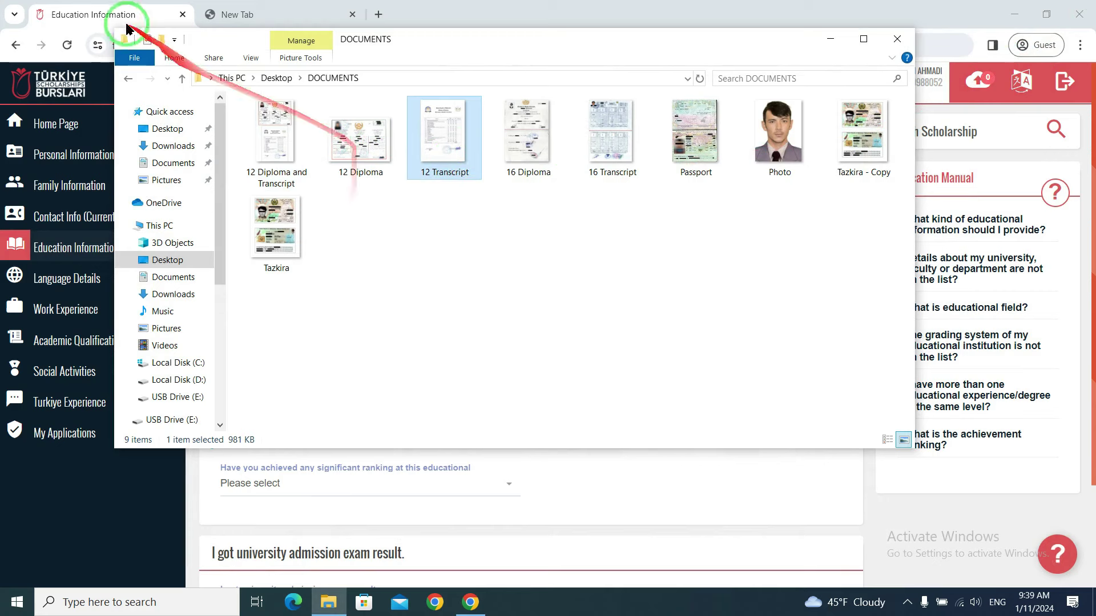
pyautogui.click(114, 15)
# - Attach 12 Diploma.jpg as the diploma and 12 Transcript.jpg as the high school transcript
pyautogui.click(257, 391)
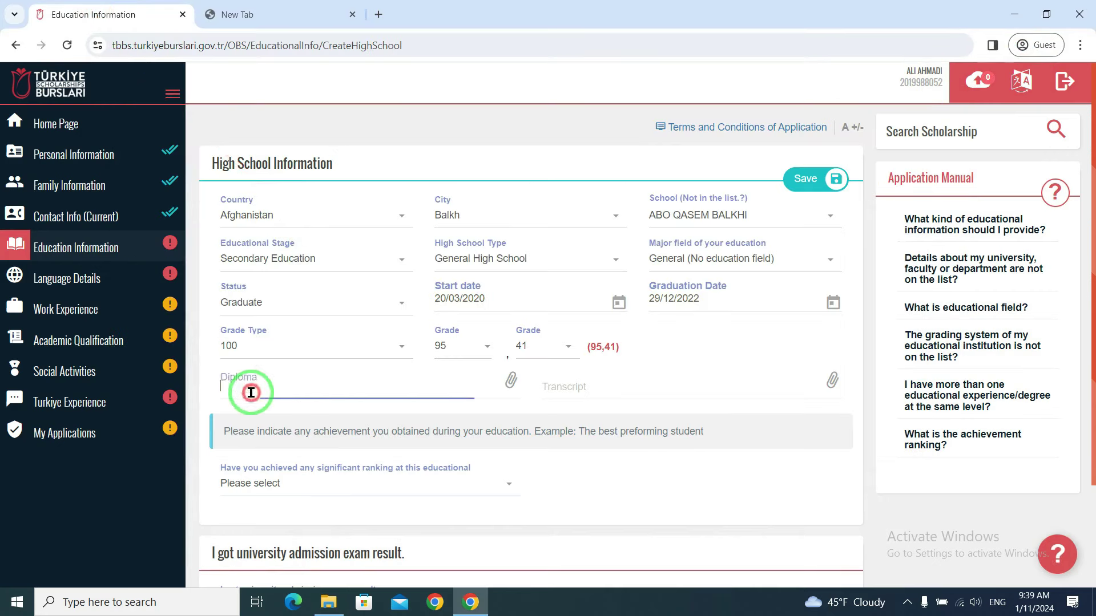
pyautogui.click(342, 170)
pyautogui.click(875, 520)
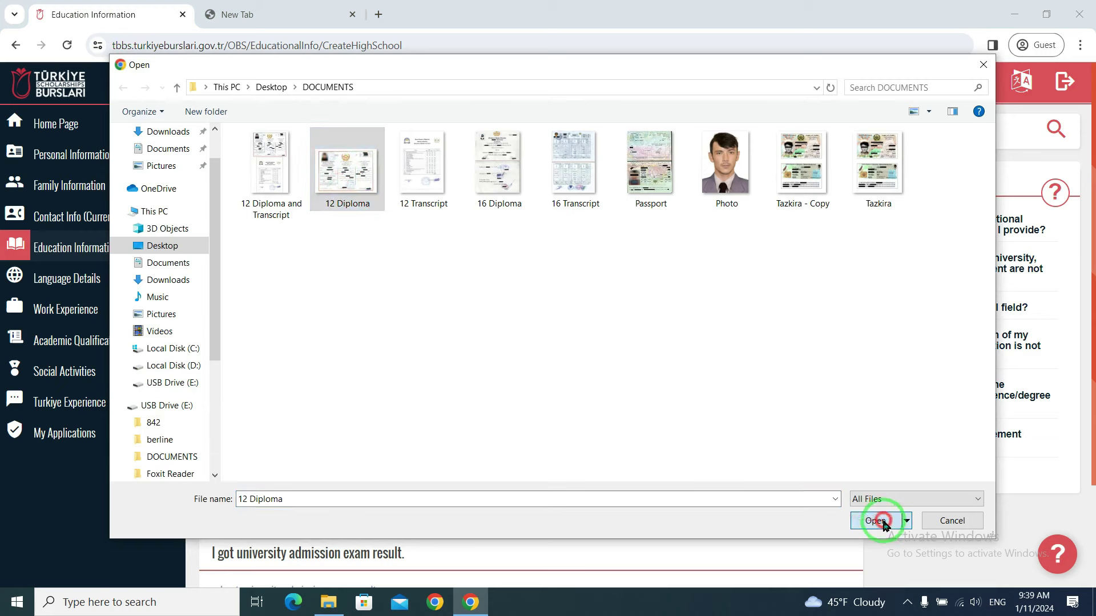
pyautogui.click(600, 384)
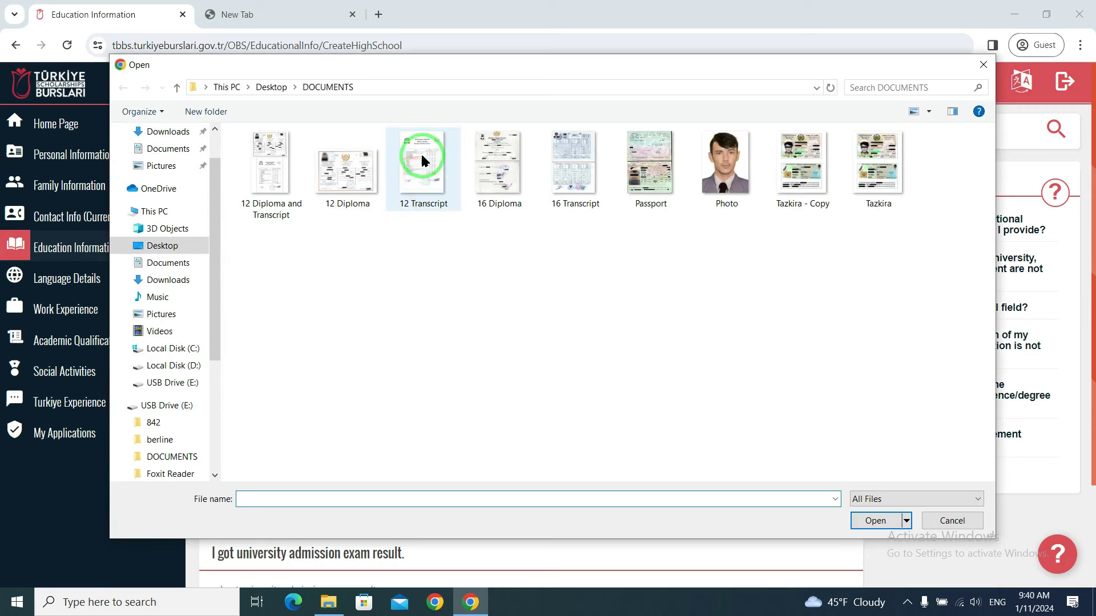
pyautogui.click(875, 520)
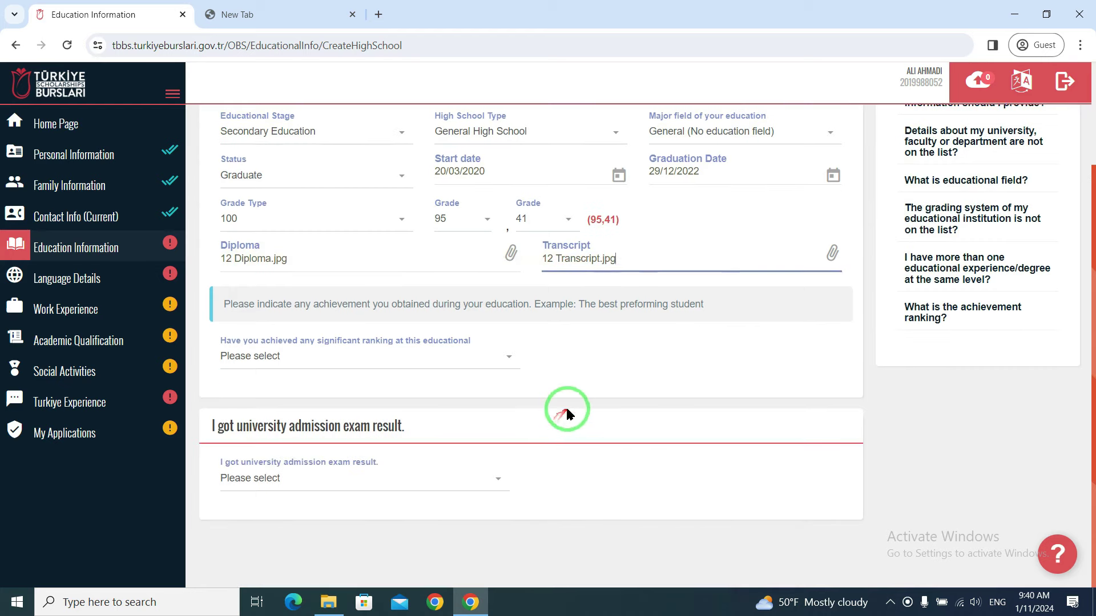
# - Answer Yes to the university admission exam result question
pyautogui.click(568, 411)
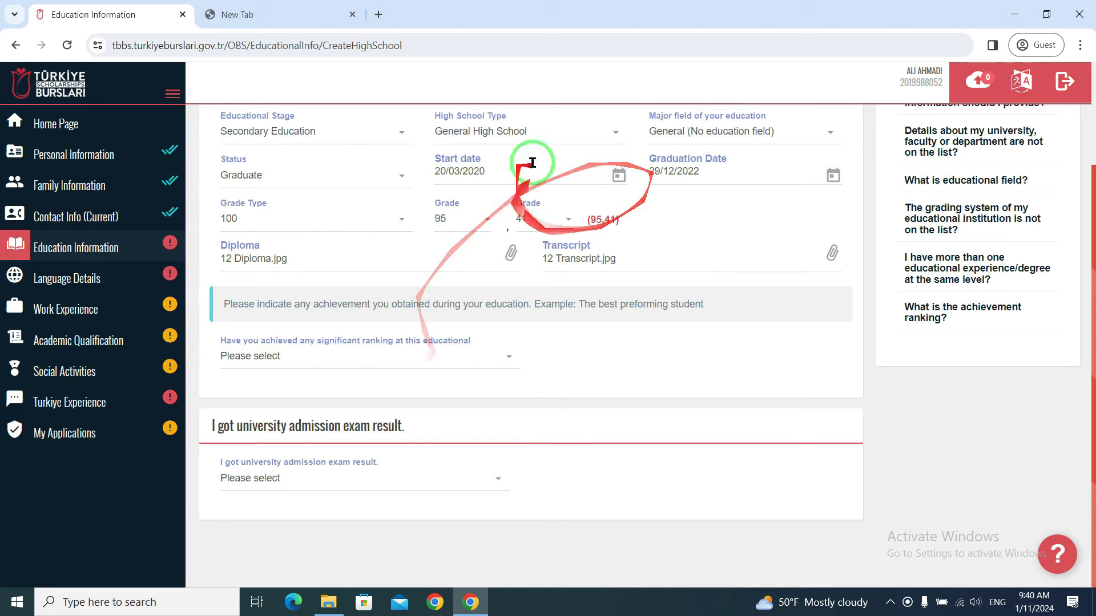
pyautogui.click(500, 357)
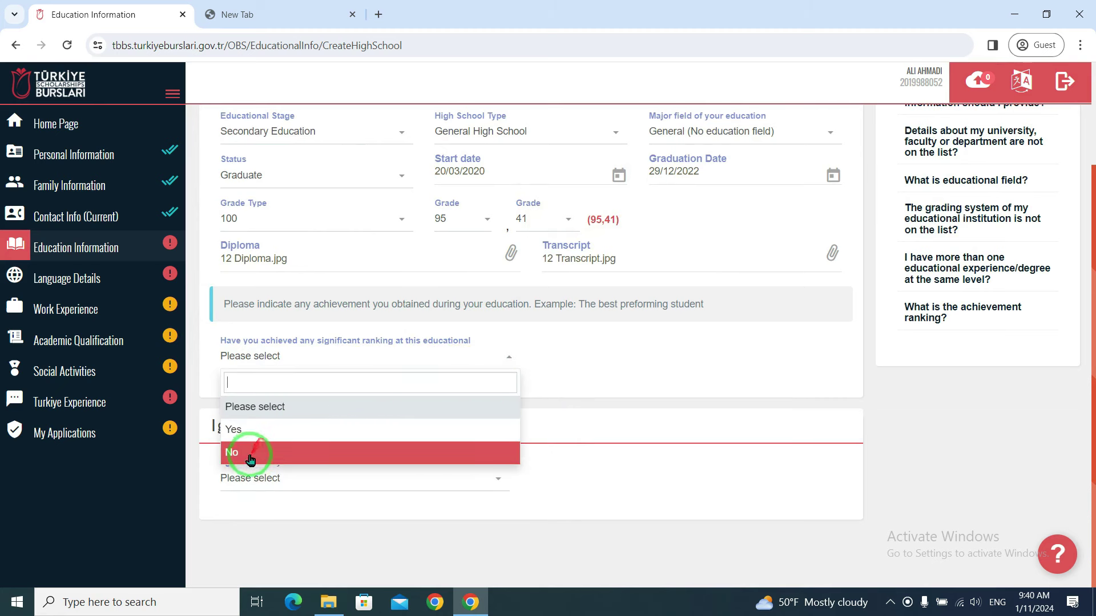
pyautogui.click(502, 348)
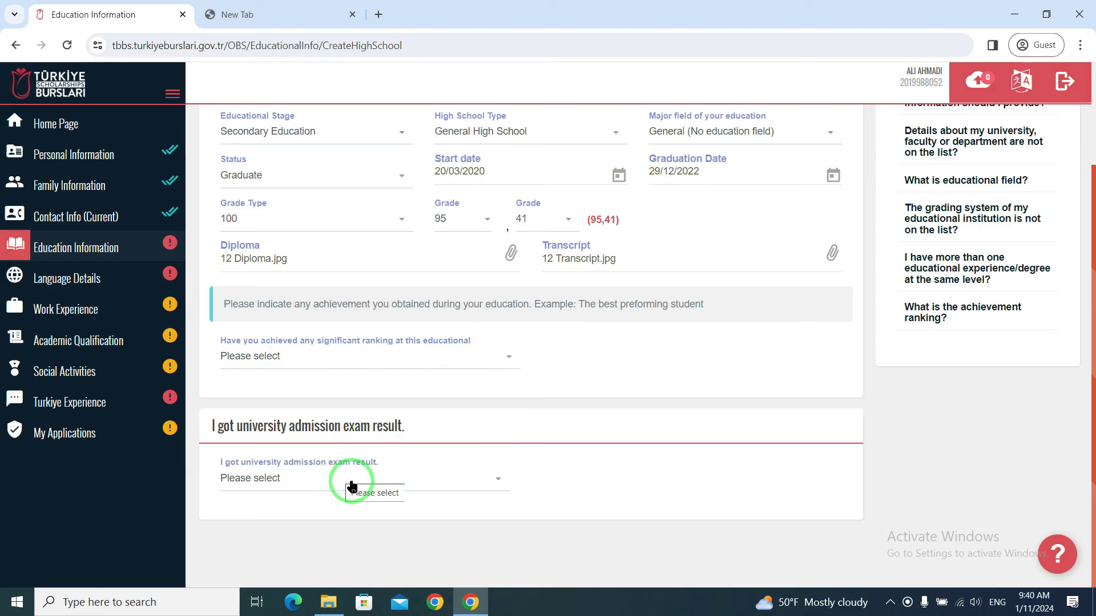
pyautogui.click(371, 486)
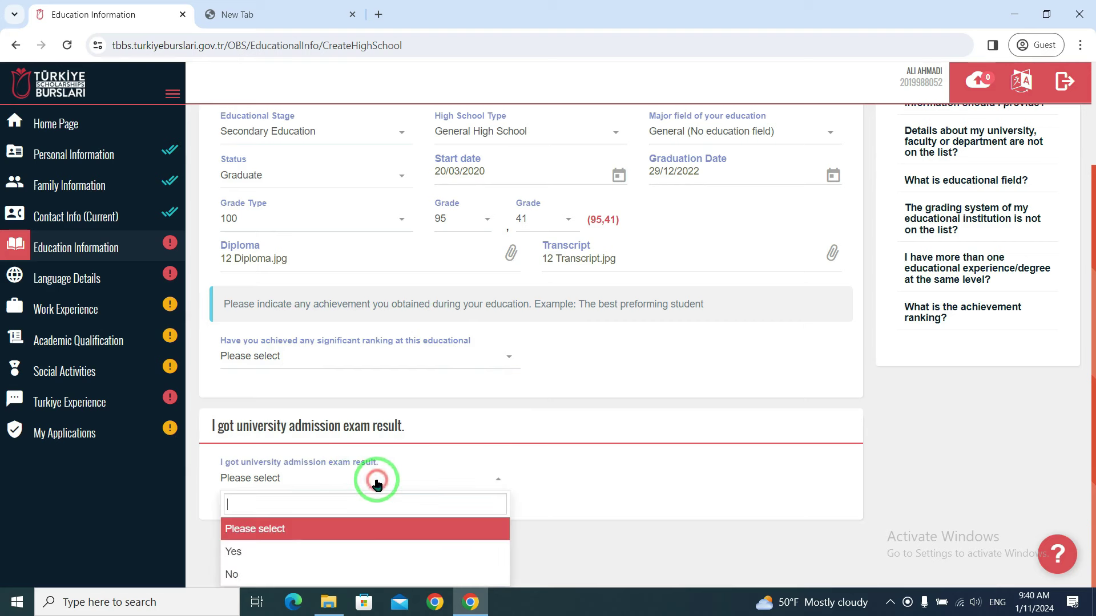
pyautogui.click(343, 557)
pyautogui.scroll(-2, 463, 498)
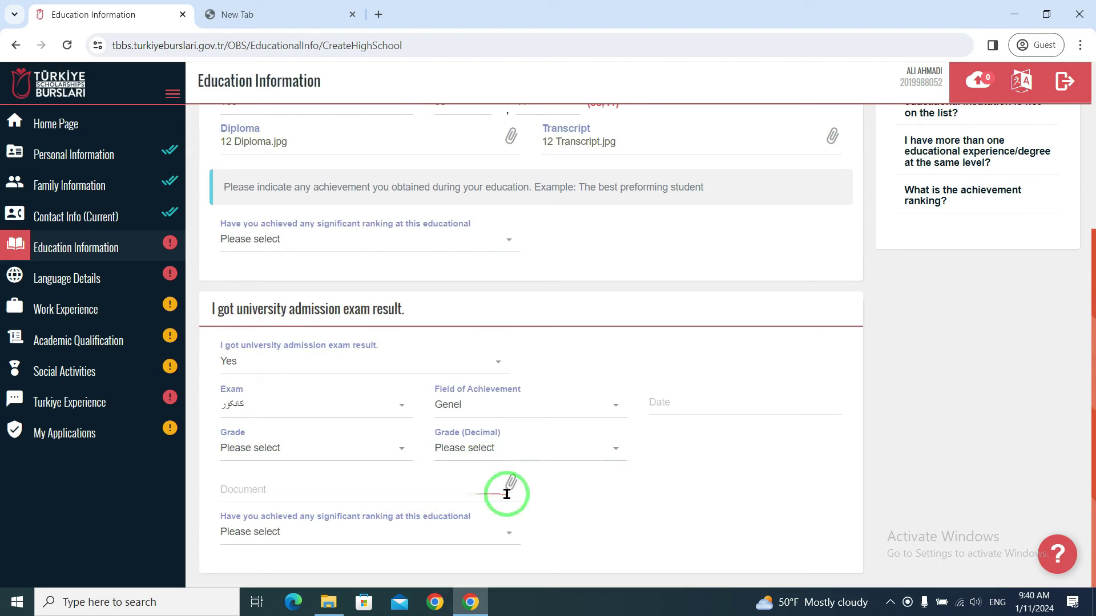
# - Keep Genel as the field of achievement and set exam grade 347 with decimal 96
pyautogui.click(549, 411)
pyautogui.click(567, 411)
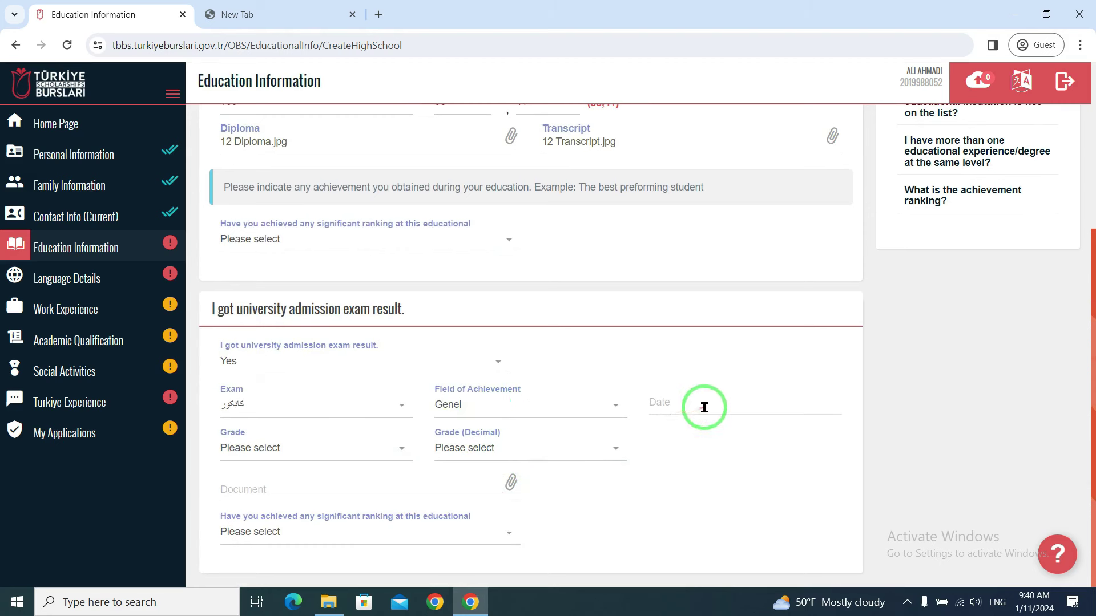
pyautogui.click(325, 460)
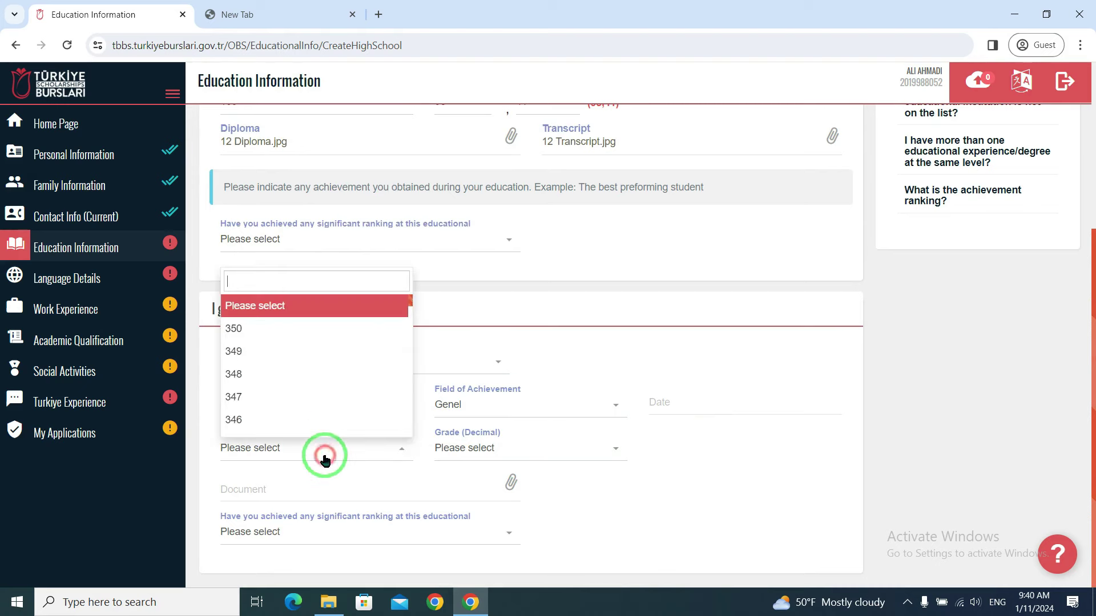
pyautogui.scroll(4, 270, 402)
pyautogui.scroll(-4, 271, 402)
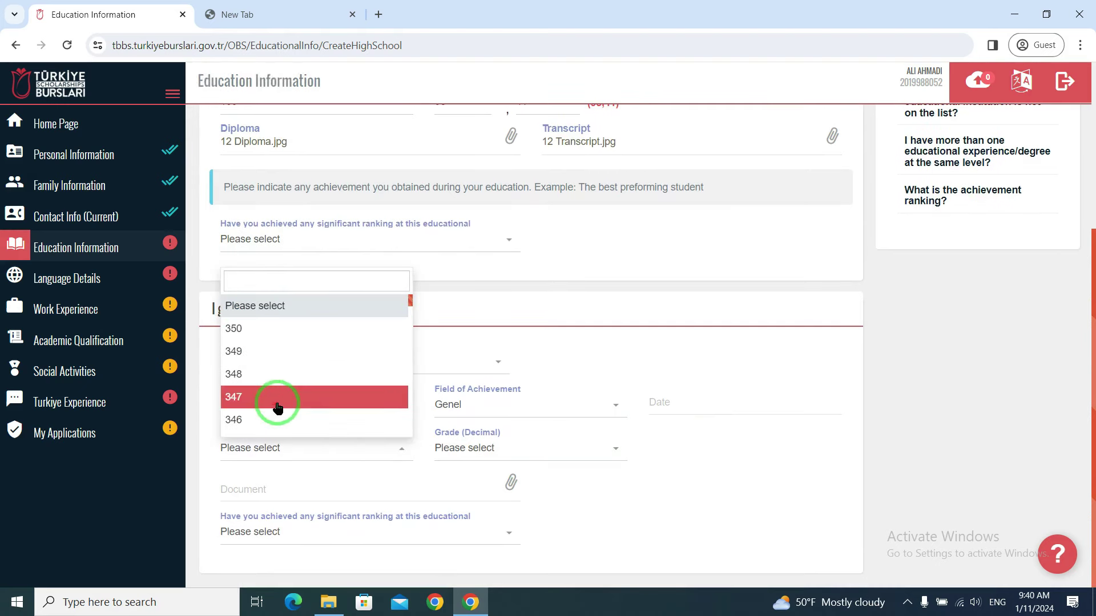
pyautogui.click(275, 396)
pyautogui.click(487, 451)
pyautogui.click(485, 461)
pyautogui.click(478, 456)
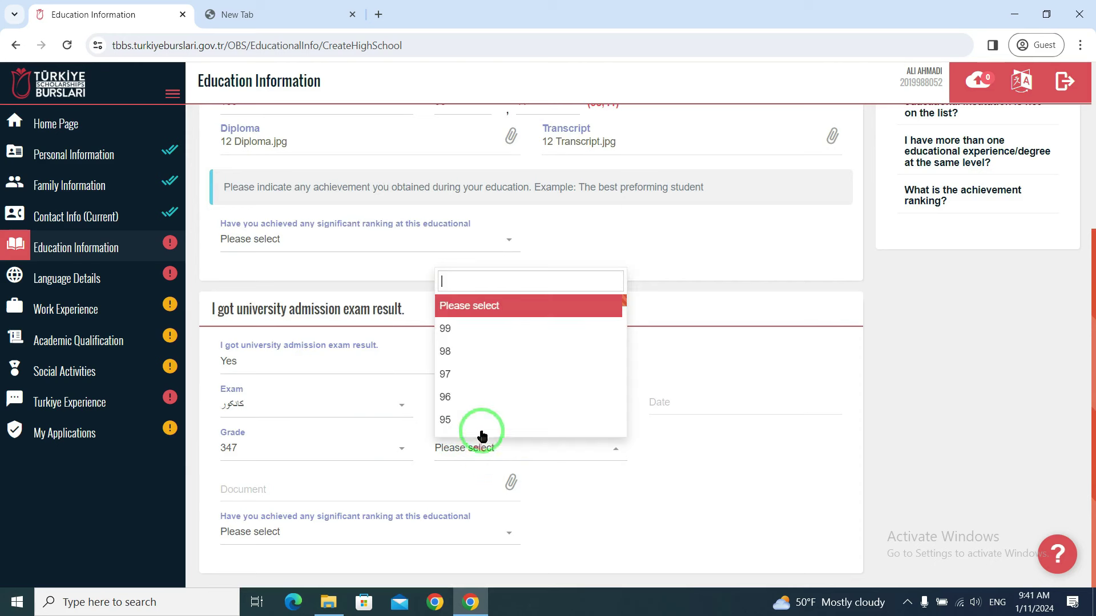
pyautogui.click(475, 403)
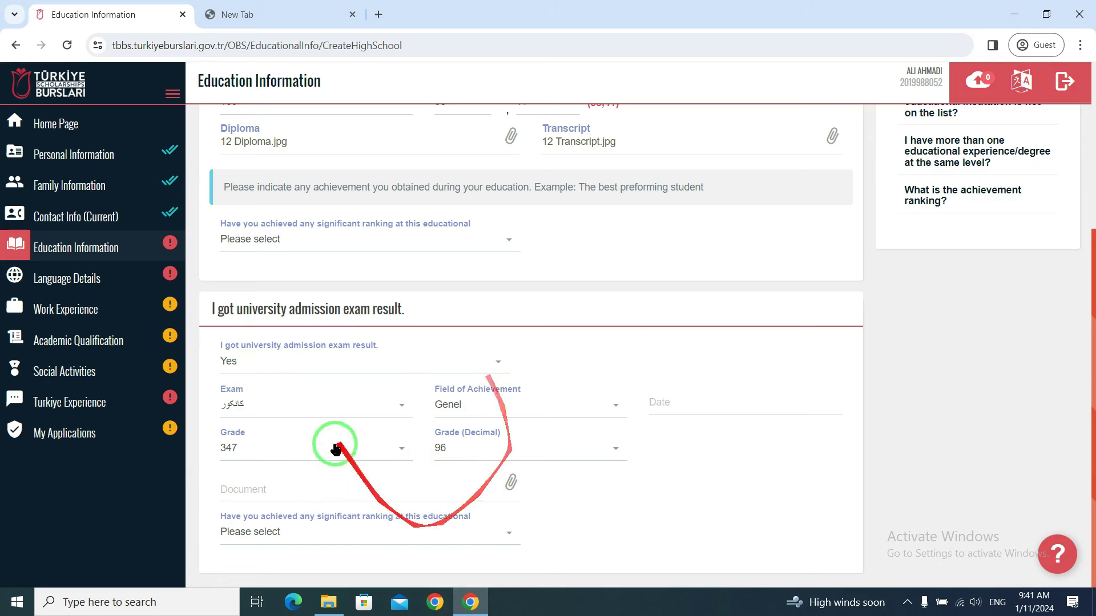
# - Change the admission exam answer to No and dismiss the mandatory-fields warning after saving
pyautogui.click(336, 358)
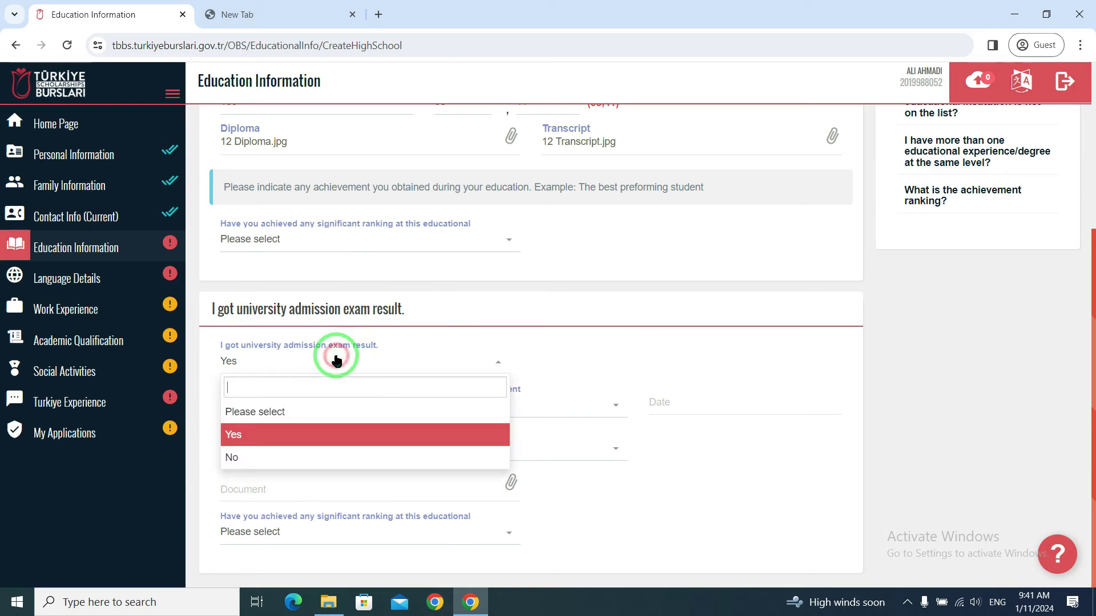
pyautogui.click(251, 451)
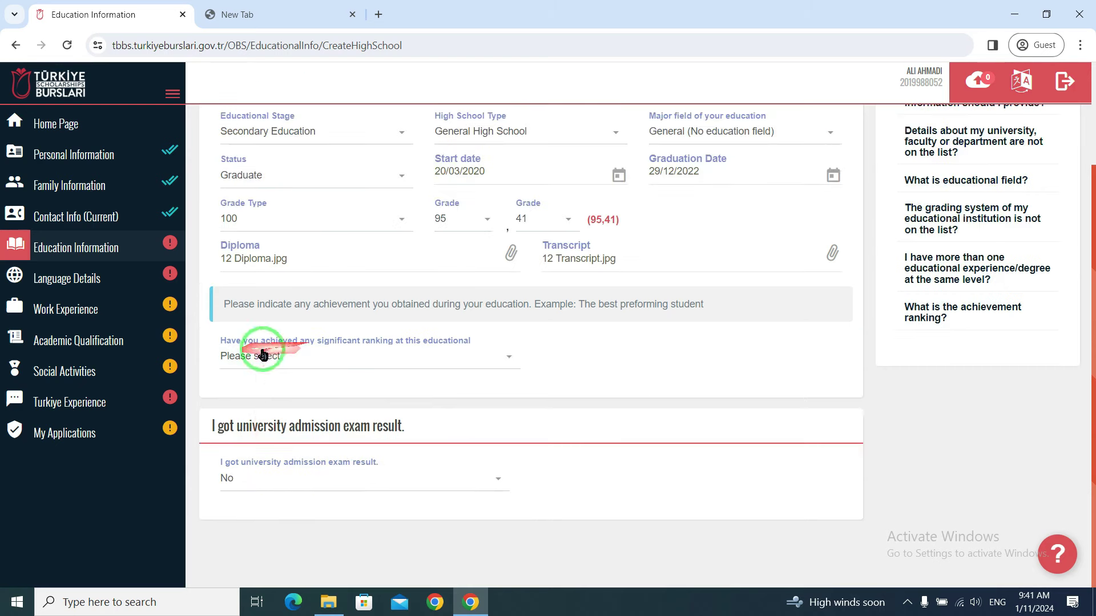
pyautogui.scroll(3, 588, 440)
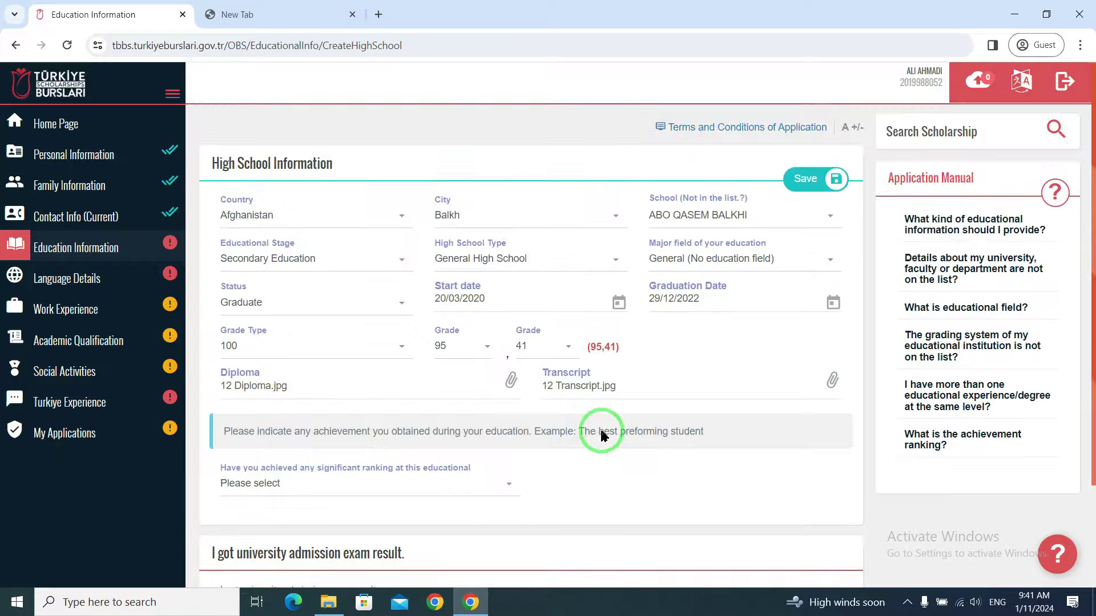
pyautogui.click(805, 181)
pyautogui.click(797, 242)
pyautogui.click(664, 311)
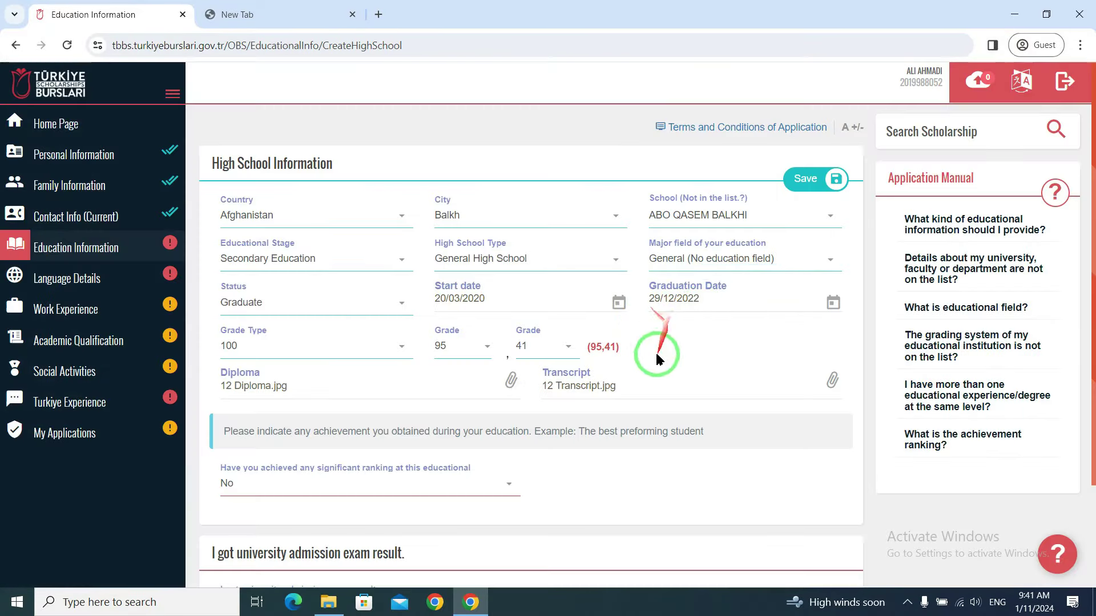
pyautogui.scroll(-2, 513, 365)
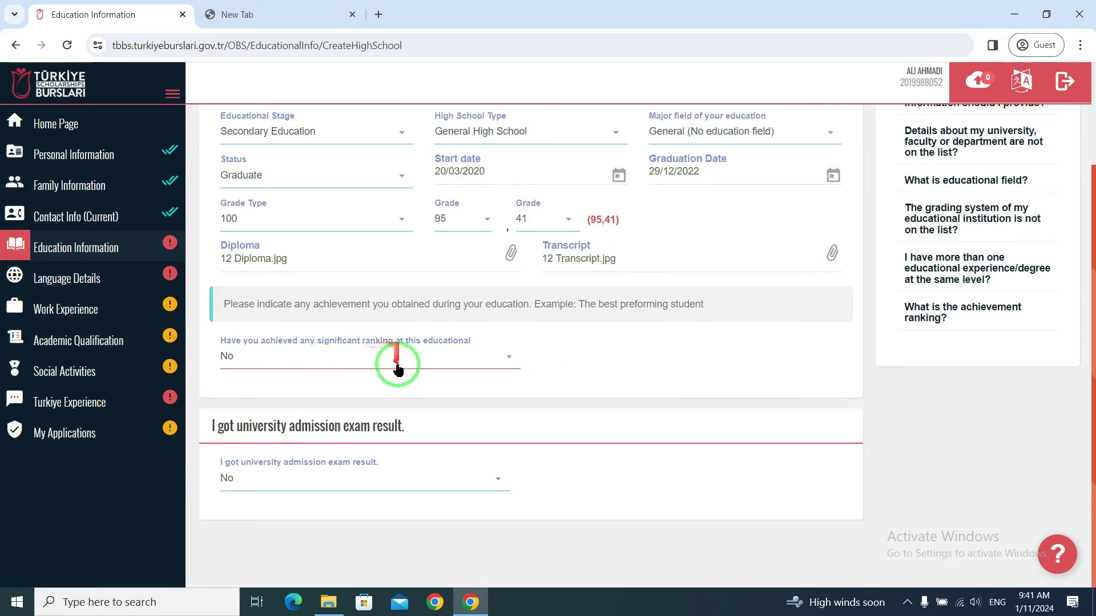
# - Set the significant ranking answer to No and save the high school information
pyautogui.click(398, 366)
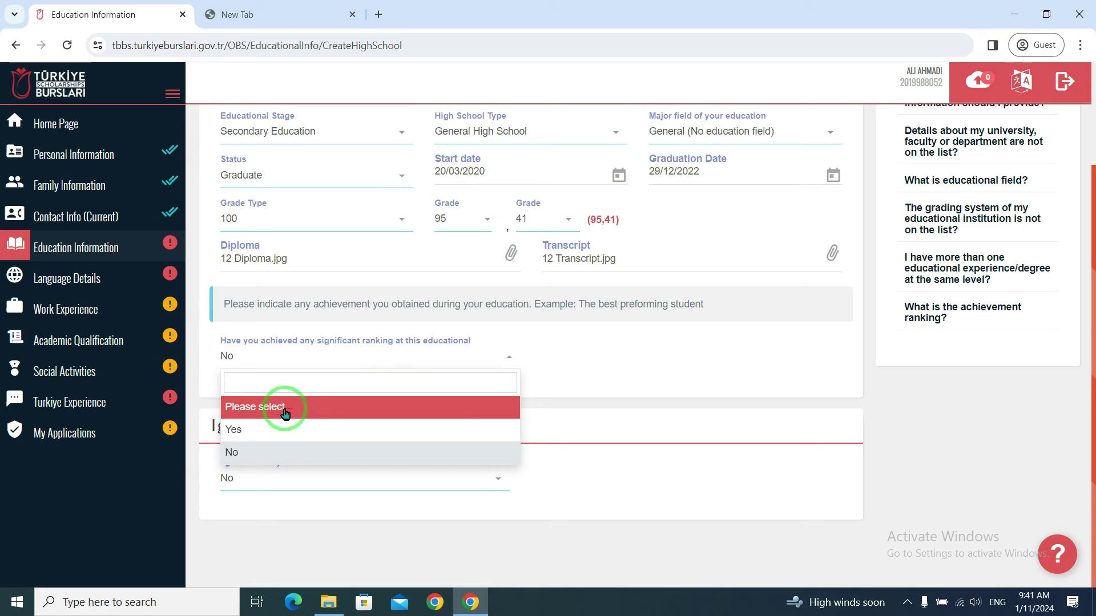
pyautogui.click(243, 455)
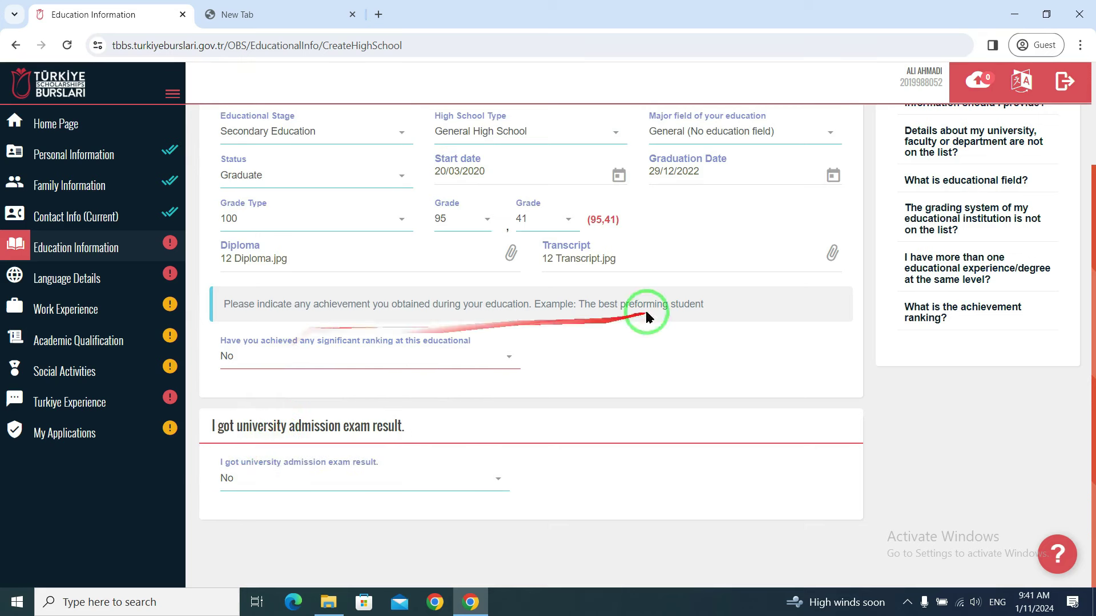
pyautogui.scroll(3, 720, 299)
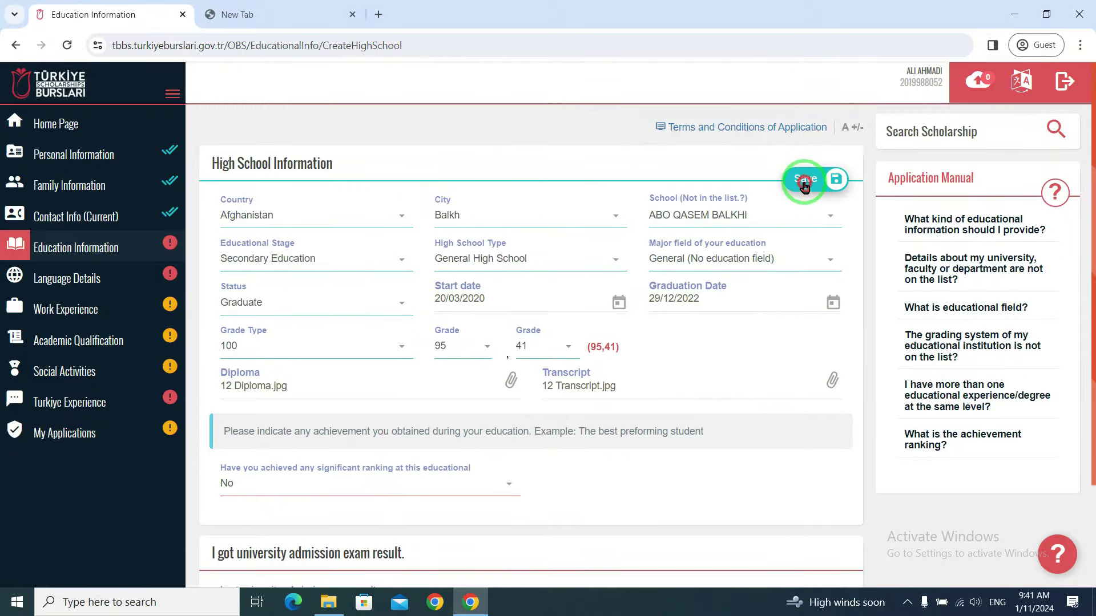
pyautogui.click(806, 180)
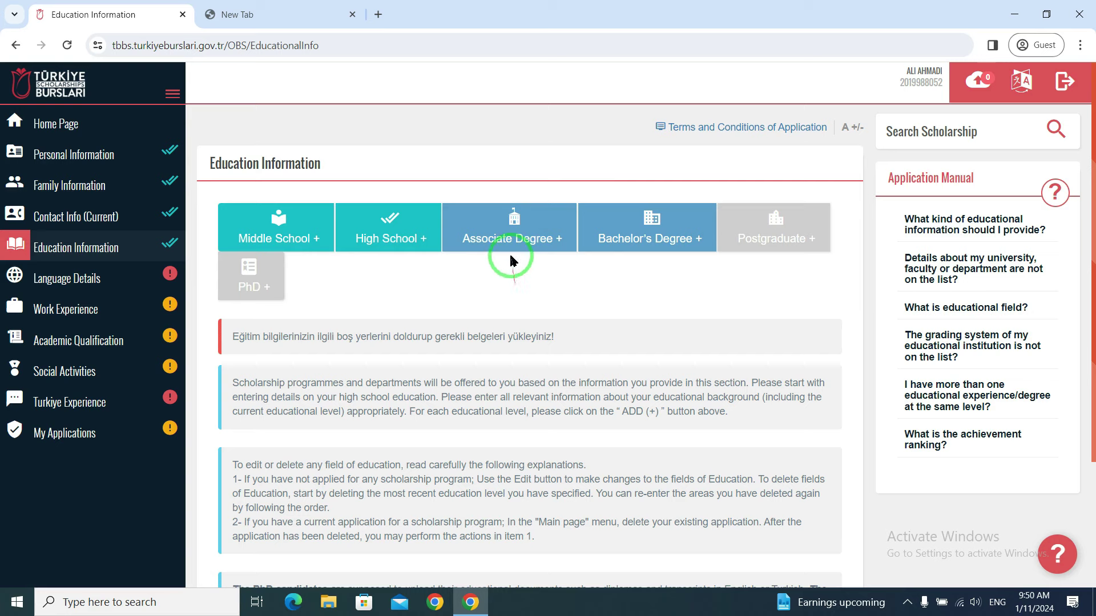
# - Start a new Bachelor's Degree entry from the Education Information page
pyautogui.moveTo(526, 216)
pyautogui.mouseDown()
pyautogui.moveTo(550, 215)
pyautogui.moveTo(543, 236)
pyautogui.moveTo(571, 235)
pyautogui.moveTo(530, 242)
pyautogui.mouseUp()
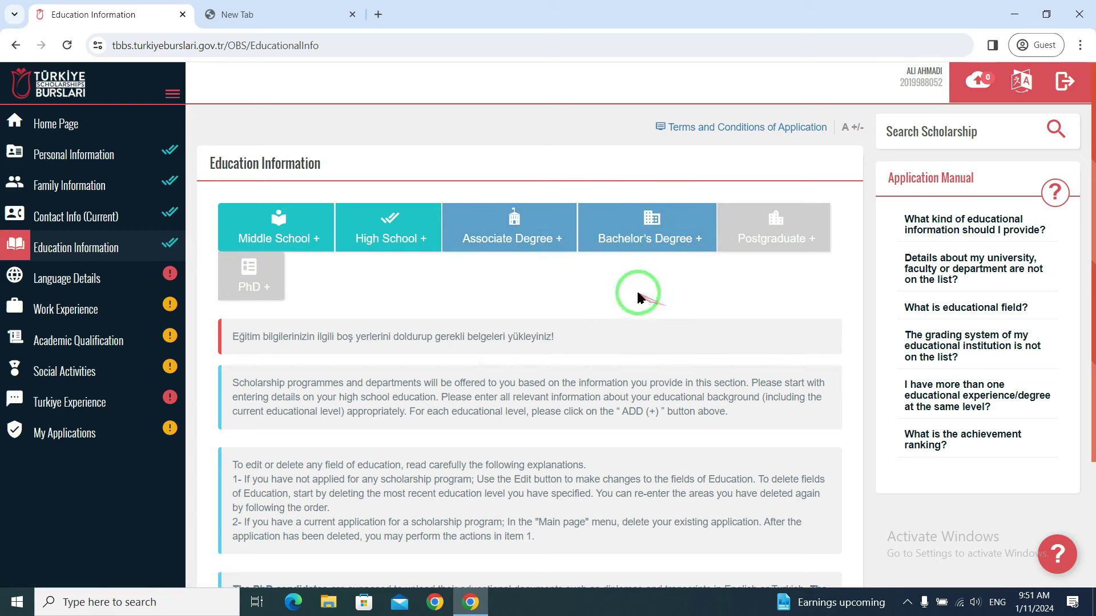
pyautogui.click(658, 238)
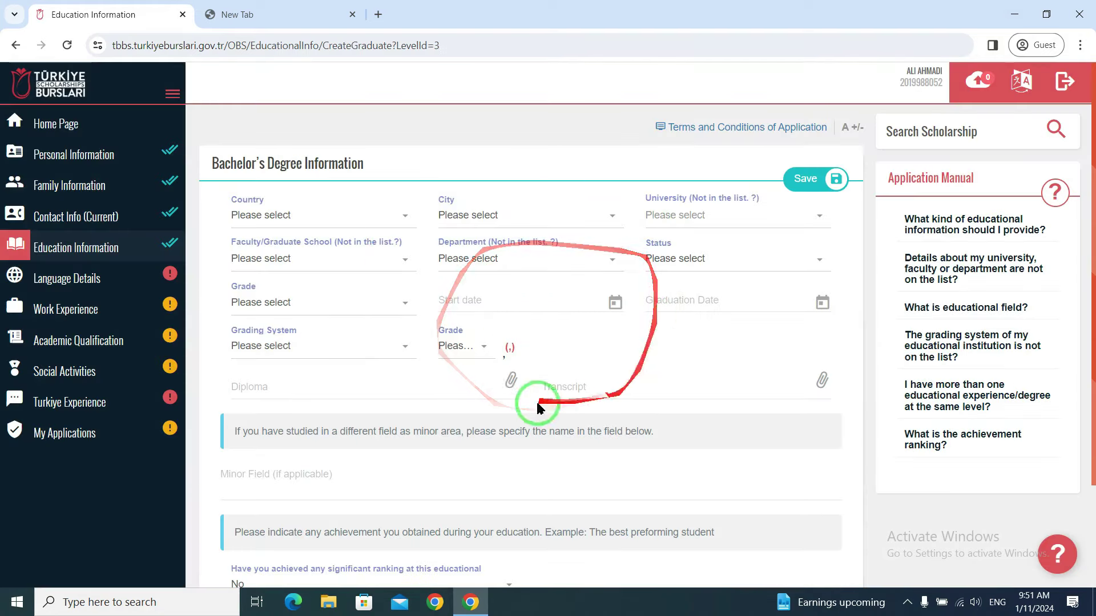
pyautogui.scroll(-2, 509, 332)
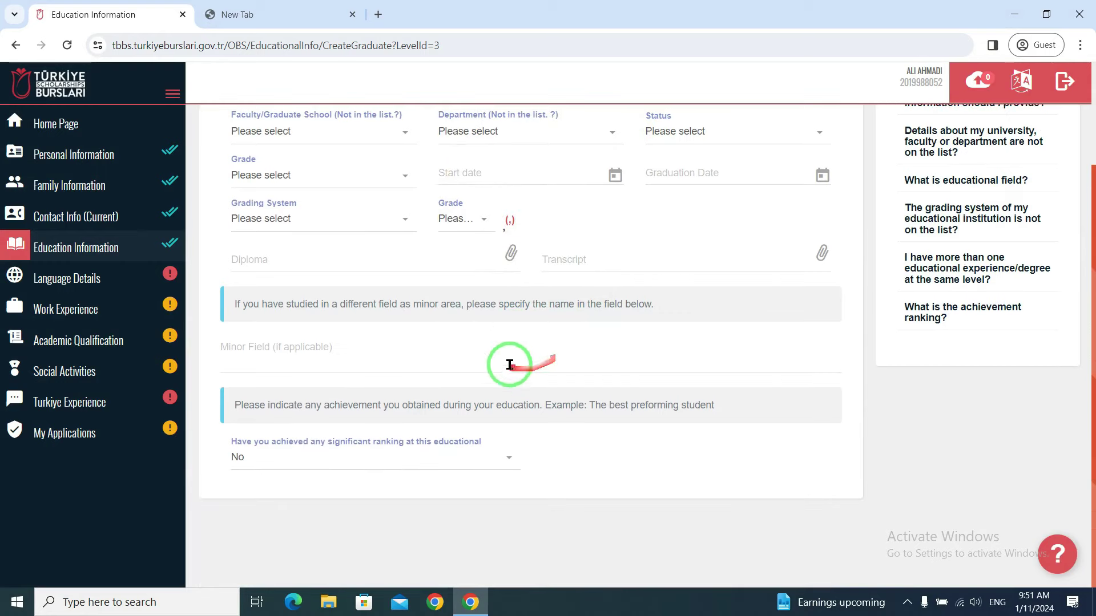
pyautogui.scroll(2, 509, 357)
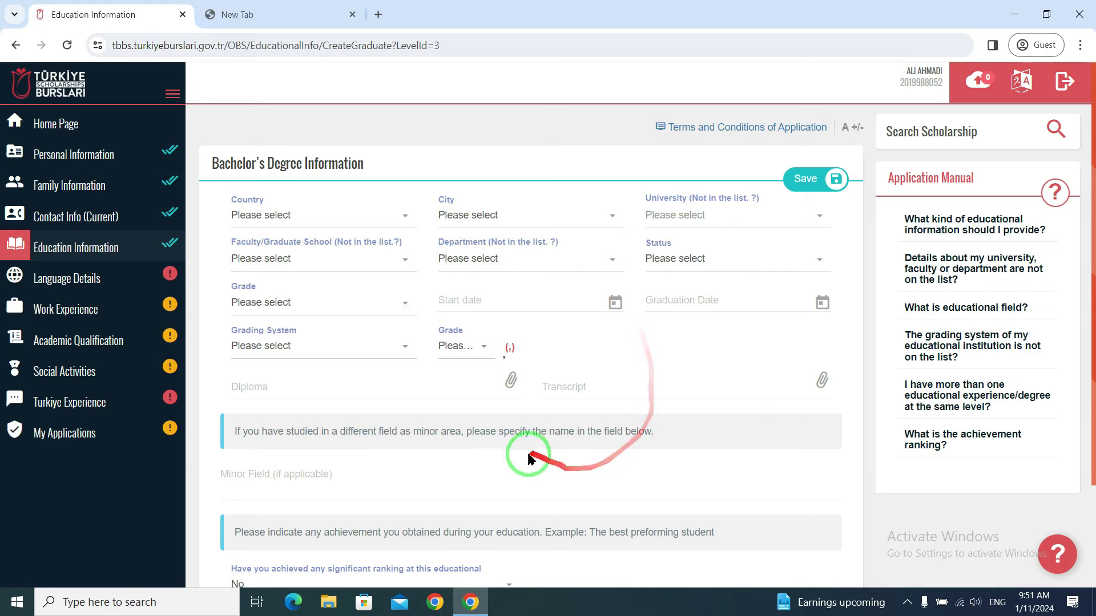
# - Bring up the This PC file window, maximize it, then close it and return to the form
pyautogui.click(335, 605)
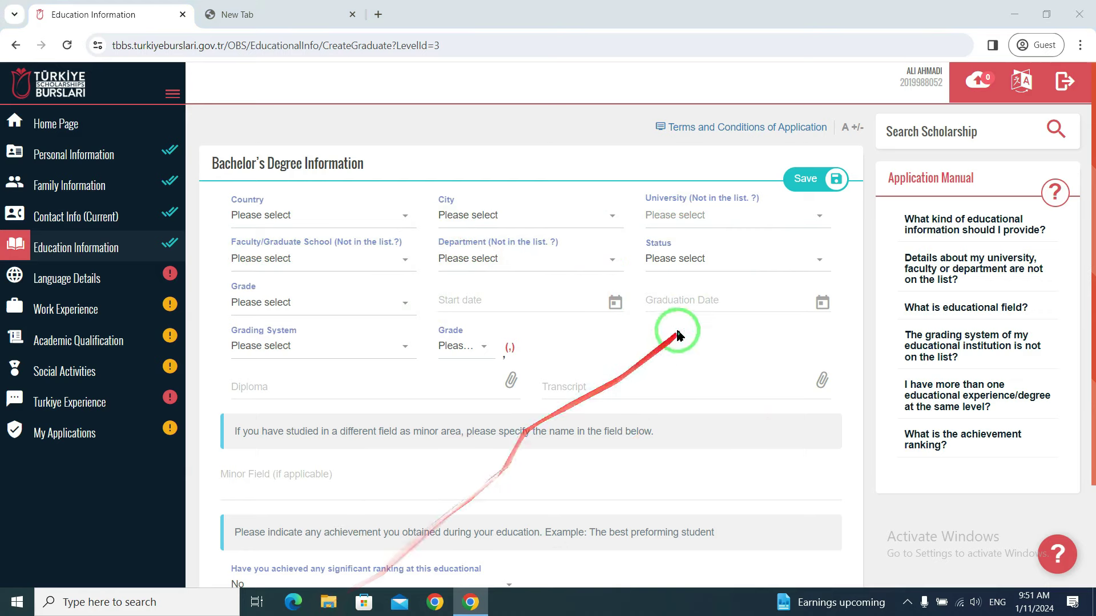
pyautogui.click(876, 31)
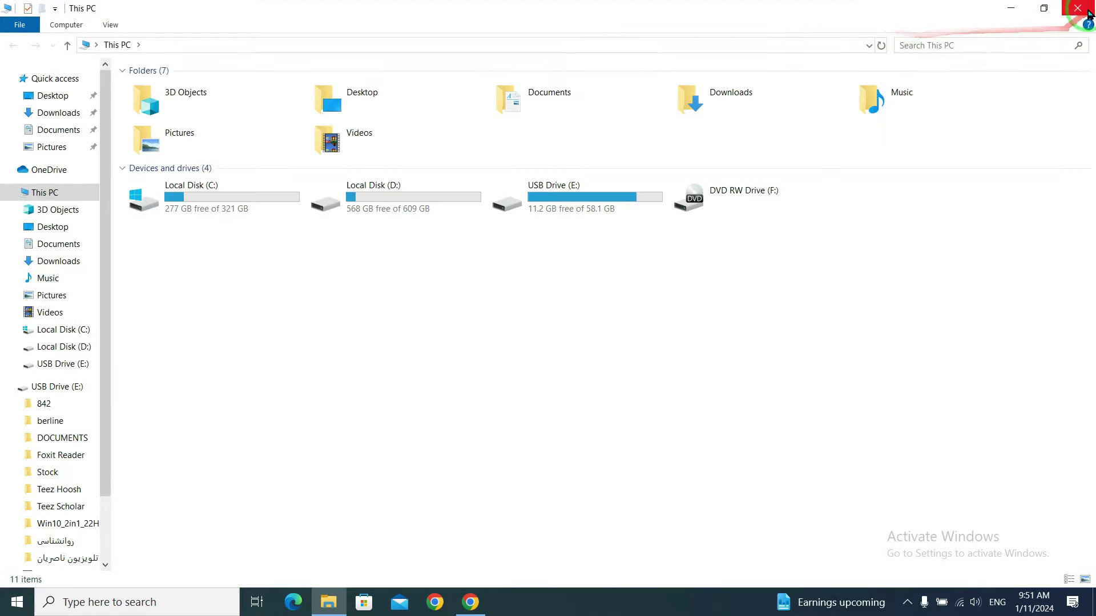
pyautogui.click(1078, 8)
pyautogui.scroll(-3, 323, 363)
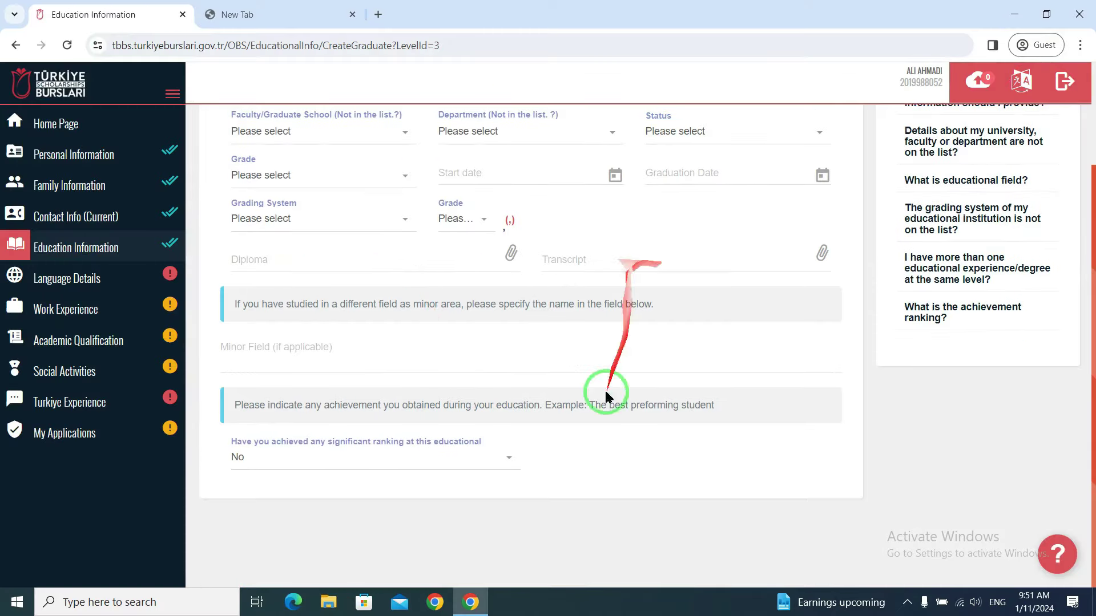
pyautogui.scroll(3, 528, 403)
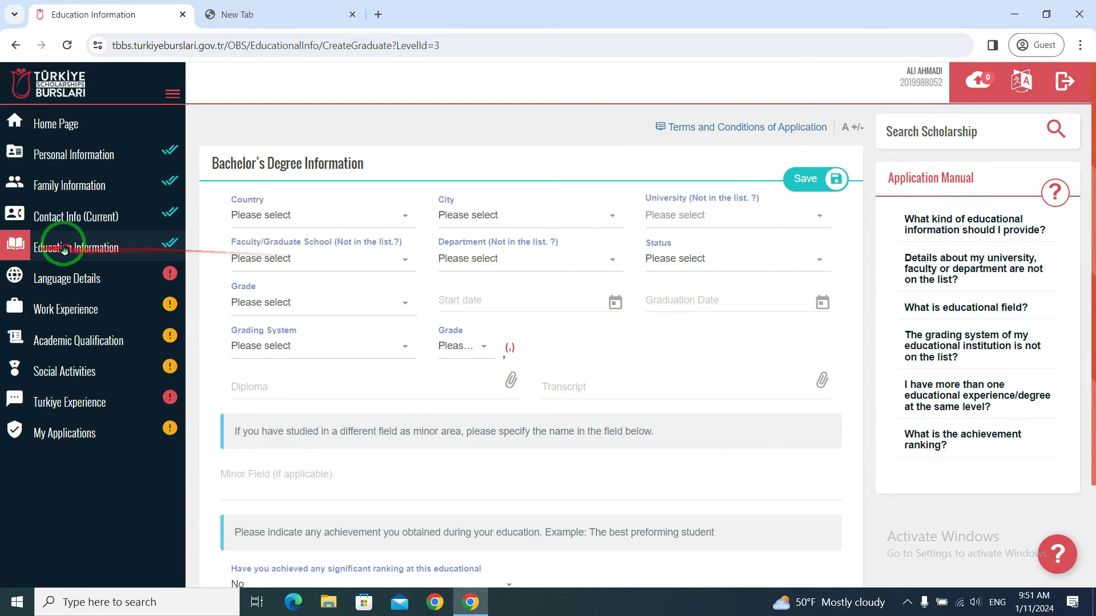
# - Go back to Education Information and check the High School row in the education table
pyautogui.click(111, 255)
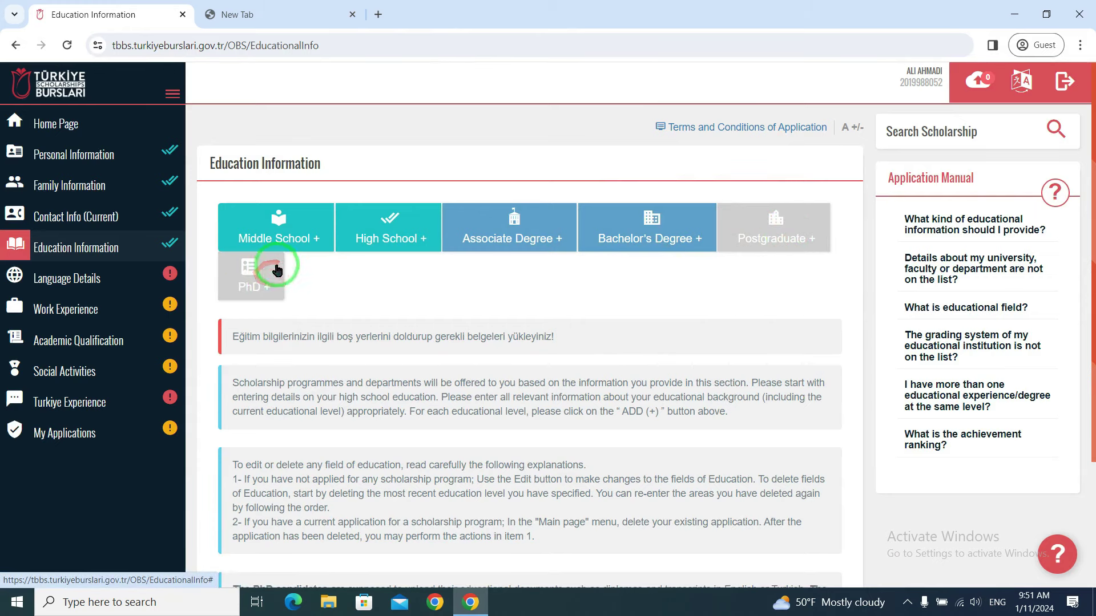
pyautogui.scroll(-3, 577, 298)
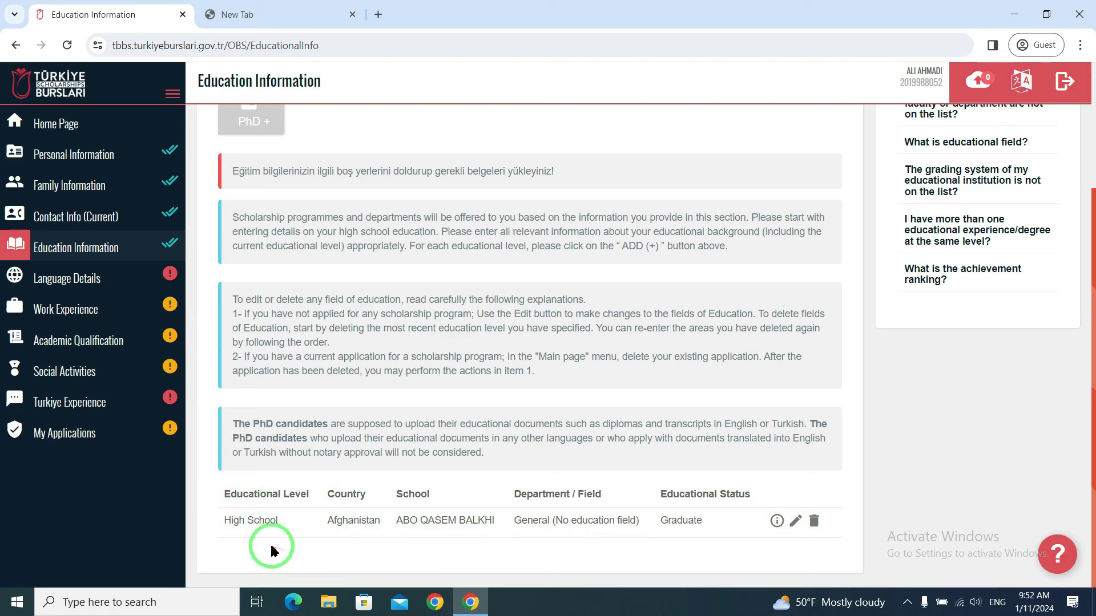
pyautogui.scroll(3, 393, 457)
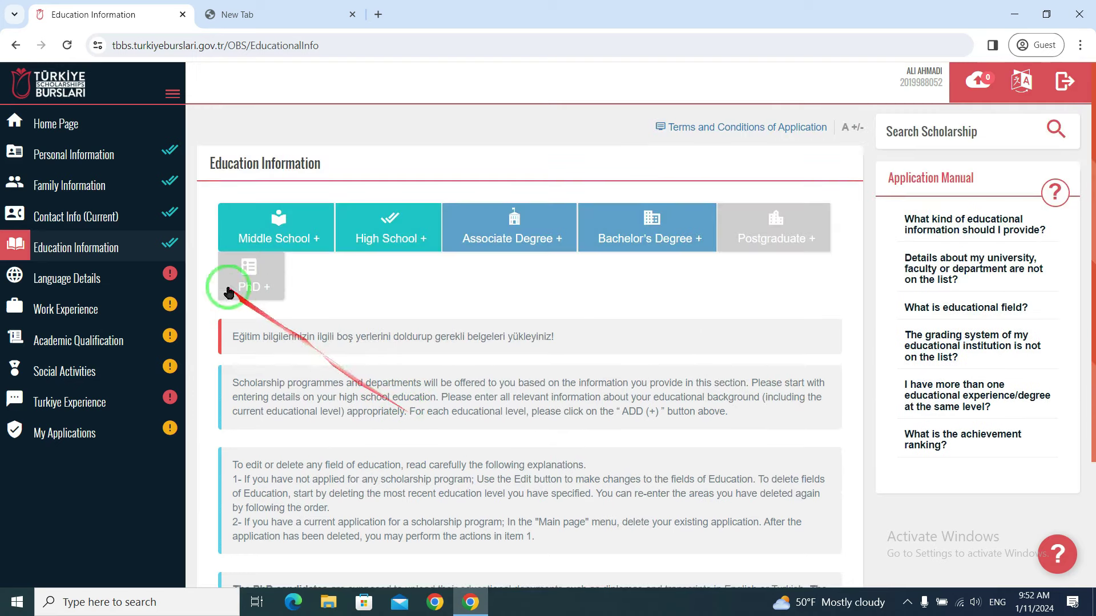
# - On Language Details, search 'Dar', choose Dari as the native language and save
pyautogui.click(71, 280)
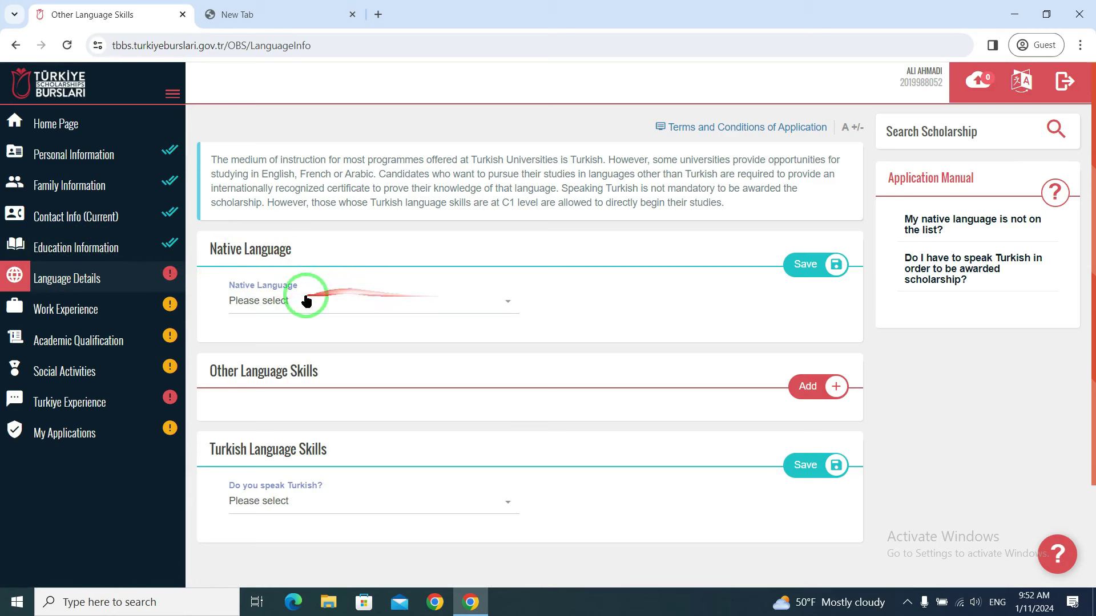
pyautogui.click(354, 304)
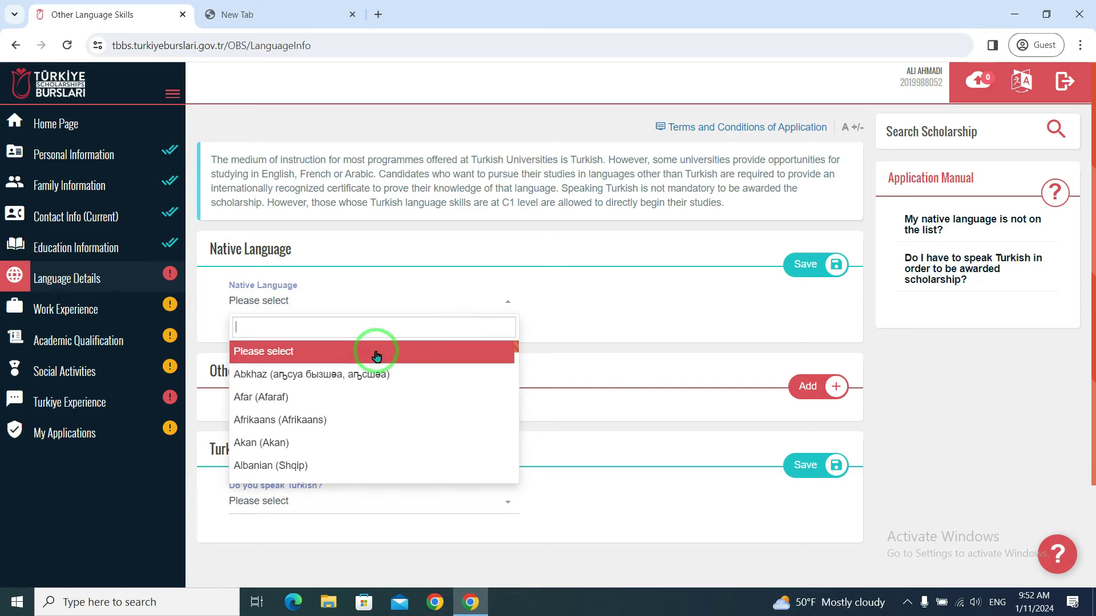
pyautogui.write('Dar')
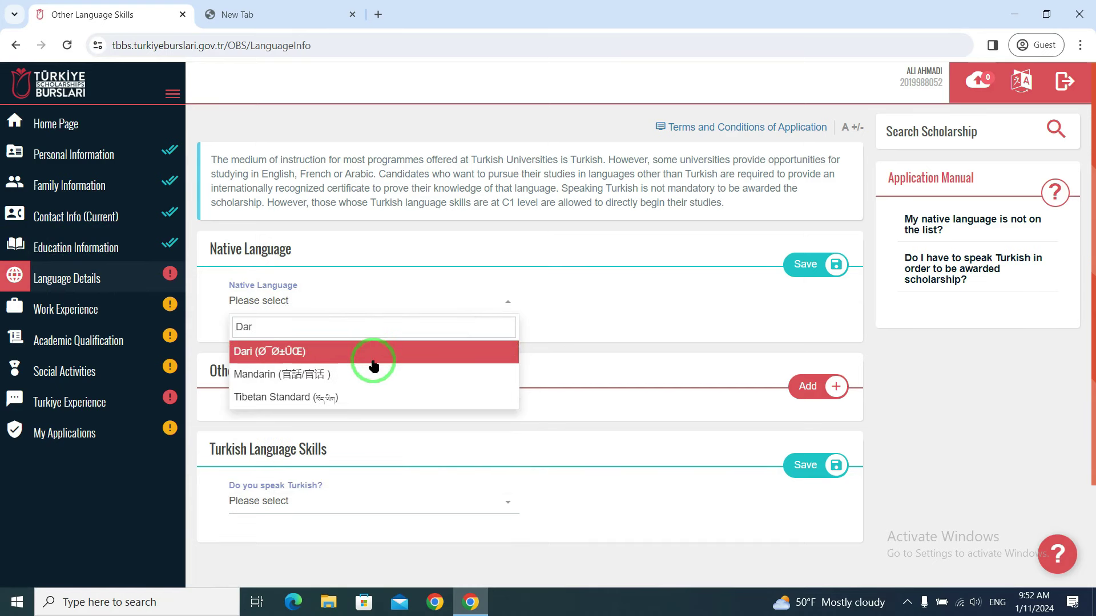
pyautogui.click(249, 357)
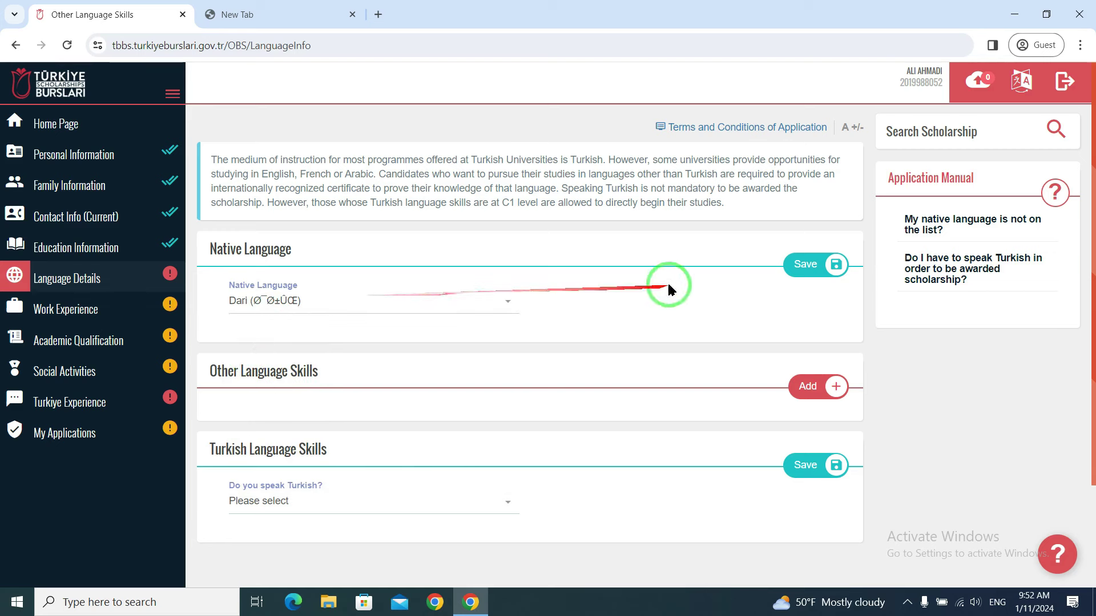
pyautogui.click(815, 264)
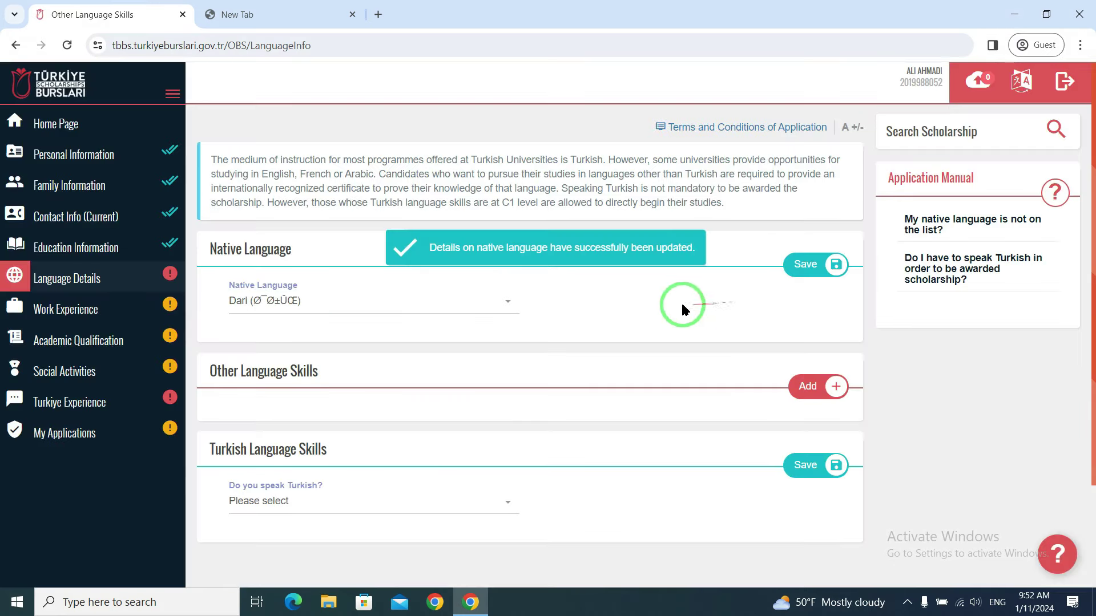
pyautogui.scroll(-1, 627, 302)
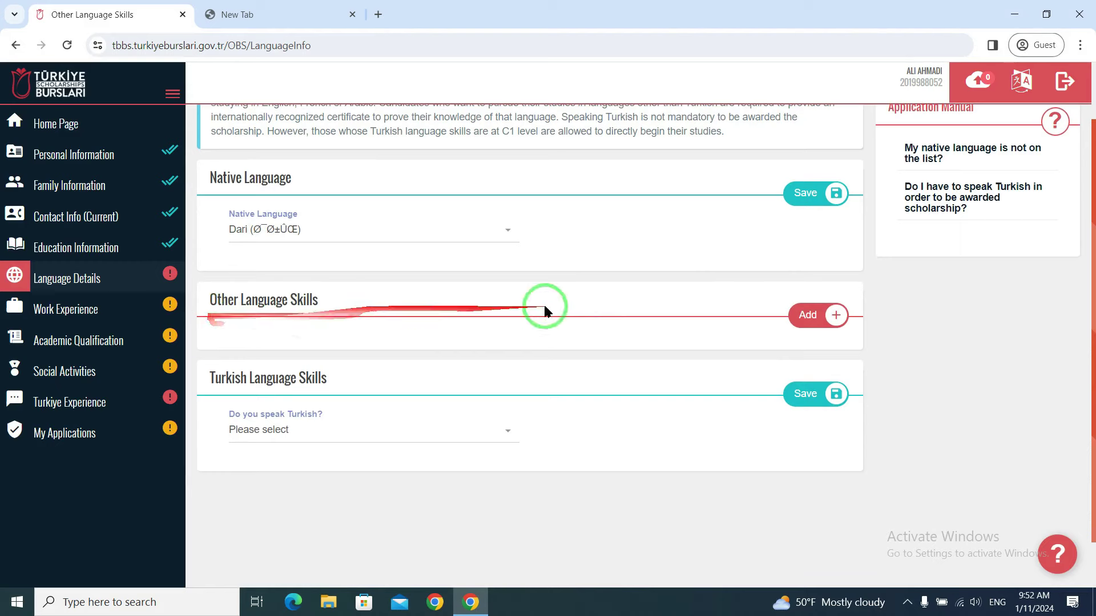
# - Add Pashto, Pushto at Intermediate level under Other Language Skills and save it
pyautogui.click(810, 329)
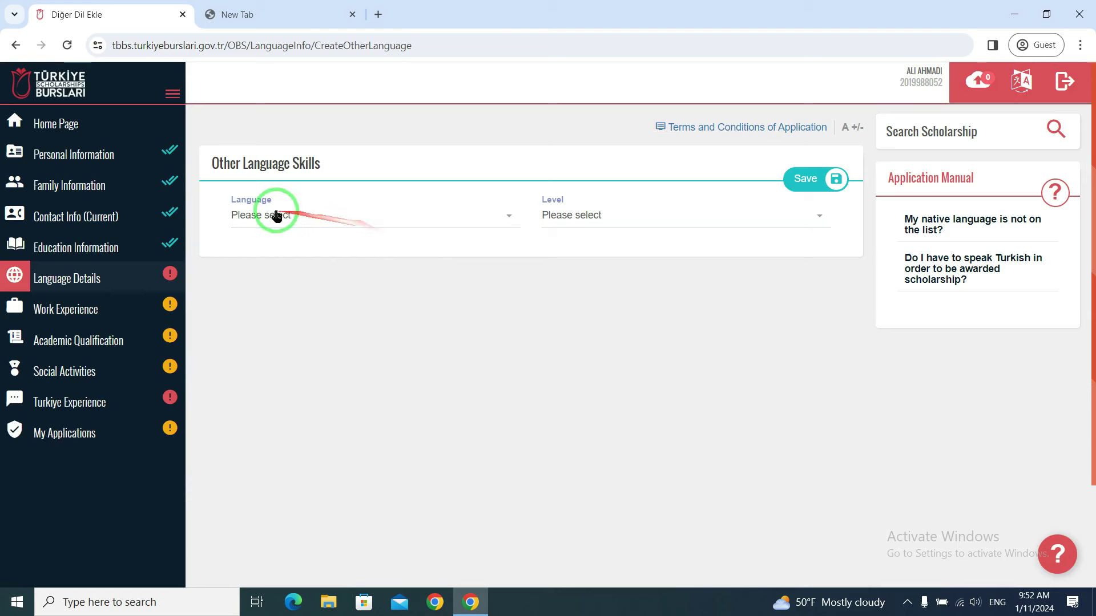
pyautogui.click(275, 214)
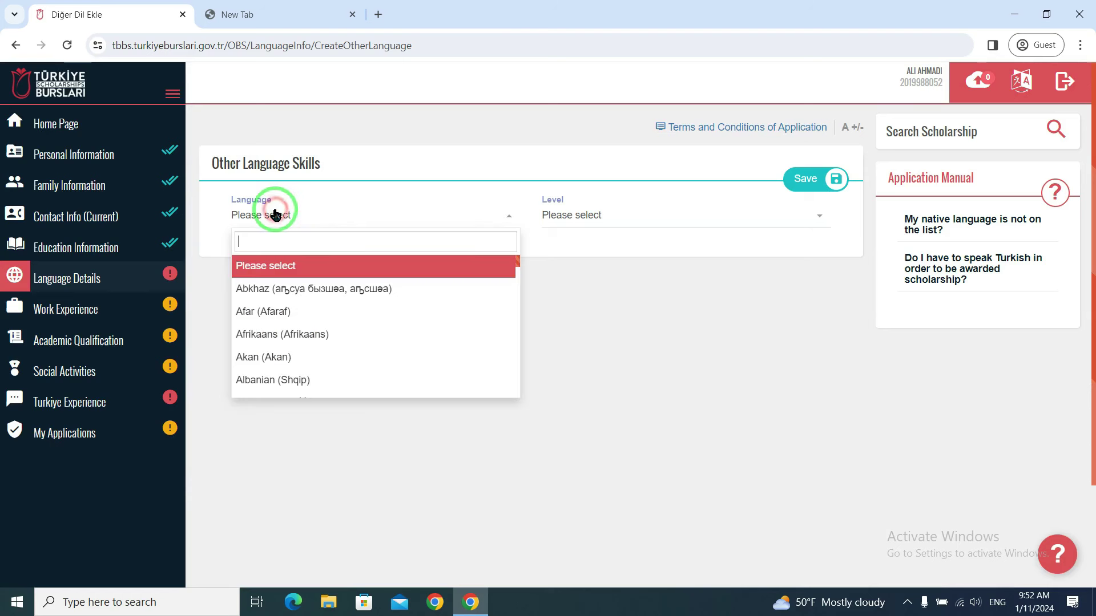
pyautogui.write('Pash')
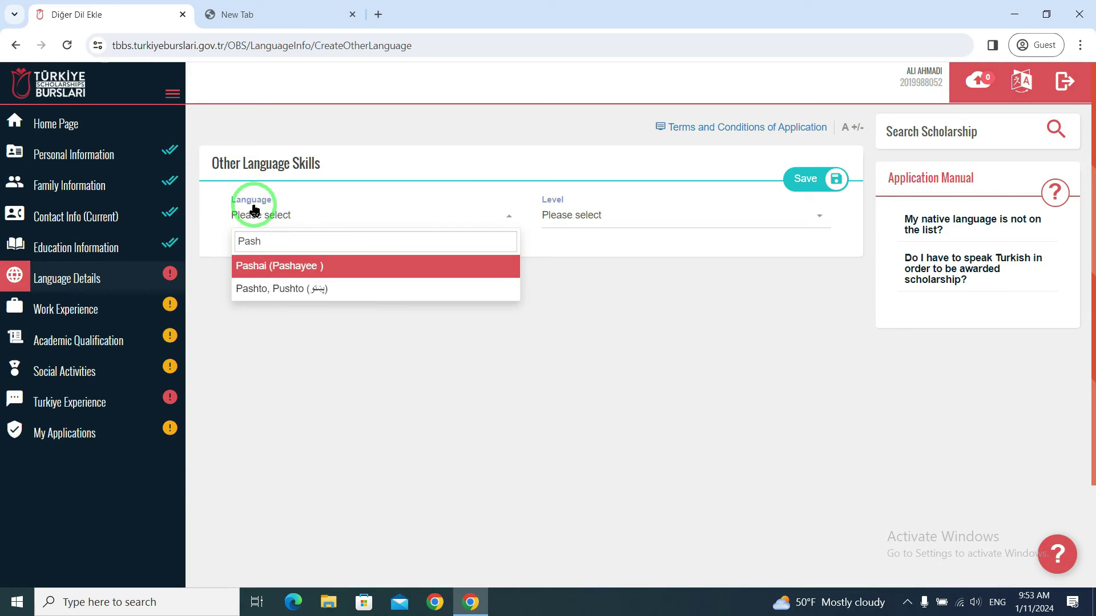
pyautogui.click(269, 295)
pyautogui.click(587, 214)
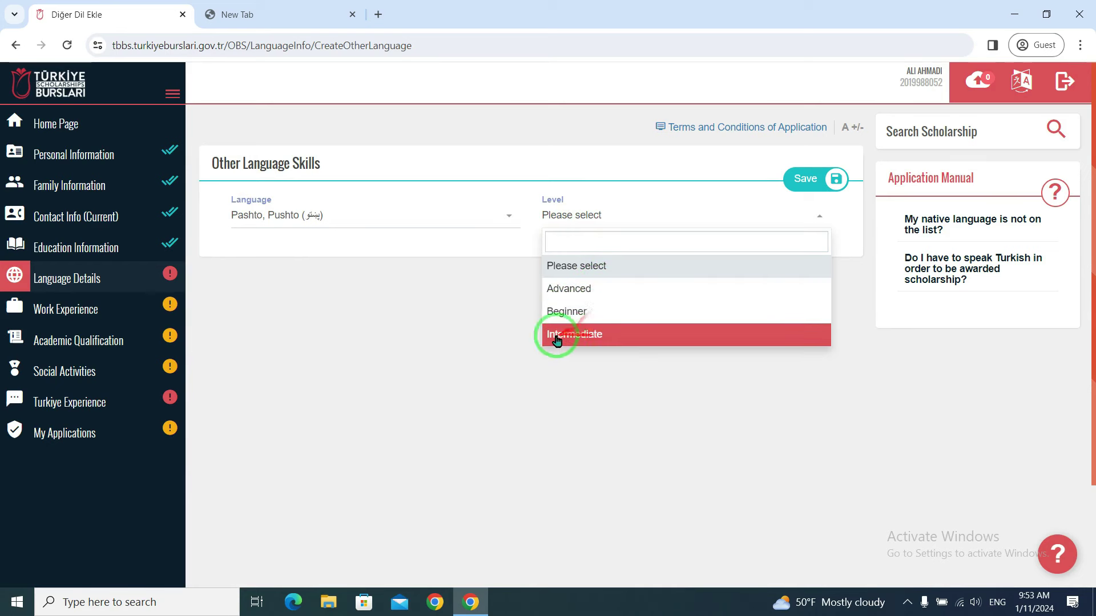
pyautogui.click(583, 338)
pyautogui.click(816, 179)
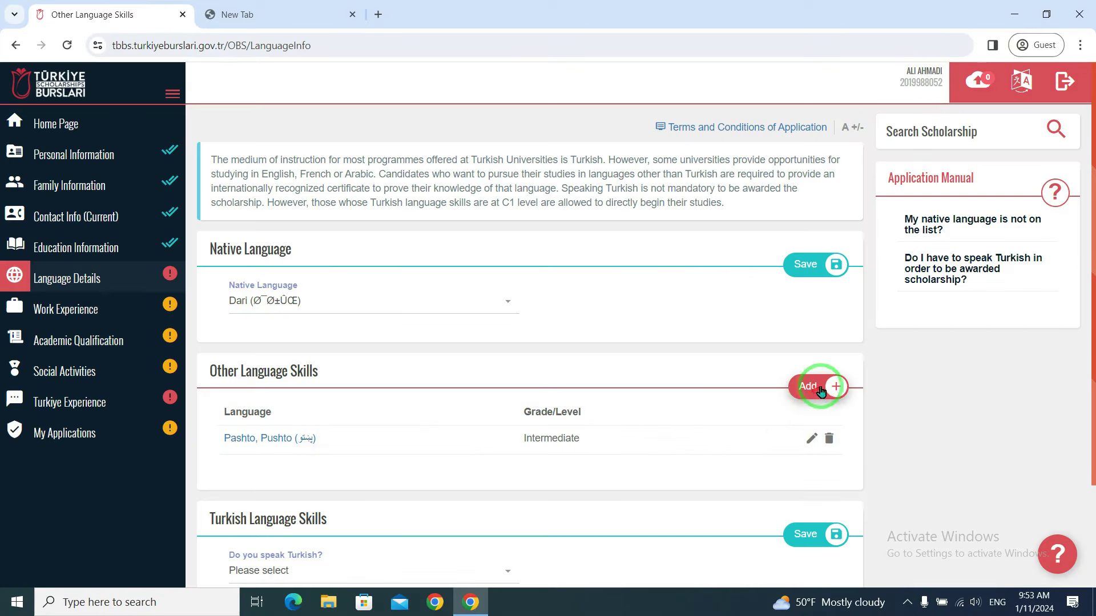
# - Answer No to 'Do you speak Turkish?' and save the Turkish Language Skills
pyautogui.moveTo(815, 392); pyautogui.dragTo(793, 265)
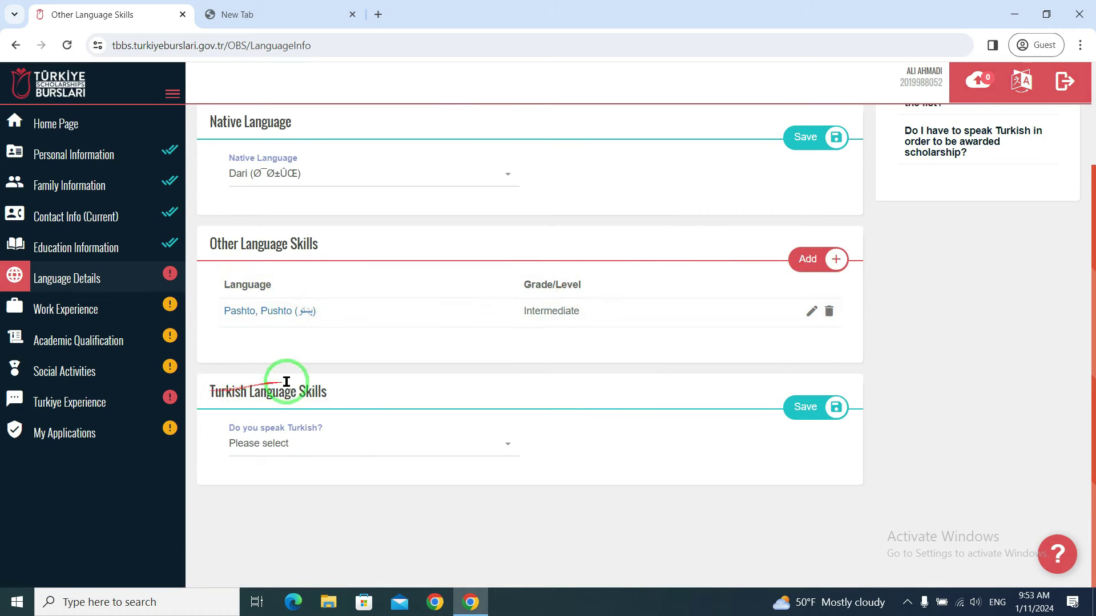
pyautogui.click(313, 444)
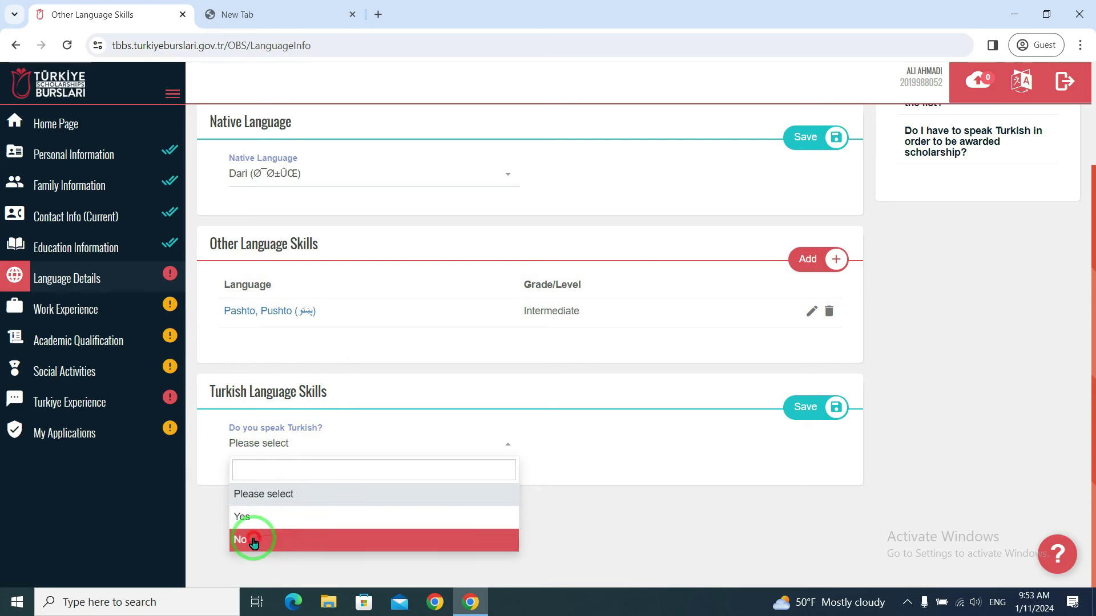
pyautogui.click(291, 540)
pyautogui.click(833, 405)
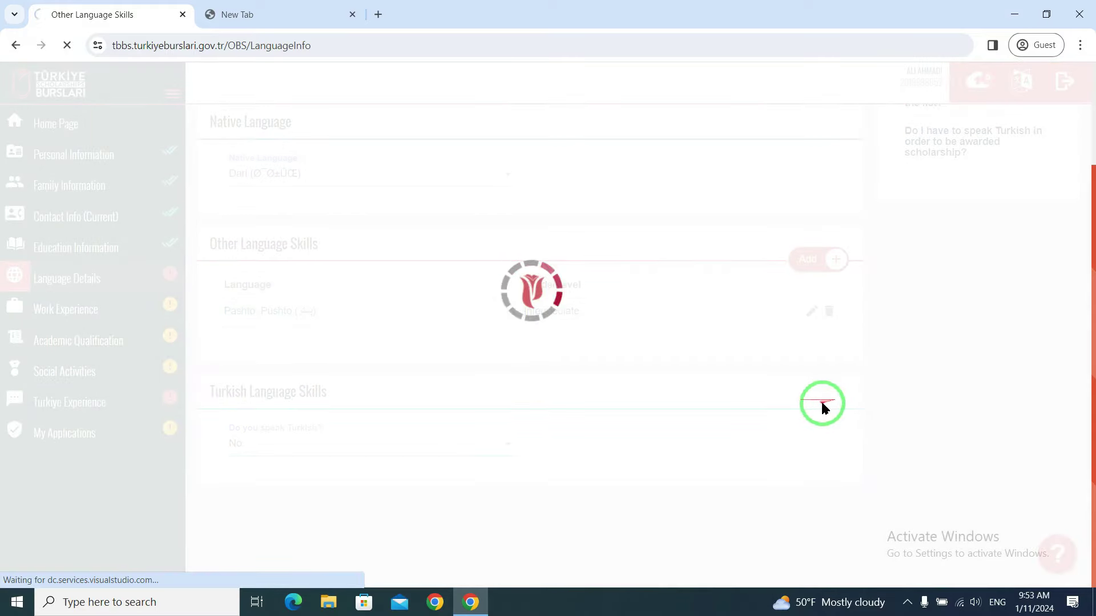
pyautogui.scroll(-1, 839, 384)
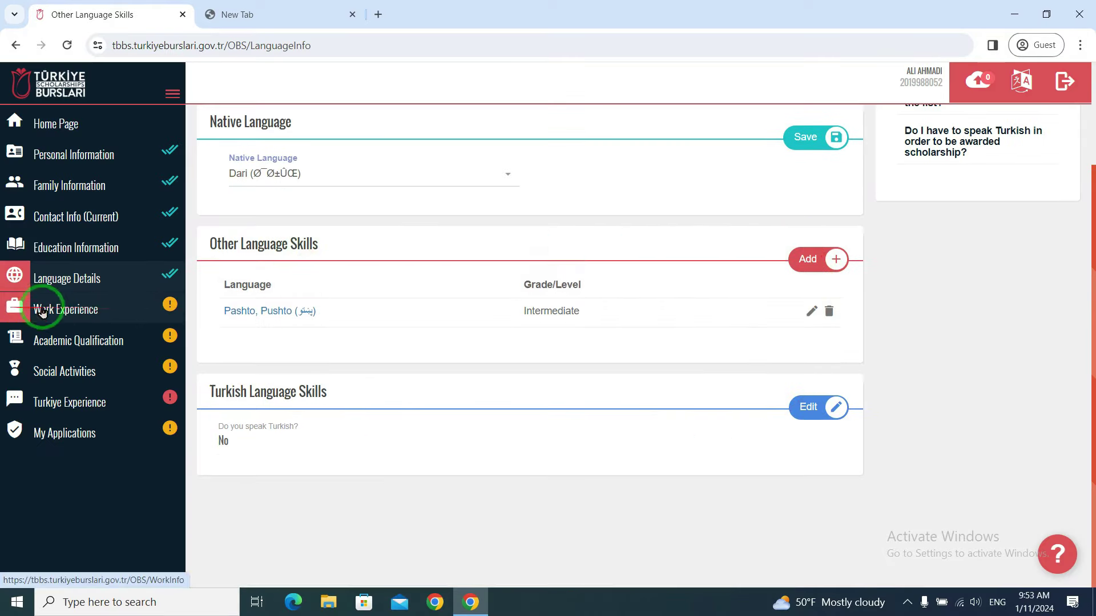
# - Add a new work experience entry with country Afghanistan and company ABC
pyautogui.click(80, 311)
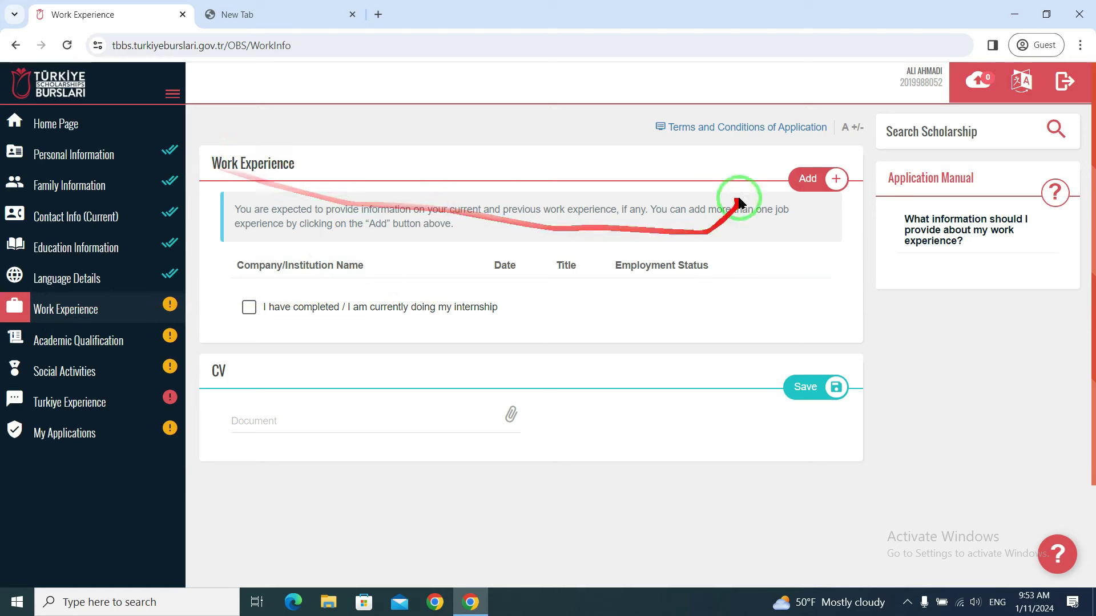
pyautogui.click(809, 179)
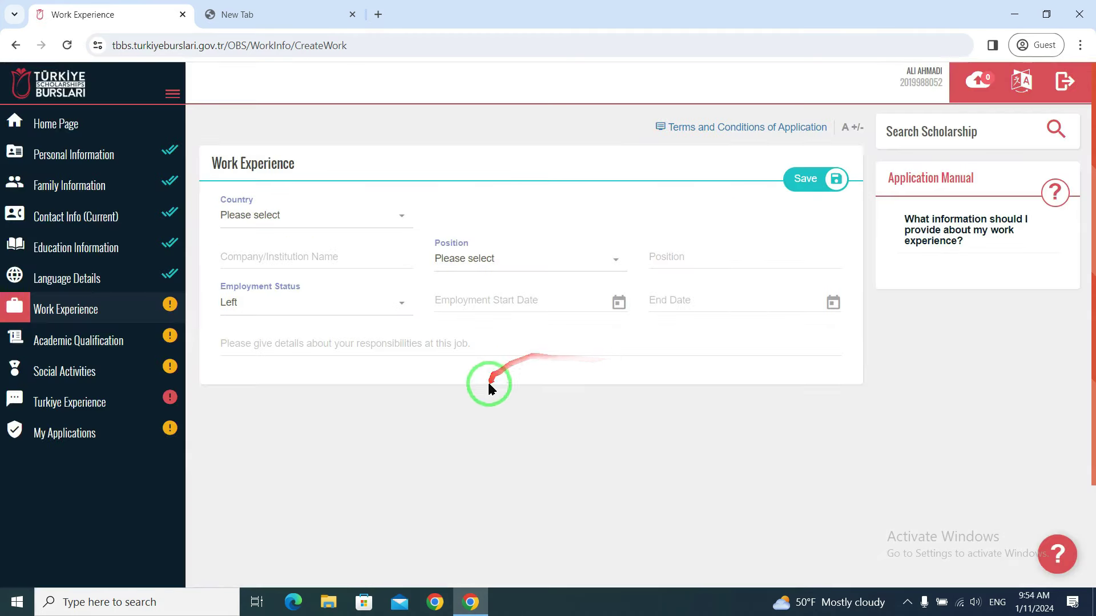
pyautogui.click(347, 218)
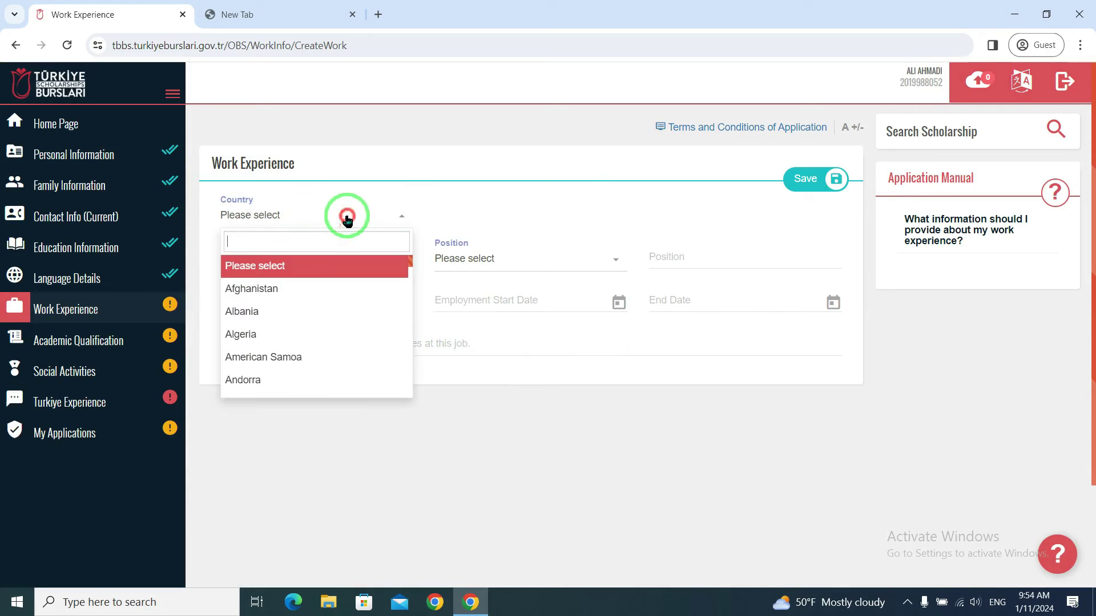
pyautogui.click(237, 288)
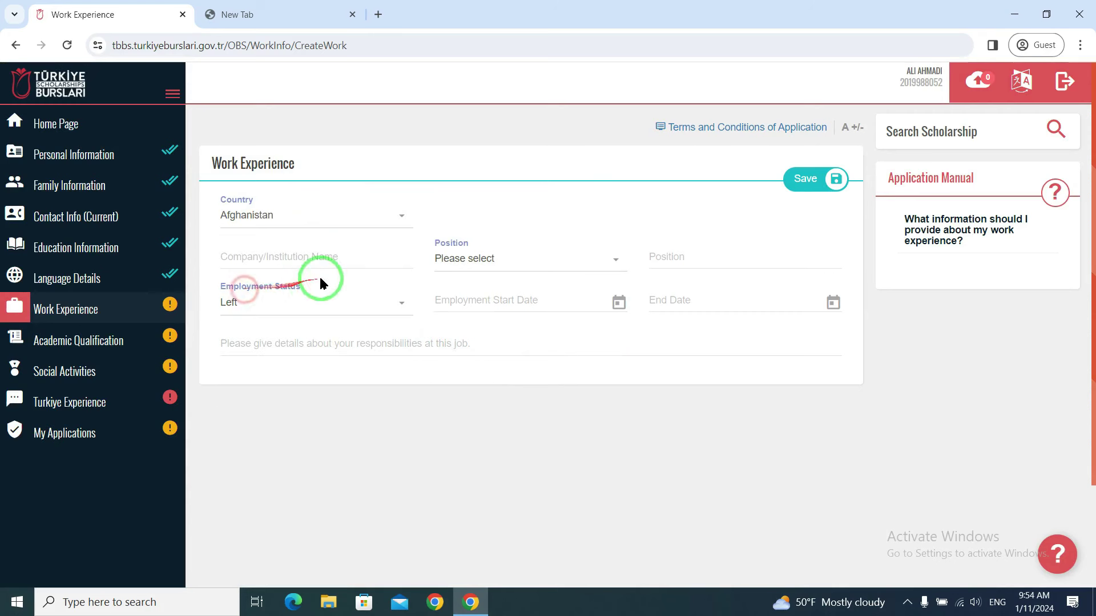
pyautogui.click(332, 252)
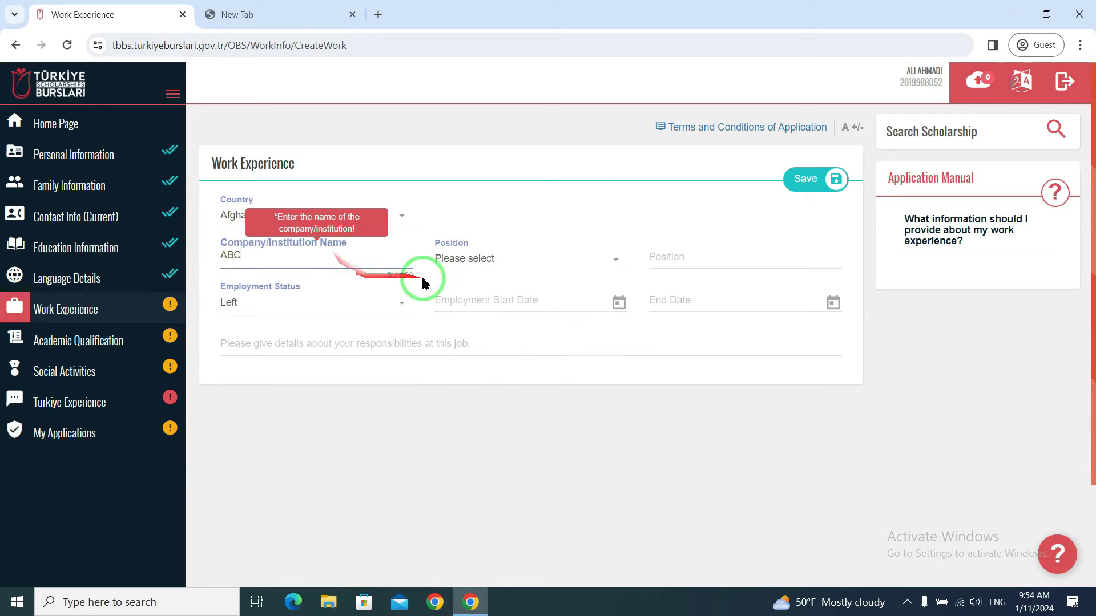
# - Choose Accountant as the position and enter NA as the position title
pyautogui.click(483, 261)
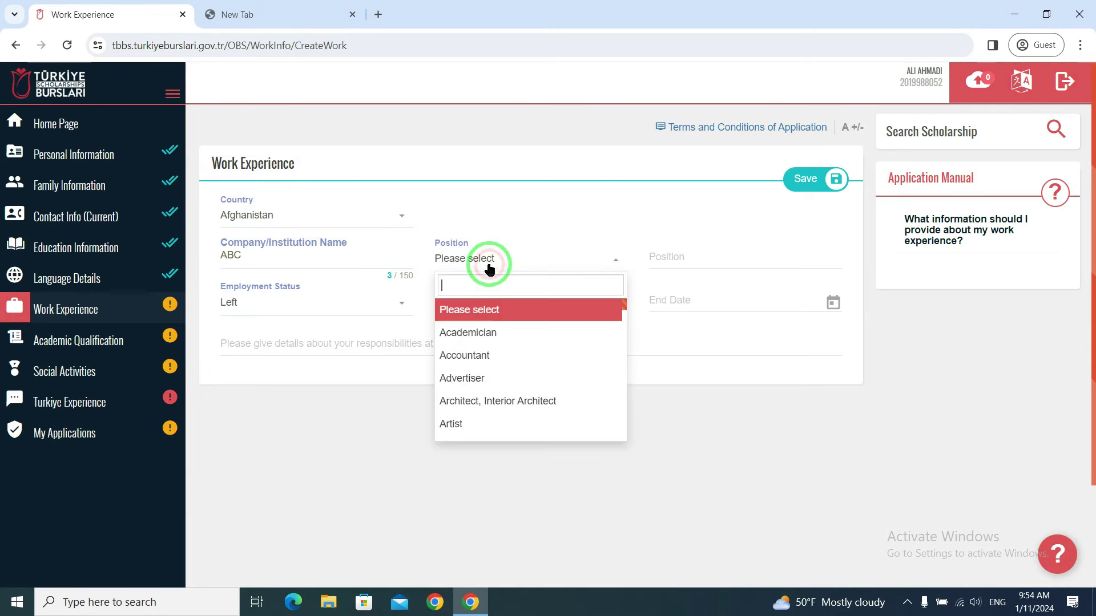
pyautogui.click(458, 362)
pyautogui.click(516, 262)
pyautogui.scroll(-10, 505, 408)
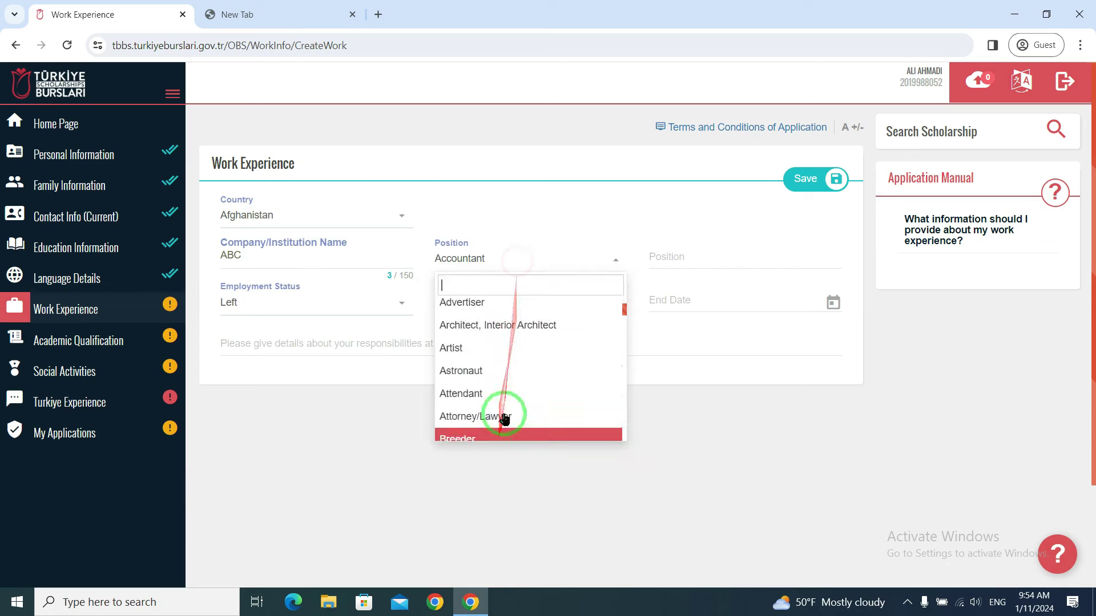
pyautogui.scroll(-5, 513, 389)
pyautogui.scroll(15, 514, 387)
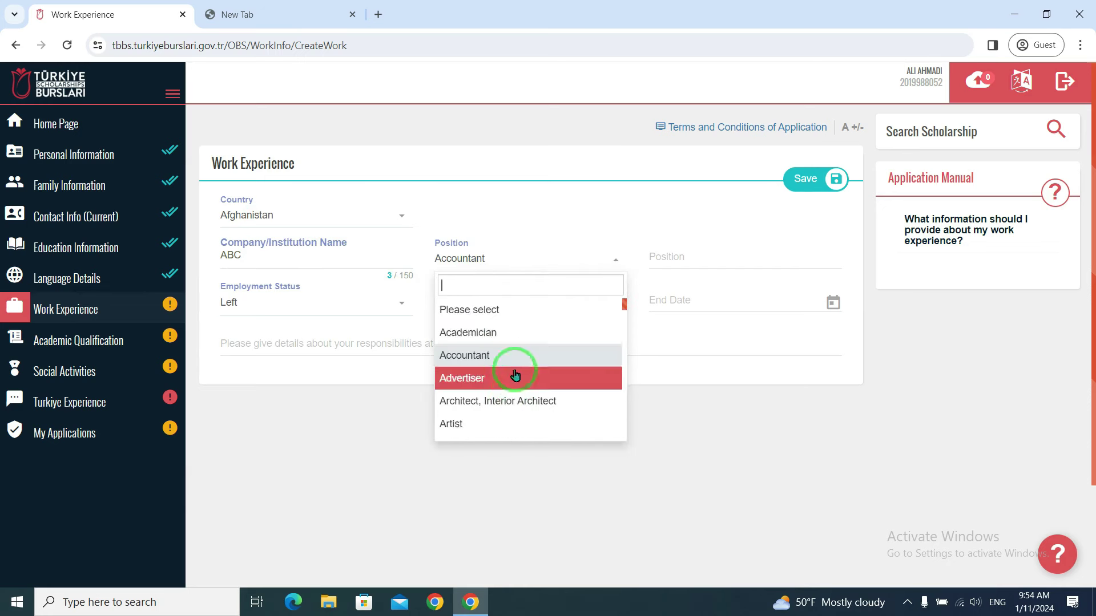
pyautogui.click(496, 206)
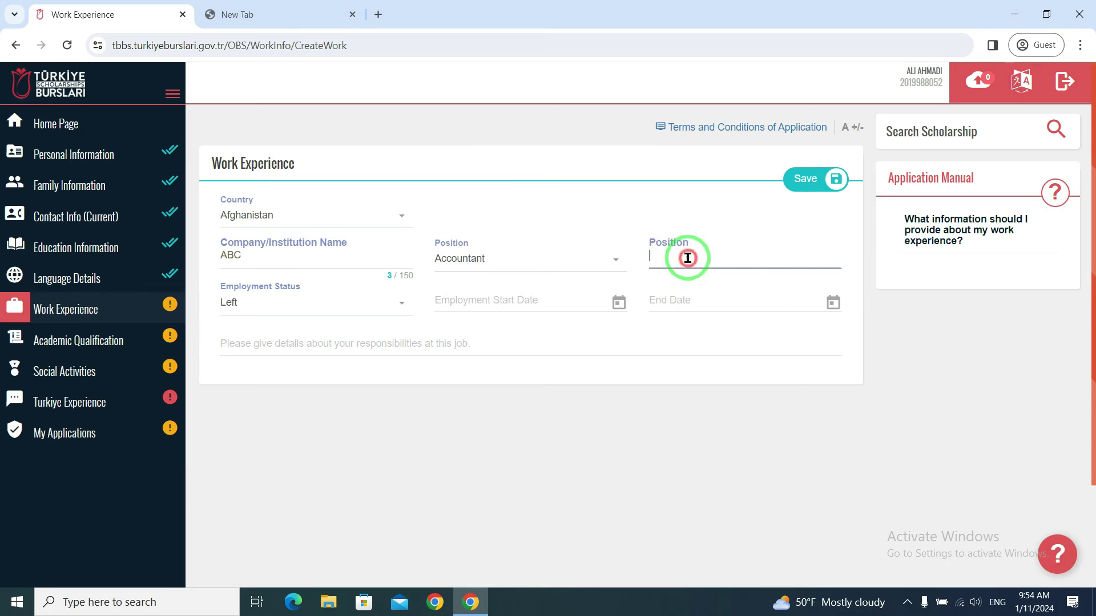
pyautogui.click(463, 261)
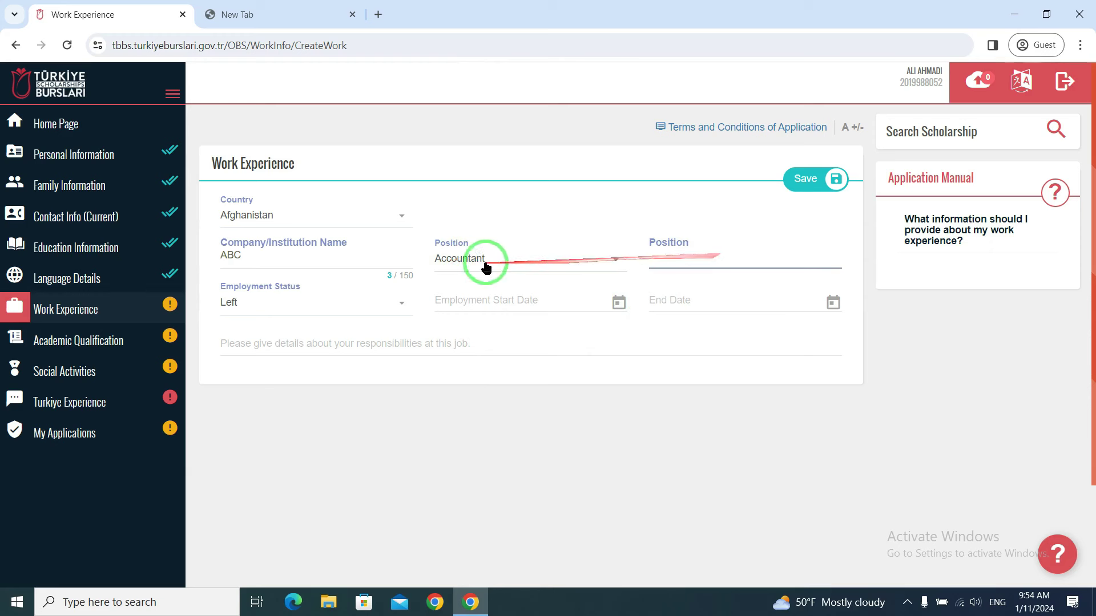
pyautogui.click(704, 259)
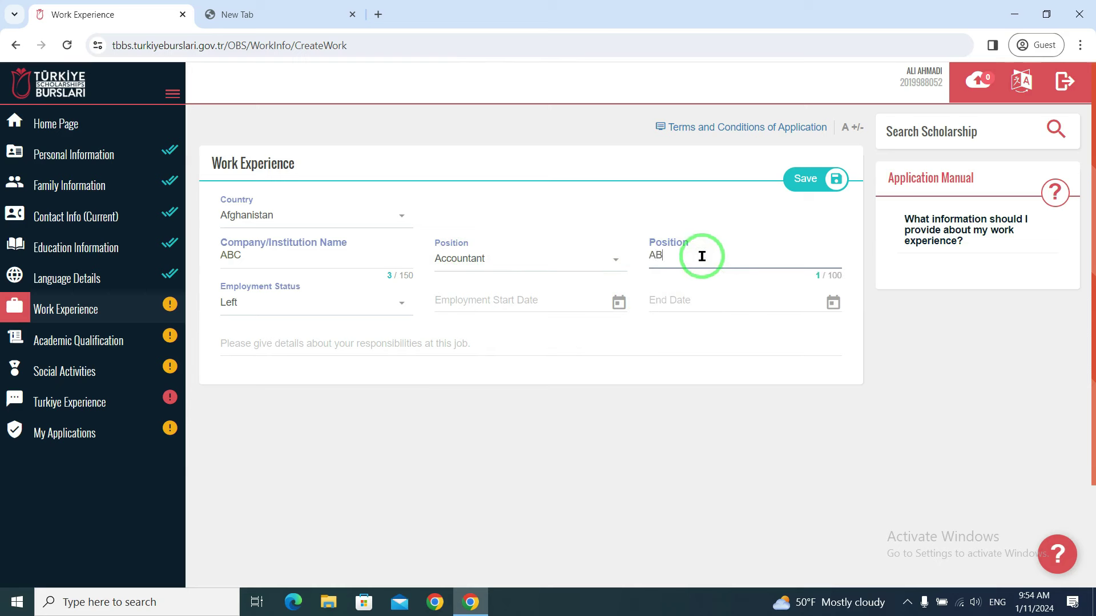
pyautogui.click(454, 259)
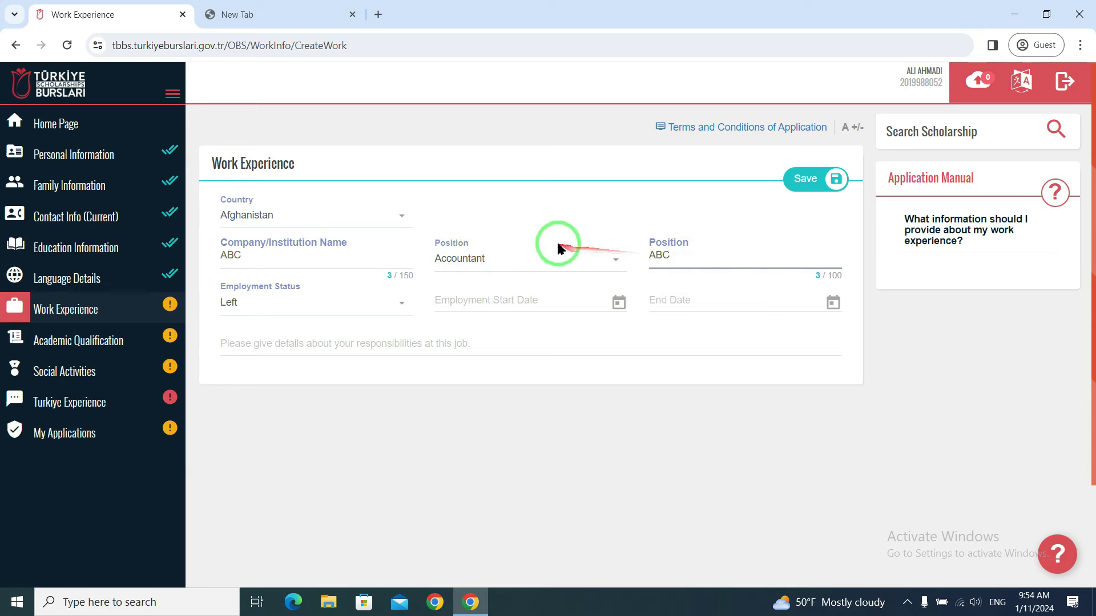
pyautogui.doubleClick(669, 256)
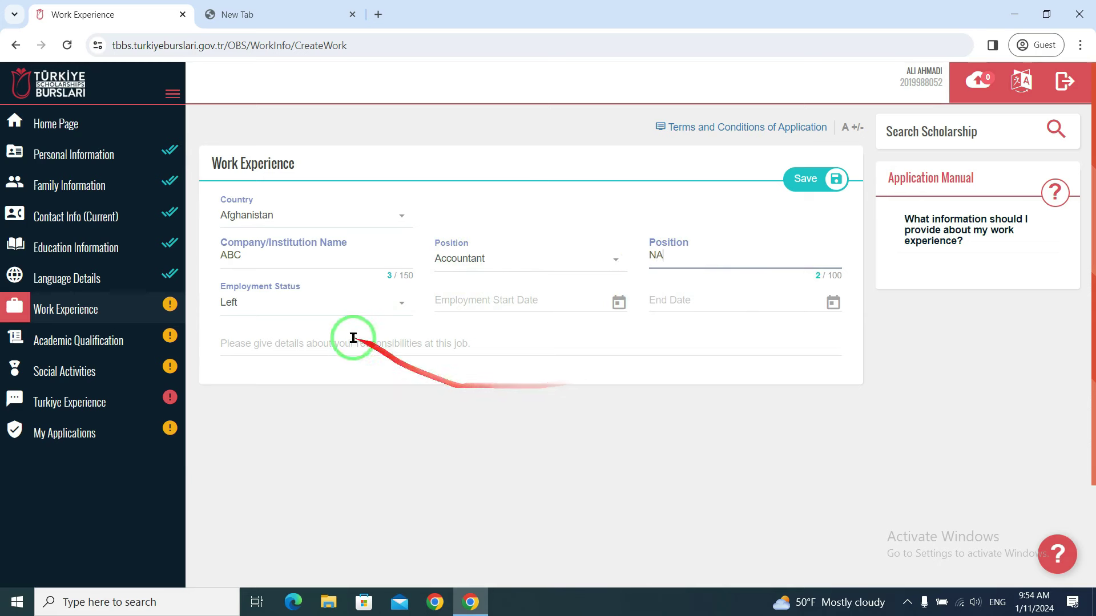
# - Set the employment status to Left
pyautogui.click(294, 306)
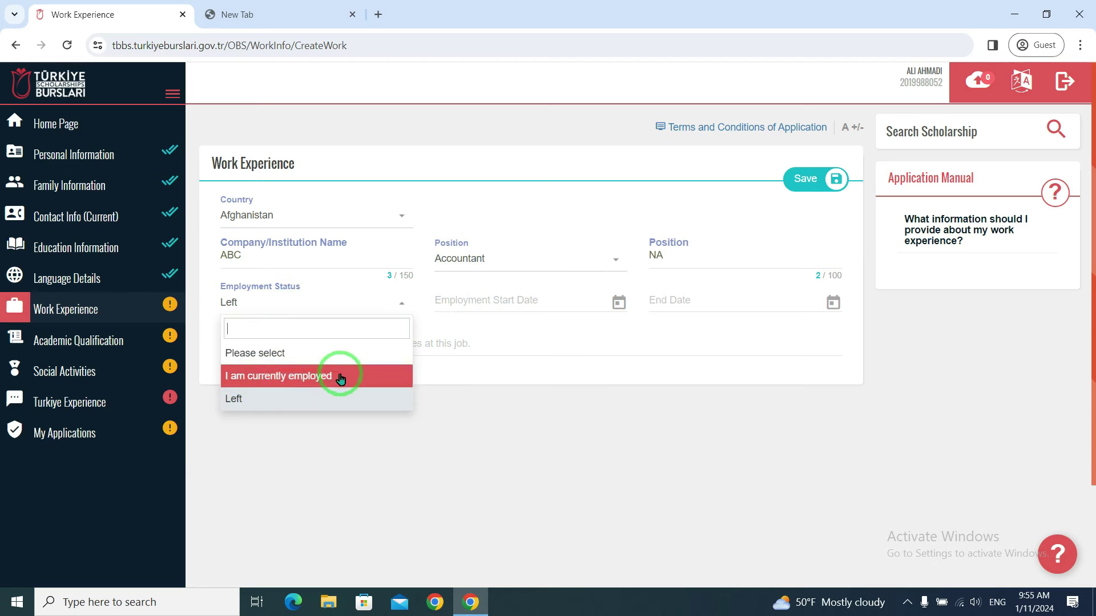
pyautogui.click(243, 402)
pyautogui.click(296, 300)
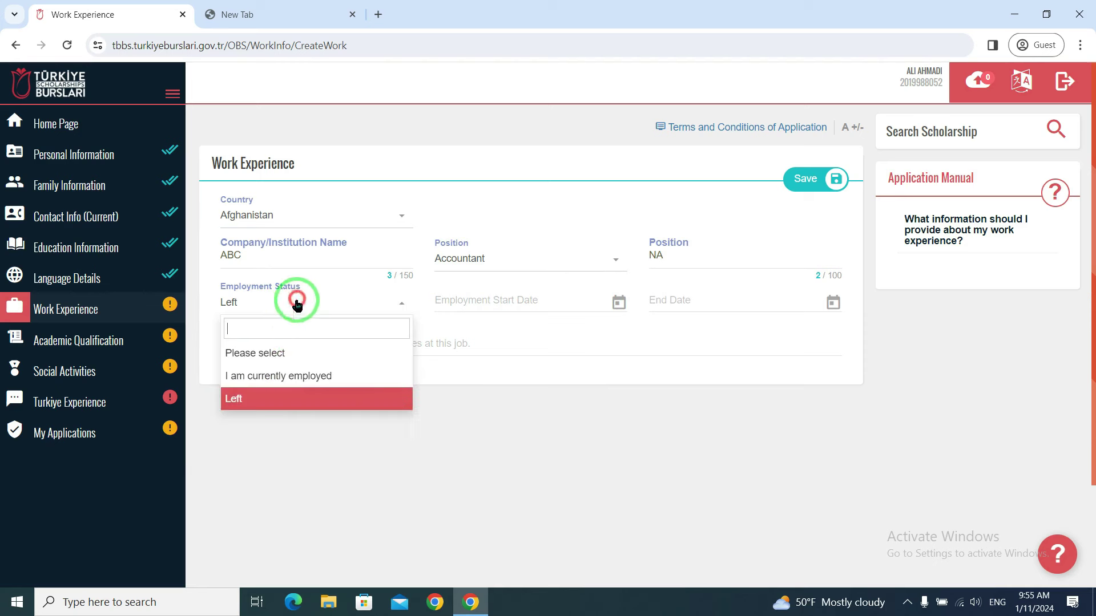
pyautogui.click(266, 382)
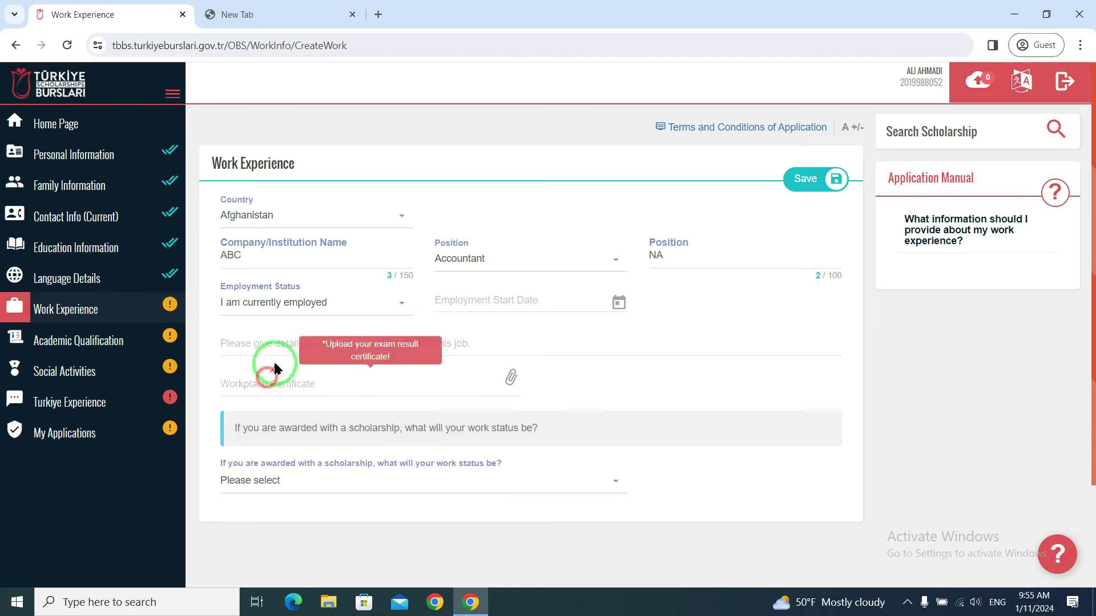
pyautogui.click(313, 302)
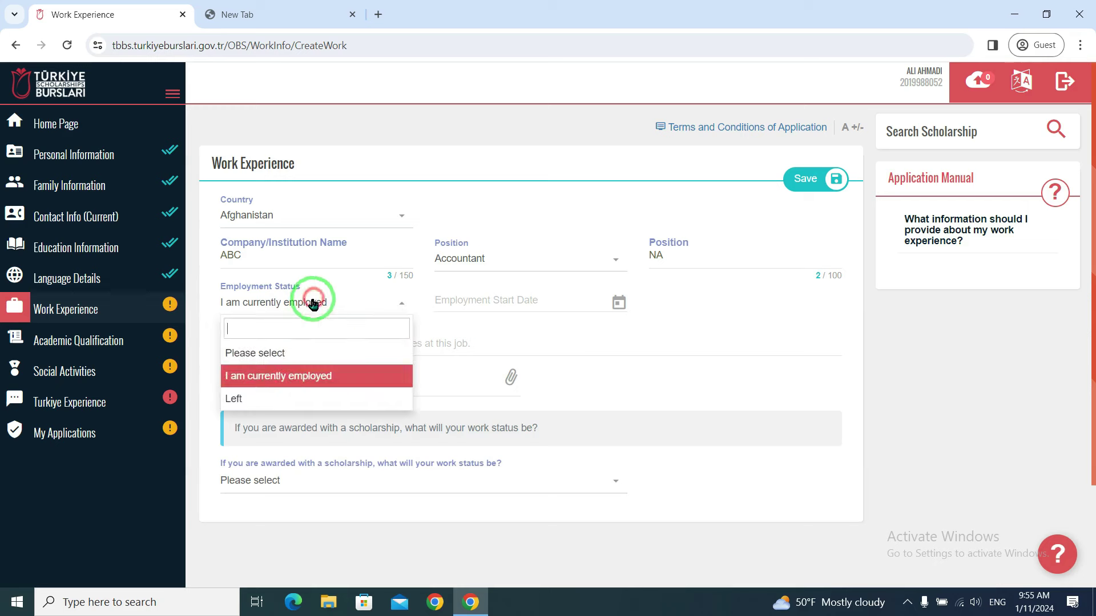
pyautogui.click(244, 394)
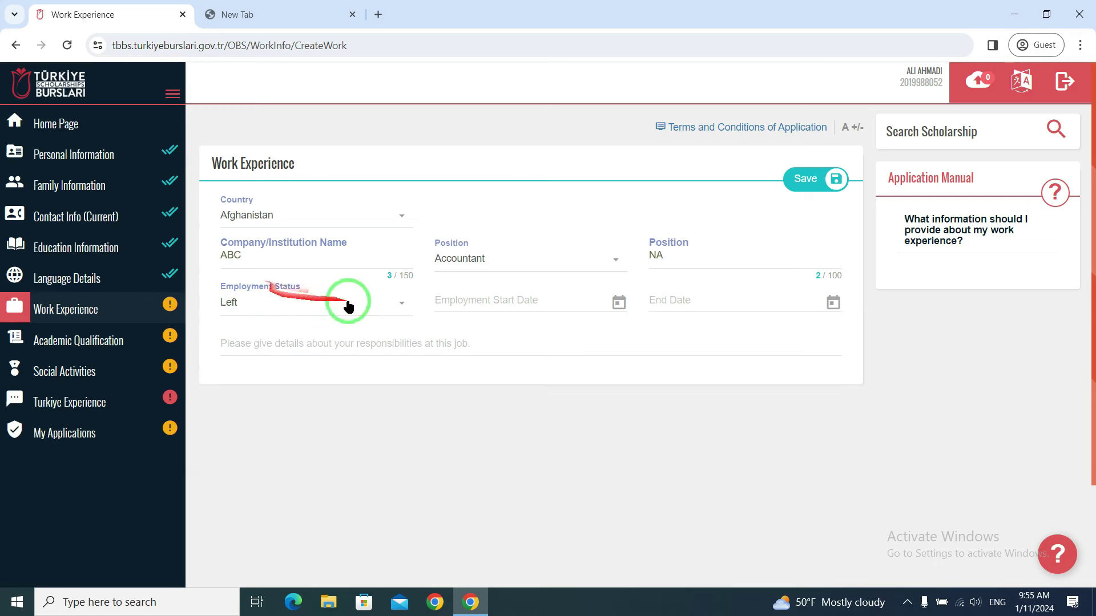
pyautogui.click(507, 299)
# - Set the start date to 01/01/2020 and the end date to 31/12/2021
pyautogui.click(485, 117)
pyautogui.click(460, 120)
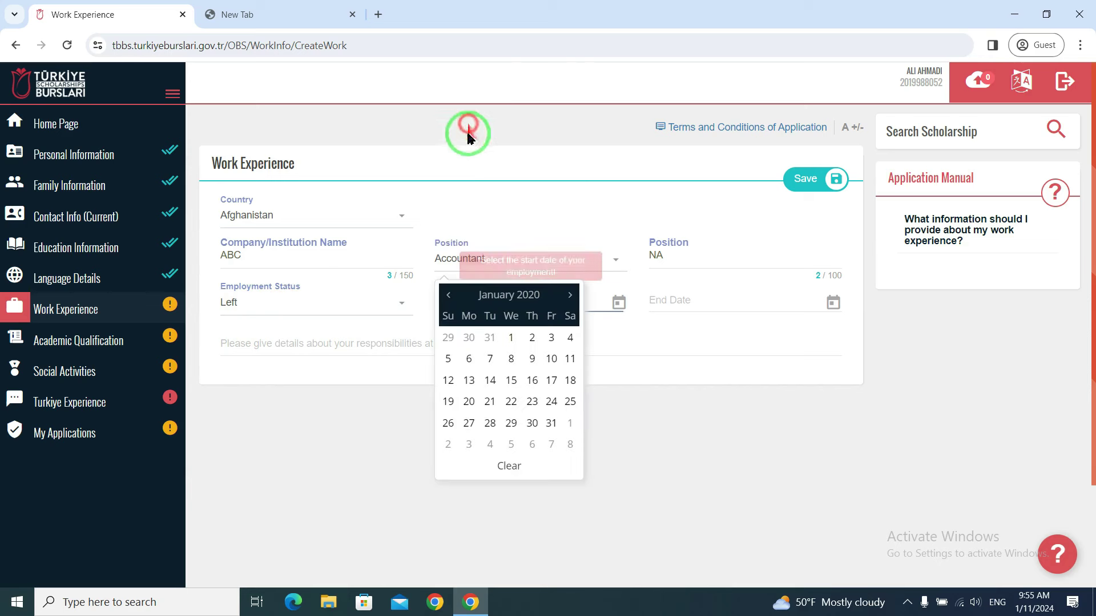
pyautogui.click(510, 341)
pyautogui.click(685, 301)
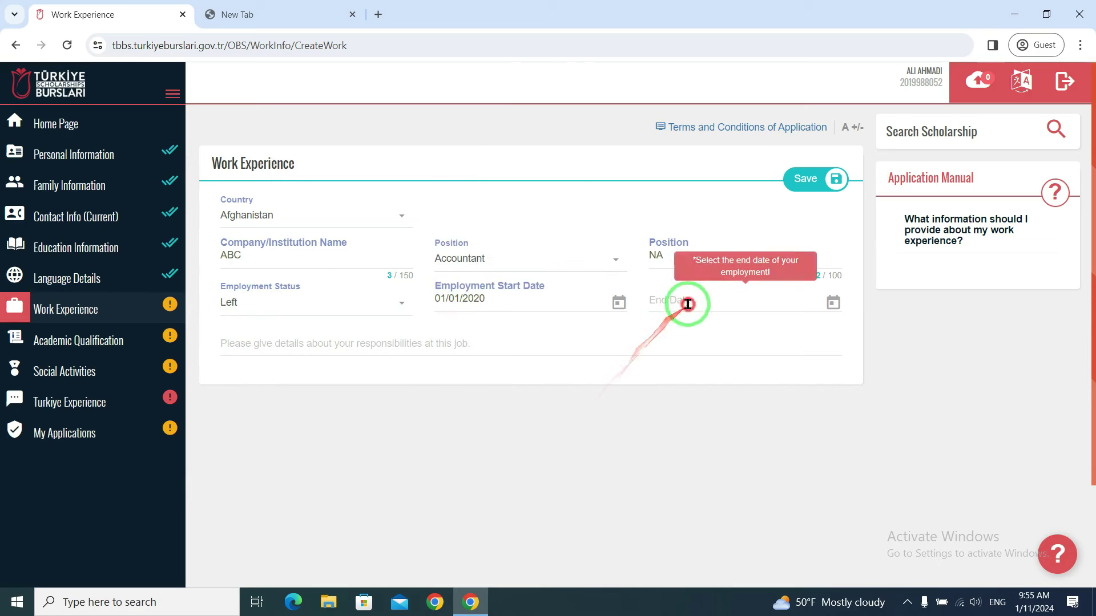
pyautogui.click(734, 141)
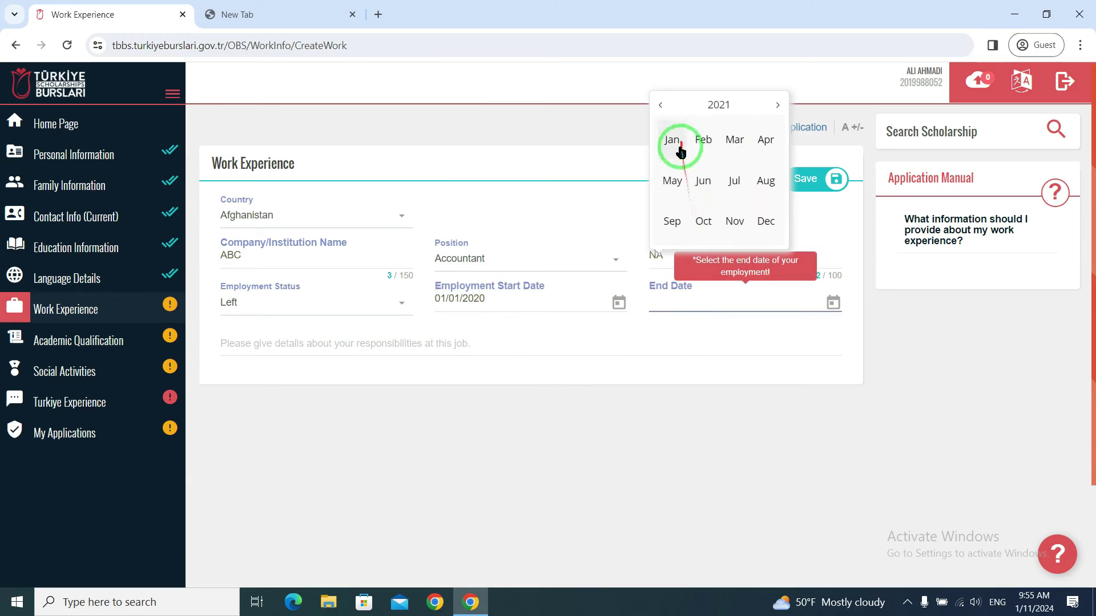
pyautogui.click(767, 222)
pyautogui.click(765, 213)
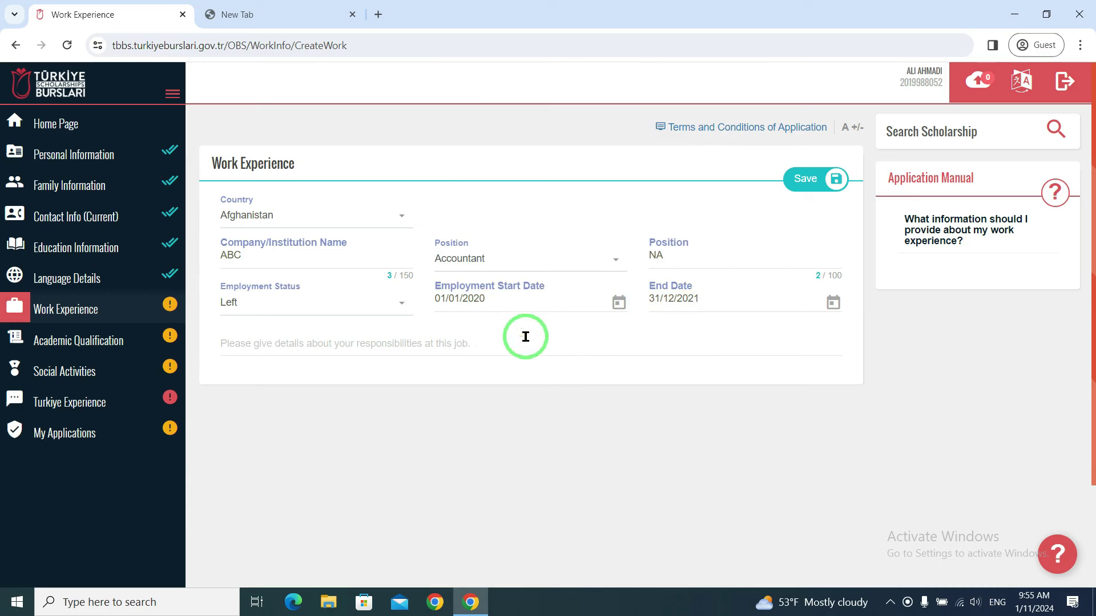
# - Describe the job responsibilities and save the work experience entry
pyautogui.click(423, 350)
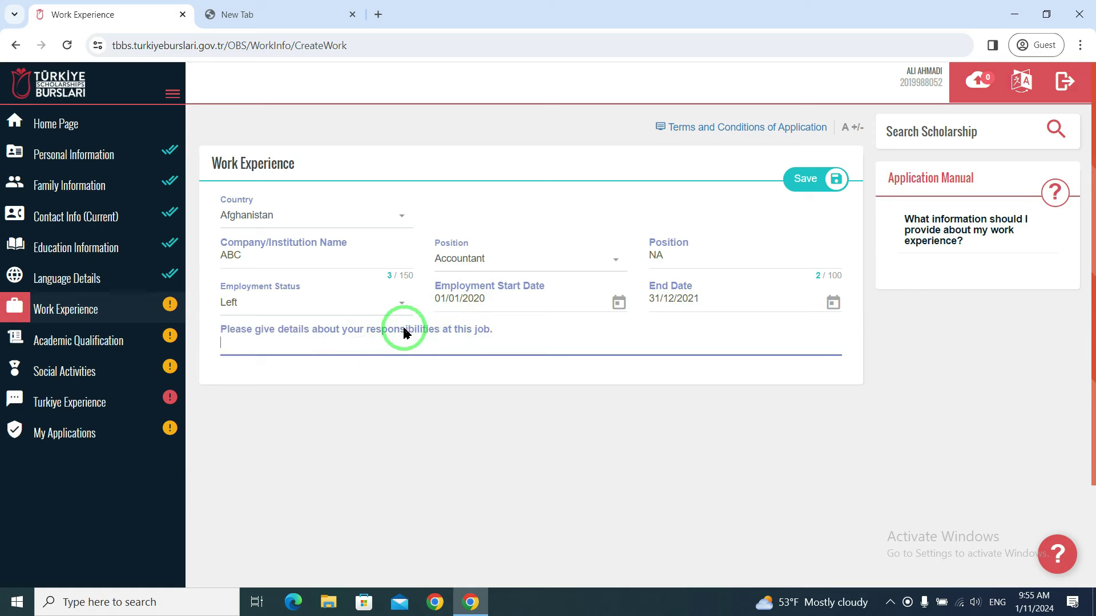
pyautogui.click(376, 344)
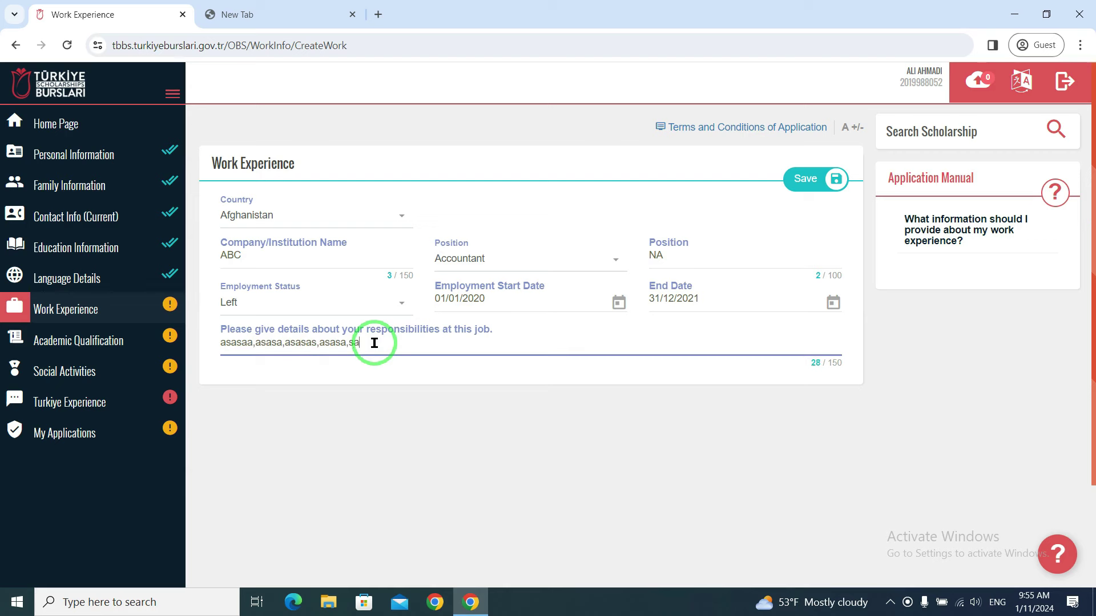
pyautogui.moveTo(376, 343); pyautogui.dragTo(152, 362)
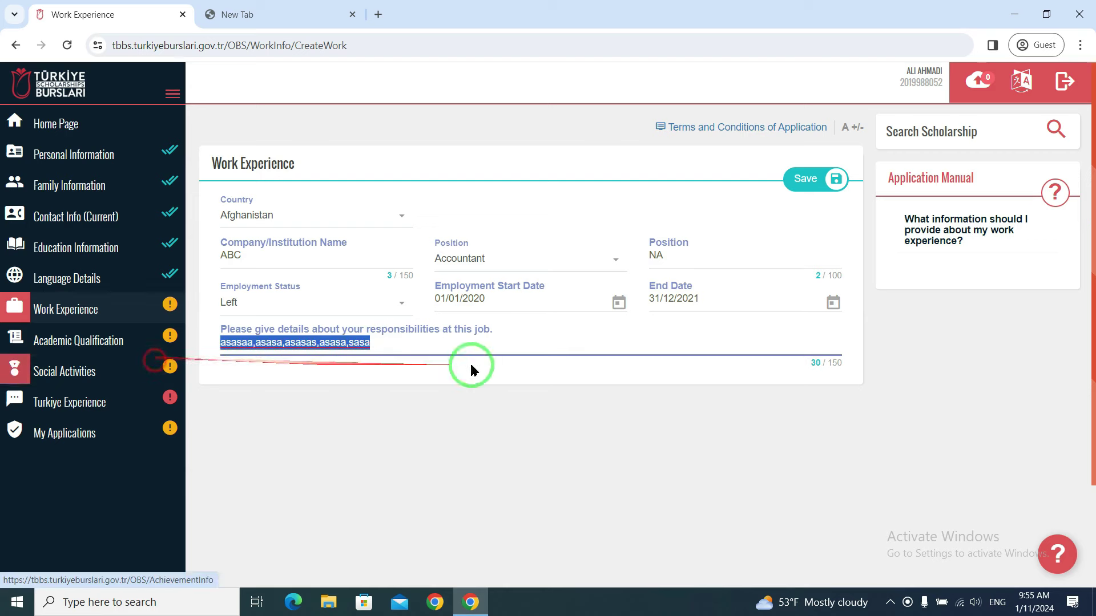
pyautogui.click(813, 179)
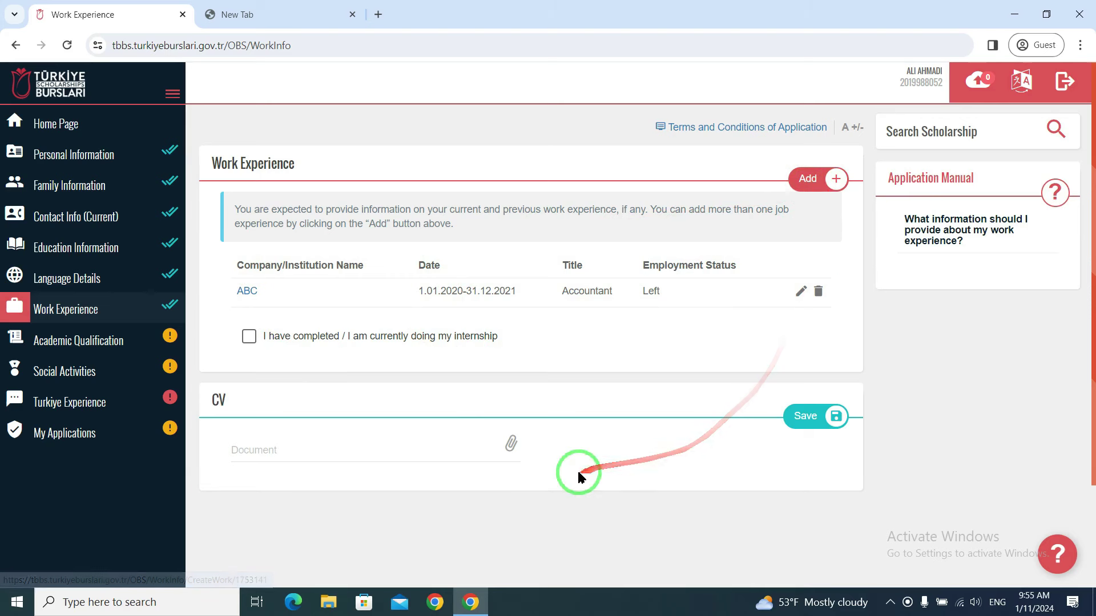
# - Attach the CV file as the Work Experience CV document and save it
pyautogui.scroll(-1, 645, 474)
pyautogui.scroll(-2, 652, 479)
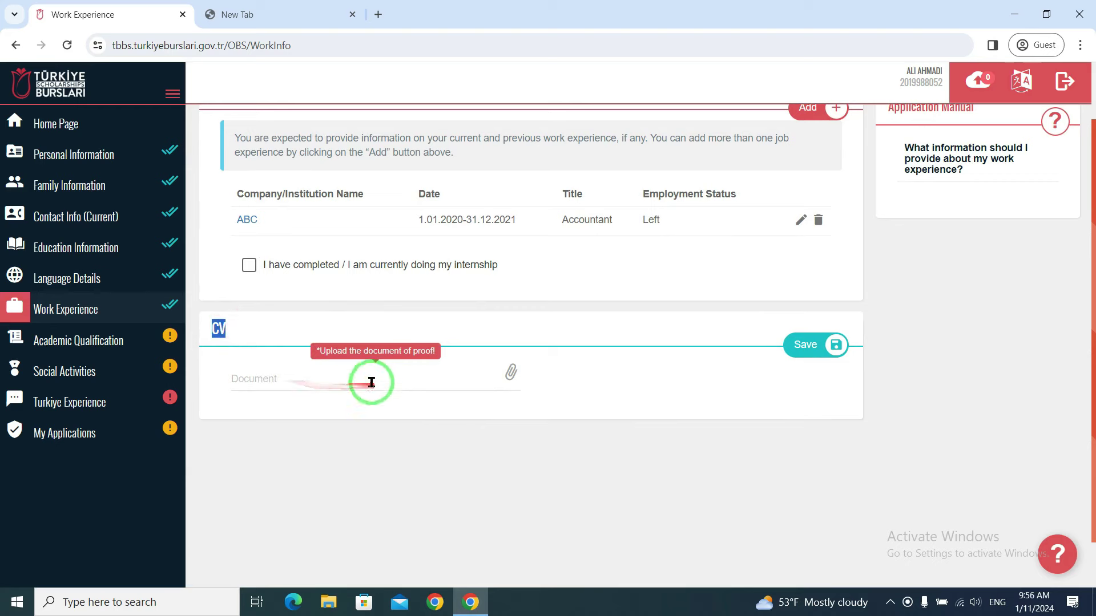
pyautogui.click(323, 381)
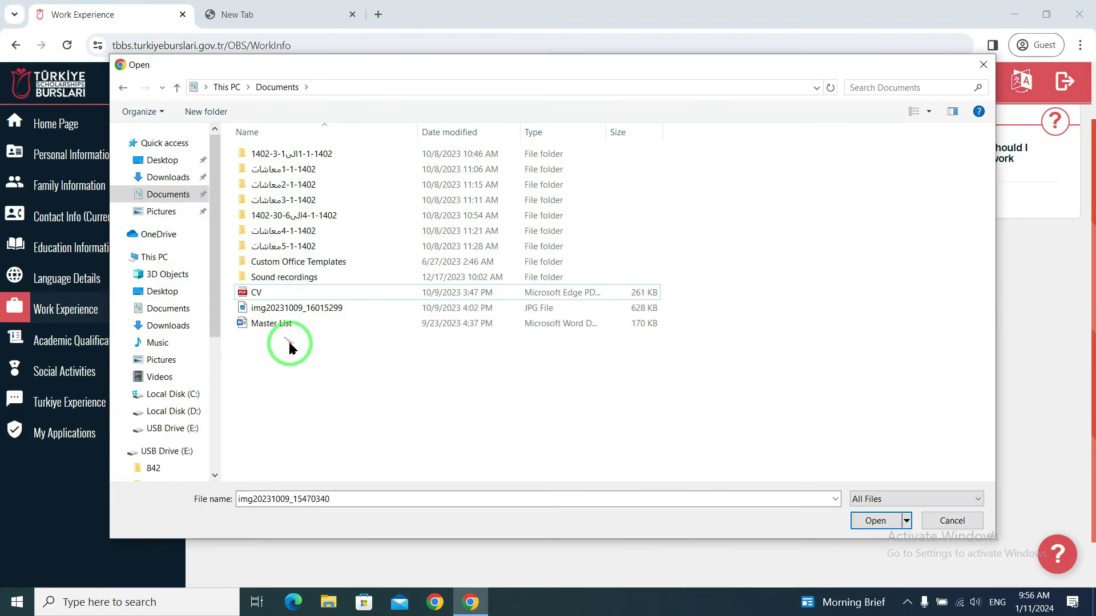
pyautogui.moveTo(269, 292); pyautogui.dragTo(531, 358)
pyautogui.click(875, 521)
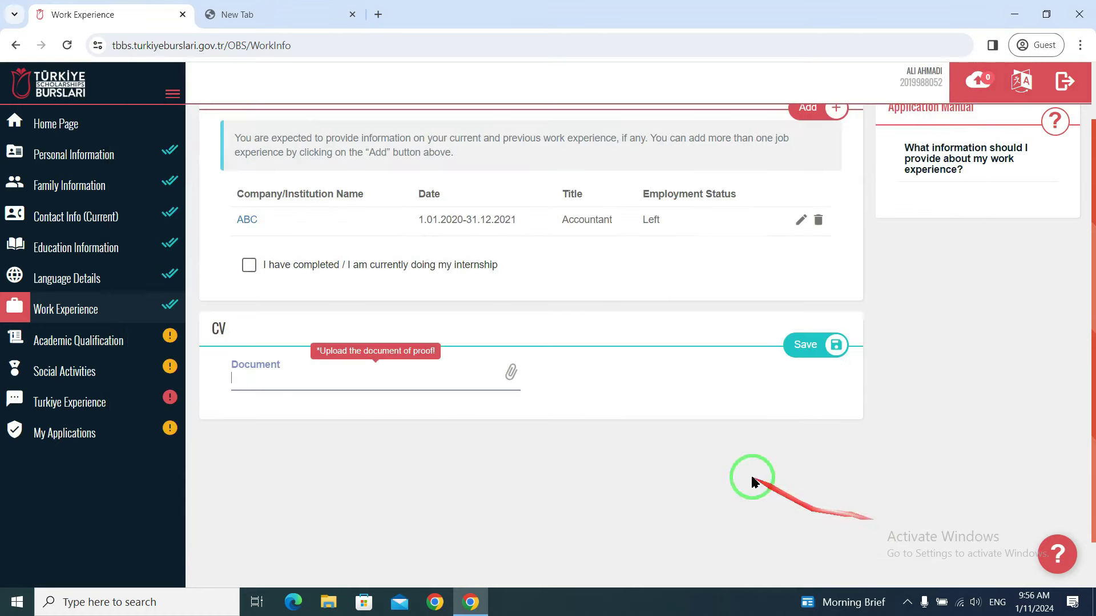
pyautogui.click(822, 345)
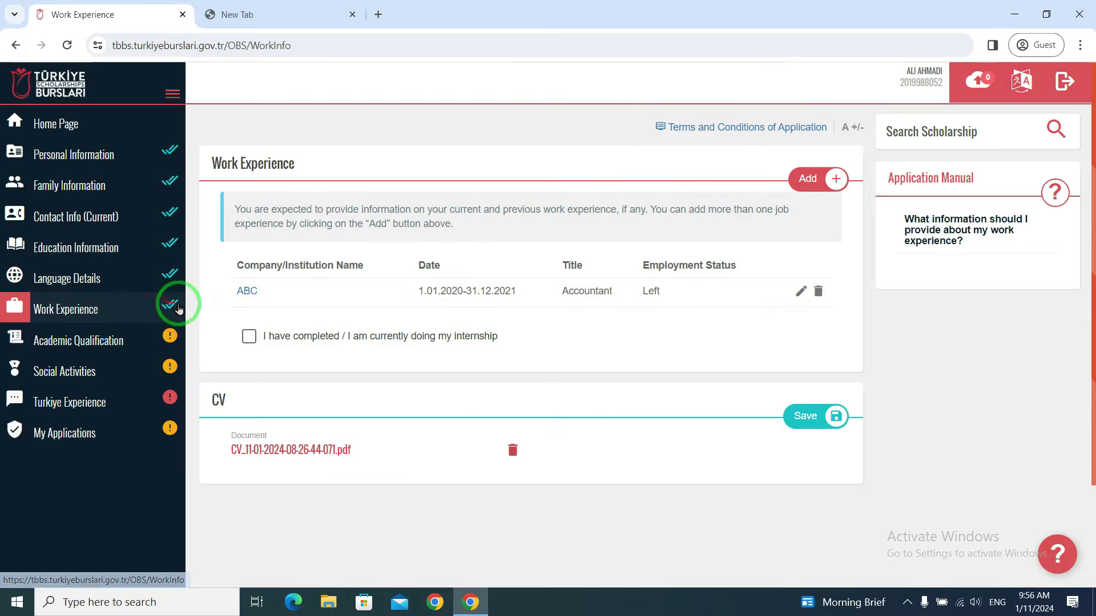
pyautogui.click(86, 345)
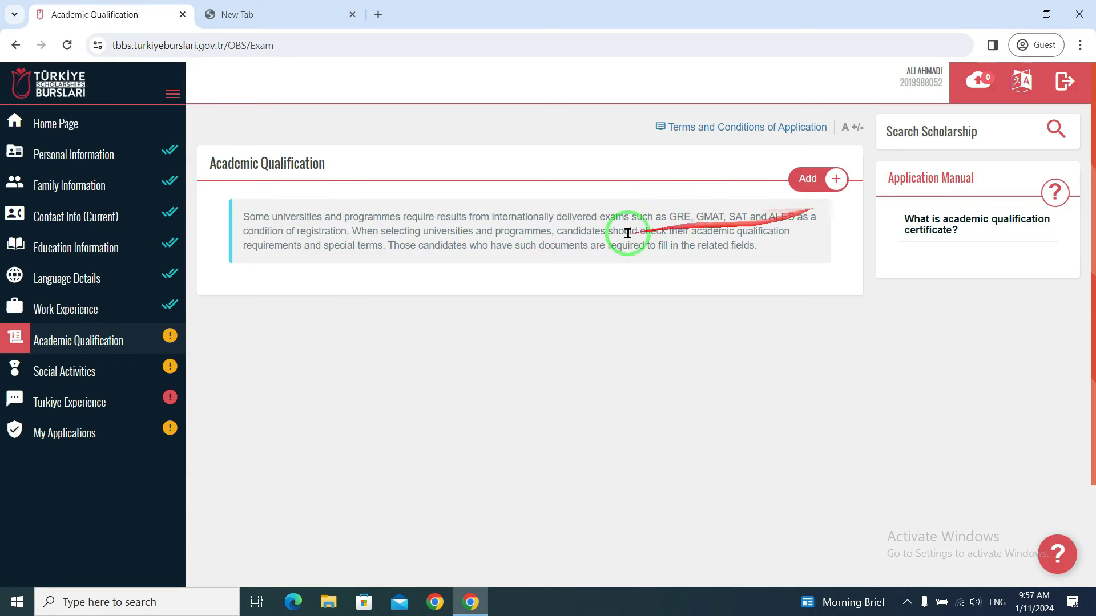
# - Start a new exam entry for GMAT dated 7 February 2023
pyautogui.click(828, 178)
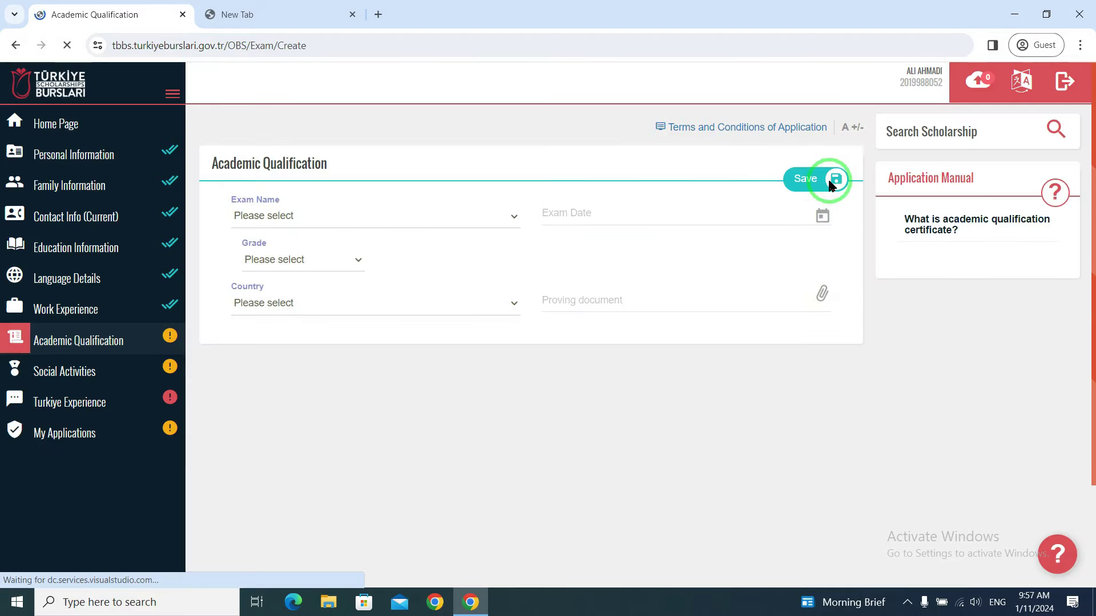
pyautogui.click(318, 216)
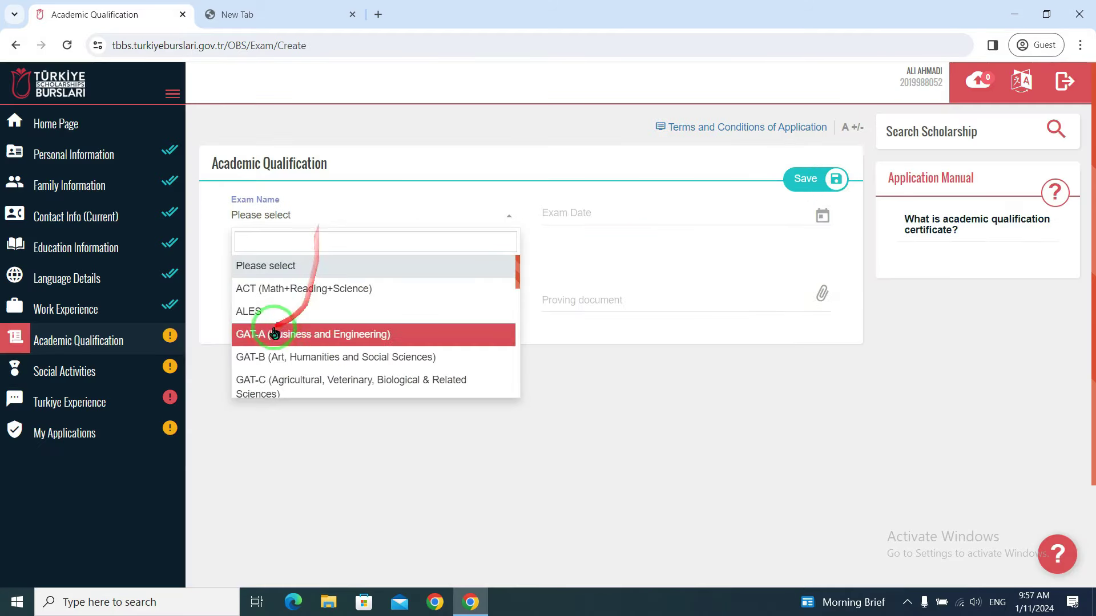
pyautogui.scroll(-3, 274, 334)
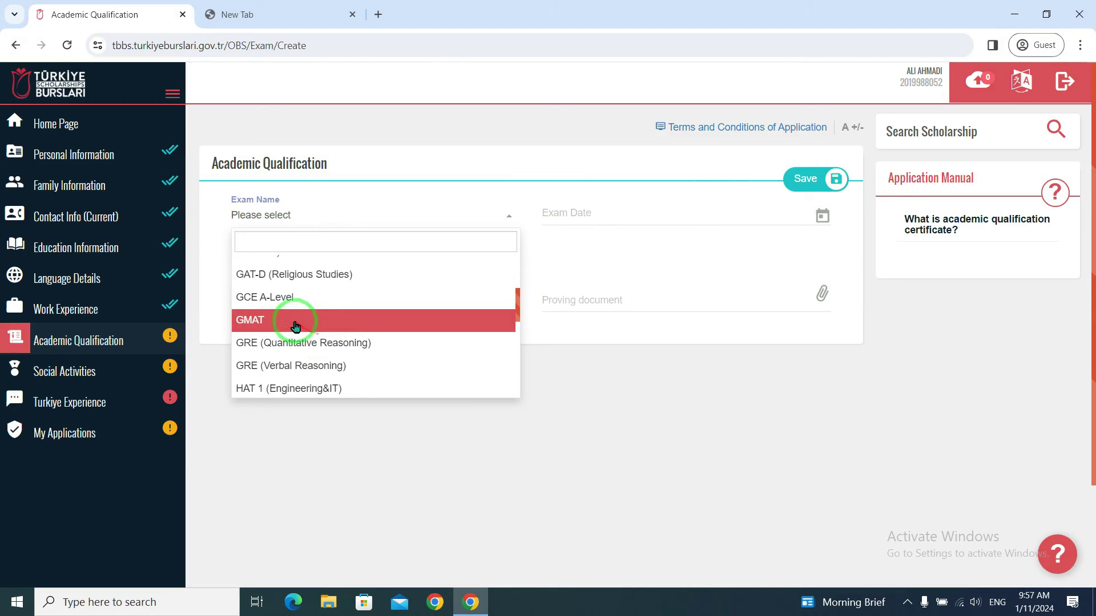
pyautogui.click(320, 315)
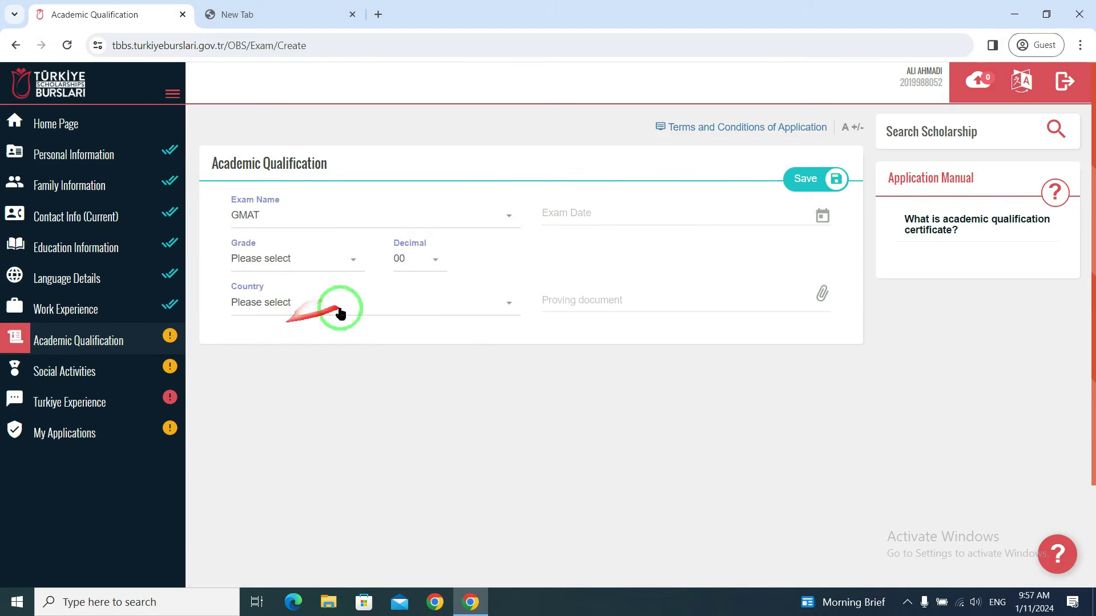
pyautogui.click(605, 212)
pyautogui.click(597, 282)
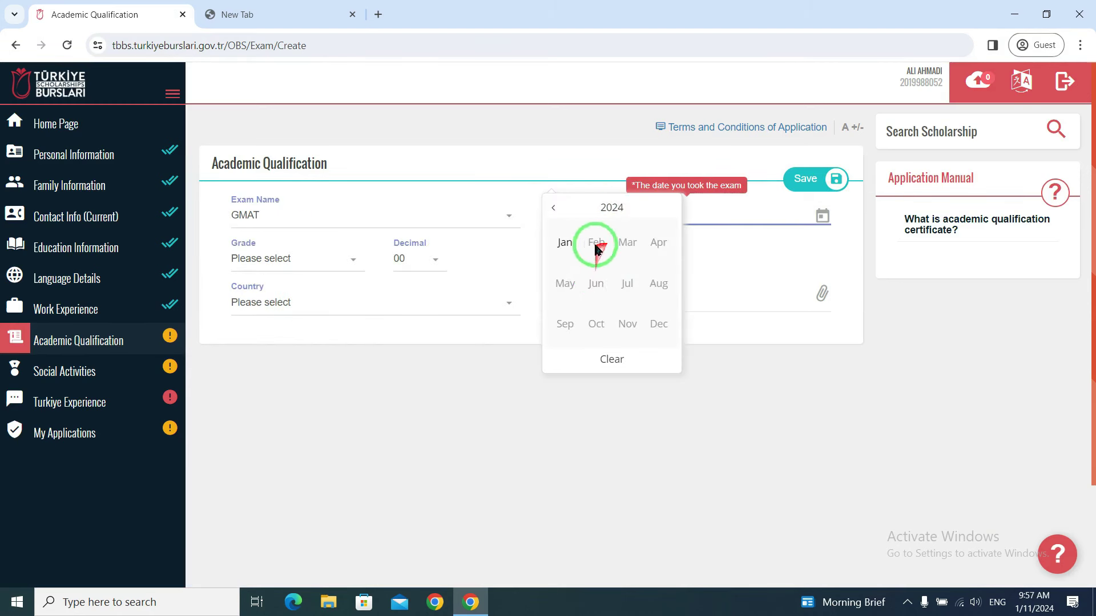
pyautogui.click(553, 208)
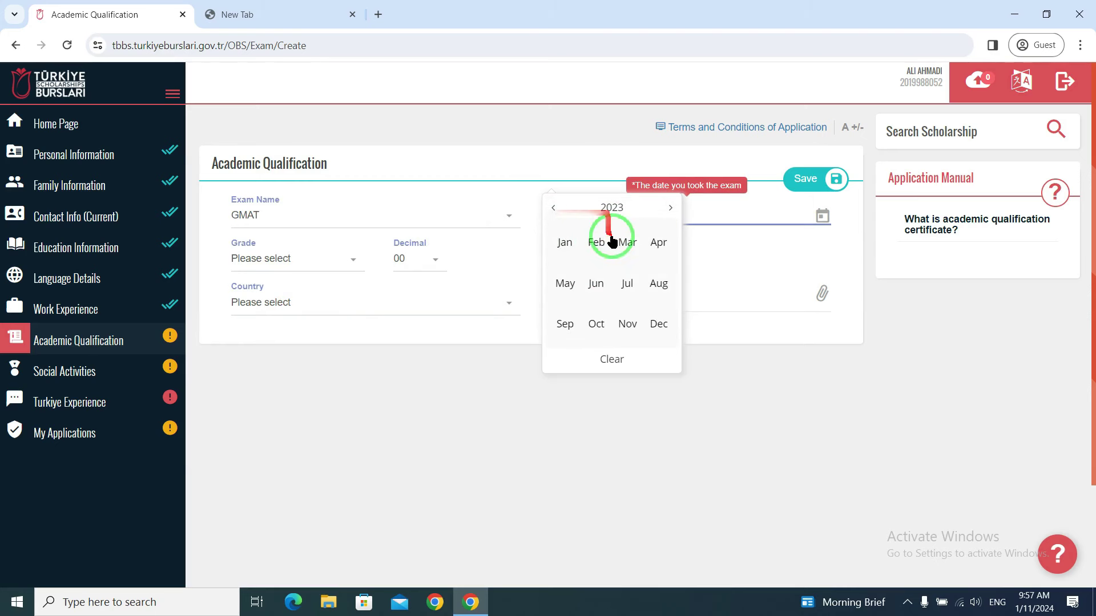
pyautogui.click(600, 243)
pyautogui.click(604, 250)
# - Enter a GMAT grade of 785.02 with Afghanistan as the exam country
pyautogui.click(339, 267)
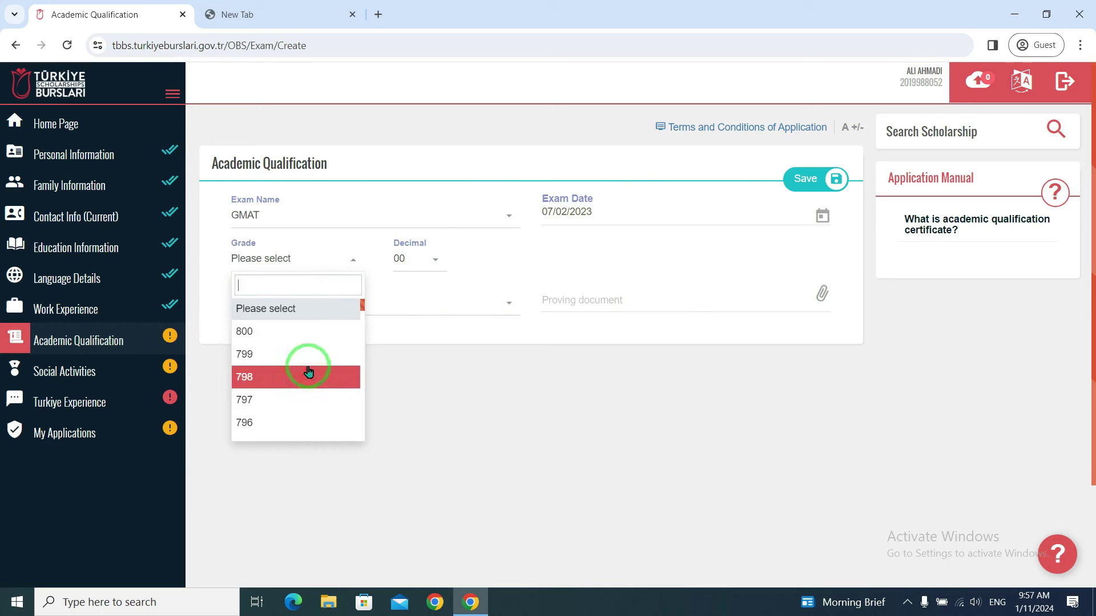
pyautogui.scroll(-4, 293, 383)
pyautogui.click(295, 382)
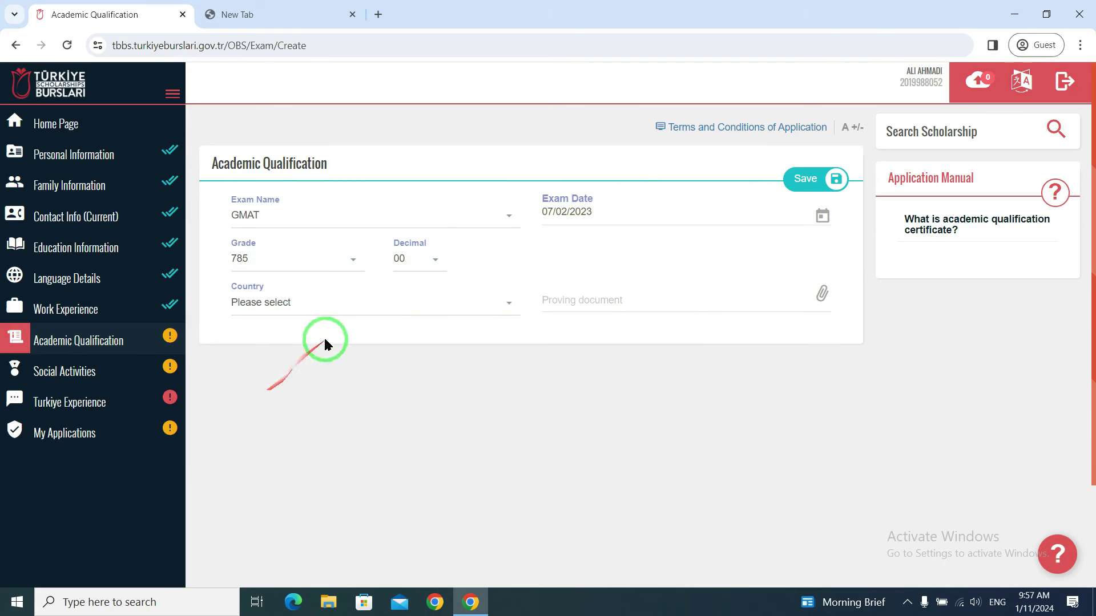
pyautogui.click(426, 262)
pyautogui.click(411, 379)
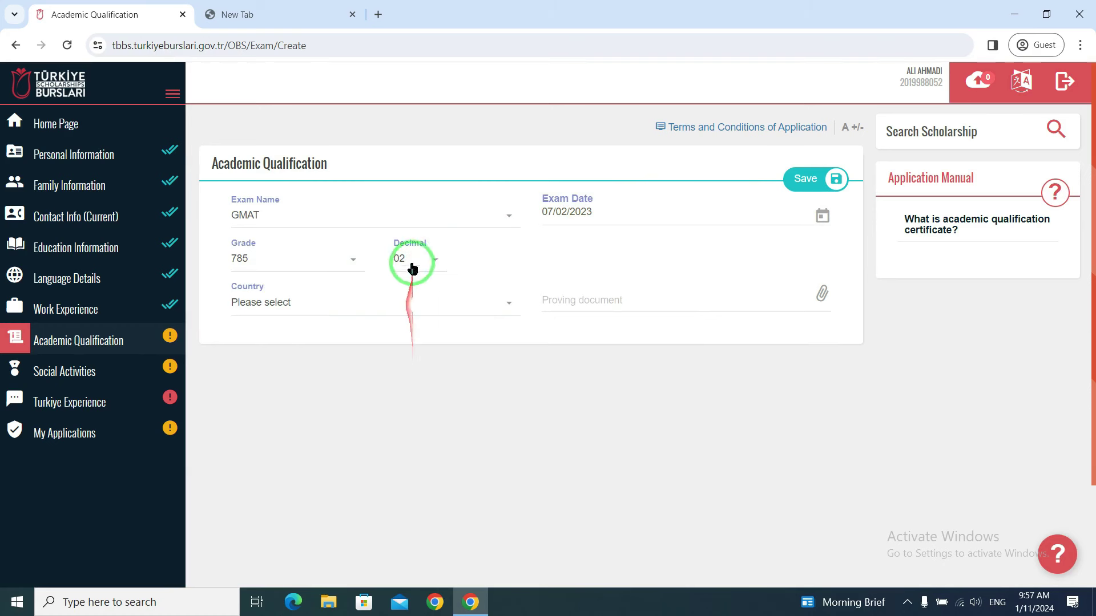
pyautogui.click(363, 305)
pyautogui.click(303, 382)
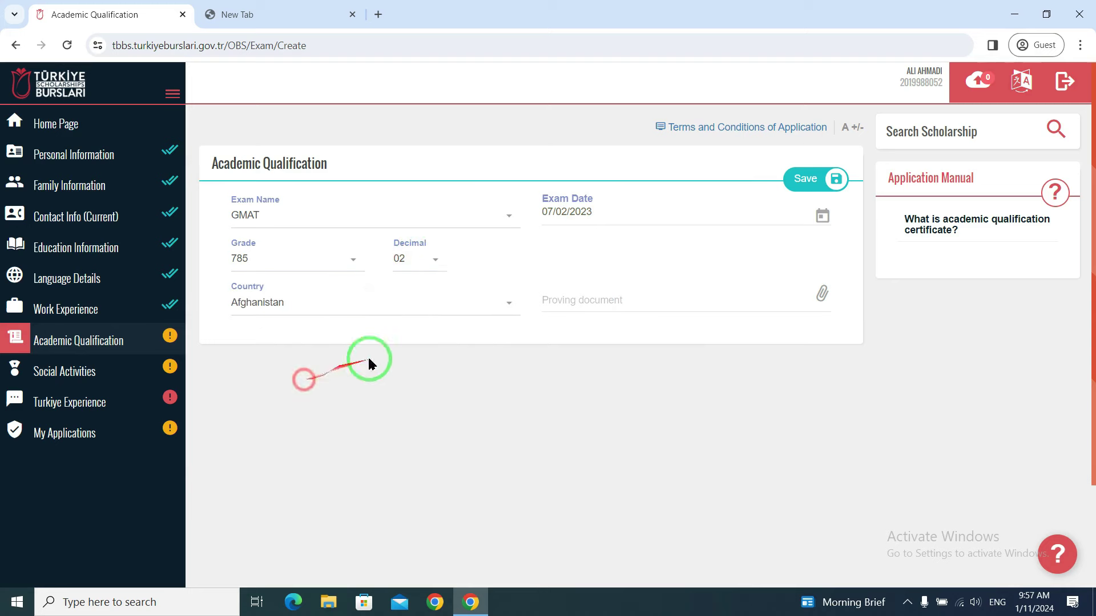
# - Cancel the certificate file selection and return to the Academic Qualification list without saving
pyautogui.click(622, 302)
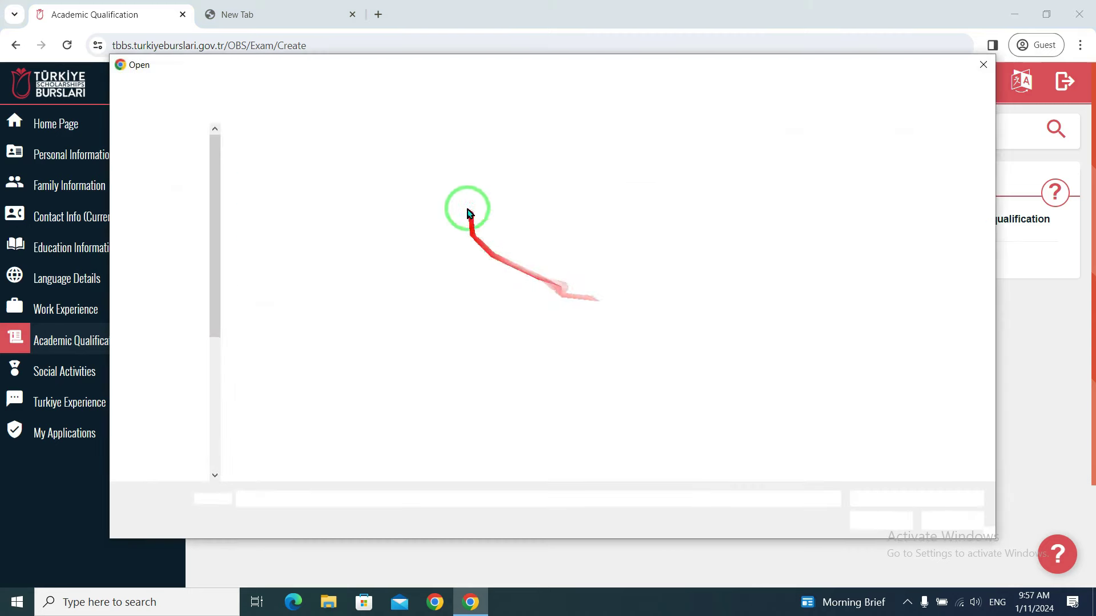
pyautogui.click(983, 65)
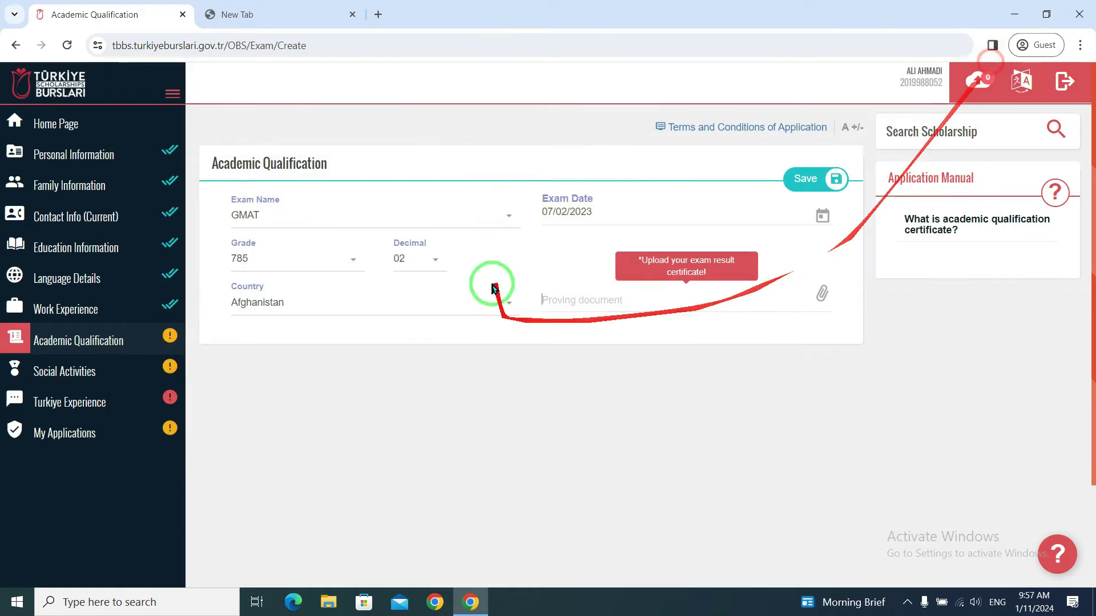
pyautogui.click(85, 346)
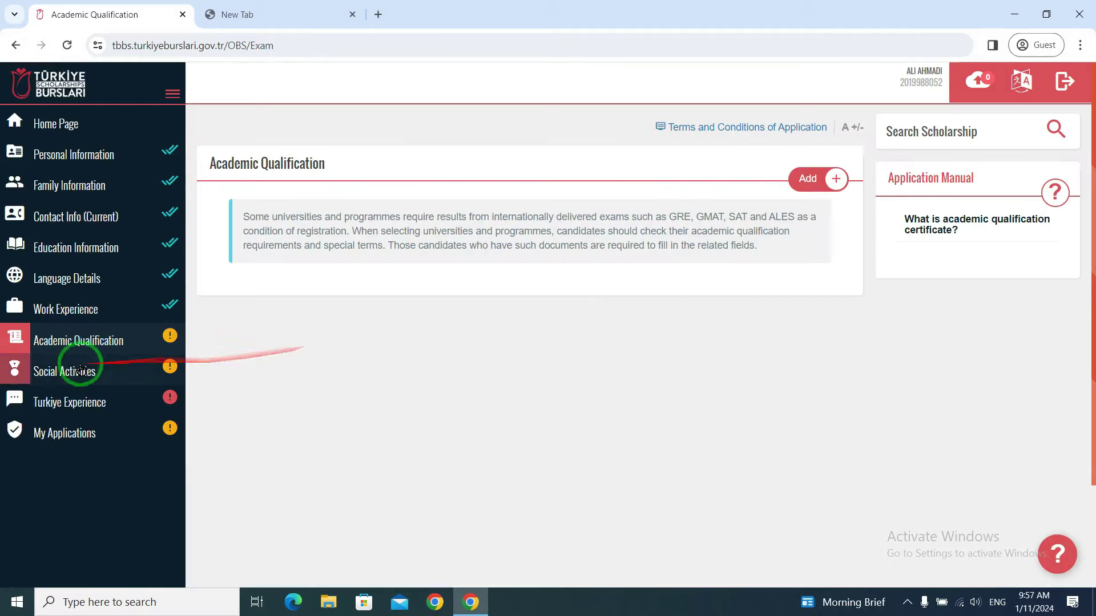
# - In Social Activities, review the award entry types and start a new certificate entry
pyautogui.click(80, 377)
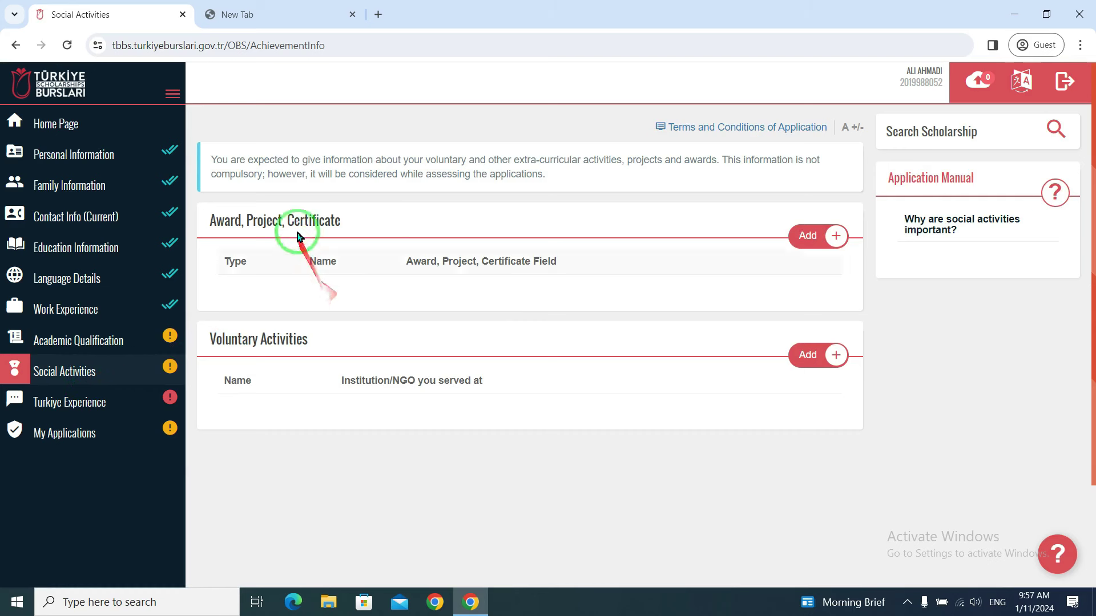
pyautogui.moveTo(344, 220); pyautogui.dragTo(222, 234)
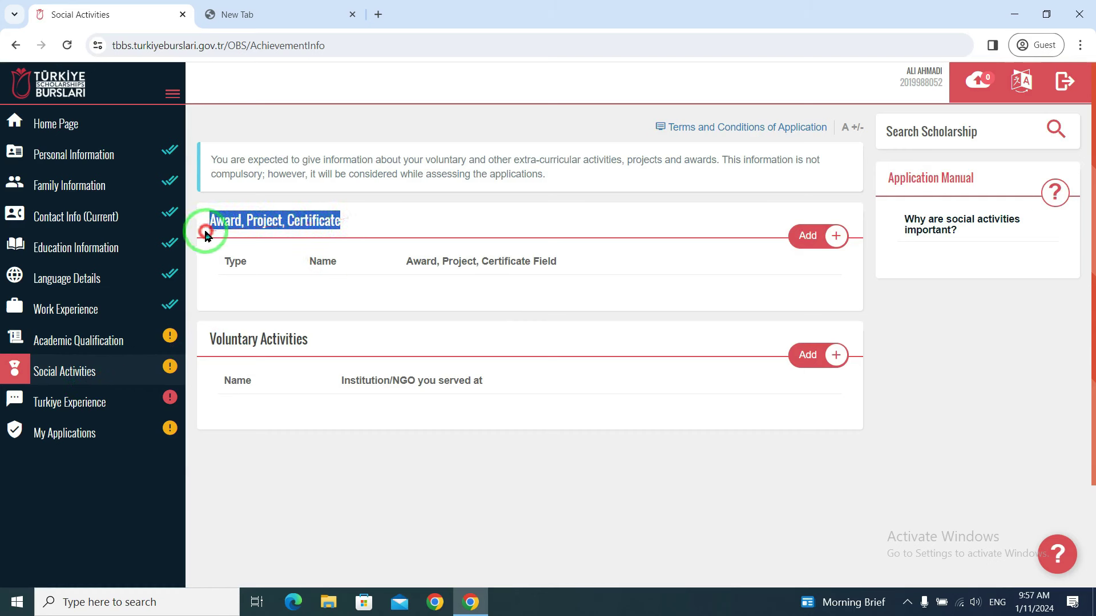
pyautogui.click(819, 234)
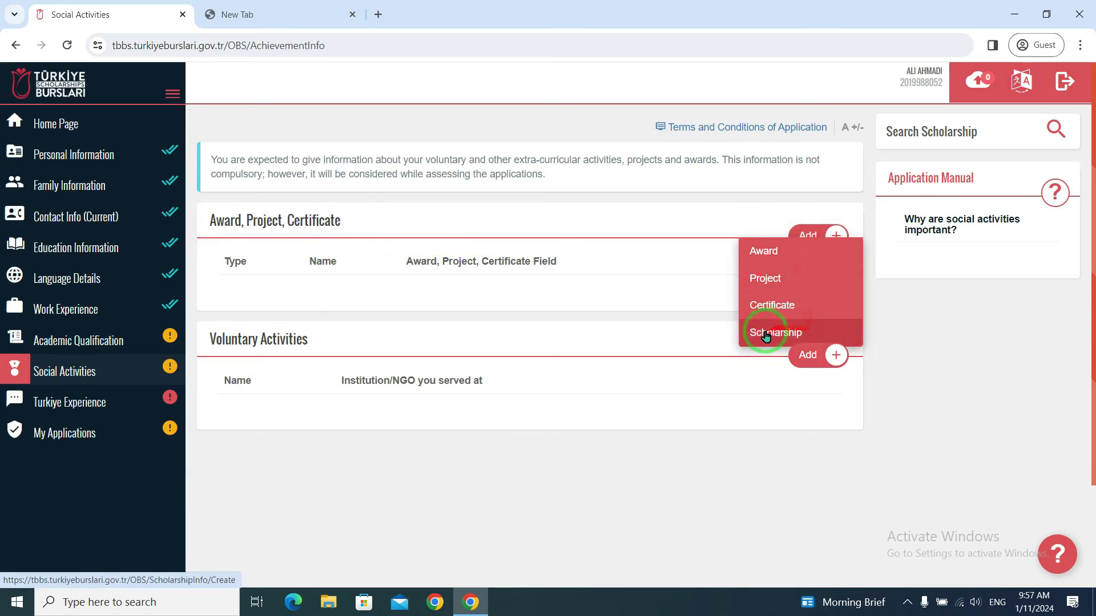
pyautogui.click(776, 305)
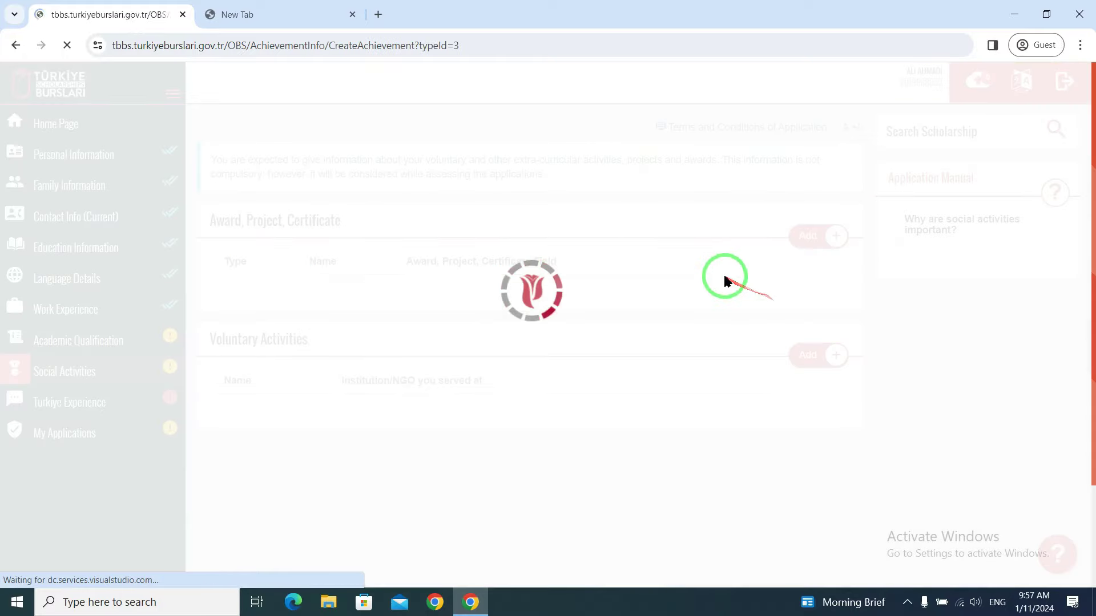
# - Step through the certificate name, date, institution and award fields without entering values
pyautogui.click(295, 214)
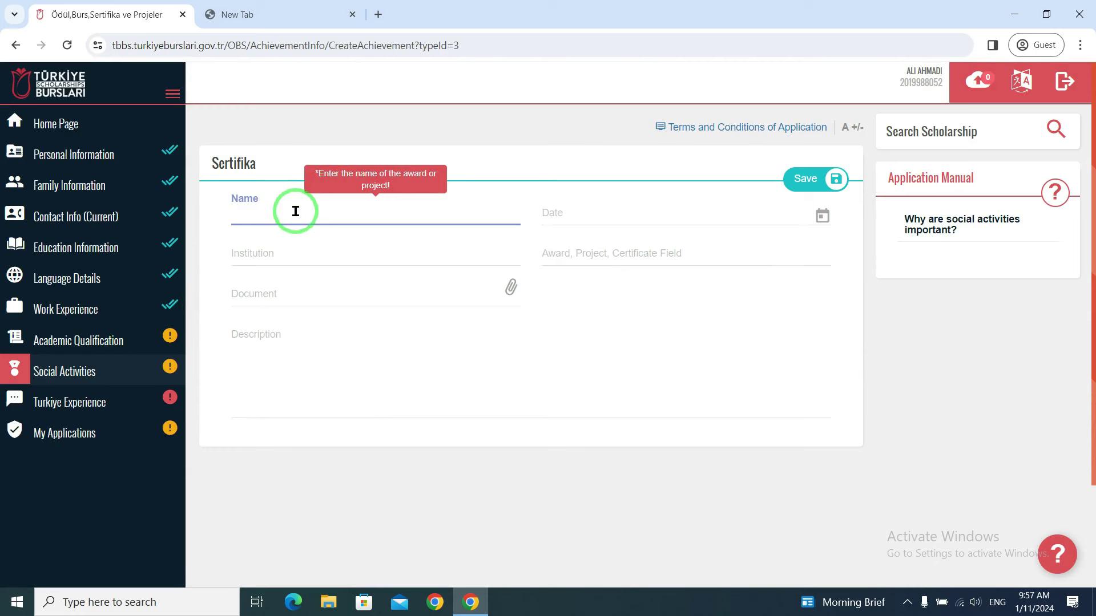
pyautogui.click(619, 212)
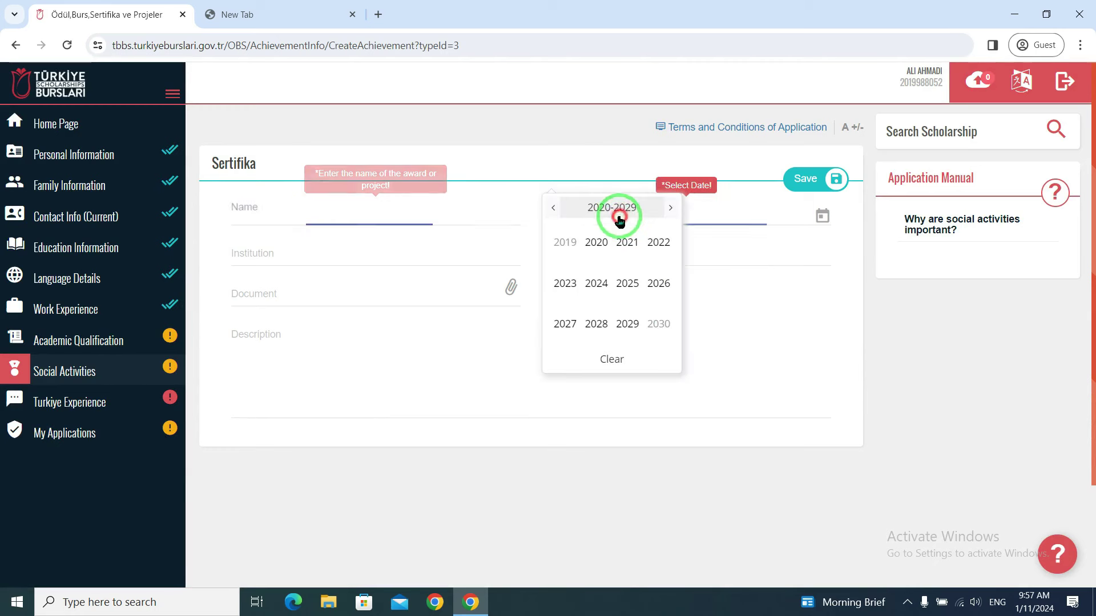
pyautogui.click(334, 254)
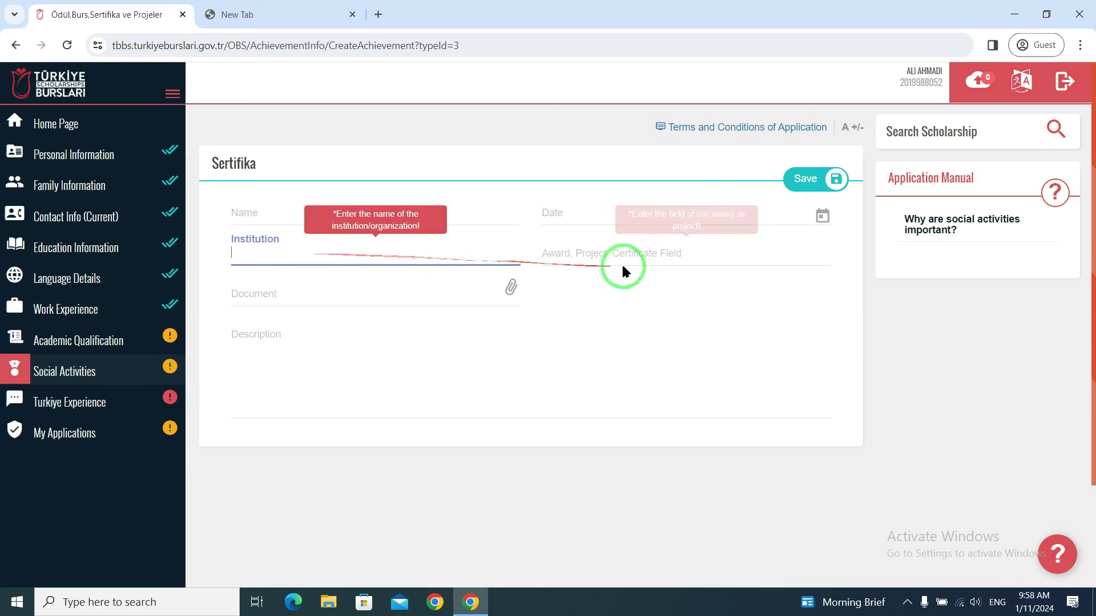
pyautogui.click(658, 251)
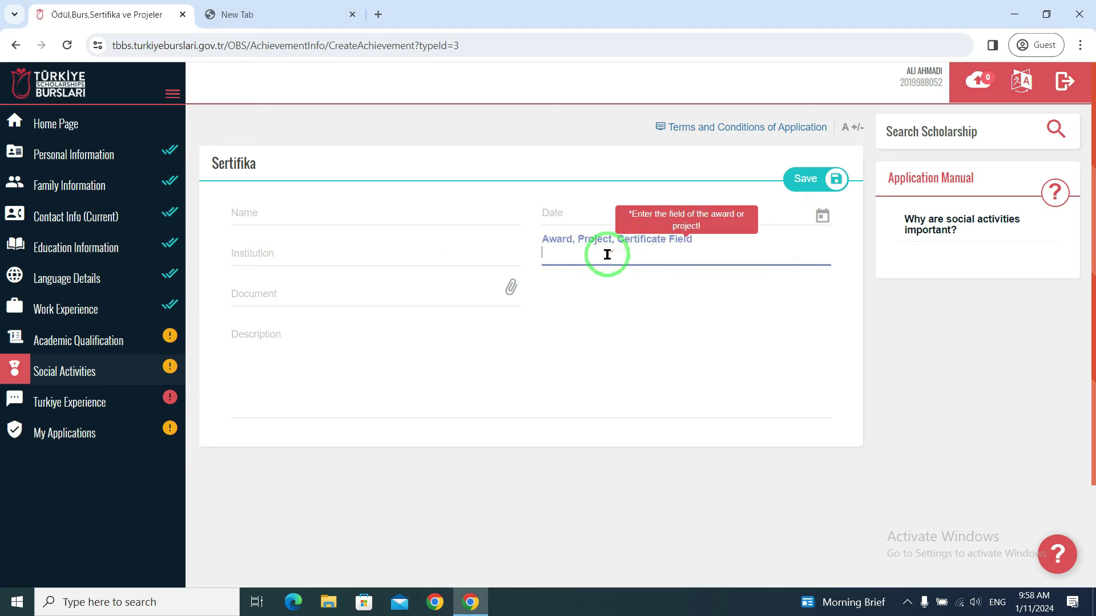
# - Browse to the 16 Transcript file in DOCUMENTS, close the picker, and return to Social Activities
pyautogui.click(340, 295)
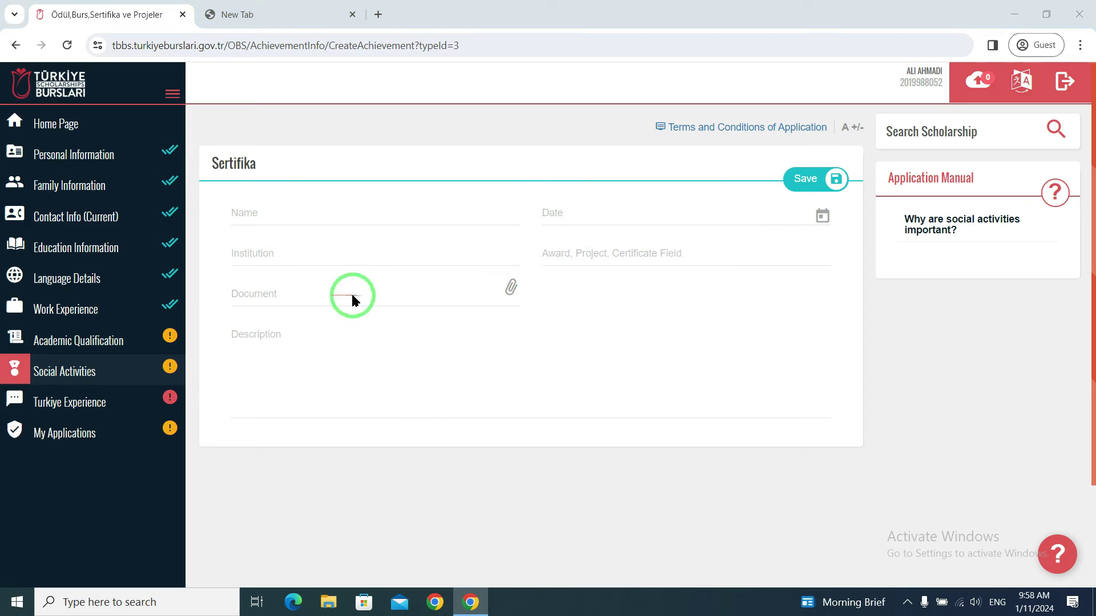
pyautogui.click(194, 245)
pyautogui.click(564, 139)
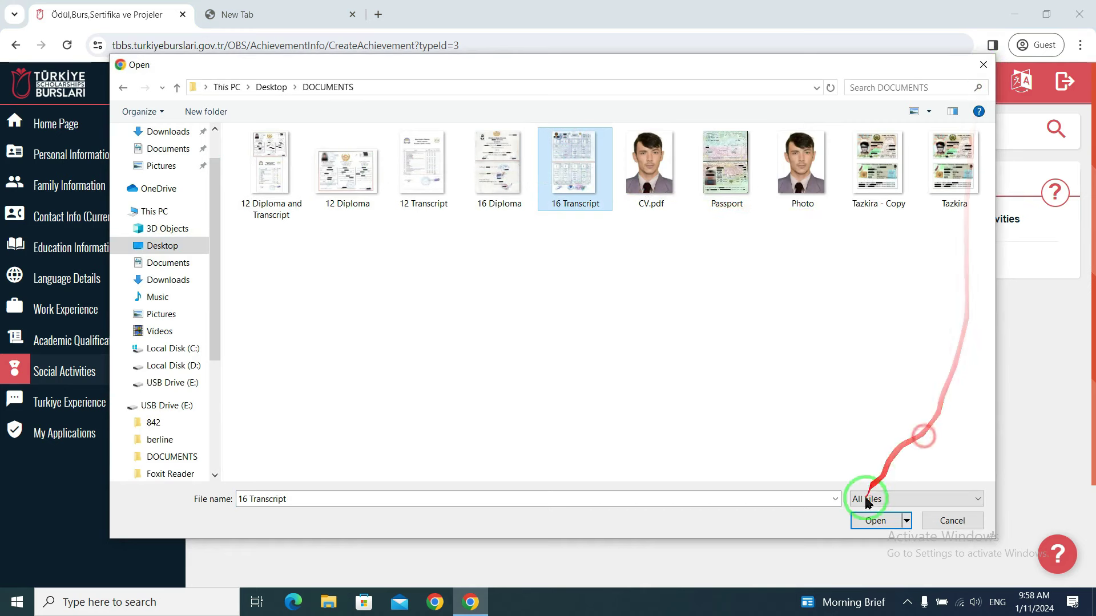
pyautogui.click(946, 530)
pyautogui.click(276, 350)
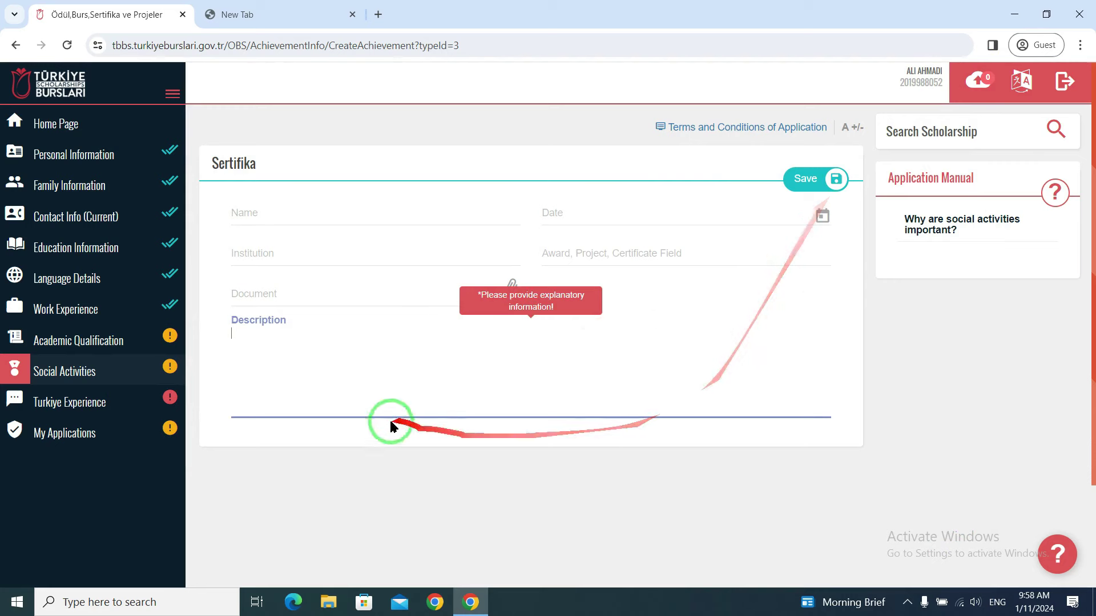
pyautogui.click(113, 361)
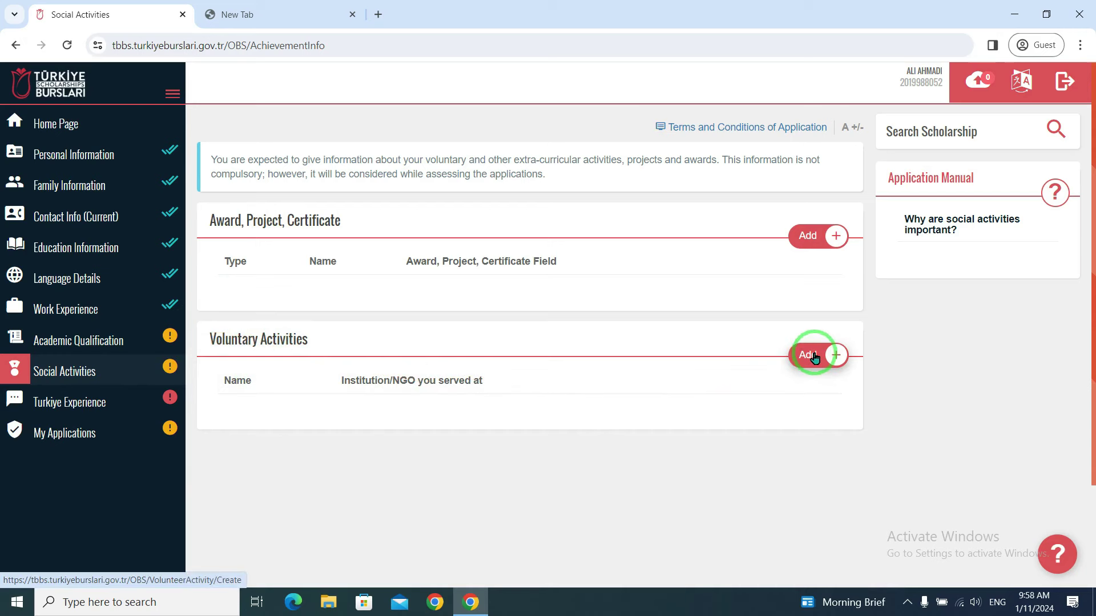
pyautogui.click(814, 357)
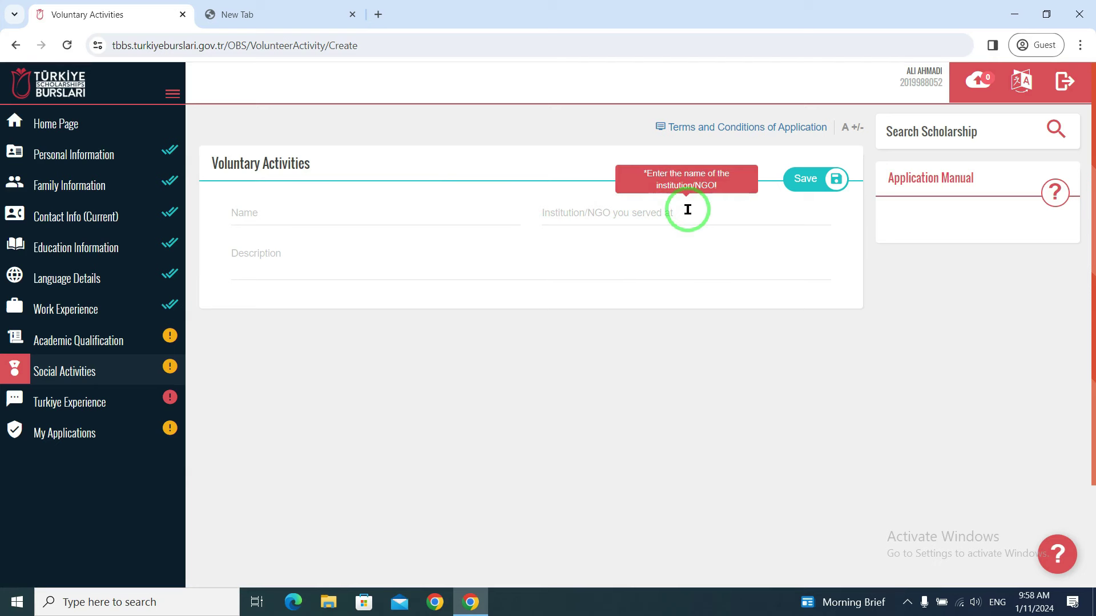
pyautogui.click(301, 272)
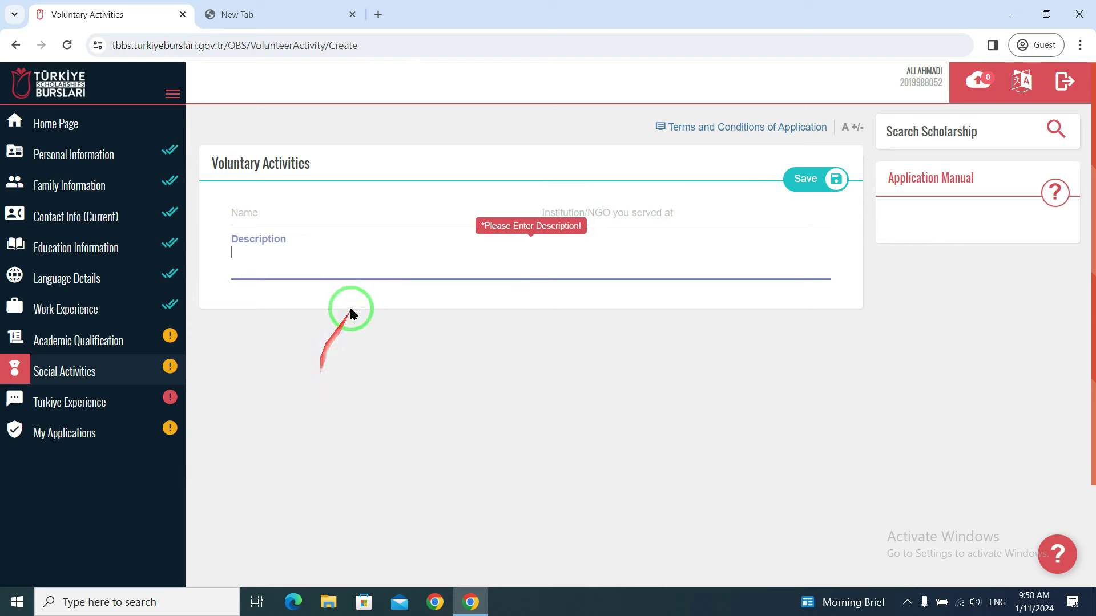
pyautogui.click(82, 374)
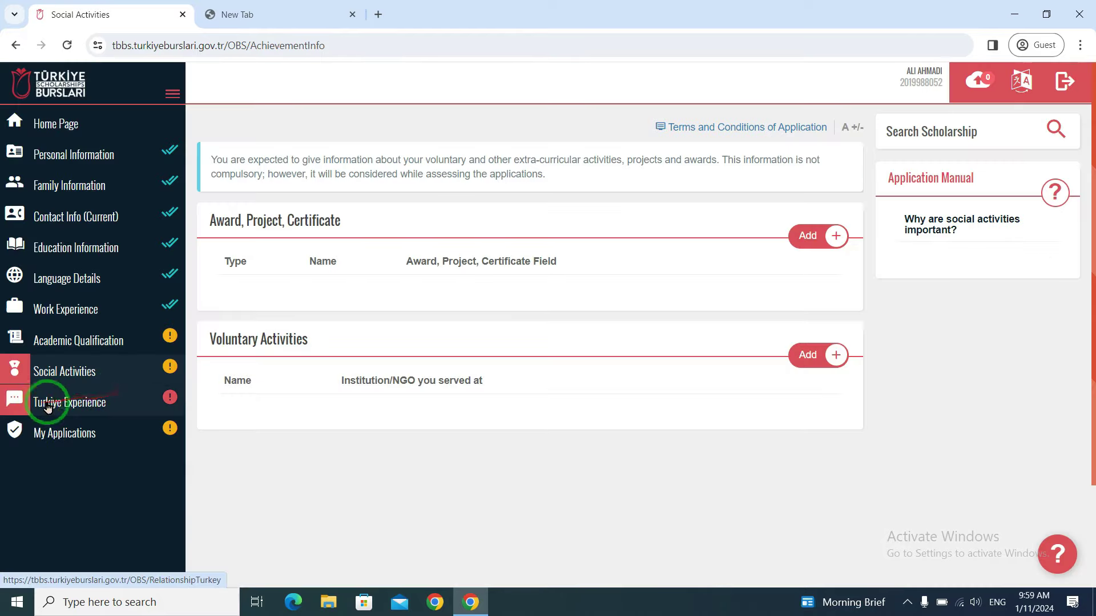
# - Edit the Türkiye Experience answers, keep No for having been in Turkey, and attempt to save
pyautogui.click(58, 406)
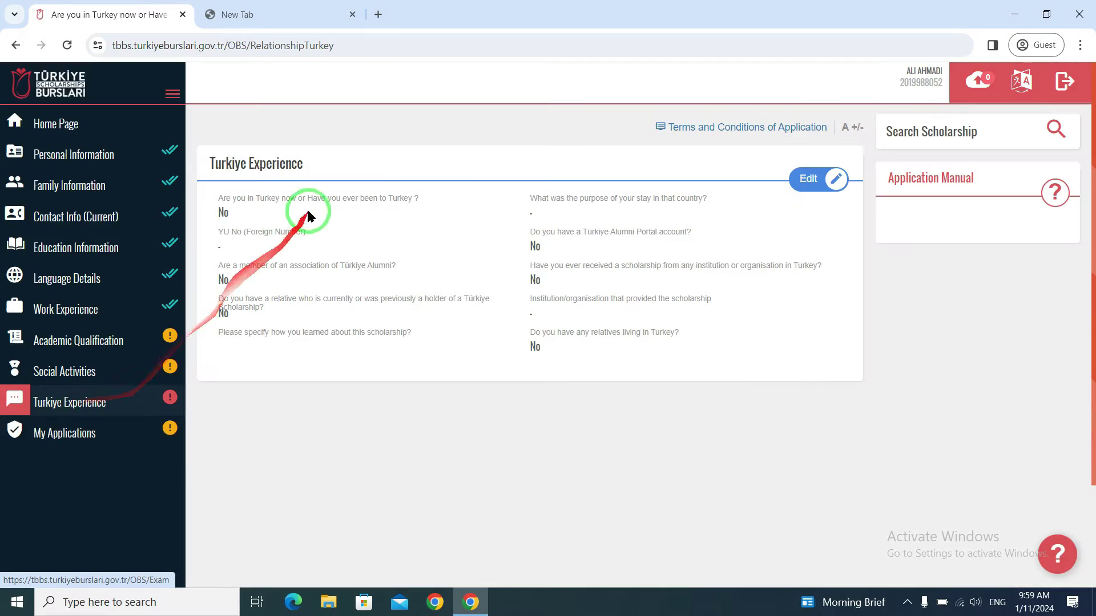
pyautogui.click(822, 178)
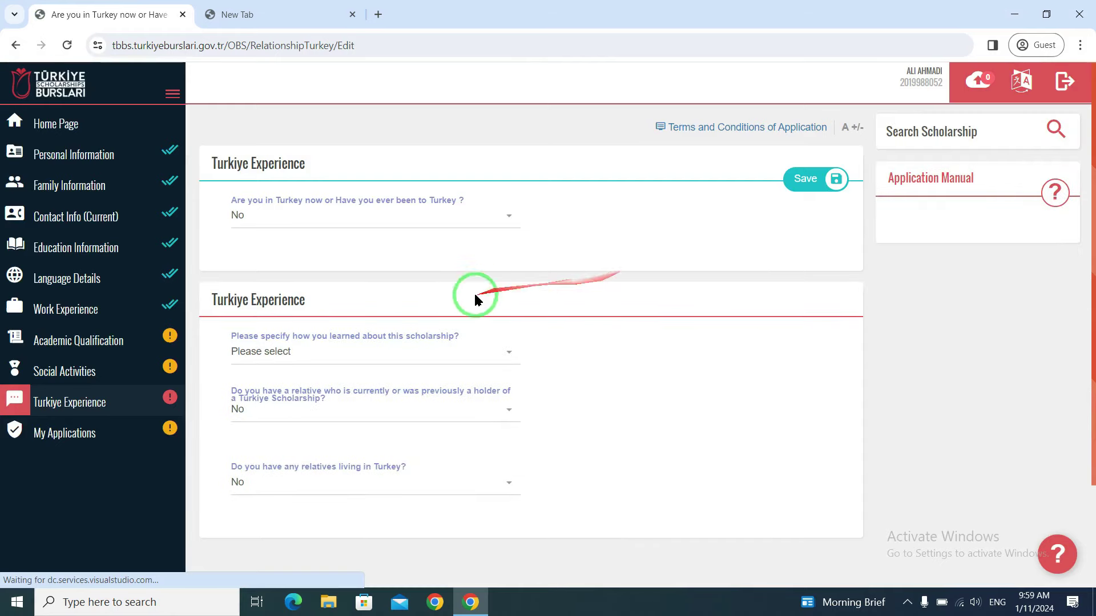
pyautogui.click(381, 222)
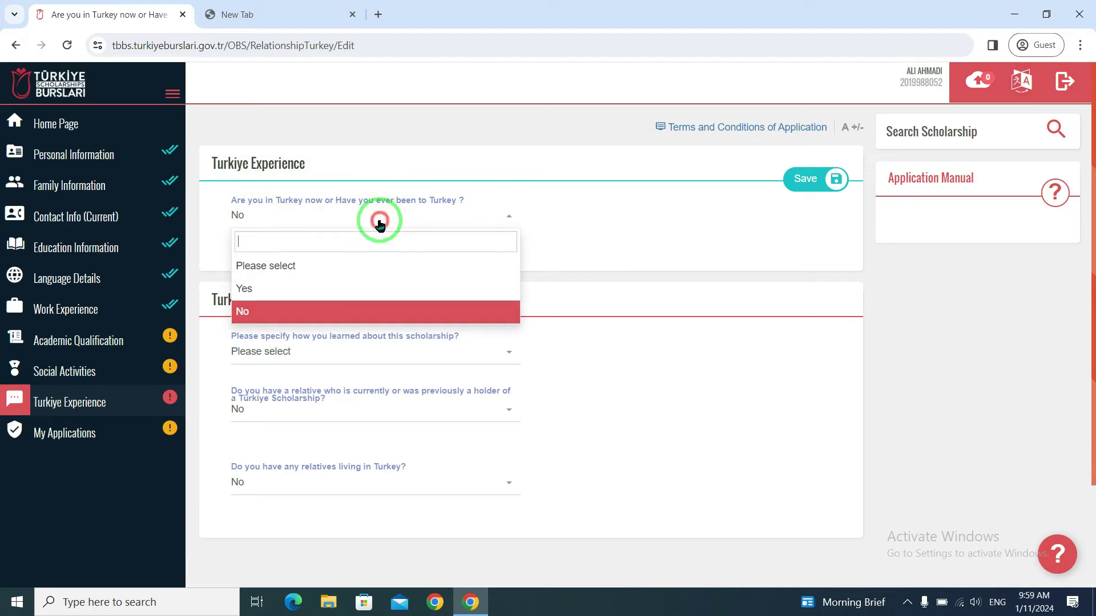
pyautogui.click(319, 308)
pyautogui.click(811, 178)
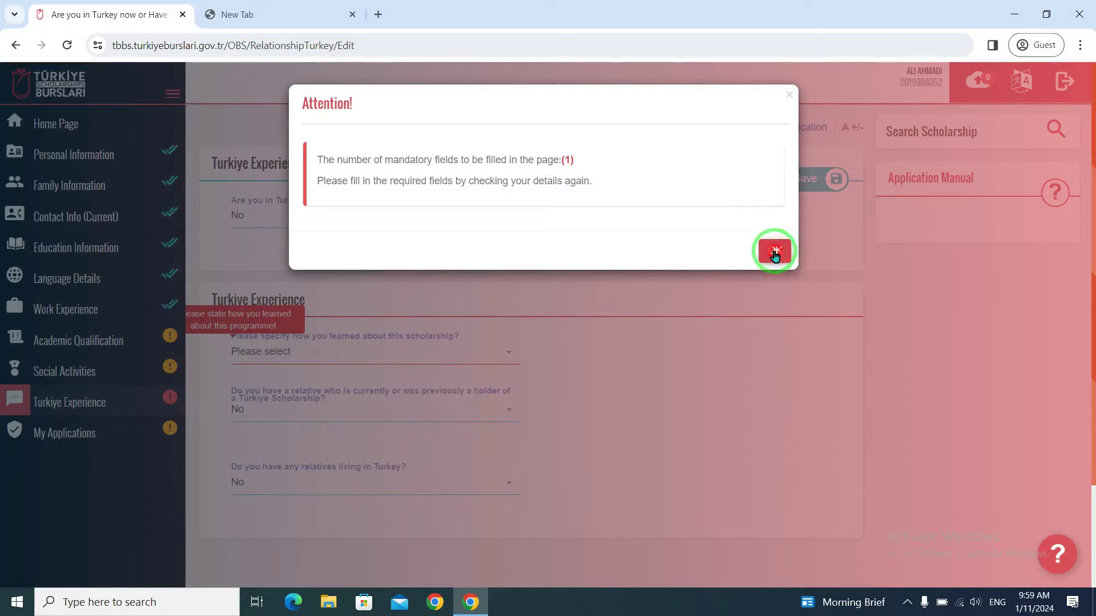
pyautogui.click(775, 254)
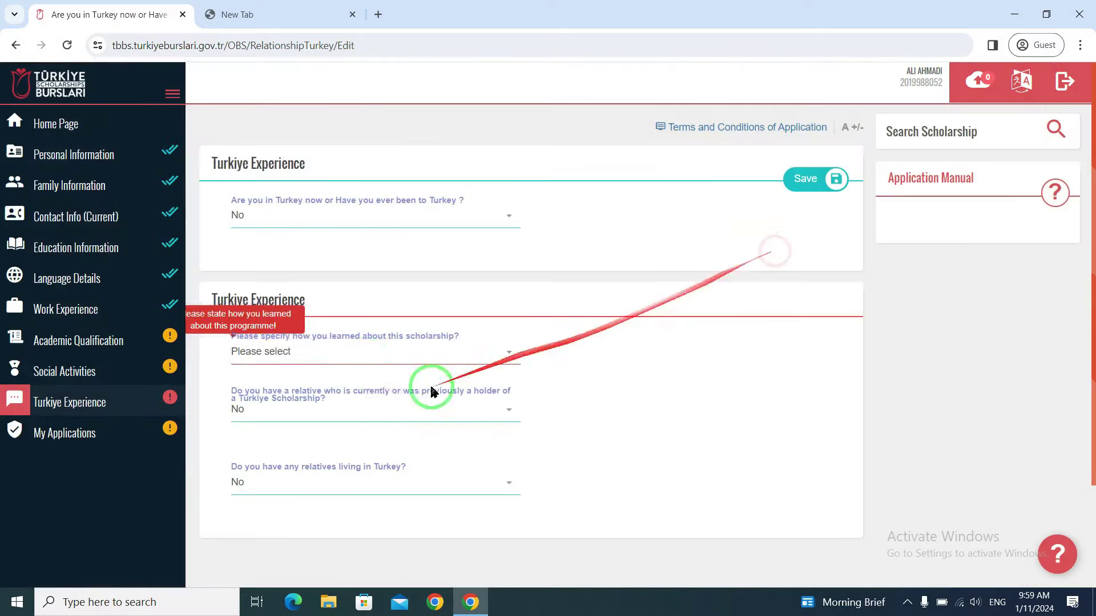
# - Look through the options for how you learned about the scholarship
pyautogui.scroll(-2, 430, 382)
pyautogui.scroll(2, 447, 289)
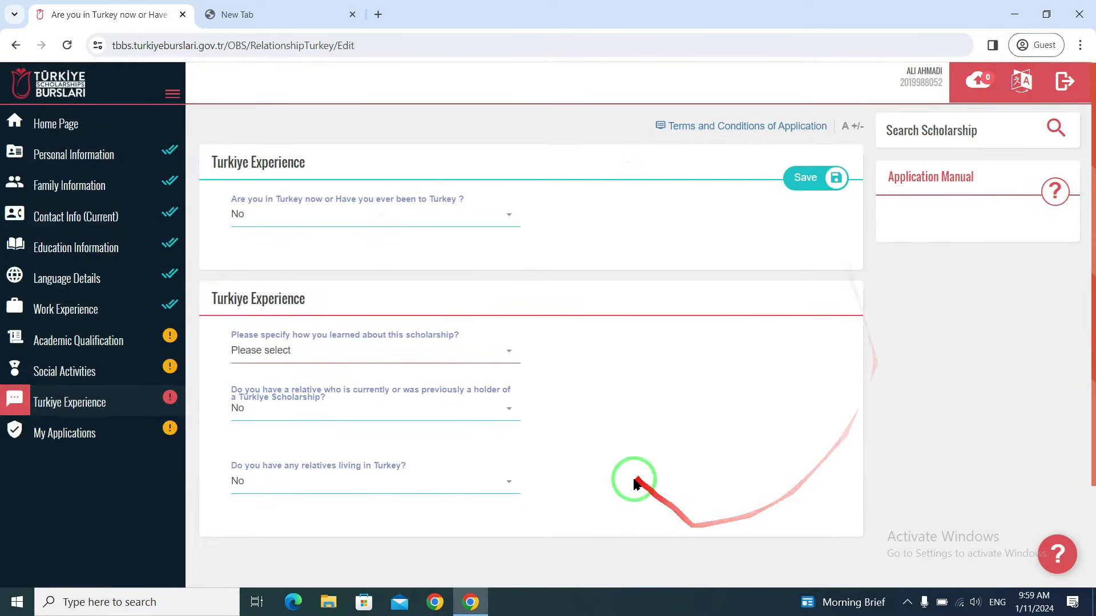
pyautogui.scroll(-1, 599, 388)
pyautogui.scroll(1, 548, 334)
pyautogui.scroll(-1, 547, 342)
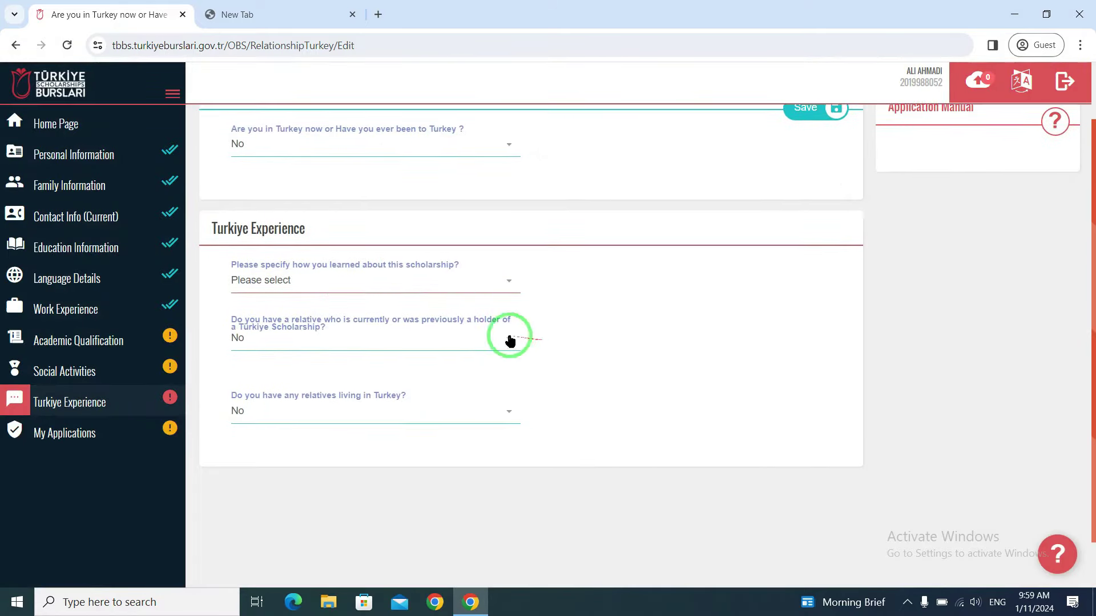
pyautogui.click(354, 285)
pyautogui.scroll(-3, 363, 414)
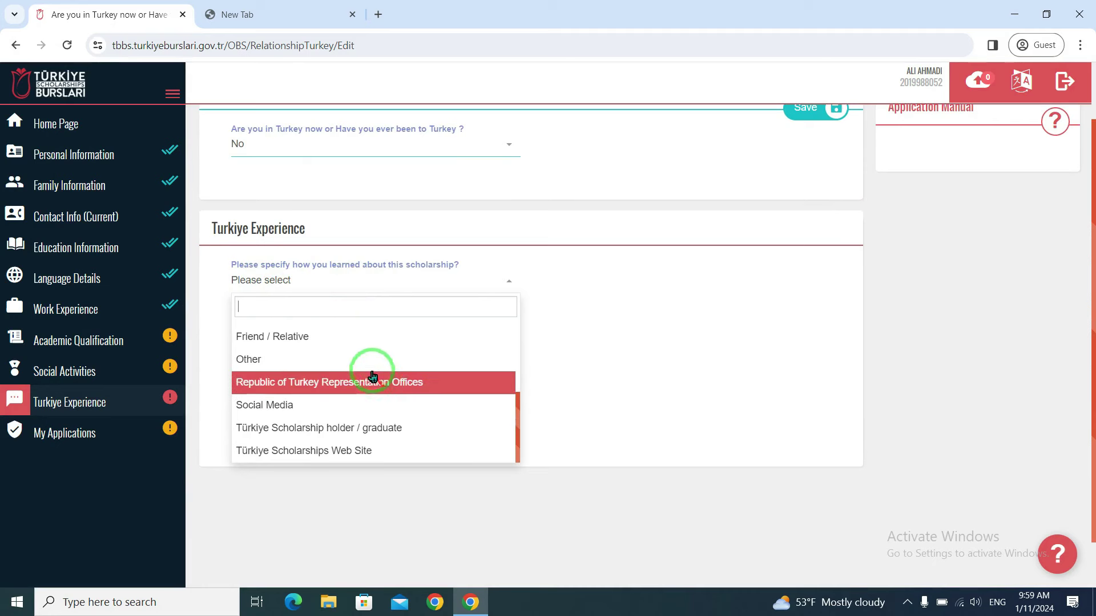
pyautogui.scroll(5, 369, 377)
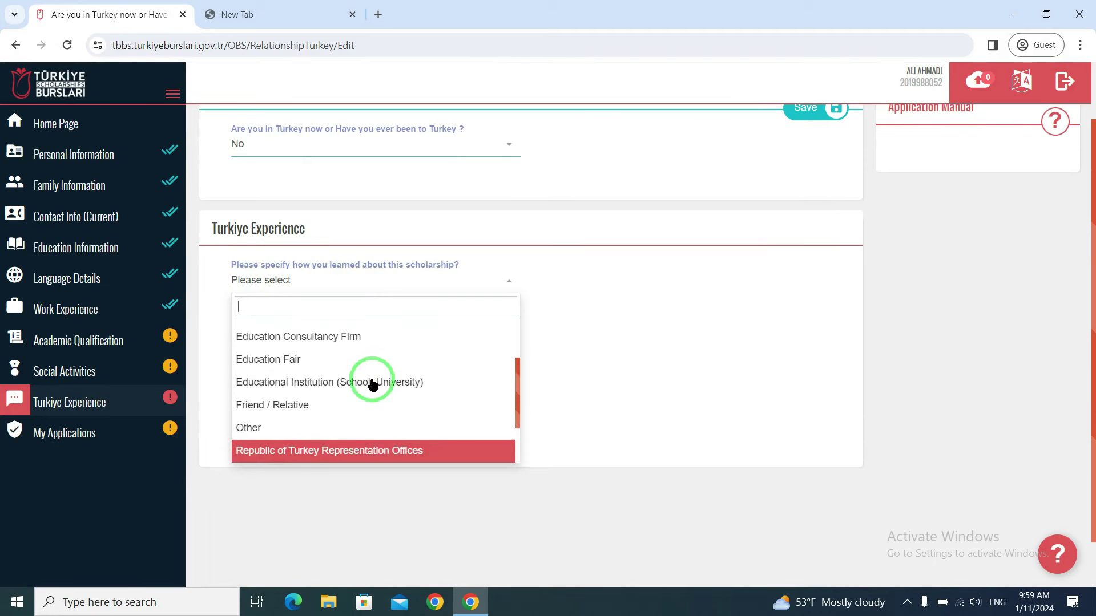
pyautogui.scroll(-8, 399, 391)
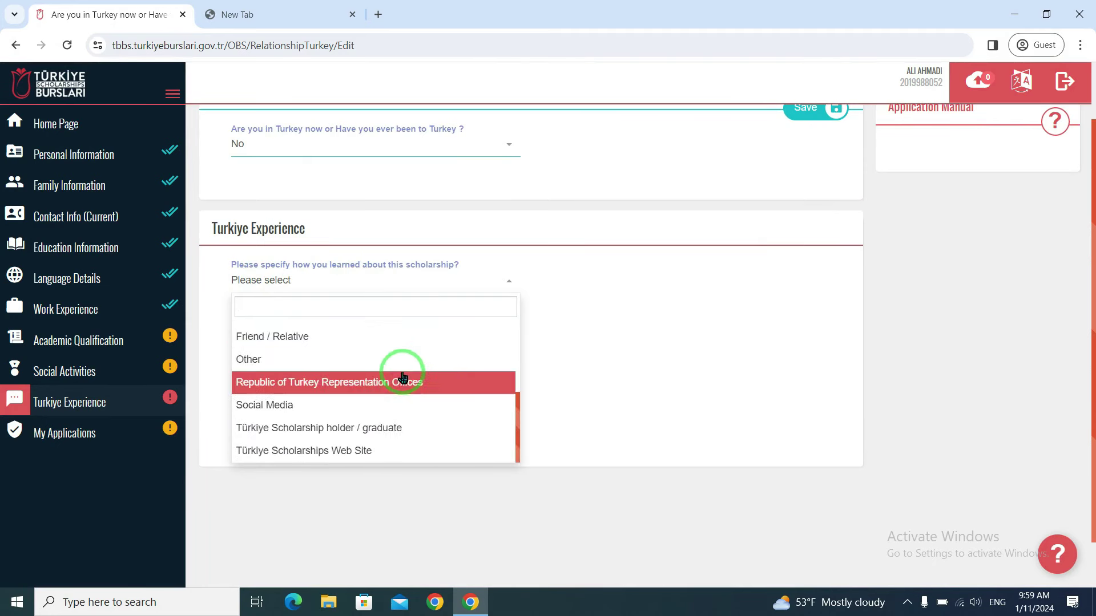
pyautogui.scroll(2, 355, 384)
pyautogui.scroll(-2, 349, 360)
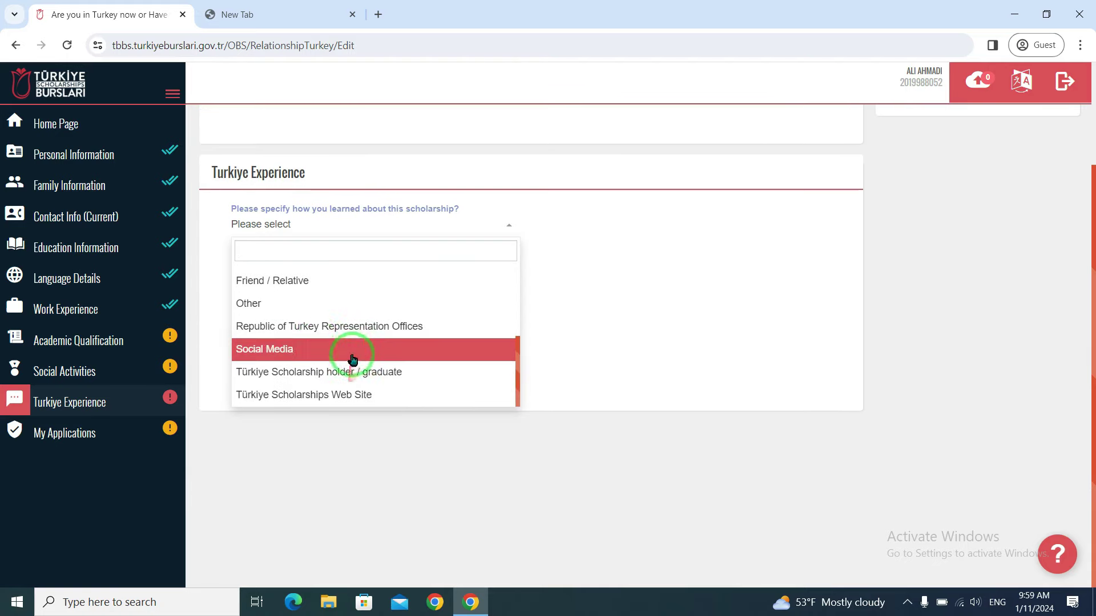
# - Choose Social Media as the source and No for a scholarship-holder relative
pyautogui.click(287, 348)
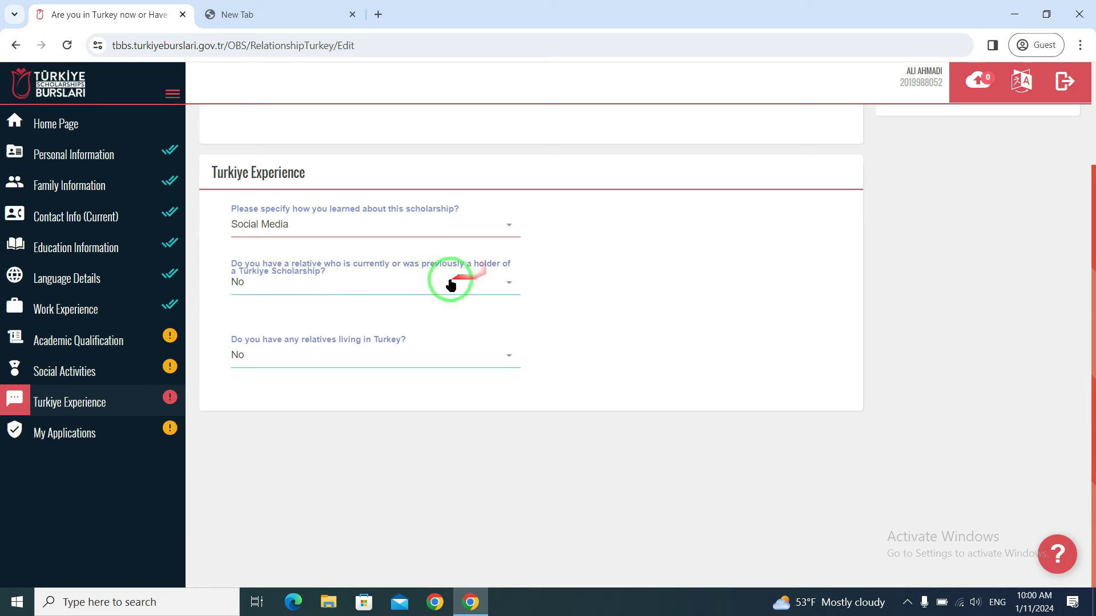
pyautogui.click(431, 282)
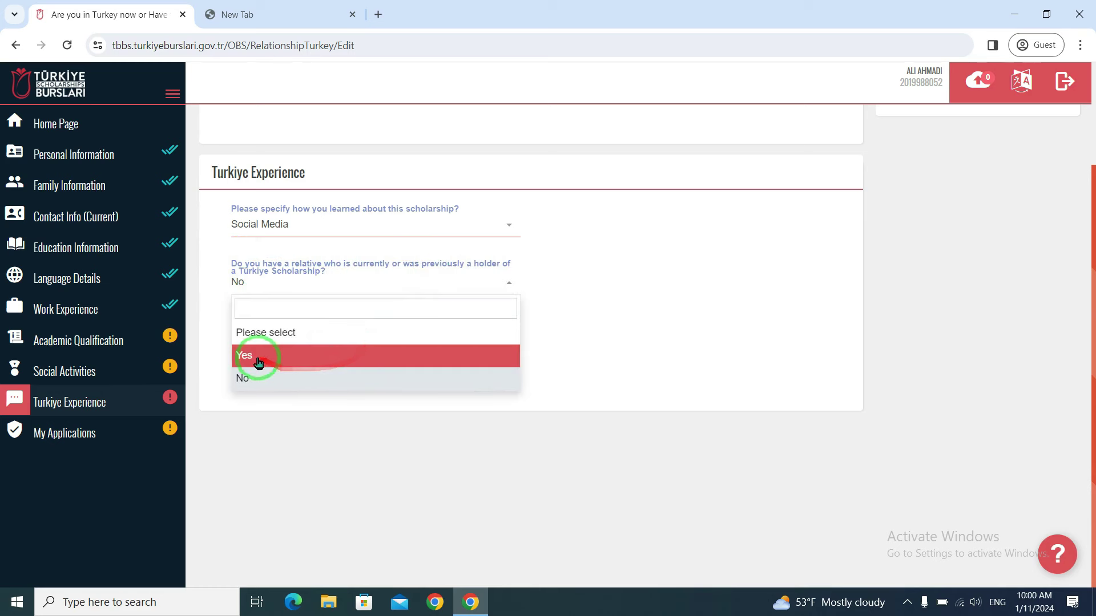
pyautogui.click(268, 386)
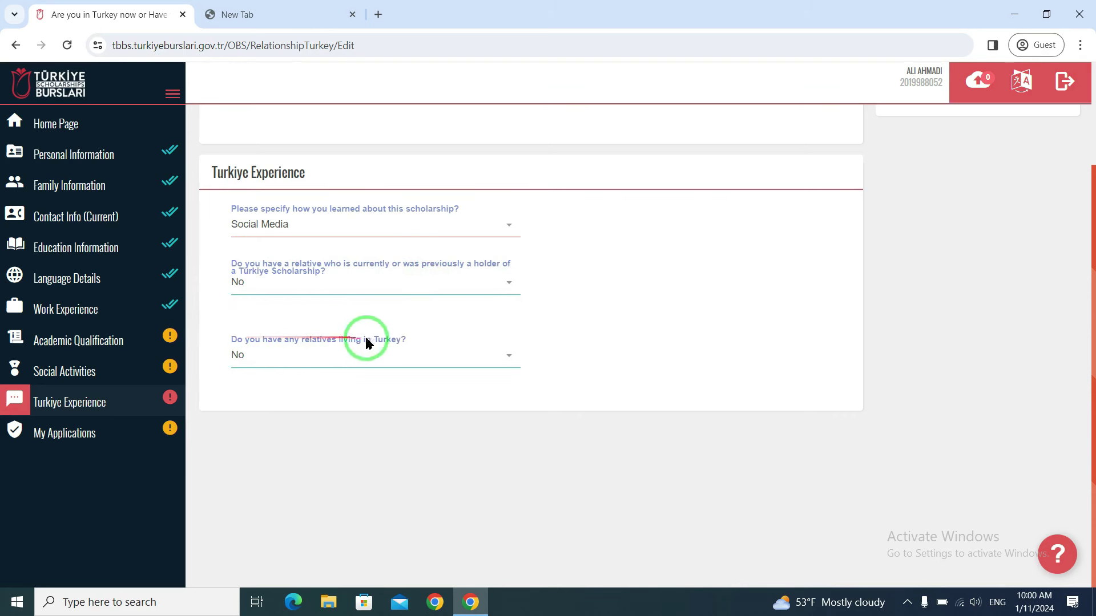
# - Keep No for relatives living in Turkey and save the Türkiye Experience answers
pyautogui.click(408, 361)
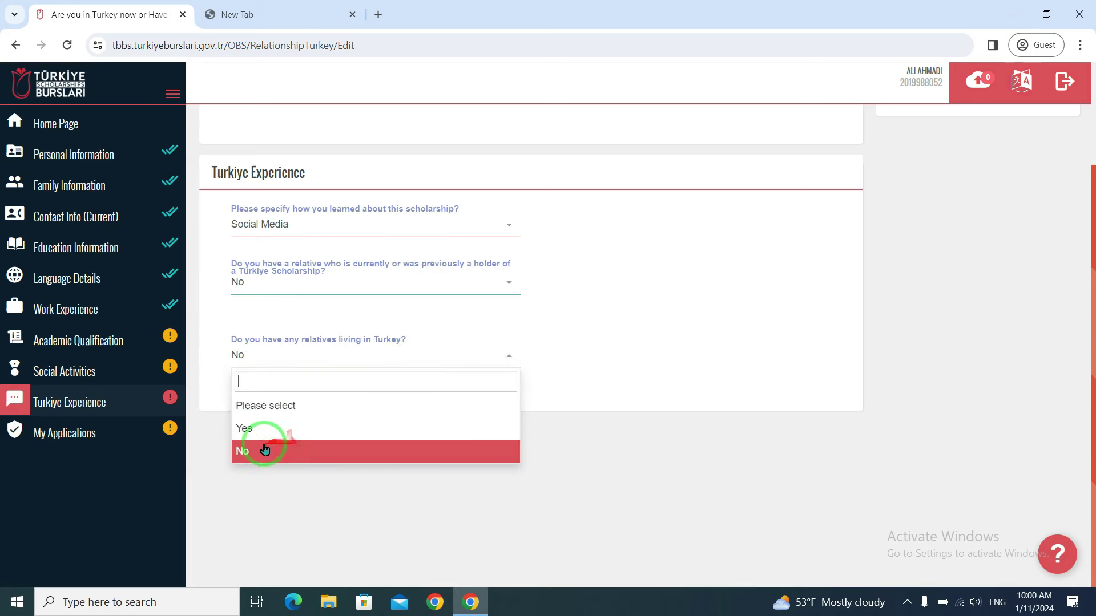
pyautogui.click(599, 307)
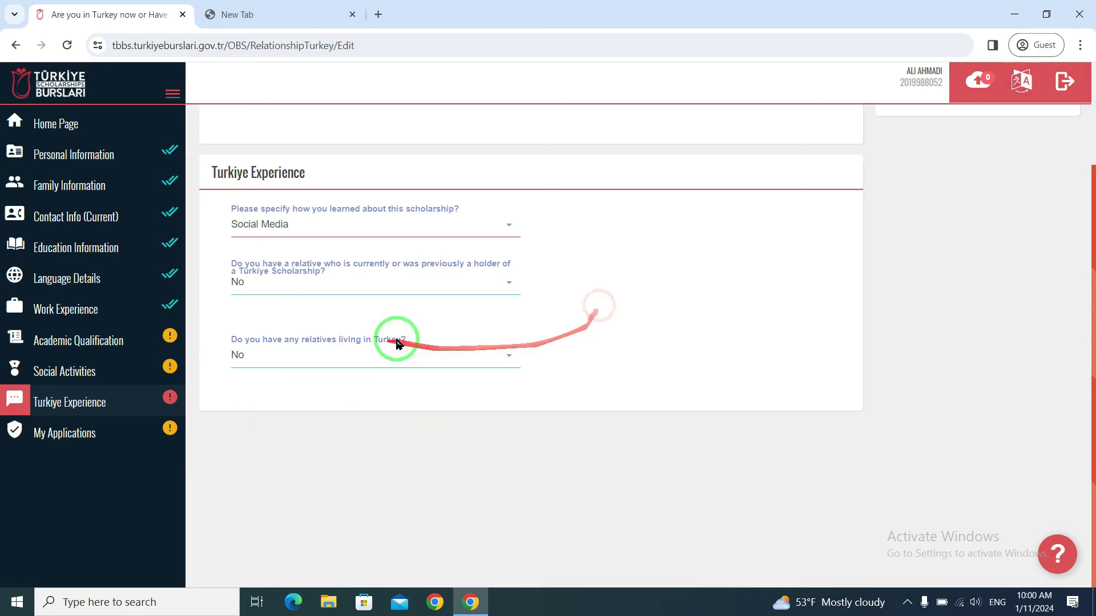
pyautogui.click(368, 366)
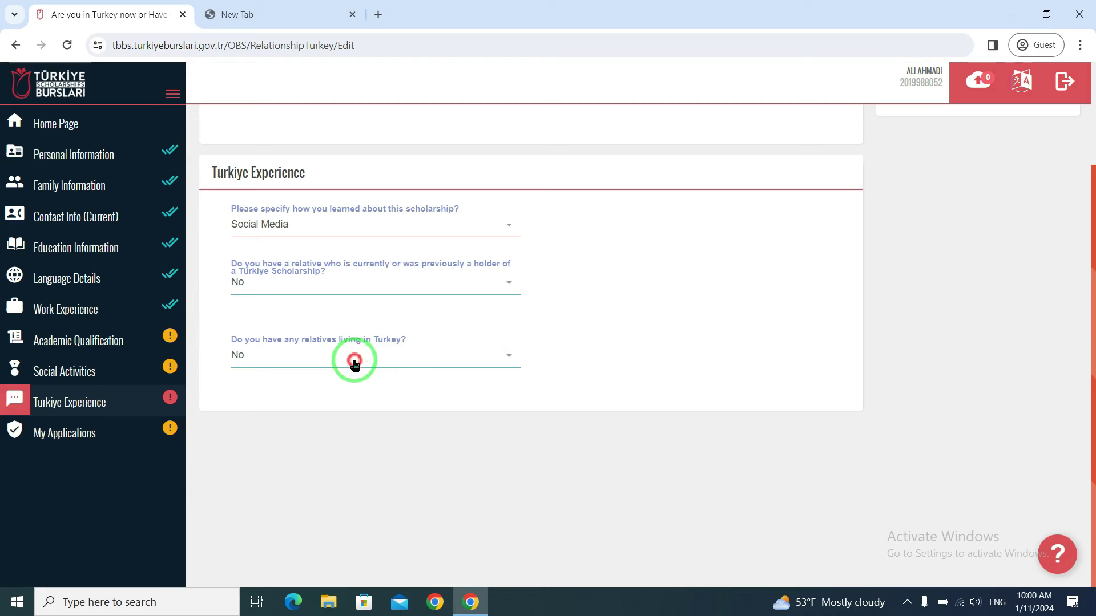
pyautogui.click(563, 301)
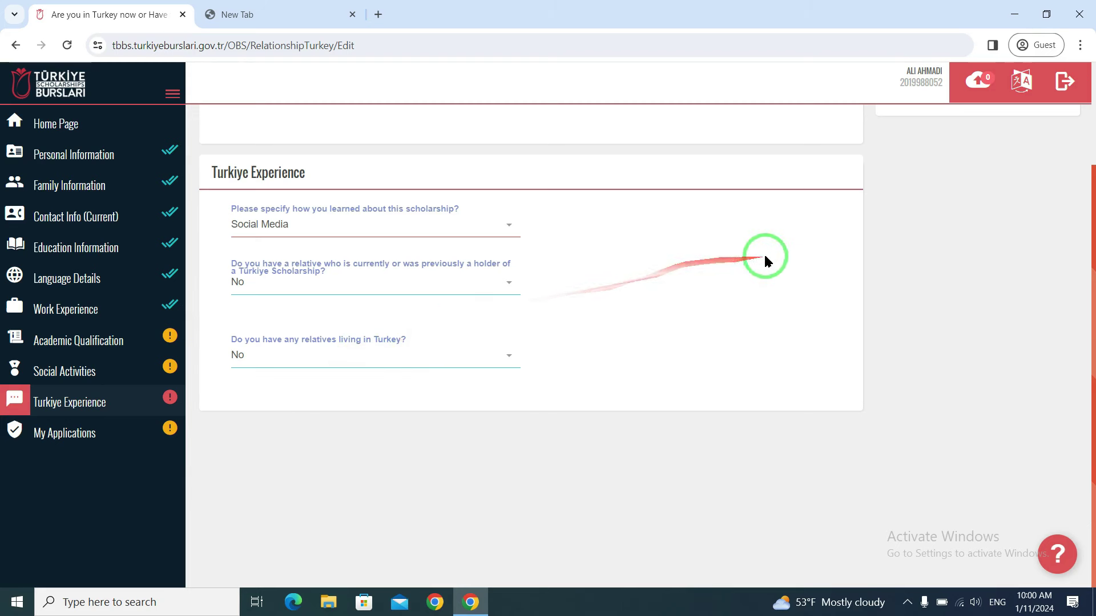
pyautogui.scroll(2, 769, 263)
pyautogui.scroll(-2, 765, 308)
pyautogui.scroll(2, 672, 343)
pyautogui.click(820, 178)
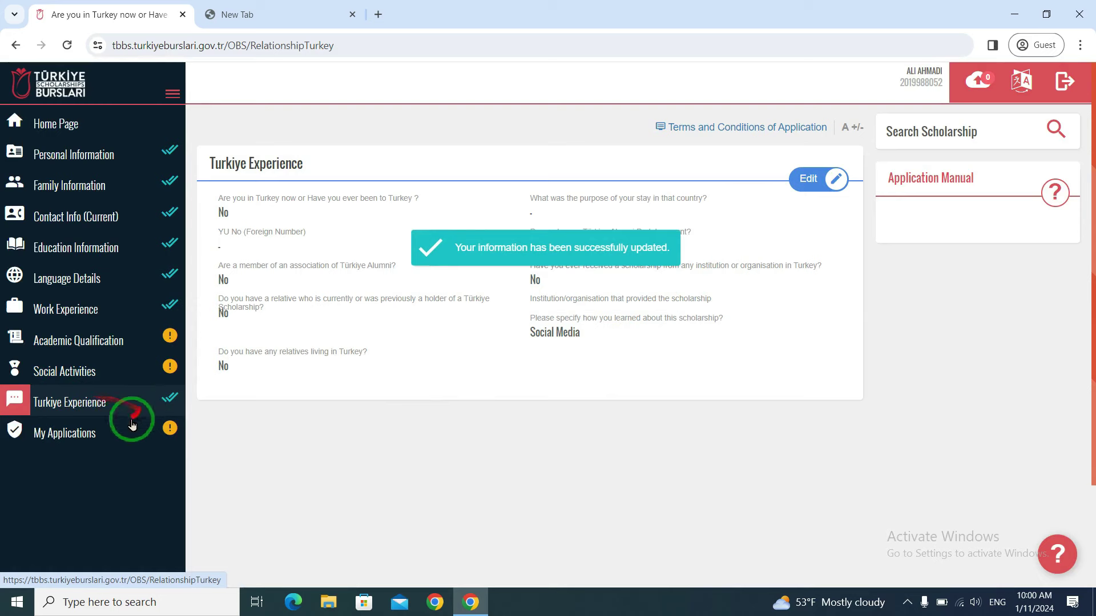
# - Go to My Applications after the save succeeds
pyautogui.click(100, 437)
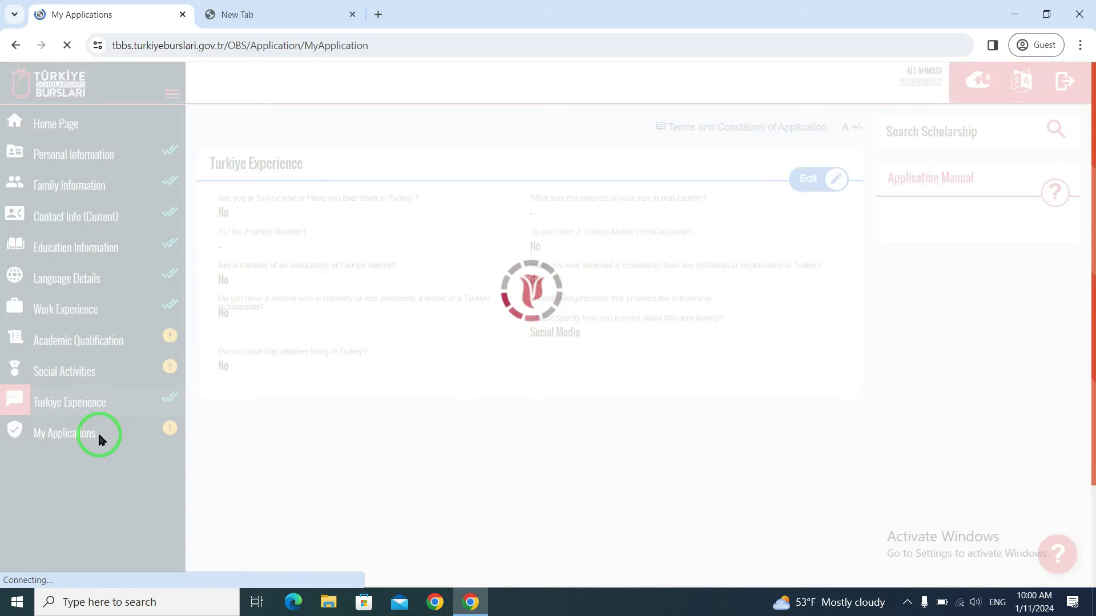
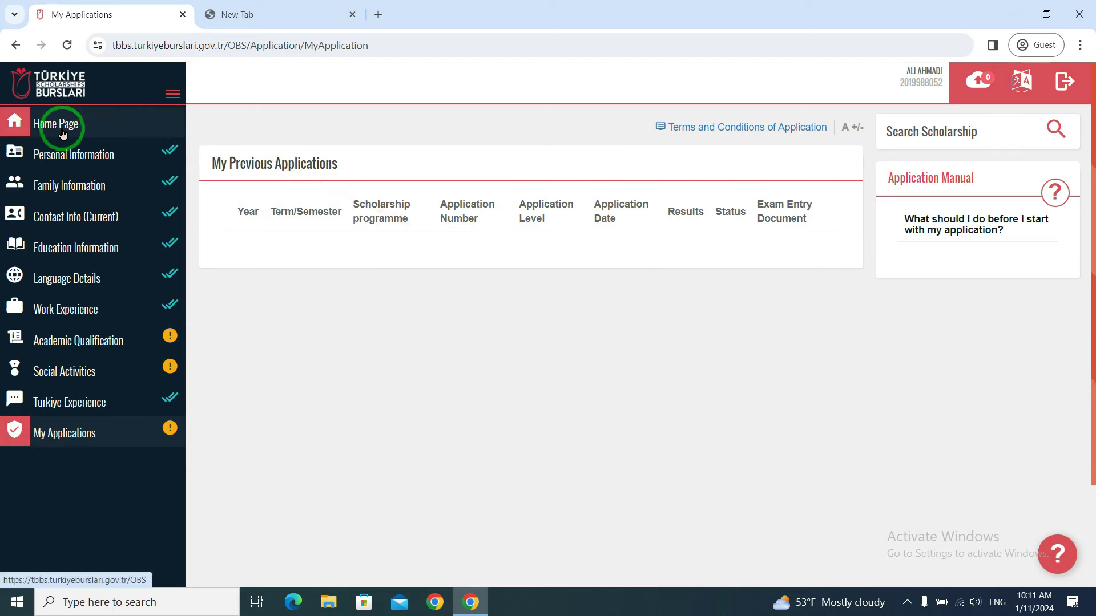
# - From the home page, compare the Bachelor's and Master's programme lists, then apply to the Undergraduate Scholarship Programme
pyautogui.click(85, 130)
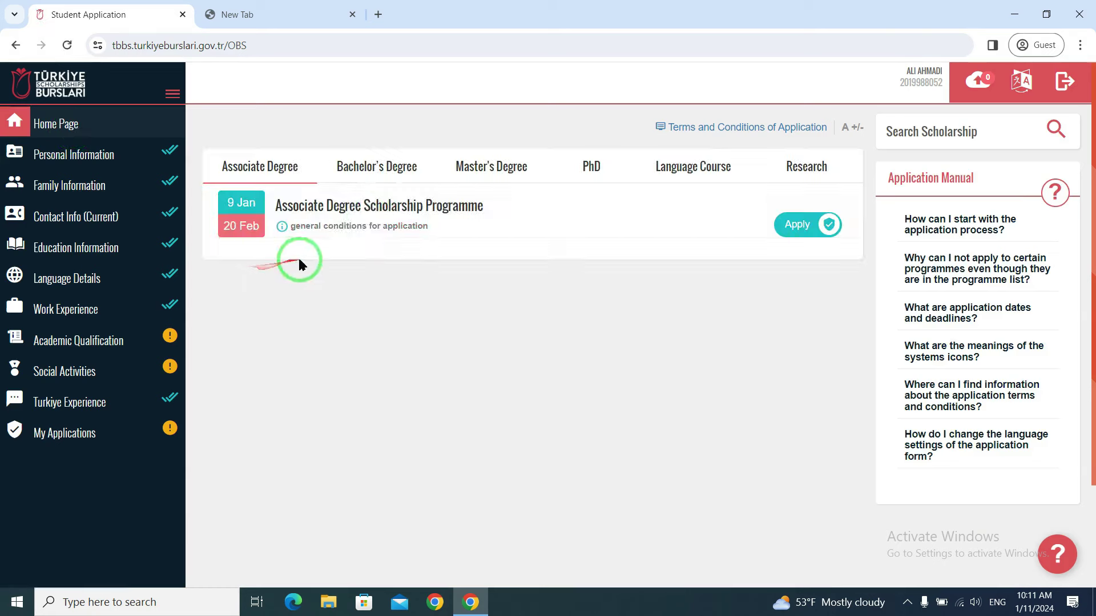
pyautogui.click(380, 184)
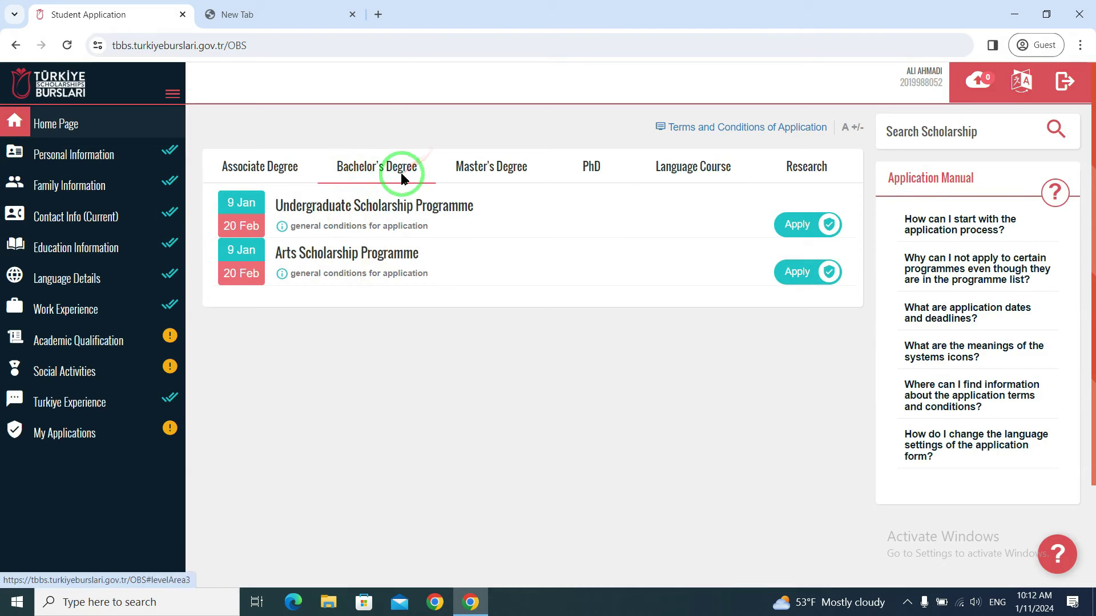
pyautogui.click(491, 167)
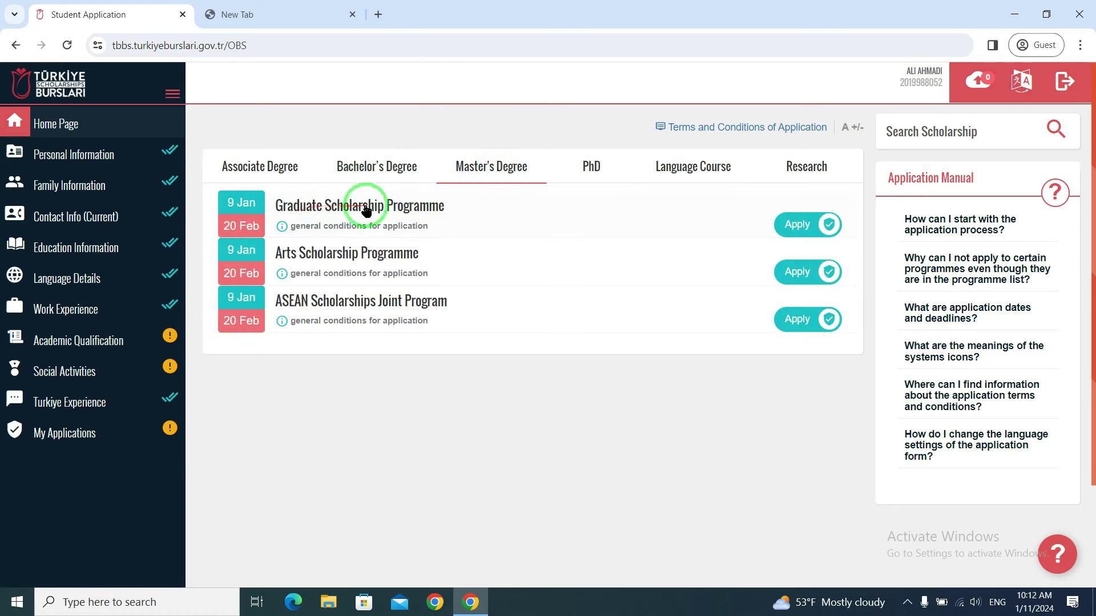
pyautogui.click(380, 169)
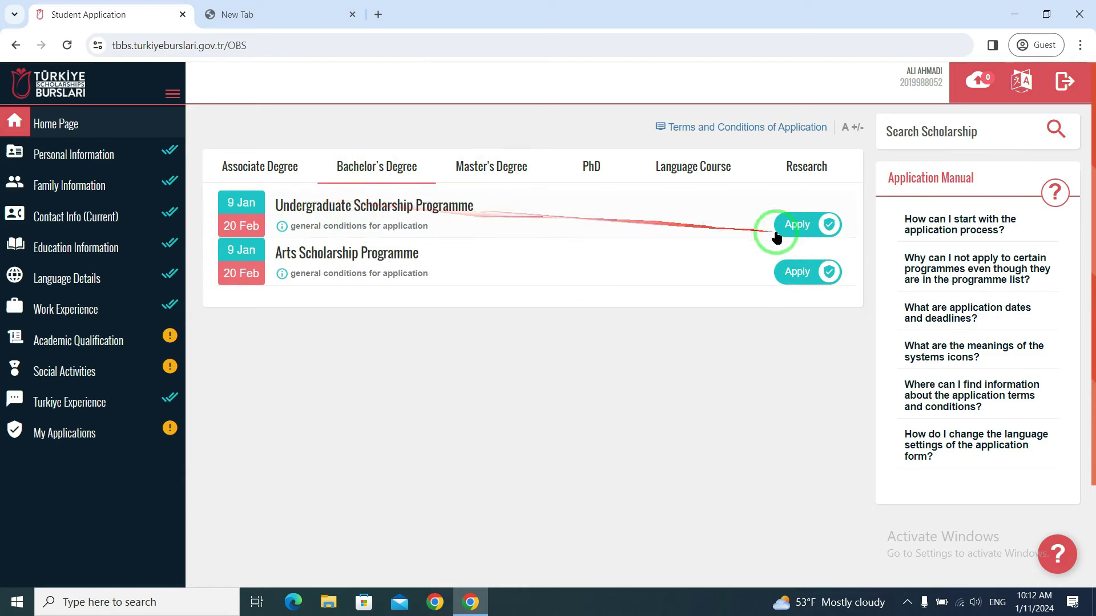
pyautogui.click(813, 229)
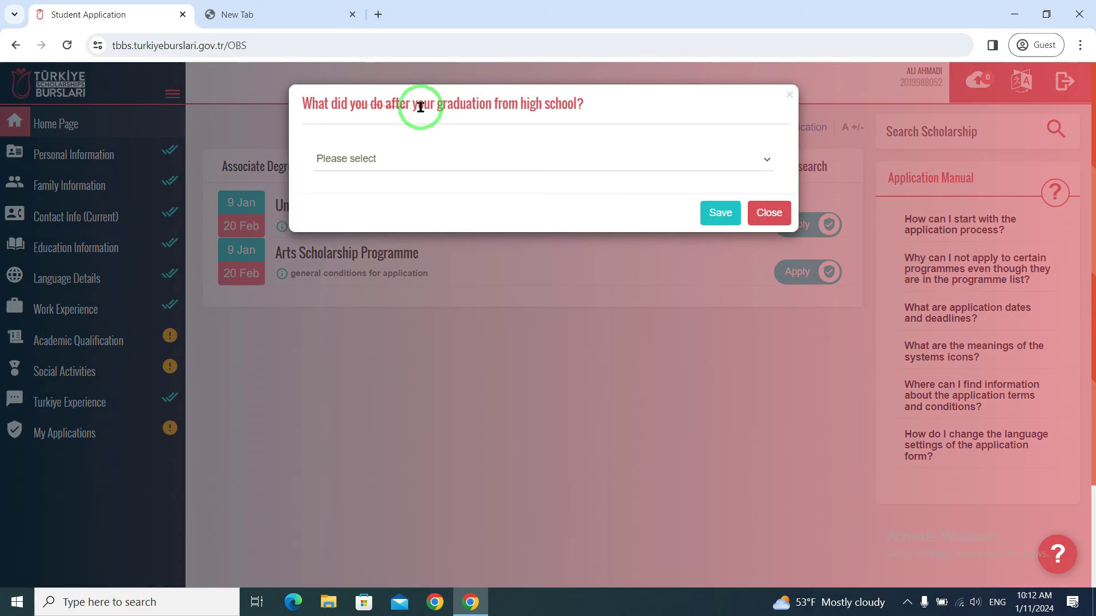
# - Answer 'I attended course / personal development training' with description 'ABC' and save it
pyautogui.click(423, 165)
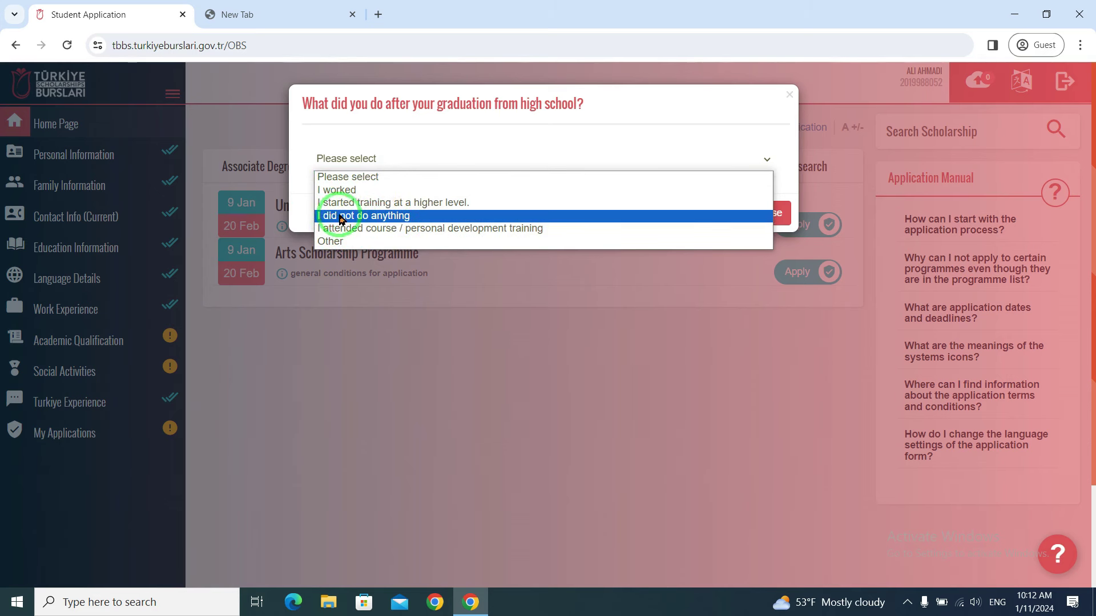
pyautogui.click(405, 215)
pyautogui.click(402, 207)
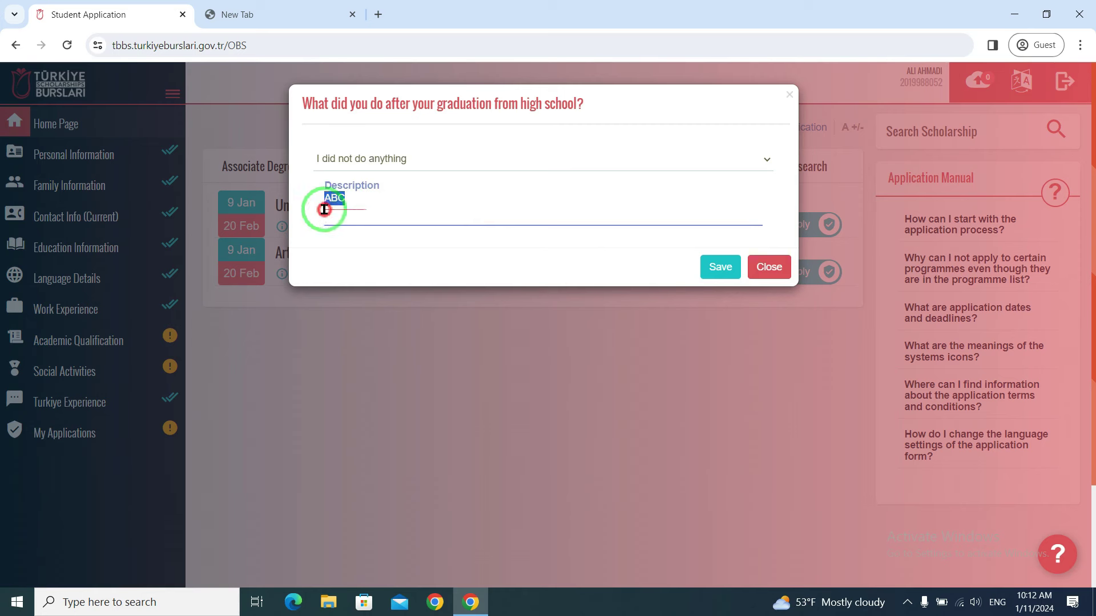
pyautogui.click(392, 163)
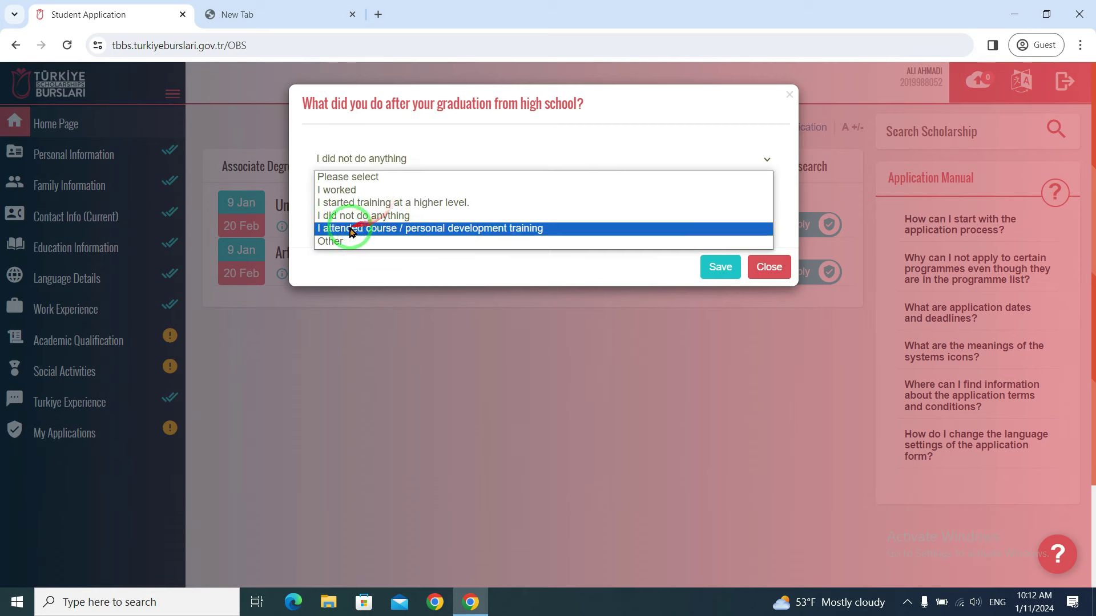
pyautogui.click(378, 229)
pyautogui.click(379, 201)
pyautogui.click(724, 268)
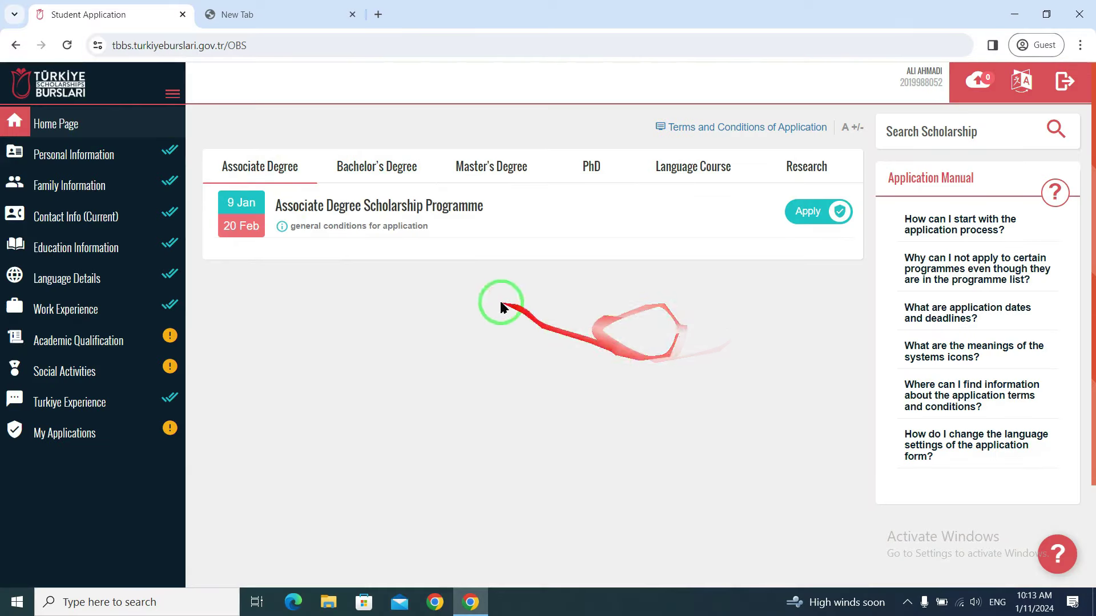
pyautogui.click(387, 163)
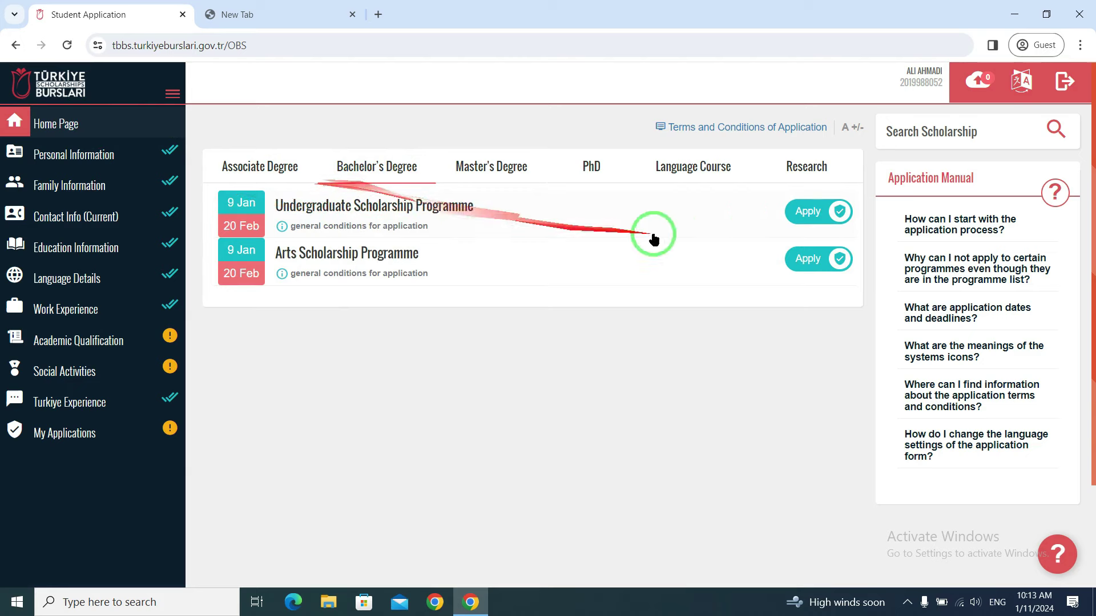
# - Apply to the Undergraduate Scholarship Programme again and go to the high school Diploma upload
pyautogui.click(820, 212)
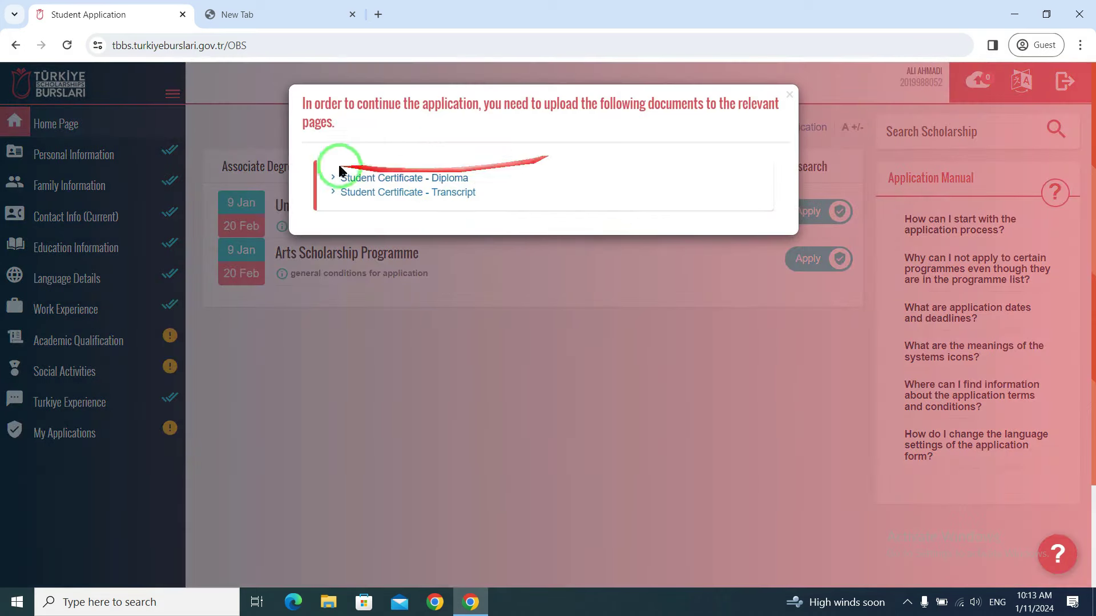
pyautogui.click(414, 179)
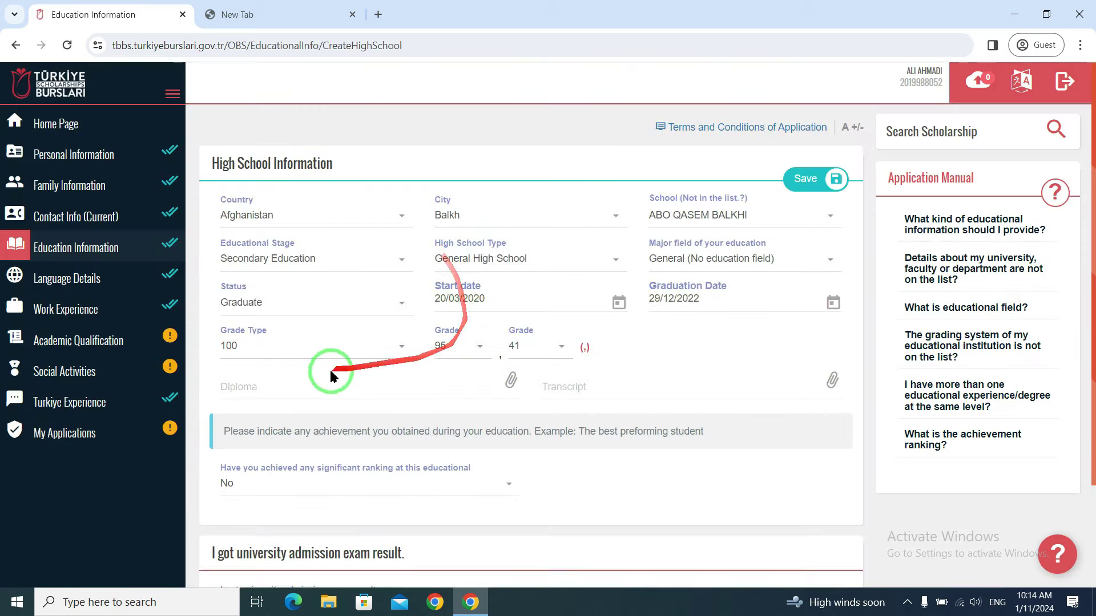
pyautogui.scroll(-2, 345, 400)
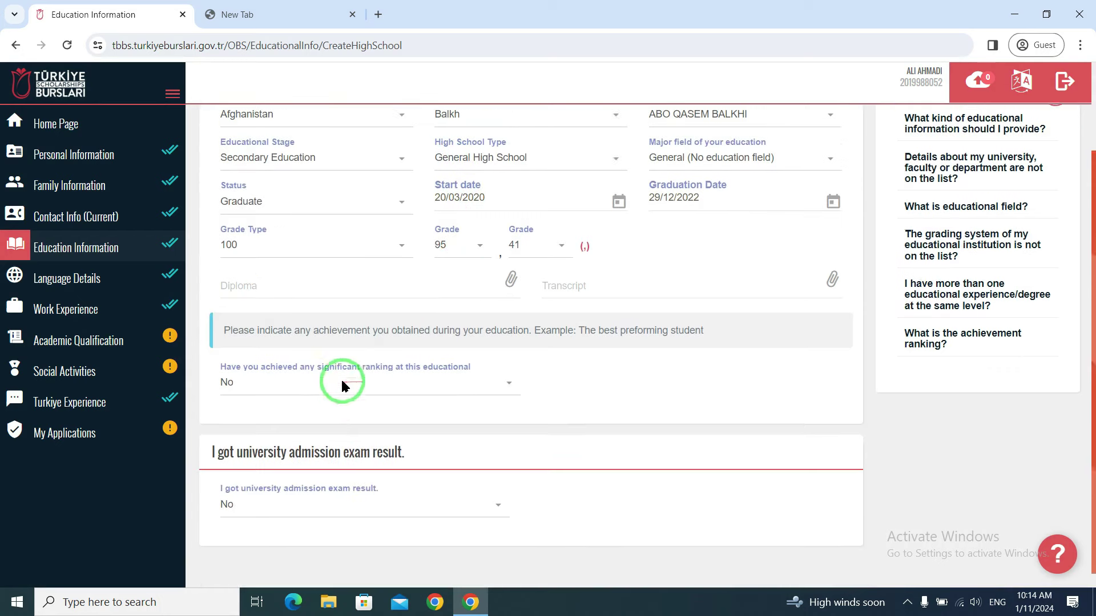
pyautogui.scroll(2, 343, 448)
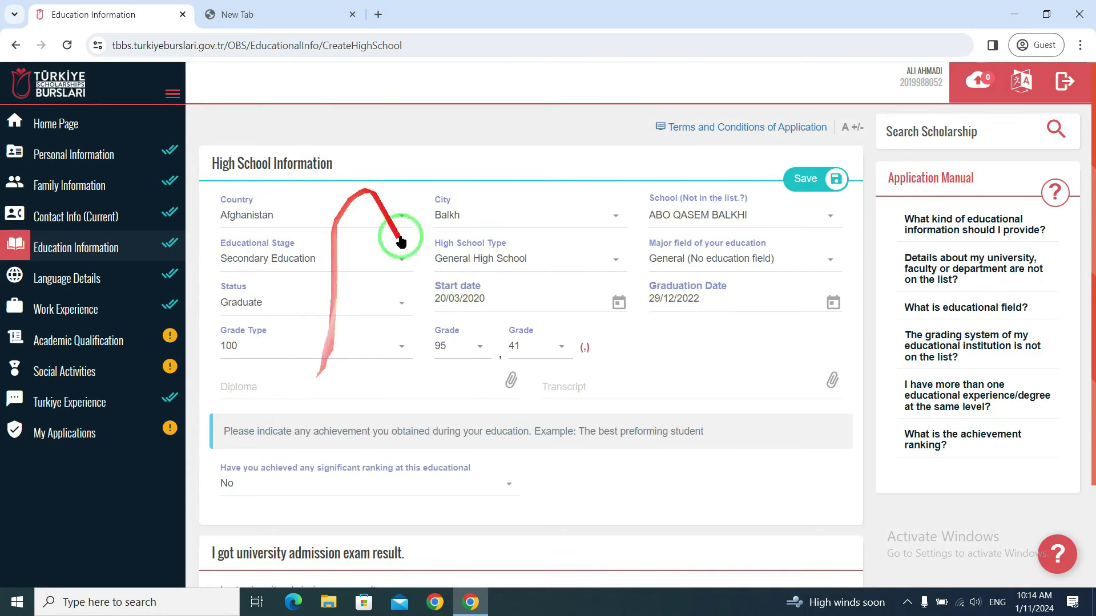
# - Attach 12 Diploma - Copy.jpg and 12 Transcript - Copy.jpg, then save the high school record
pyautogui.click(342, 391)
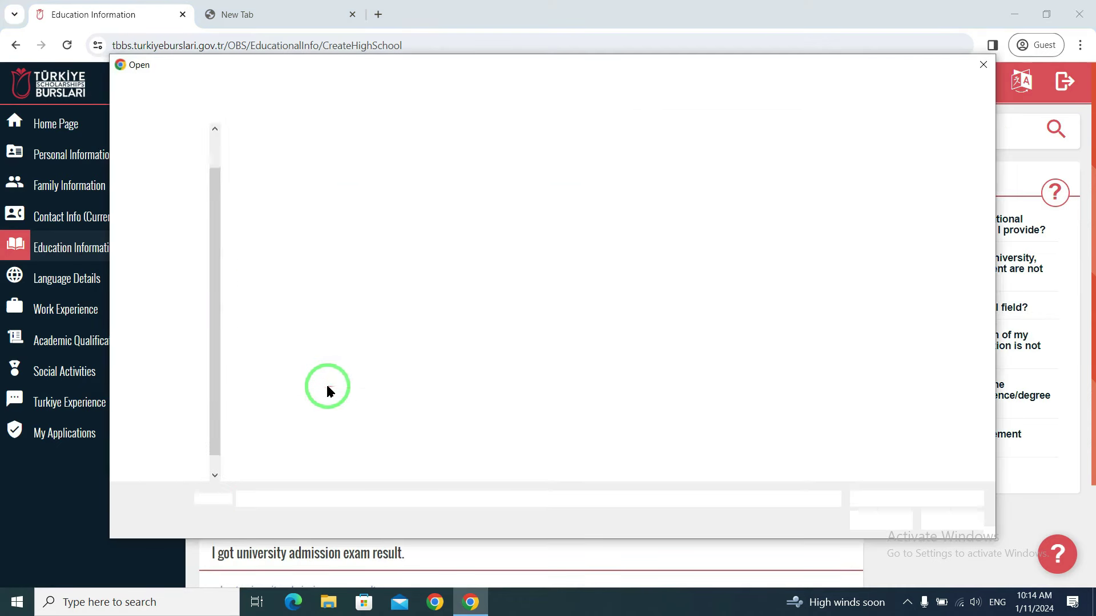
pyautogui.click(261, 177)
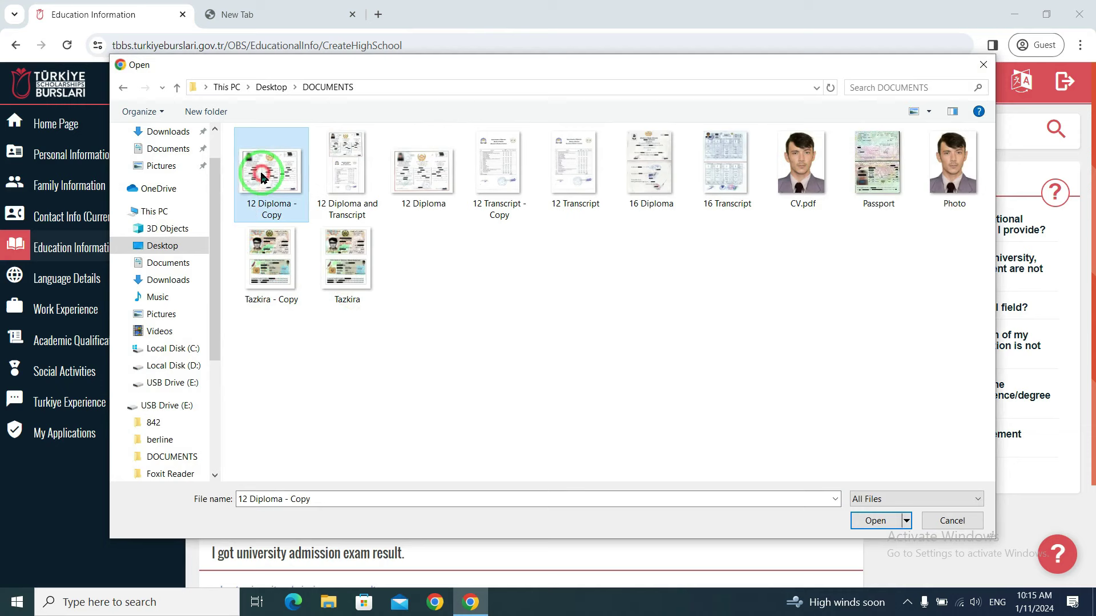
pyautogui.click(873, 521)
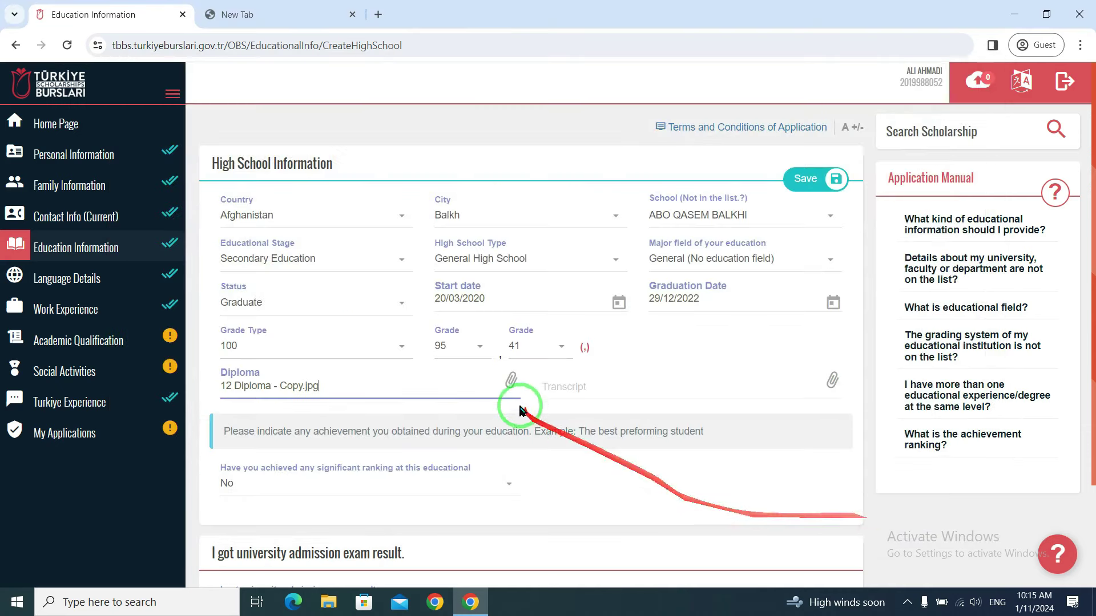
pyautogui.click(590, 387)
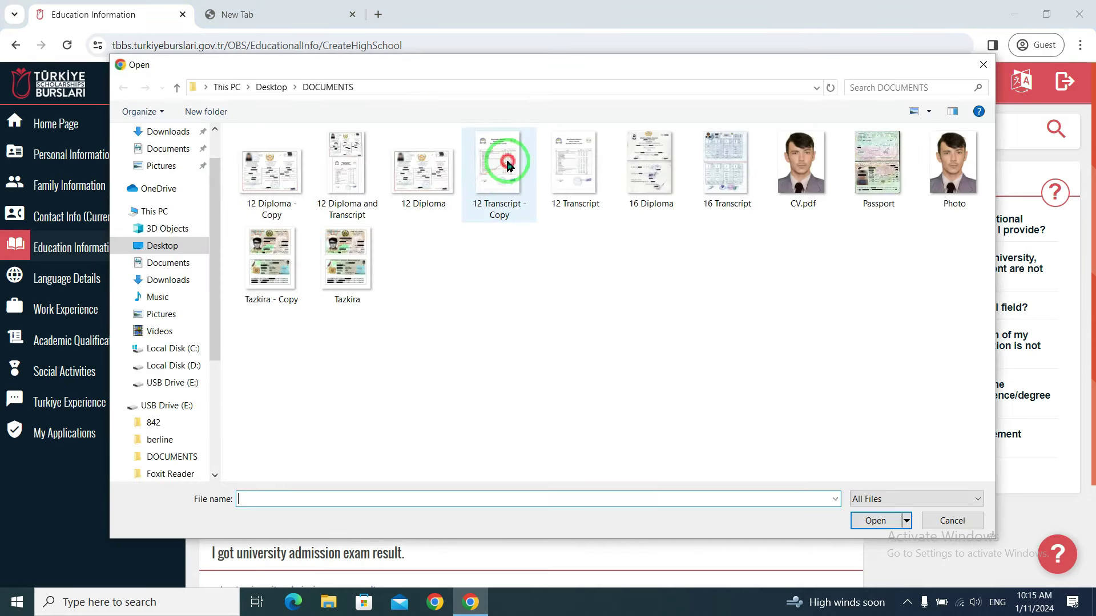
pyautogui.click(507, 164)
pyautogui.click(879, 521)
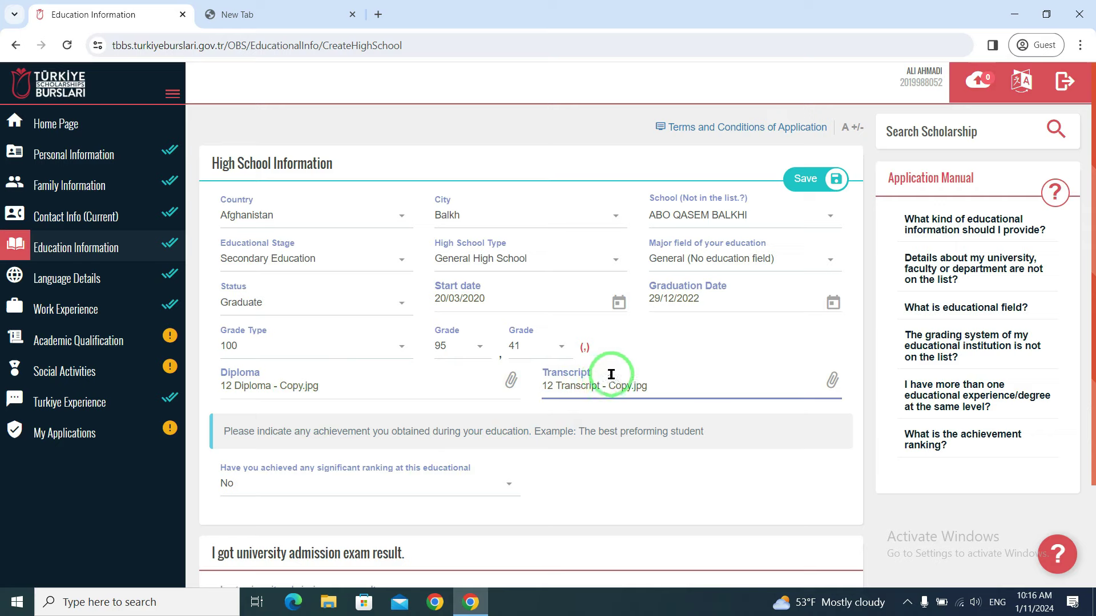
pyautogui.click(816, 179)
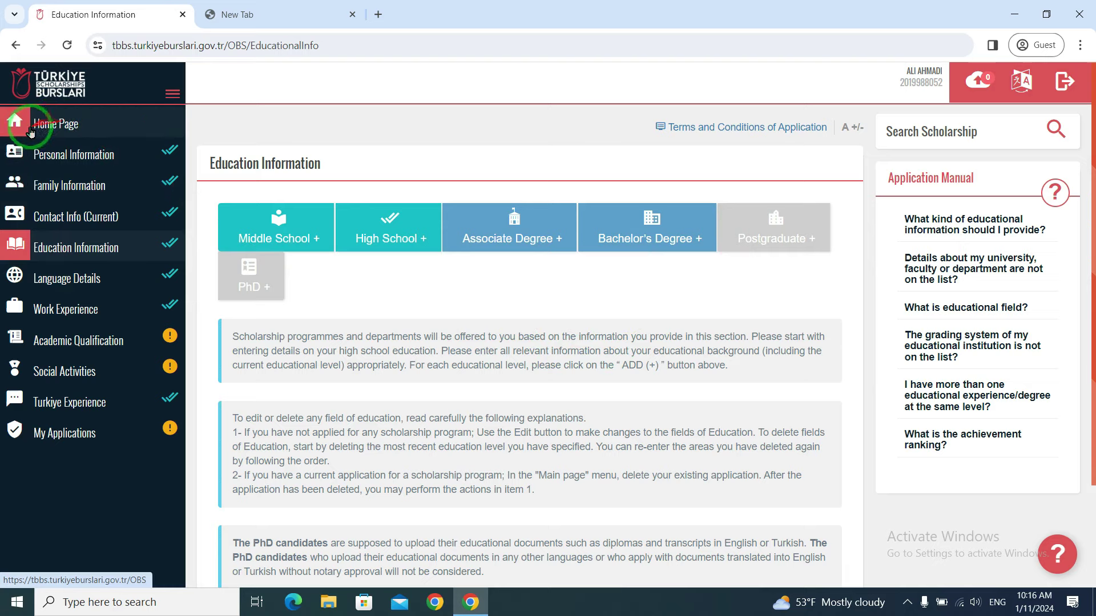
# - Reapply to the Undergraduate Scholarship Programme from the Bachelor's Degree list and accept the attention notice
pyautogui.click(53, 129)
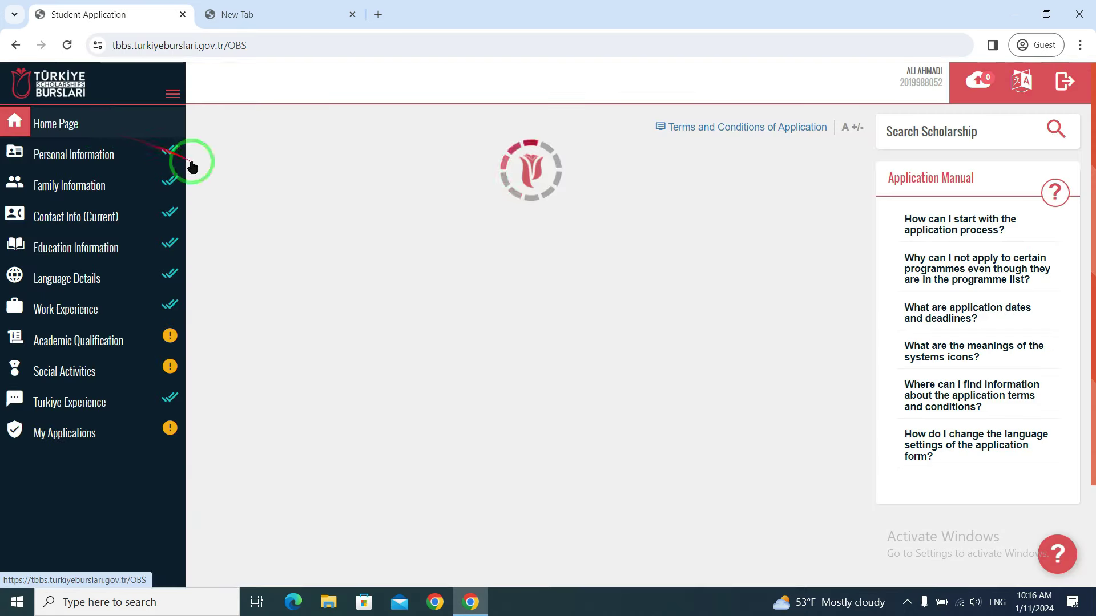
pyautogui.click(374, 166)
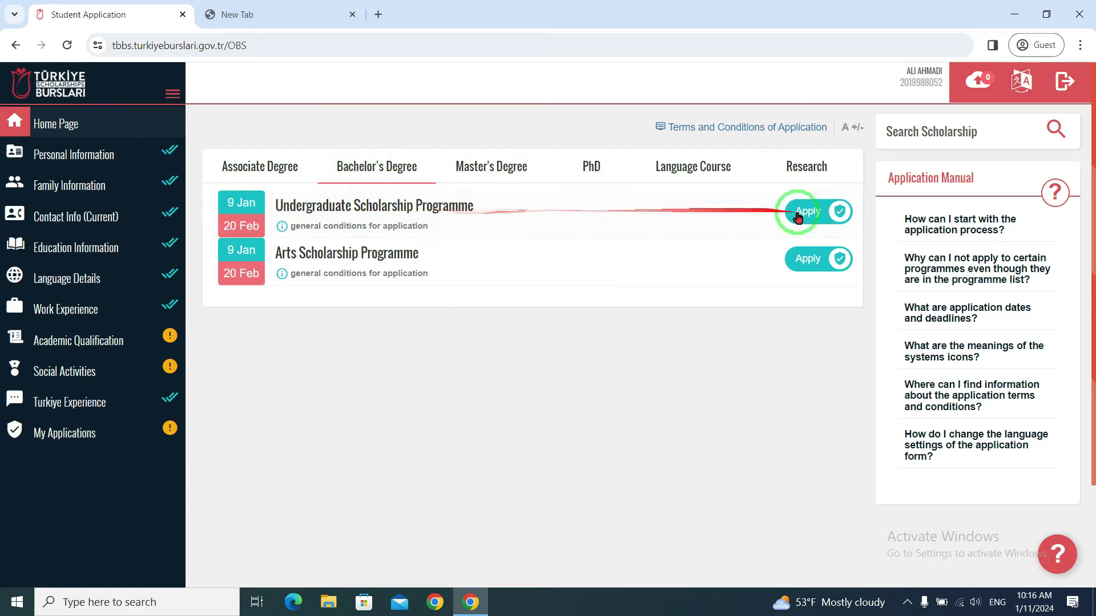
pyautogui.click(832, 211)
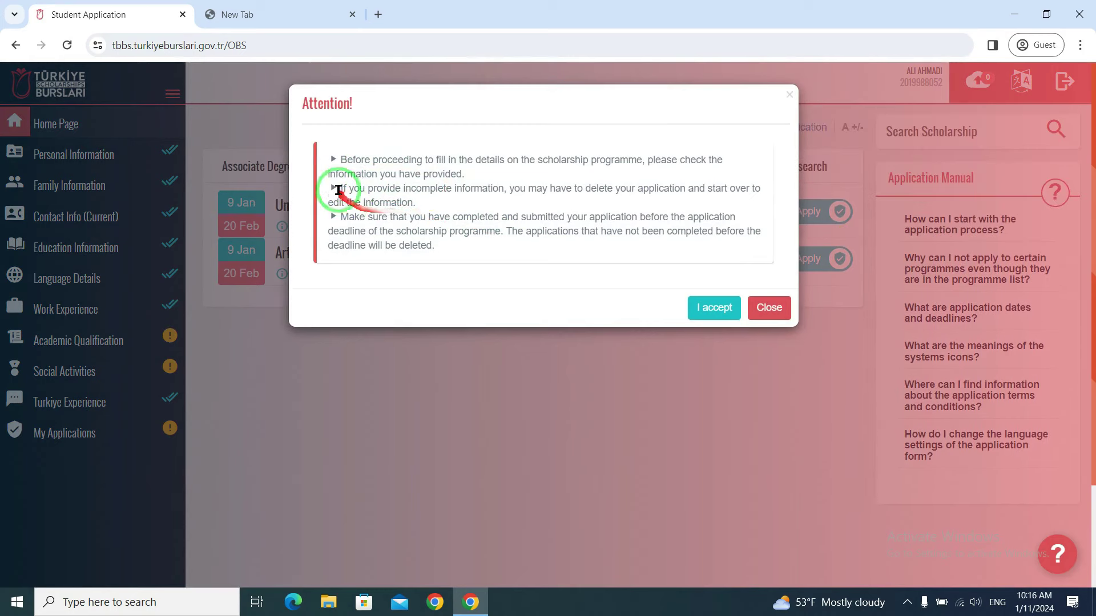
pyautogui.click(711, 310)
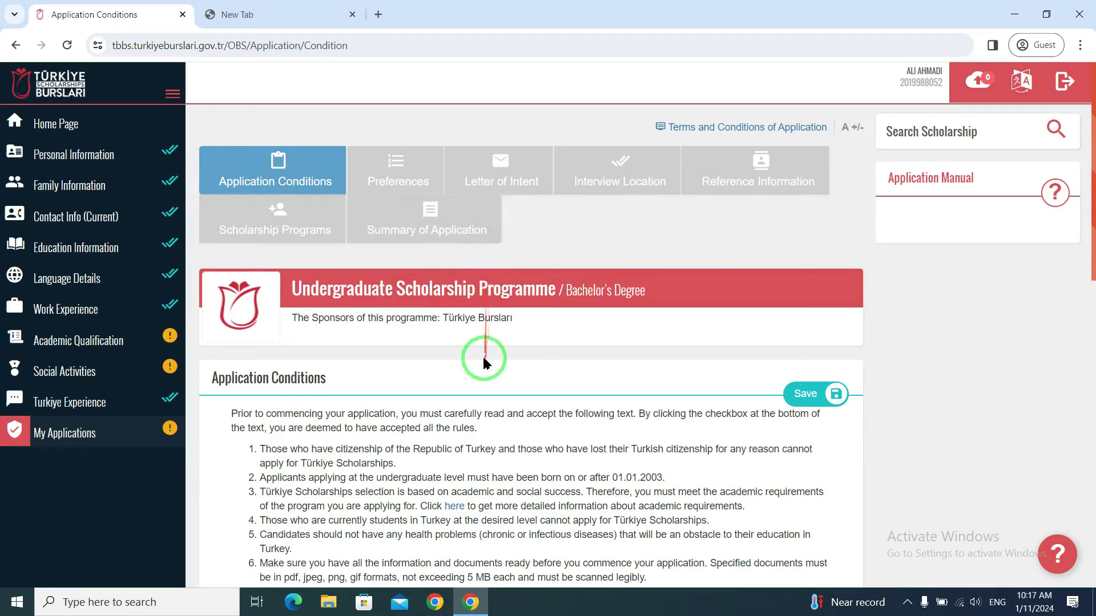
# - Tick 'I have read and accepted all the conditions' and save the Application Conditions
pyautogui.scroll(-1, 484, 362)
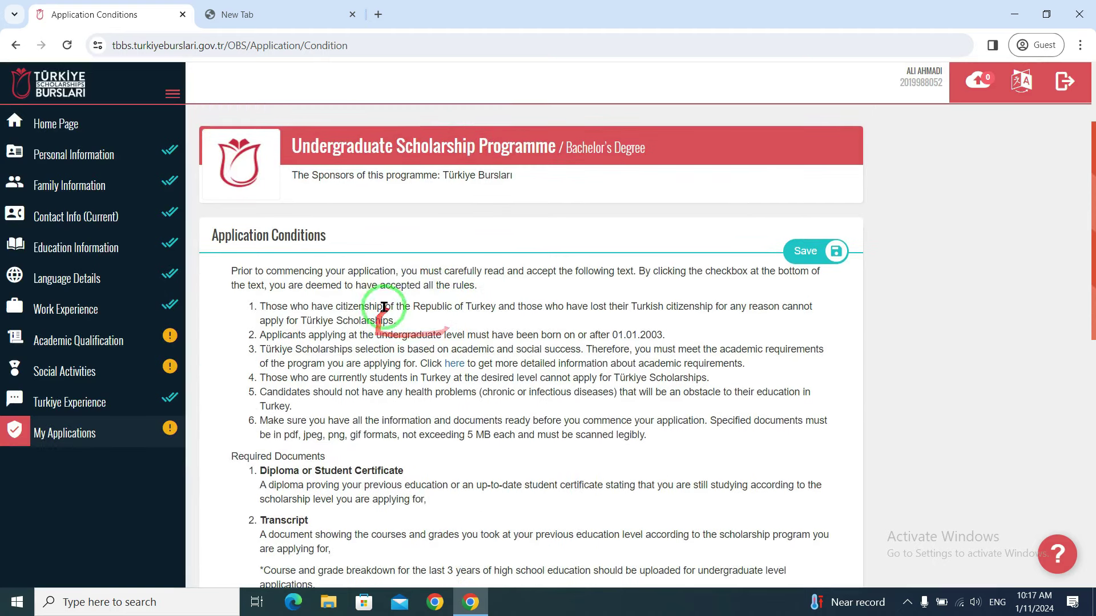
pyautogui.scroll(1, 394, 251)
pyautogui.scroll(-1, 406, 288)
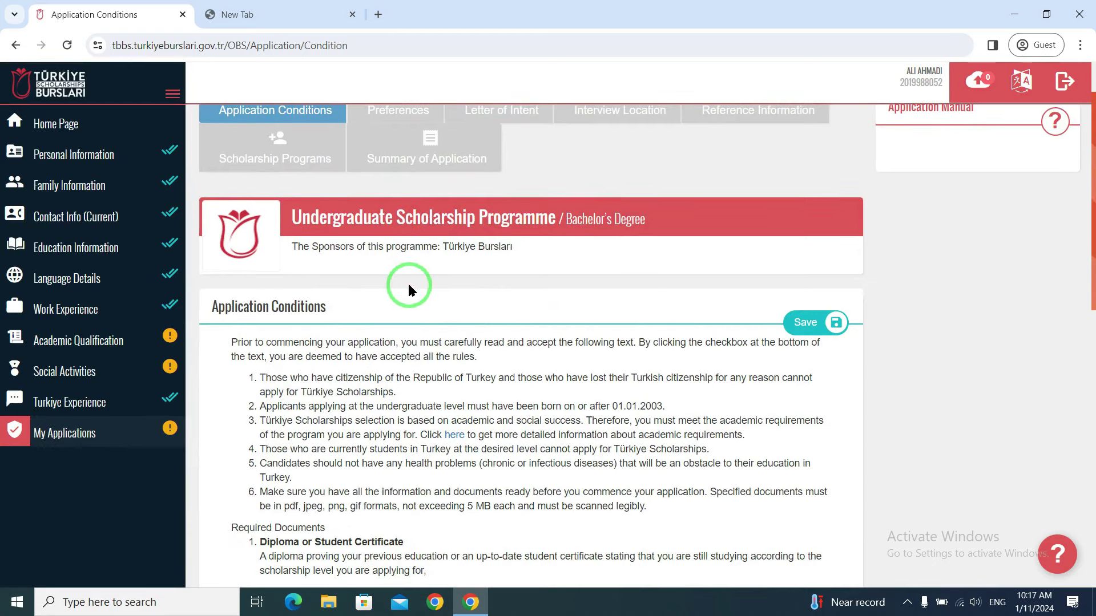
pyautogui.scroll(-2, 514, 289)
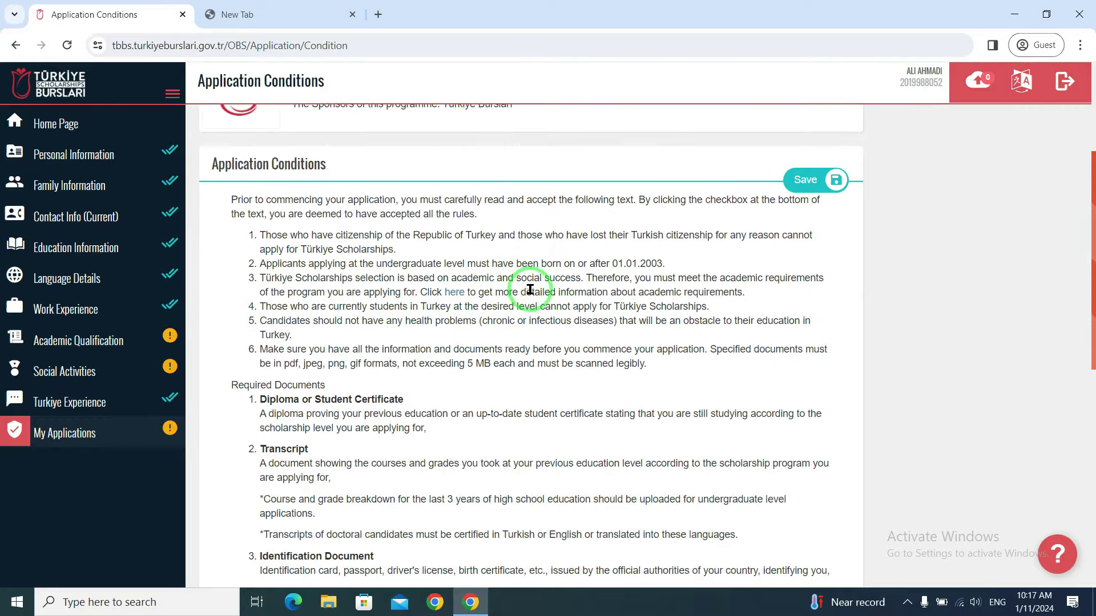
pyautogui.scroll(3, 529, 290)
pyautogui.scroll(-6, 533, 318)
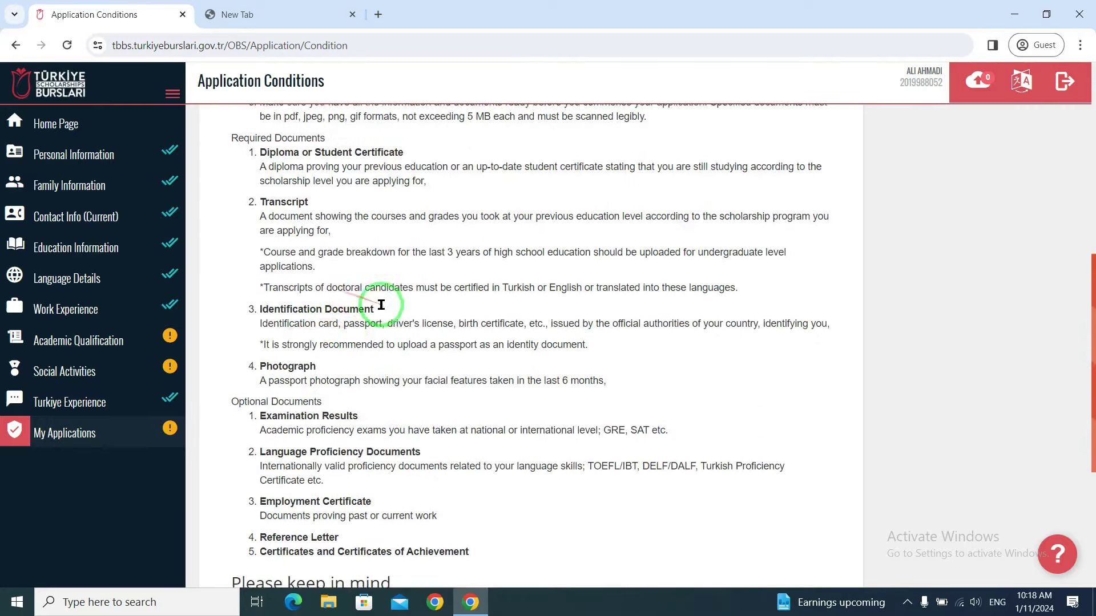
pyautogui.scroll(3, 365, 308)
pyautogui.scroll(-3, 346, 280)
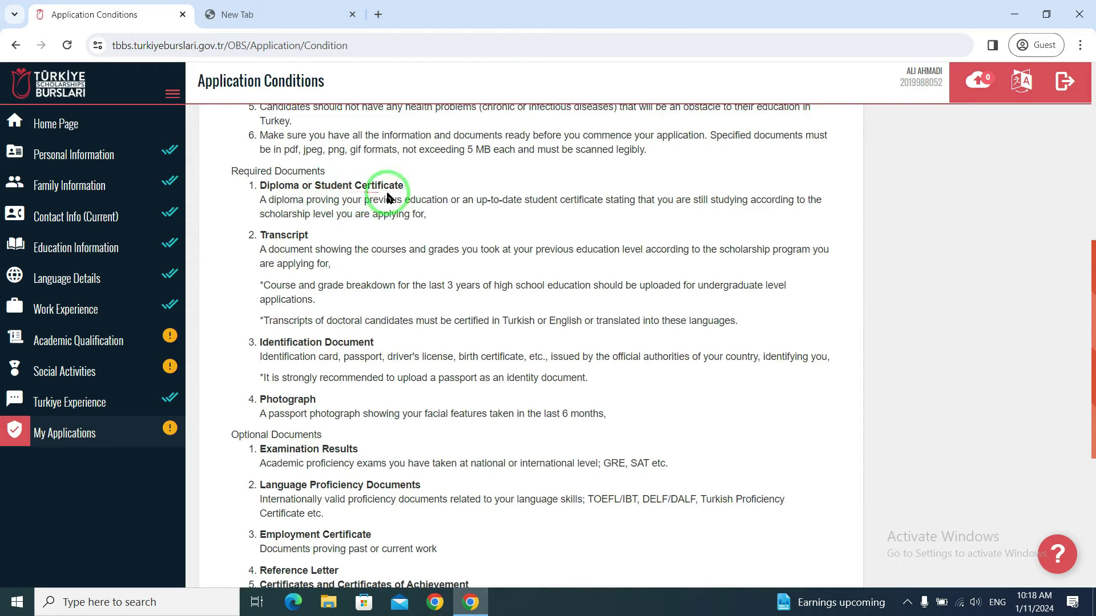
pyautogui.scroll(-4, 315, 239)
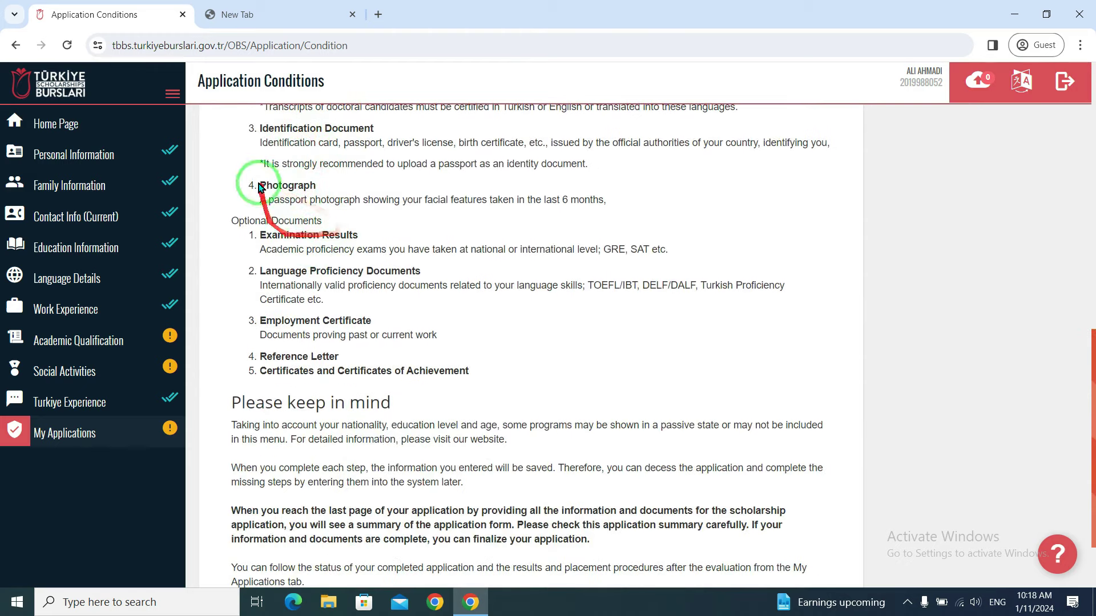
pyautogui.scroll(-2, 298, 266)
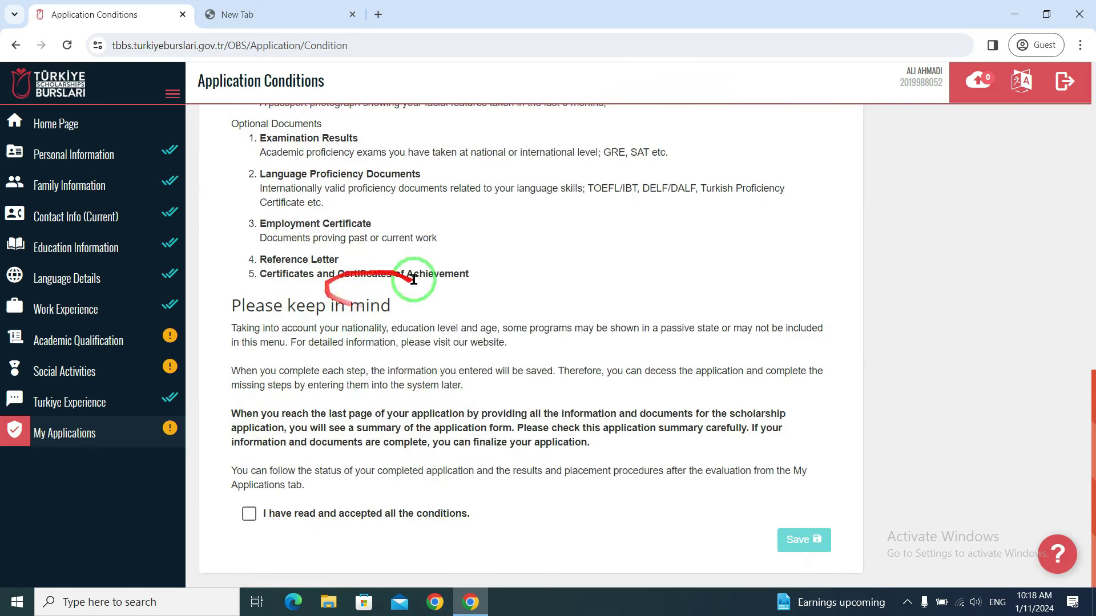
pyautogui.click(248, 515)
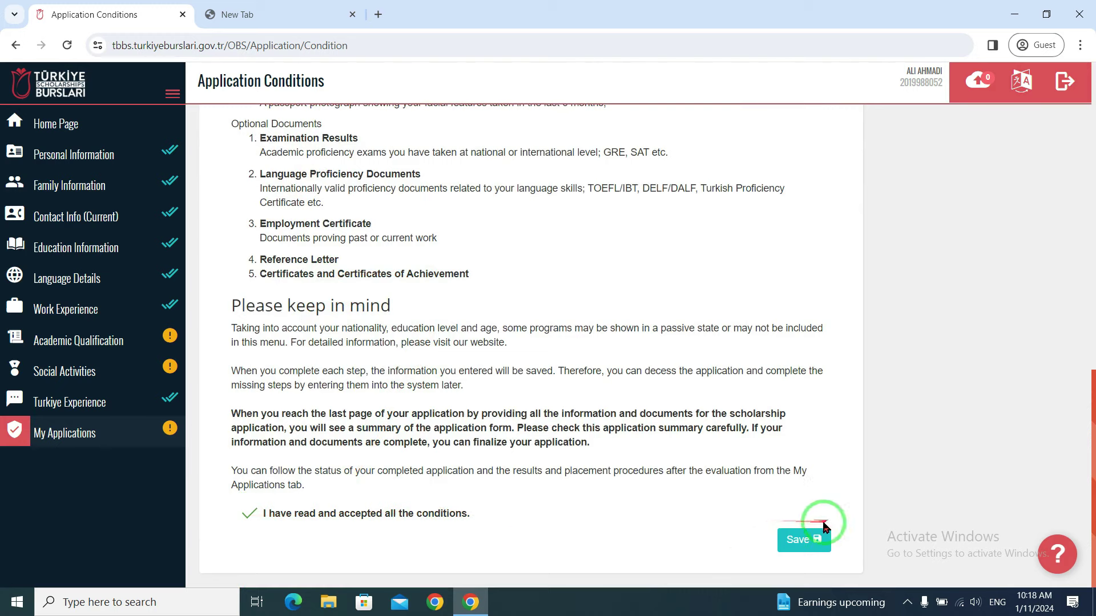
pyautogui.click(809, 547)
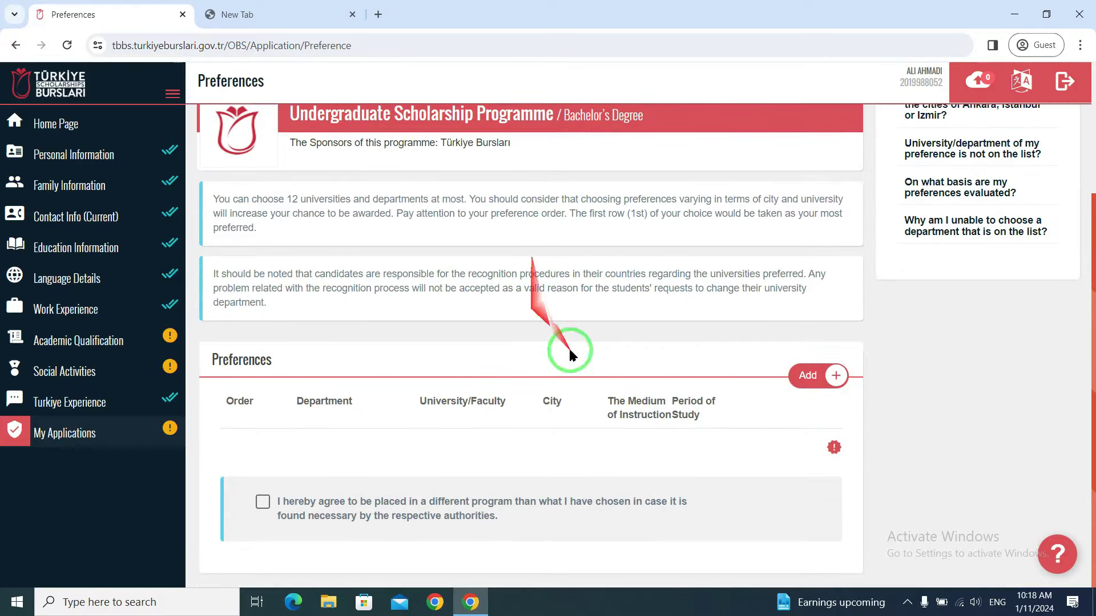
# - Add Ankara University's Biology as the first department preference
pyautogui.click(810, 376)
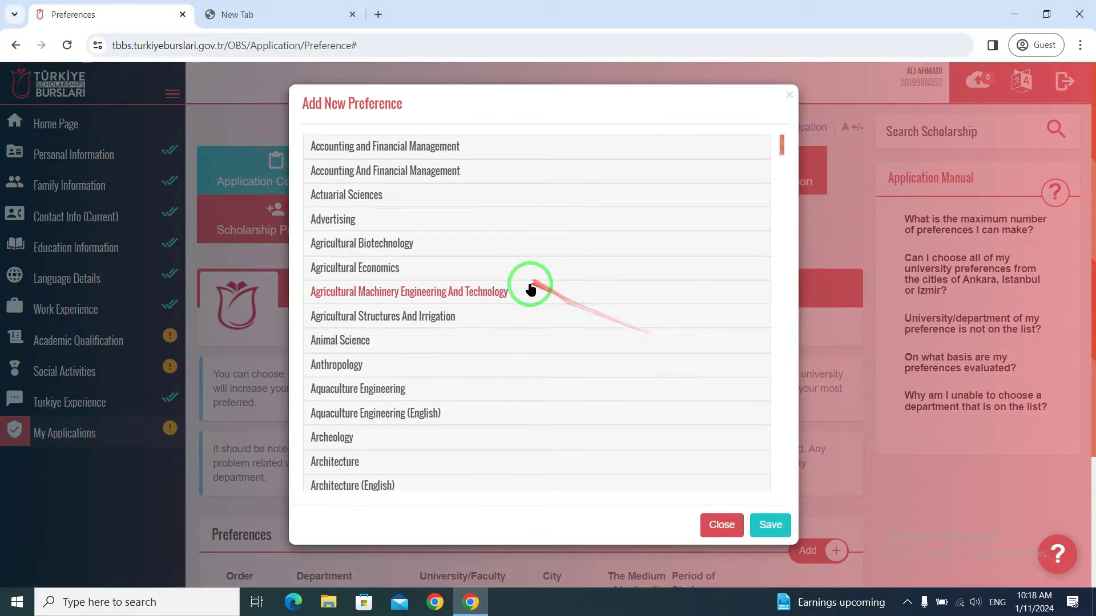
pyautogui.scroll(-5, 419, 280)
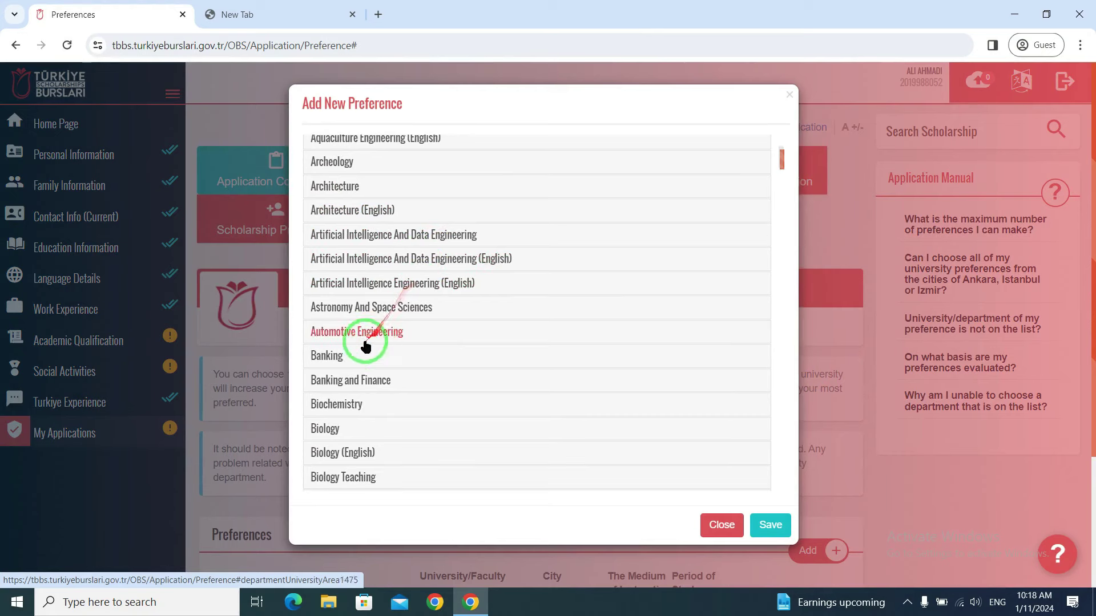
pyautogui.click(330, 357)
pyautogui.scroll(-5, 460, 384)
pyautogui.scroll(9, 466, 368)
pyautogui.scroll(-6, 463, 362)
pyautogui.scroll(6, 462, 362)
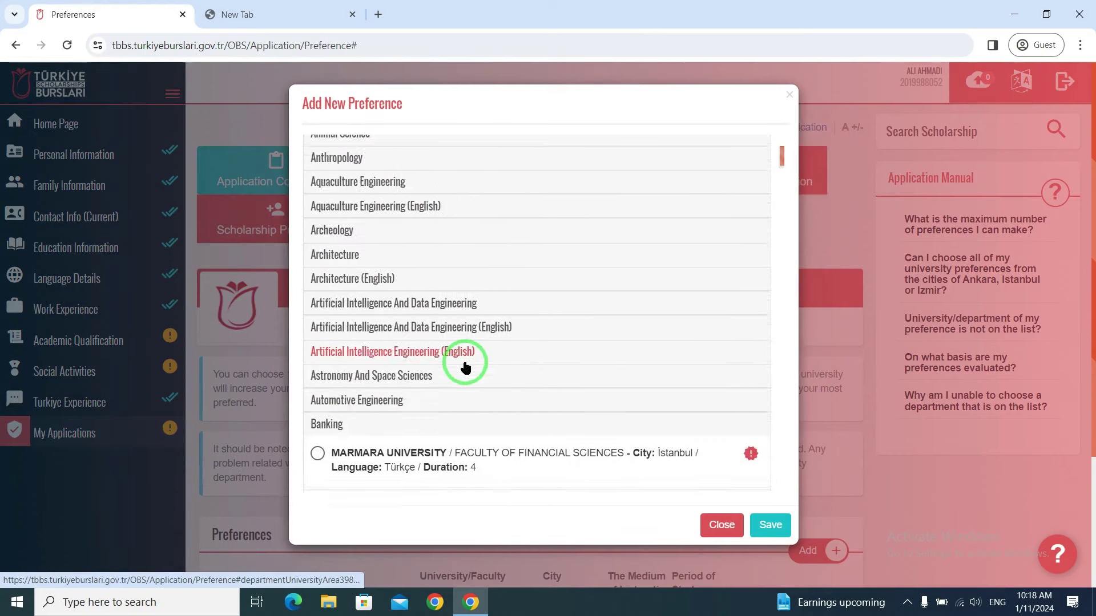
pyautogui.scroll(-7, 393, 351)
pyautogui.scroll(4, 394, 365)
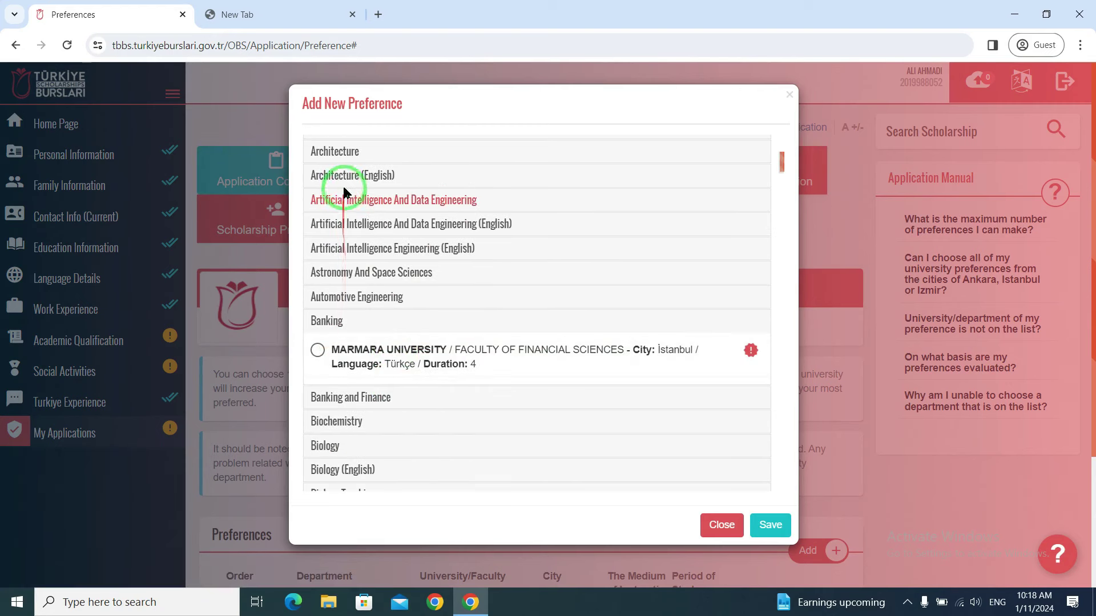
pyautogui.scroll(-2, 341, 402)
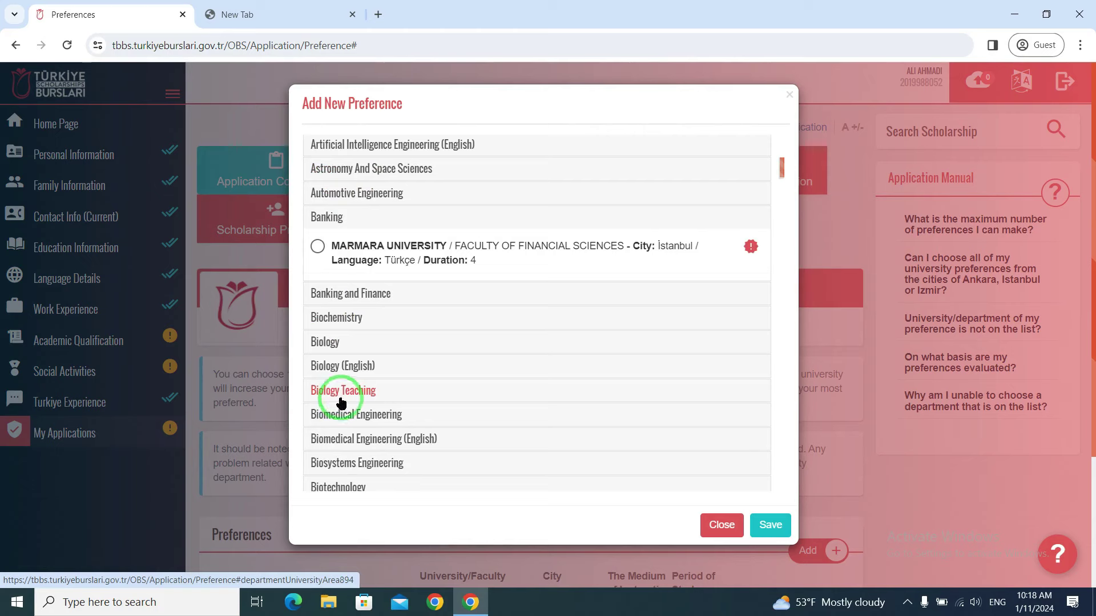
pyautogui.click(329, 346)
pyautogui.scroll(-5, 400, 423)
pyautogui.scroll(-15, 385, 438)
pyautogui.scroll(-2, 431, 420)
pyautogui.scroll(20, 430, 421)
pyautogui.scroll(2, 429, 422)
pyautogui.scroll(-8, 404, 416)
pyautogui.scroll(15, 404, 416)
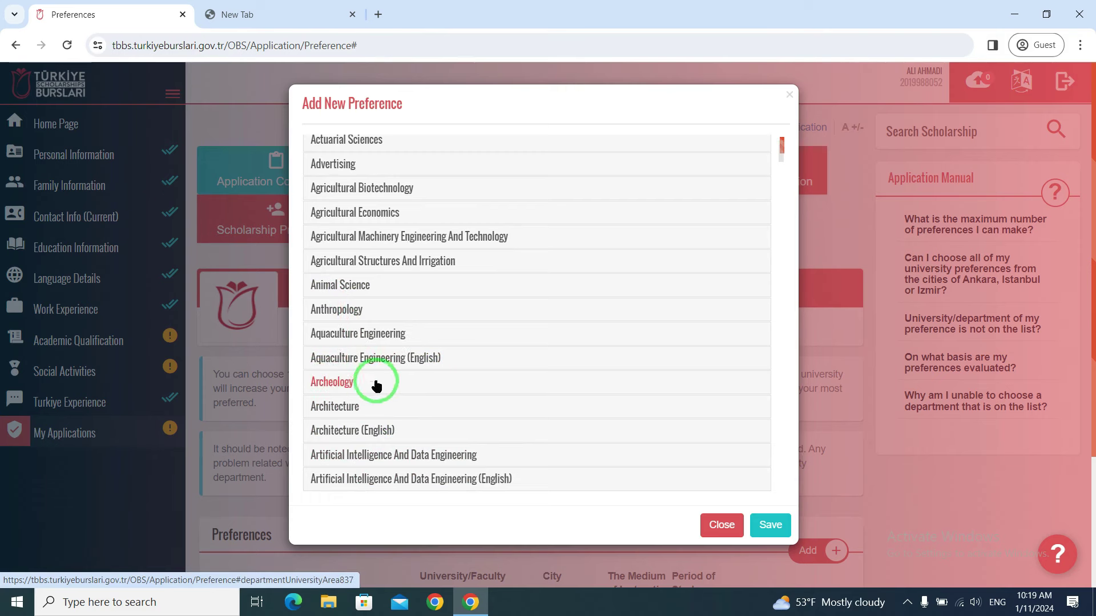
pyautogui.scroll(-7, 376, 385)
pyautogui.scroll(2, 379, 387)
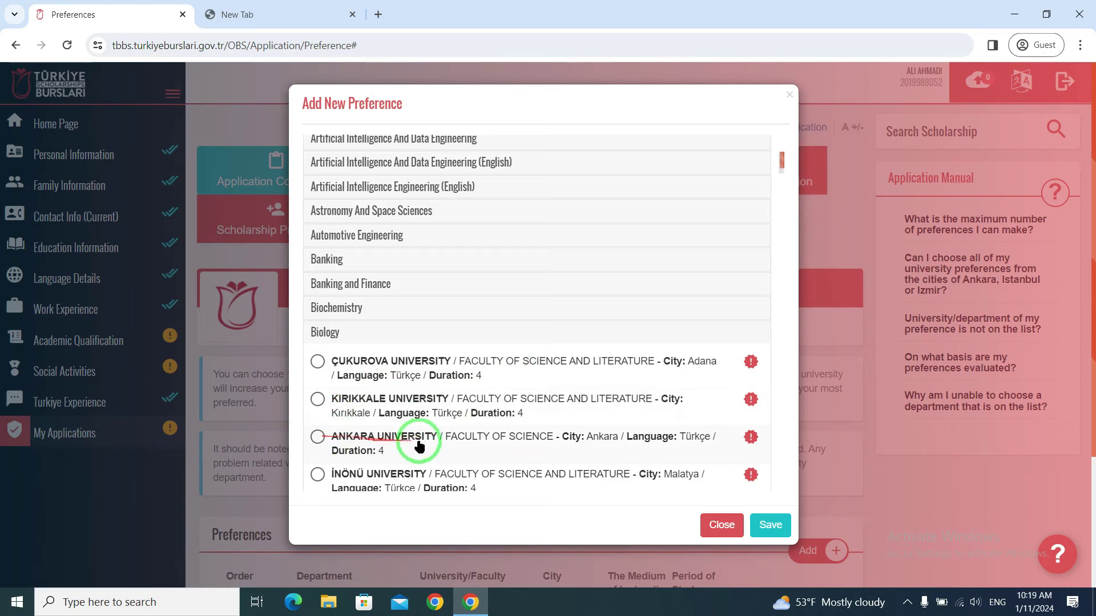
pyautogui.click(318, 437)
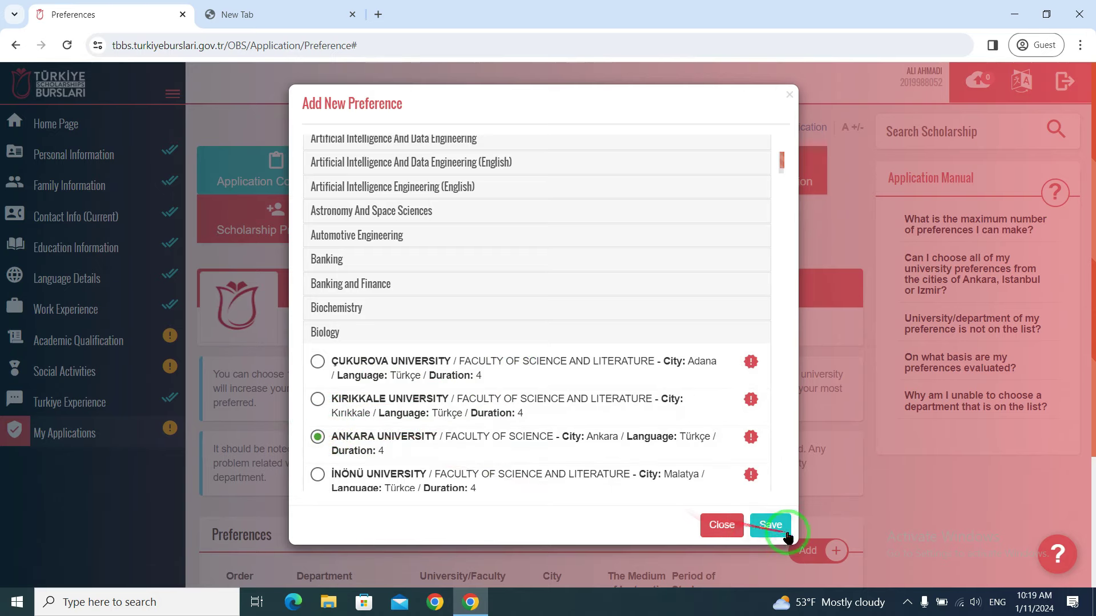
pyautogui.click(770, 525)
pyautogui.scroll(-3, 571, 377)
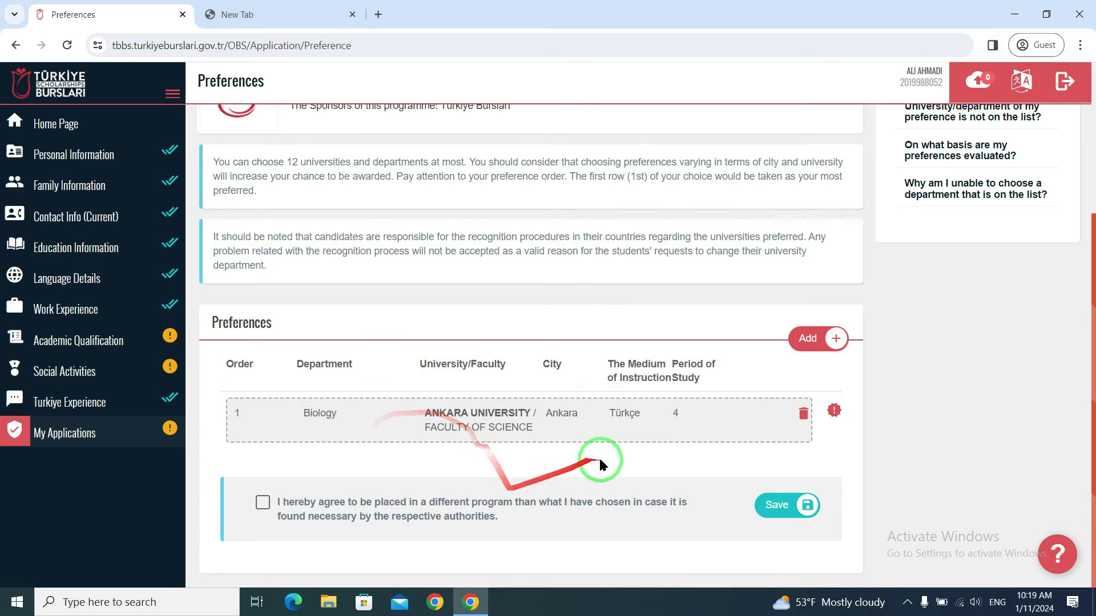
# - Add Ankara University's Anthropology and Çukurova University's Chemistry as preferences
pyautogui.click(815, 339)
pyautogui.click(355, 366)
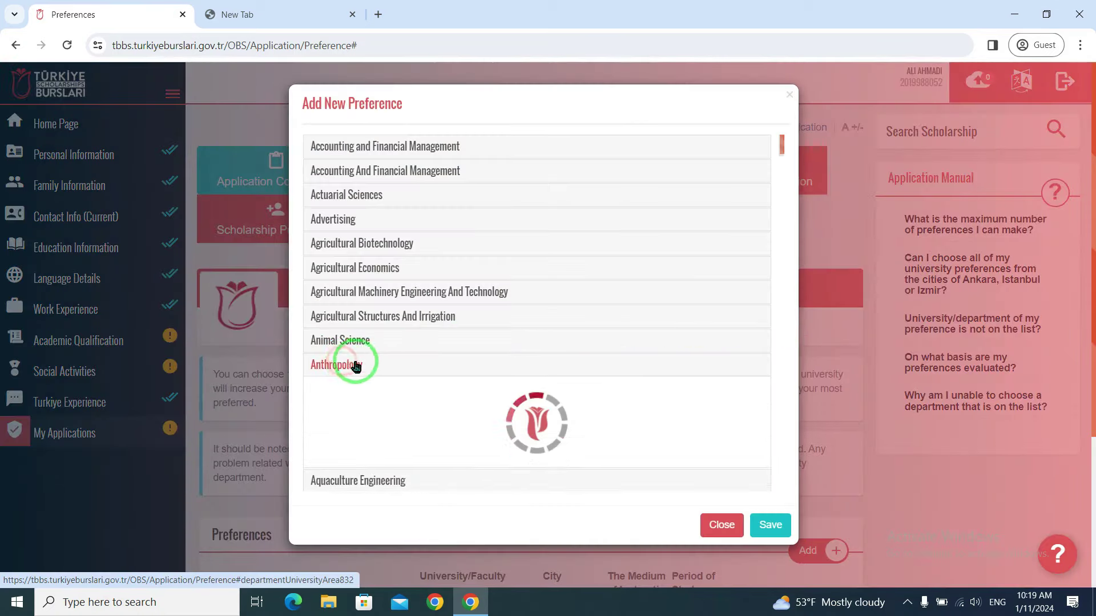
pyautogui.click(317, 394)
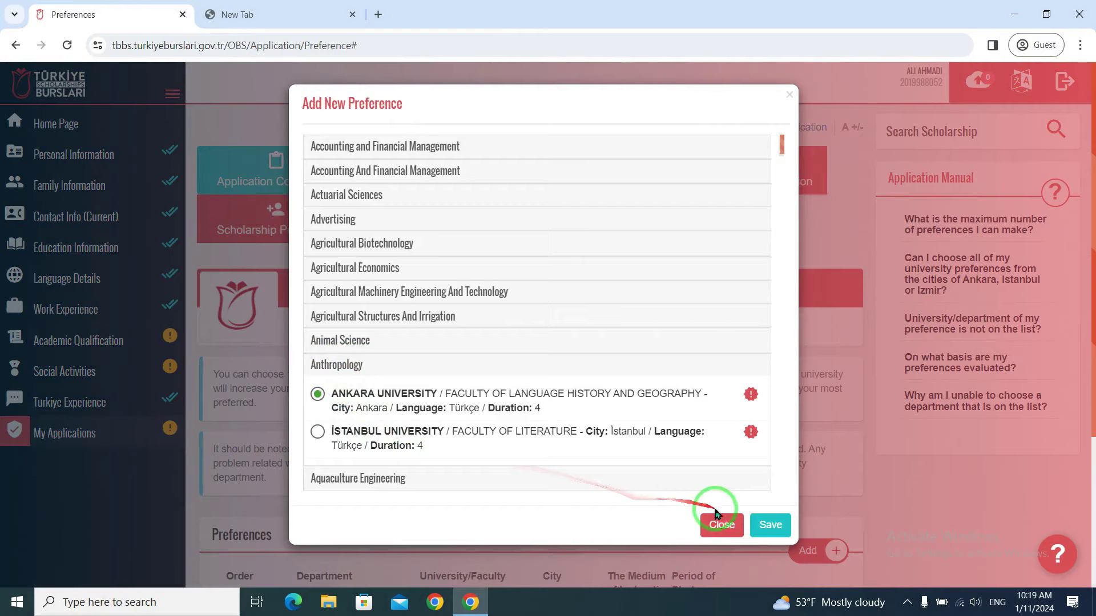
pyautogui.click(778, 533)
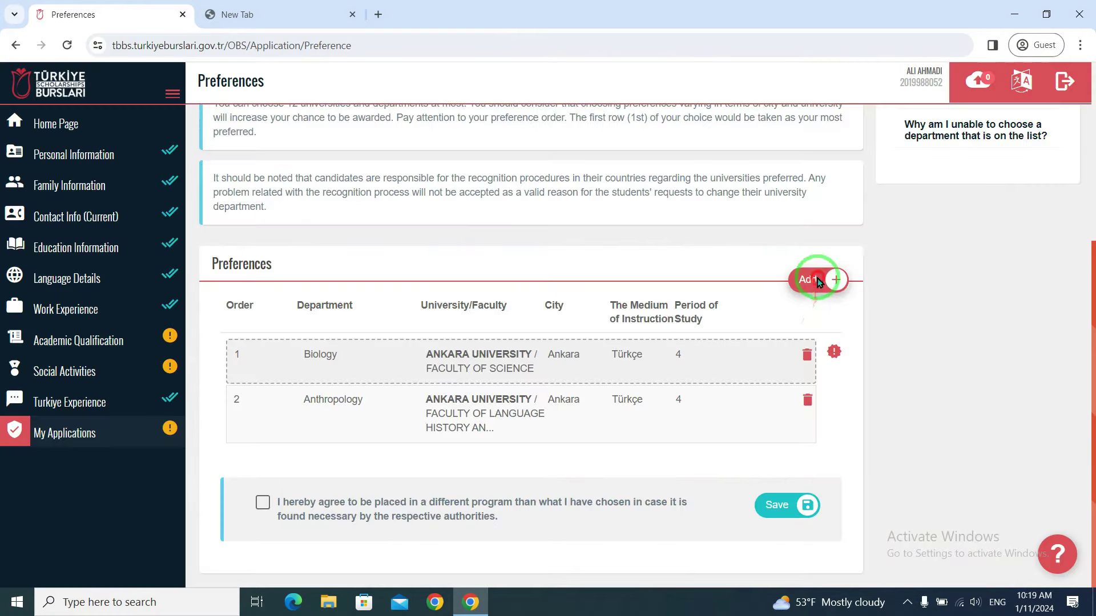
pyautogui.click(817, 279)
pyautogui.scroll(-8, 498, 332)
pyautogui.click(460, 368)
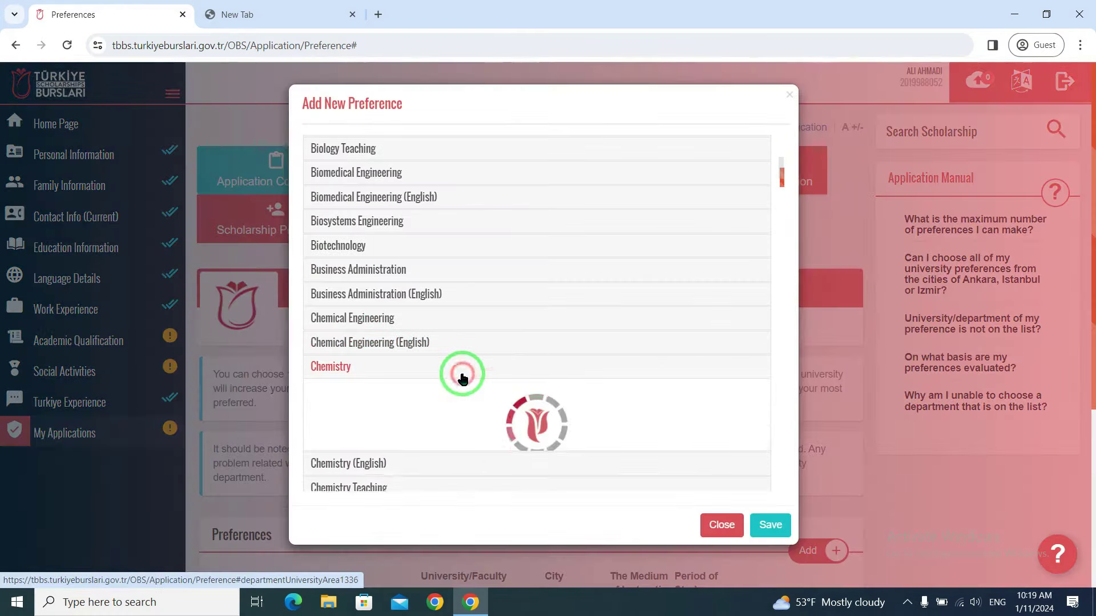
pyautogui.click(318, 395)
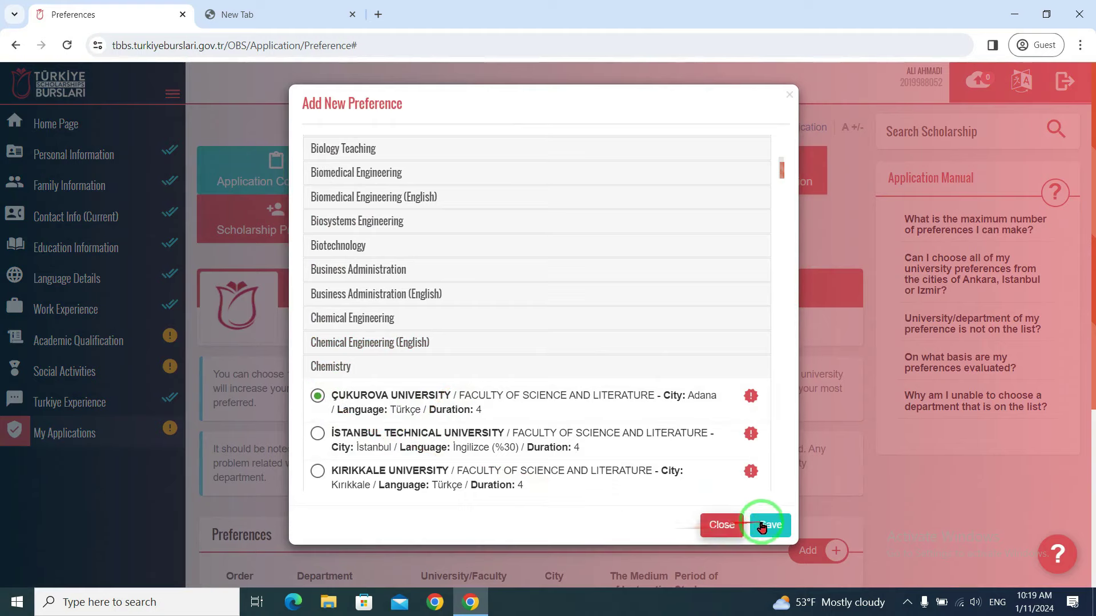
pyautogui.click(770, 525)
pyautogui.scroll(-6, 589, 349)
pyautogui.scroll(7, 541, 357)
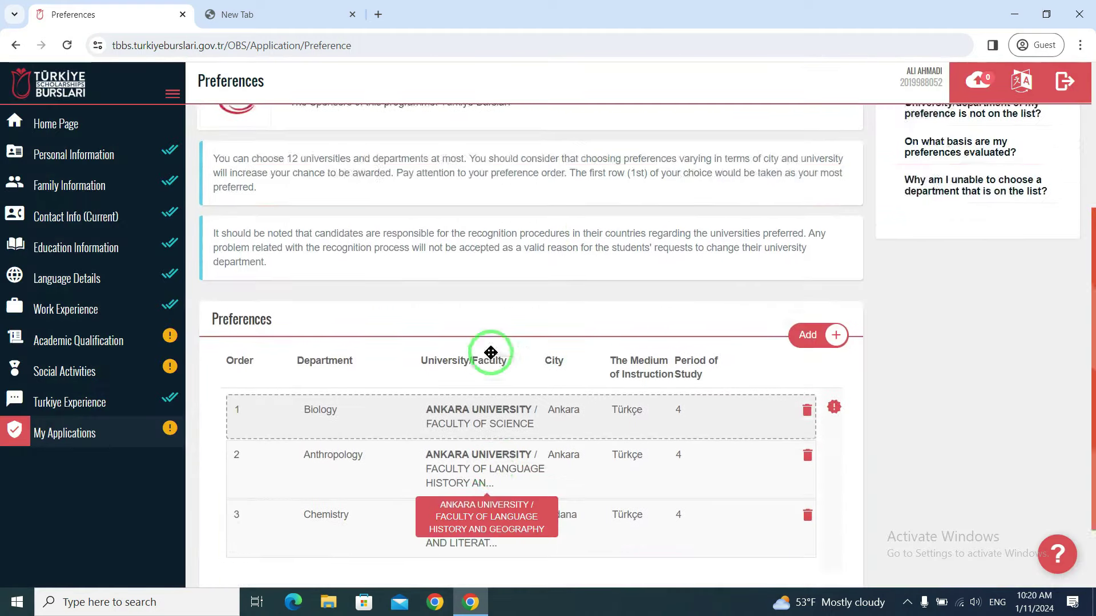
pyautogui.scroll(-4, 487, 355)
pyautogui.scroll(3, 487, 355)
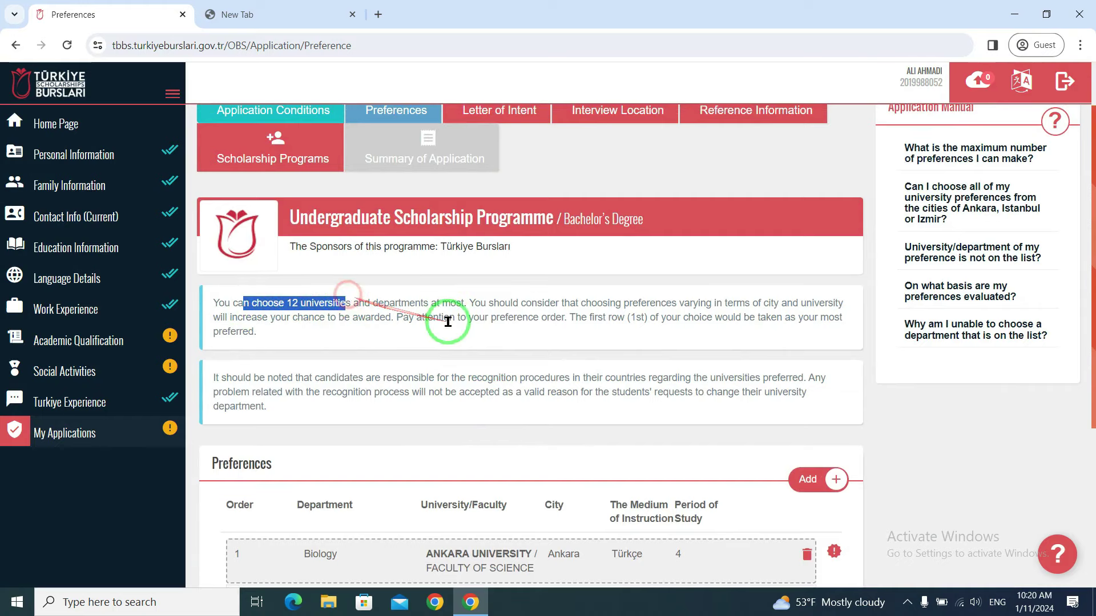
pyautogui.scroll(-5, 448, 322)
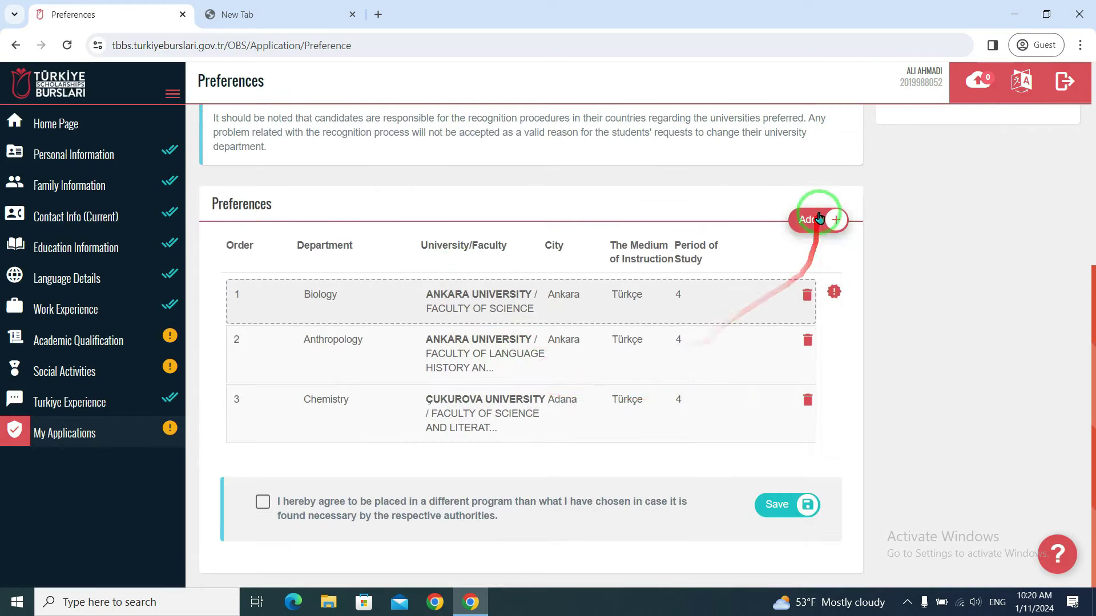
# - Discard an unsaved Artificial Intelligence Engineering entry and add Boğaziçi's Chemistry (English) instead
pyautogui.click(817, 220)
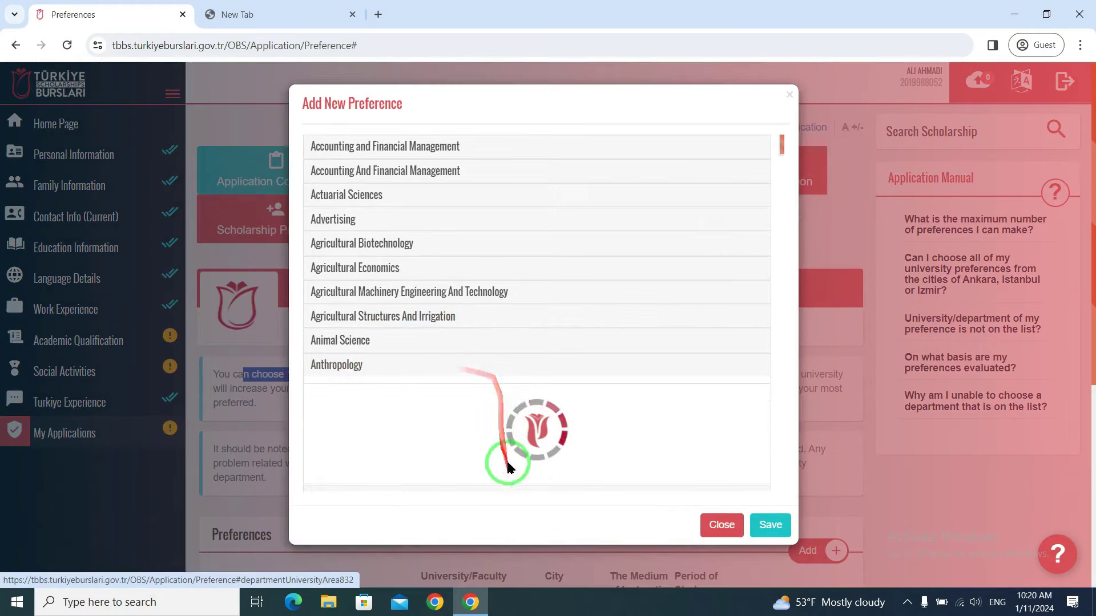
pyautogui.click(419, 365)
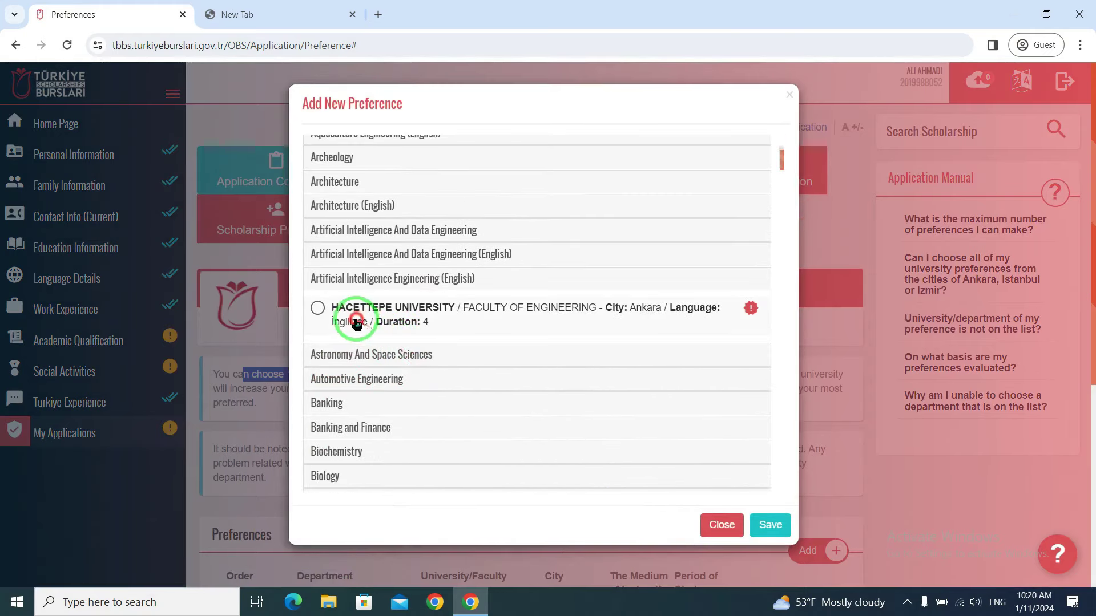
pyautogui.click(716, 522)
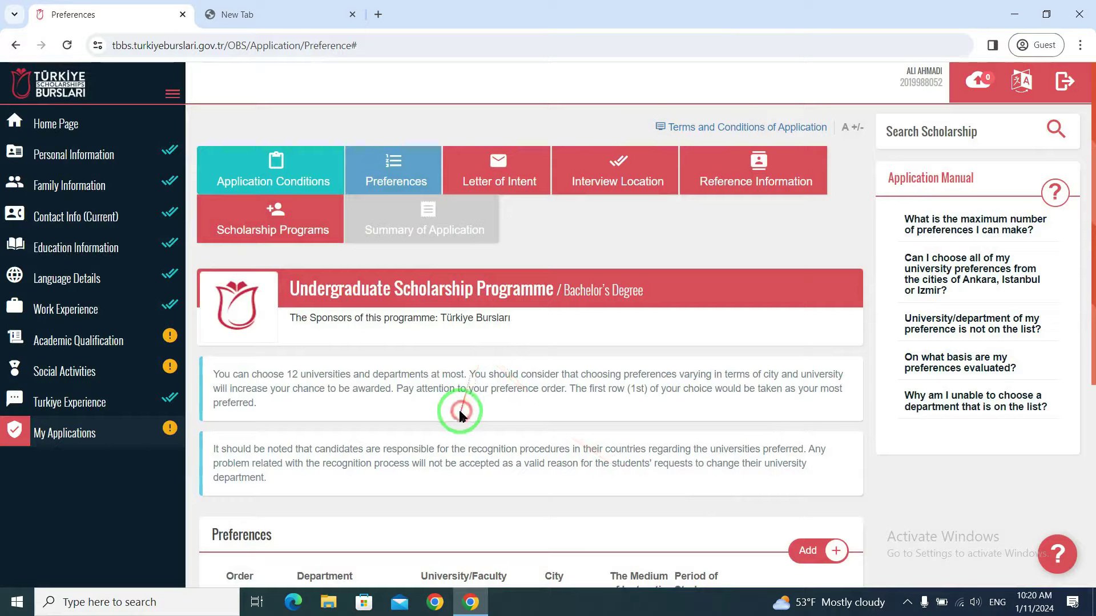
pyautogui.scroll(-5, 460, 413)
pyautogui.click(806, 216)
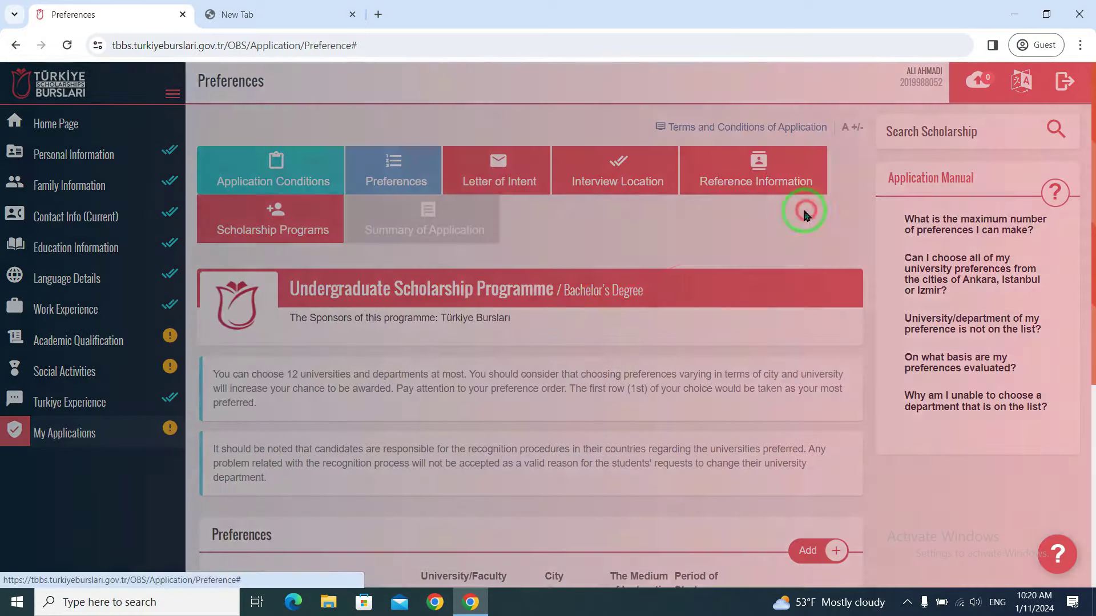
pyautogui.scroll(-5, 462, 340)
pyautogui.click(457, 347)
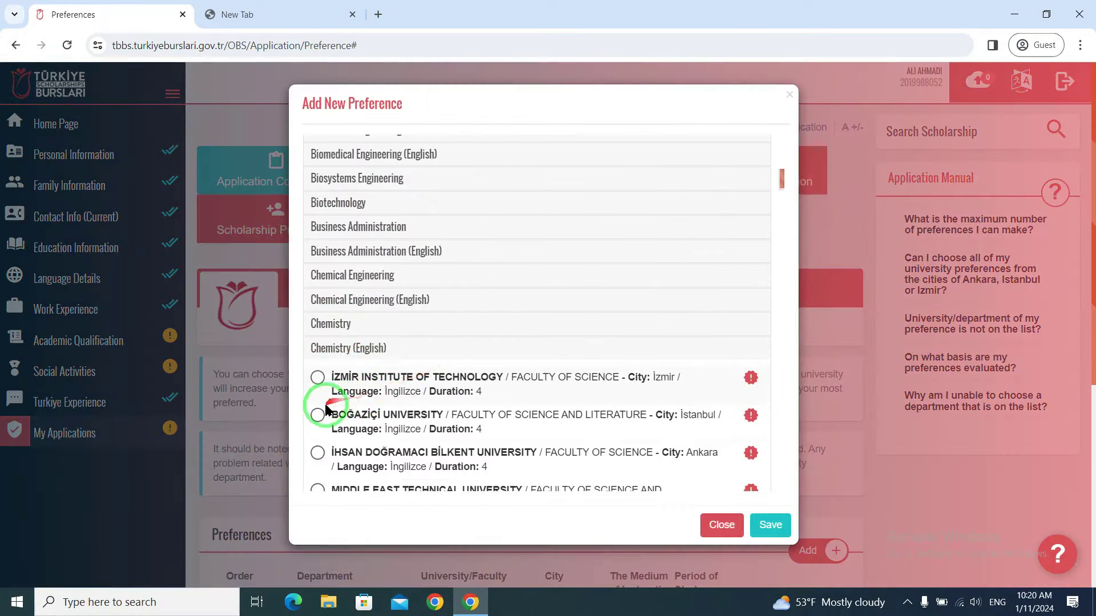
pyautogui.click(770, 523)
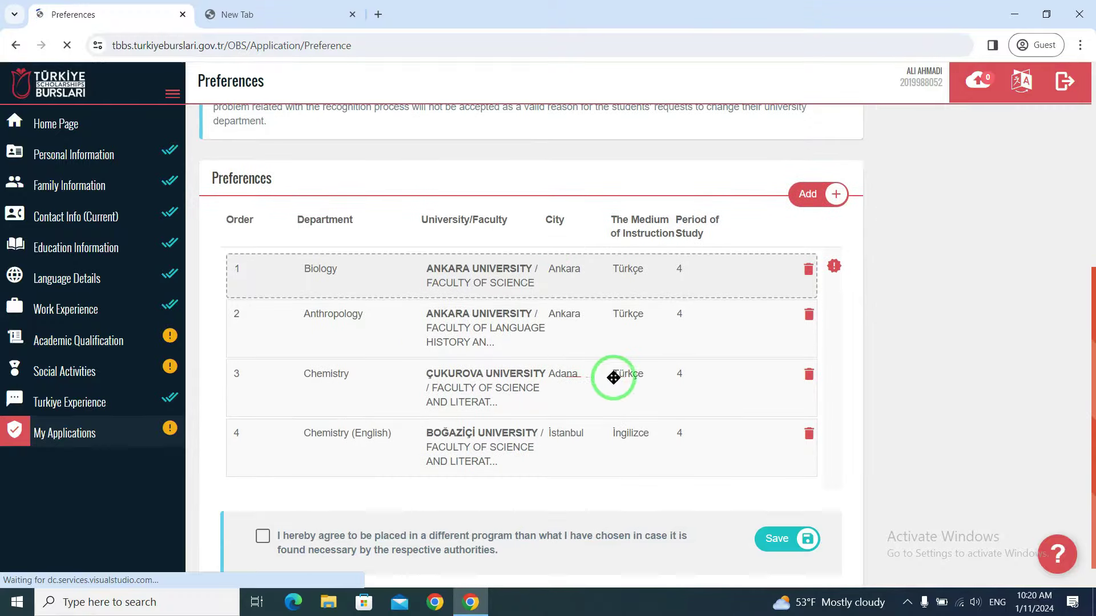
# - Add Ankara's Agricultural Structures And Irrigation and save the five-item preference list
pyautogui.click(808, 194)
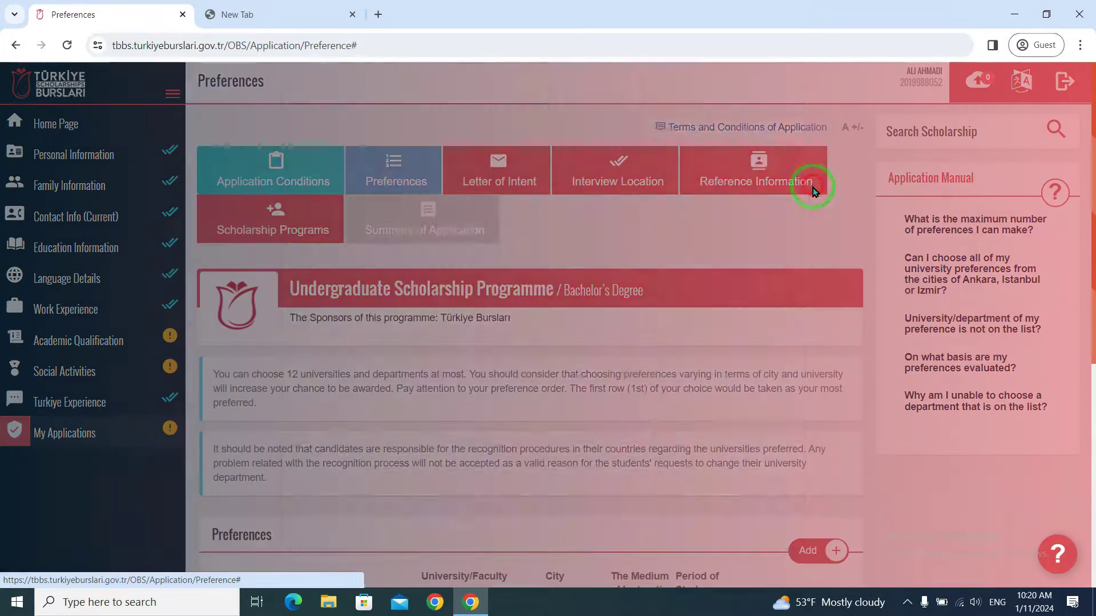
pyautogui.click(436, 314)
pyautogui.click(437, 389)
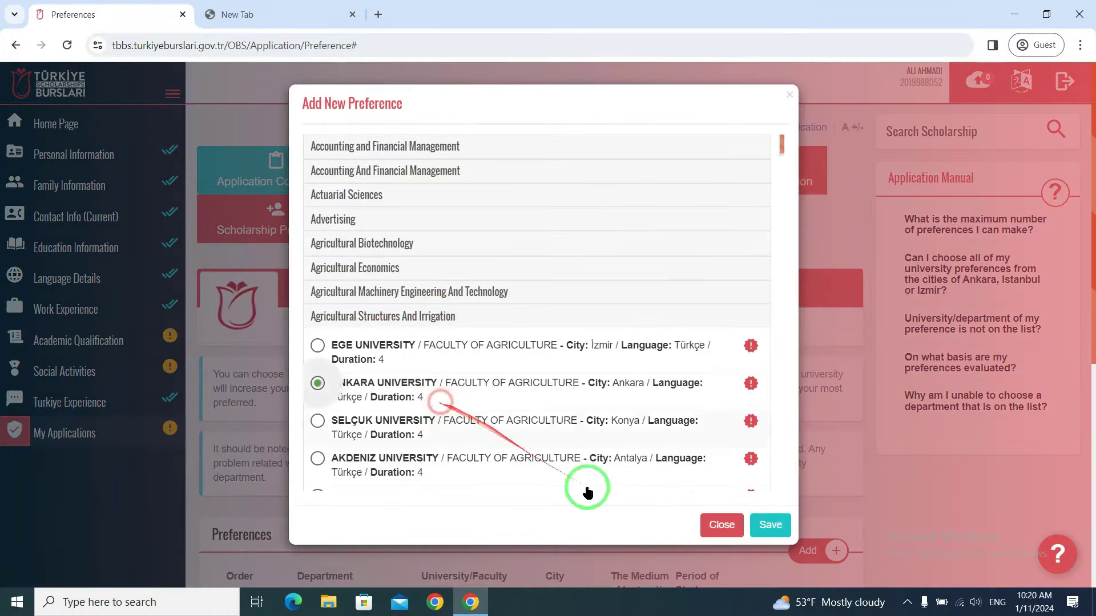
pyautogui.click(771, 525)
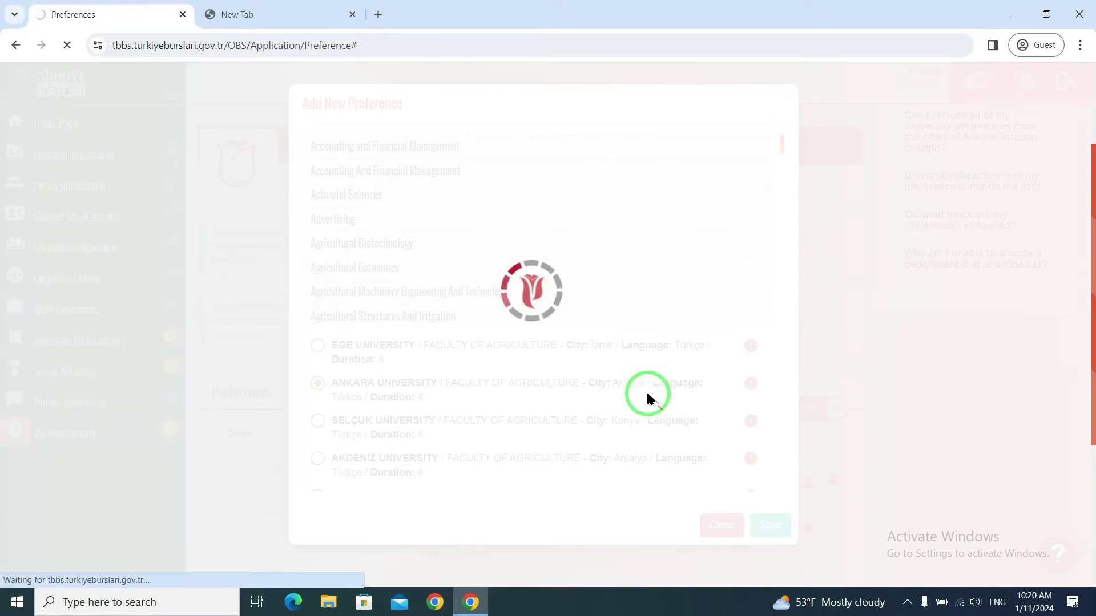
pyautogui.scroll(-7, 626, 371)
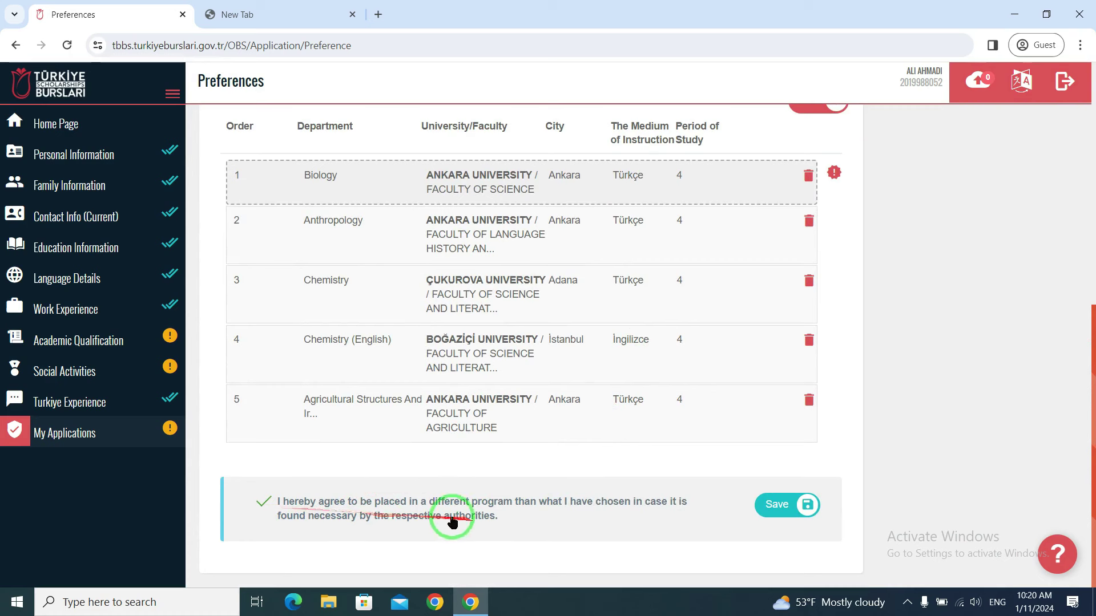
pyautogui.click(799, 506)
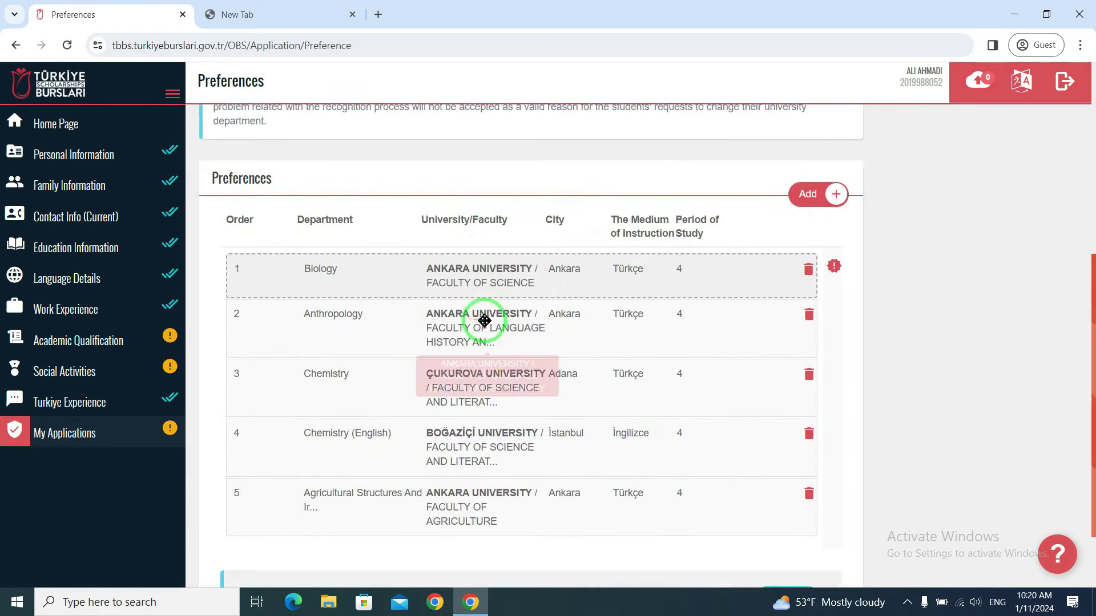
# - Drag the Çukurova Chemistry row above Ankara Biology so it ranks first
pyautogui.scroll(-2, 489, 320)
pyautogui.moveTo(484, 320); pyautogui.dragTo(342, 289)
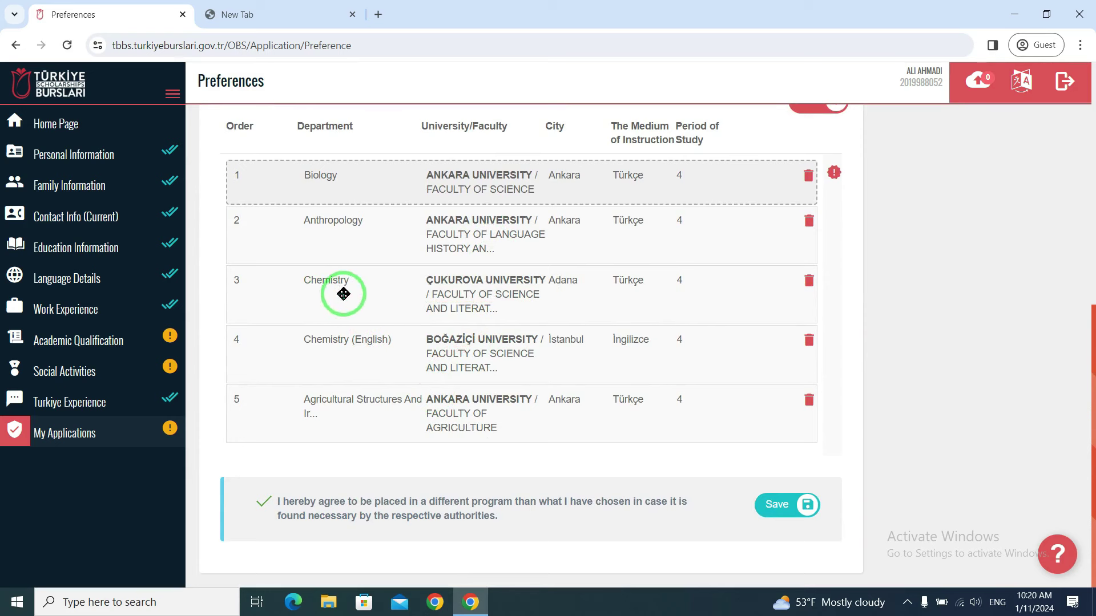
pyautogui.scroll(1, 350, 255)
pyautogui.moveTo(347, 294); pyautogui.dragTo(387, 303)
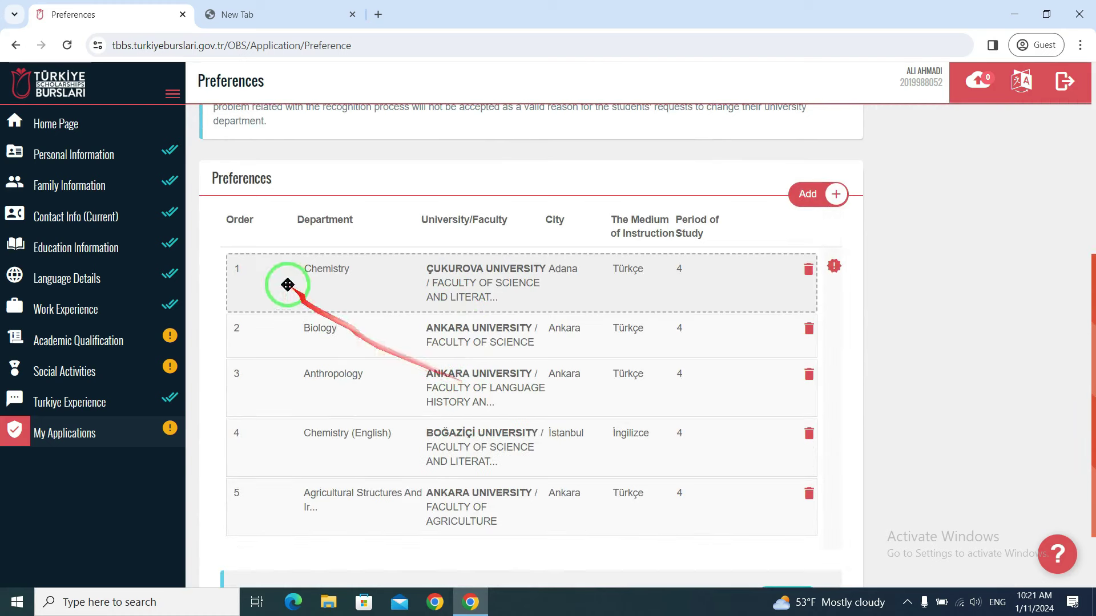
pyautogui.scroll(-3, 280, 286)
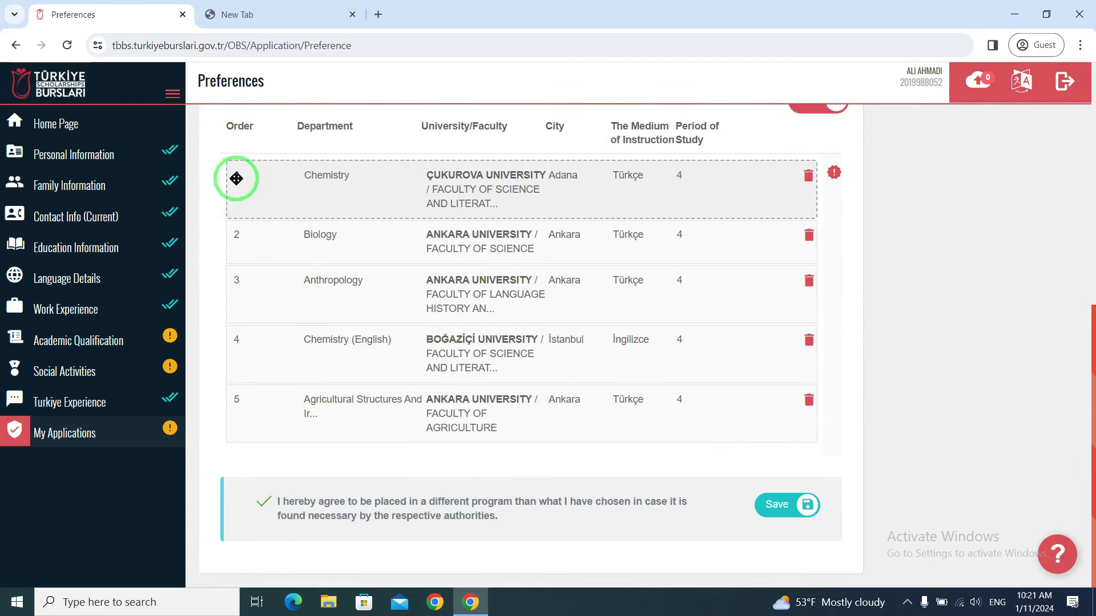
pyautogui.moveTo(244, 174); pyautogui.dragTo(551, 331)
pyautogui.scroll(6, 465, 325)
pyautogui.scroll(2, 554, 332)
pyautogui.scroll(-1, 558, 331)
pyautogui.scroll(1, 558, 331)
pyautogui.click(502, 169)
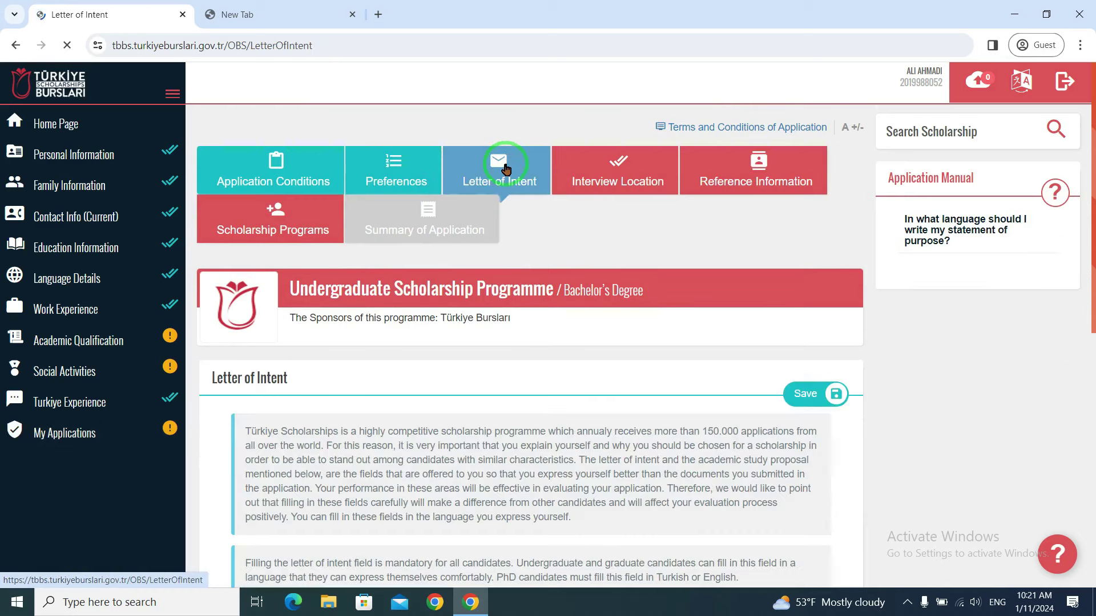
# - Check the empty Letter of Intent field, then move to the blank new browser tab
pyautogui.scroll(-6, 533, 217)
pyautogui.click(378, 319)
pyautogui.scroll(-1, 399, 309)
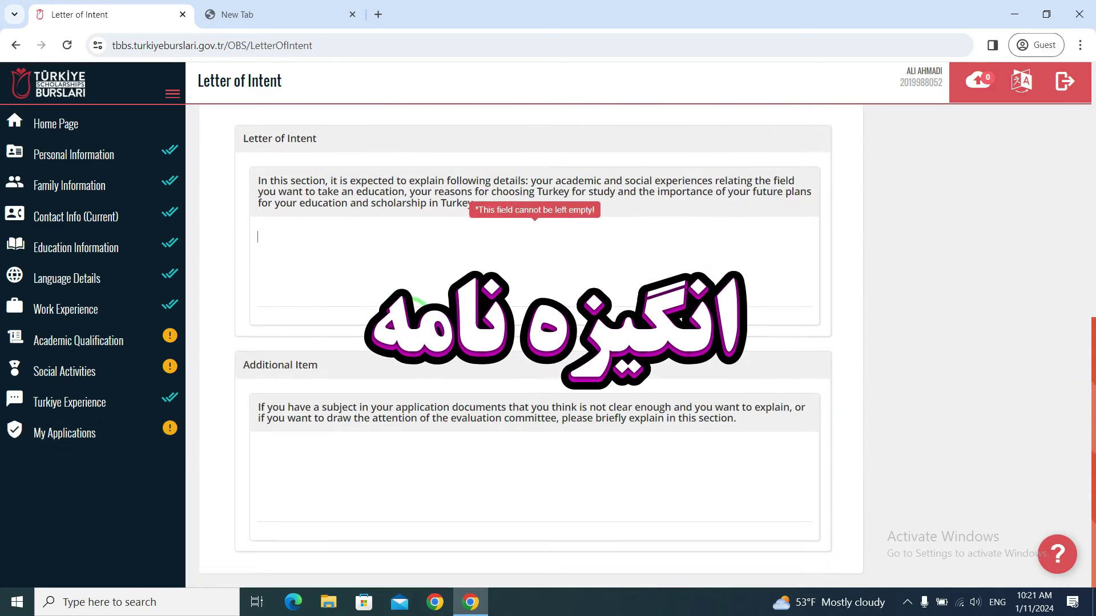
pyautogui.scroll(5, 426, 301)
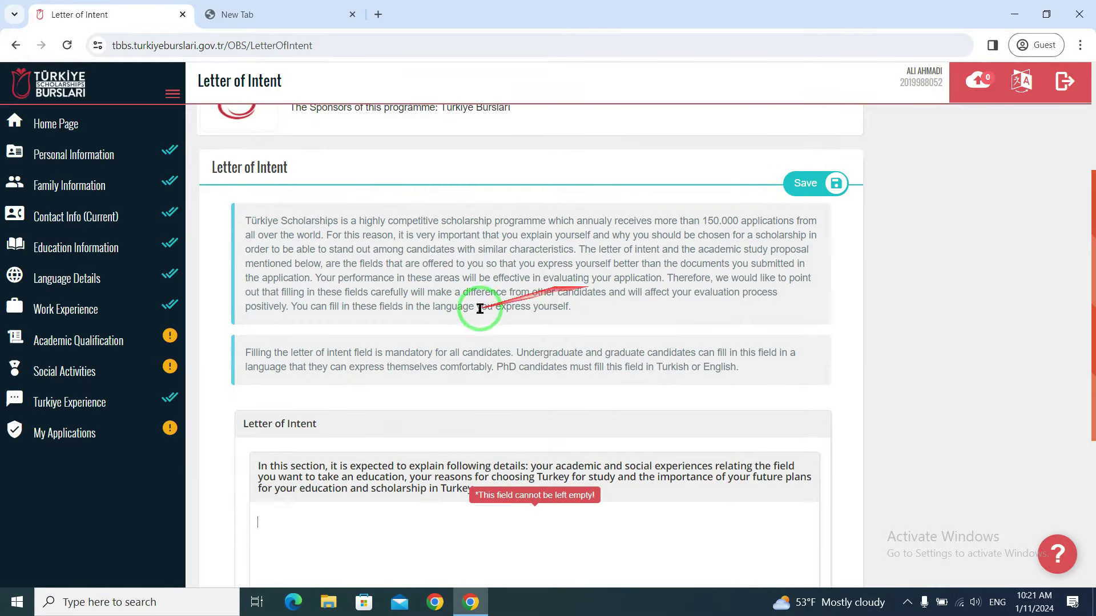
pyautogui.scroll(3, 462, 303)
pyautogui.click(301, 10)
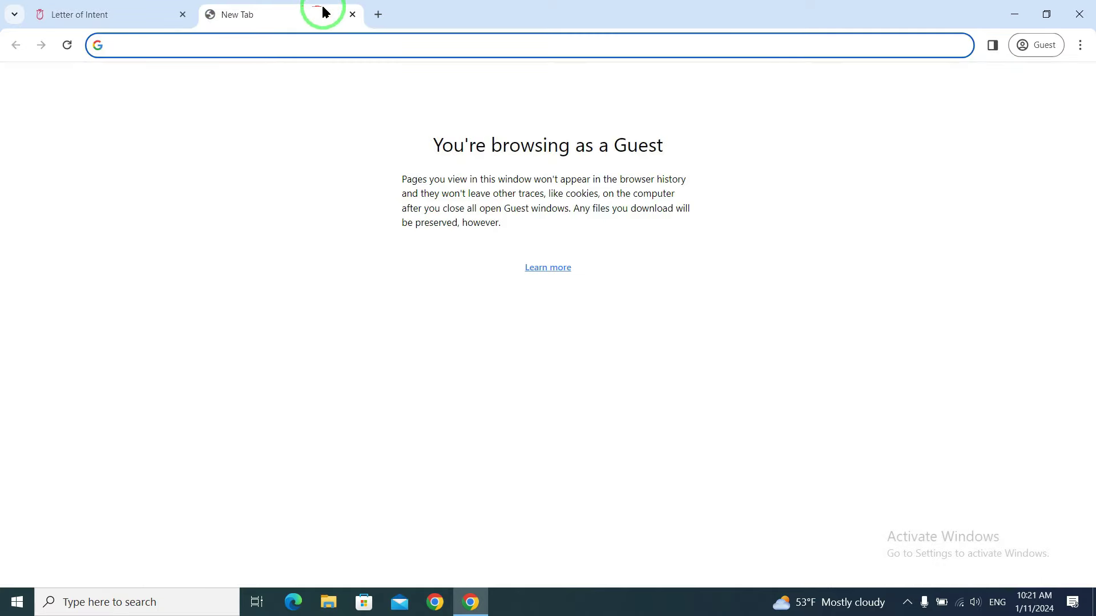
# - Search for 'intent letter sample' and scroll through the results
pyautogui.write('intent letter sample')
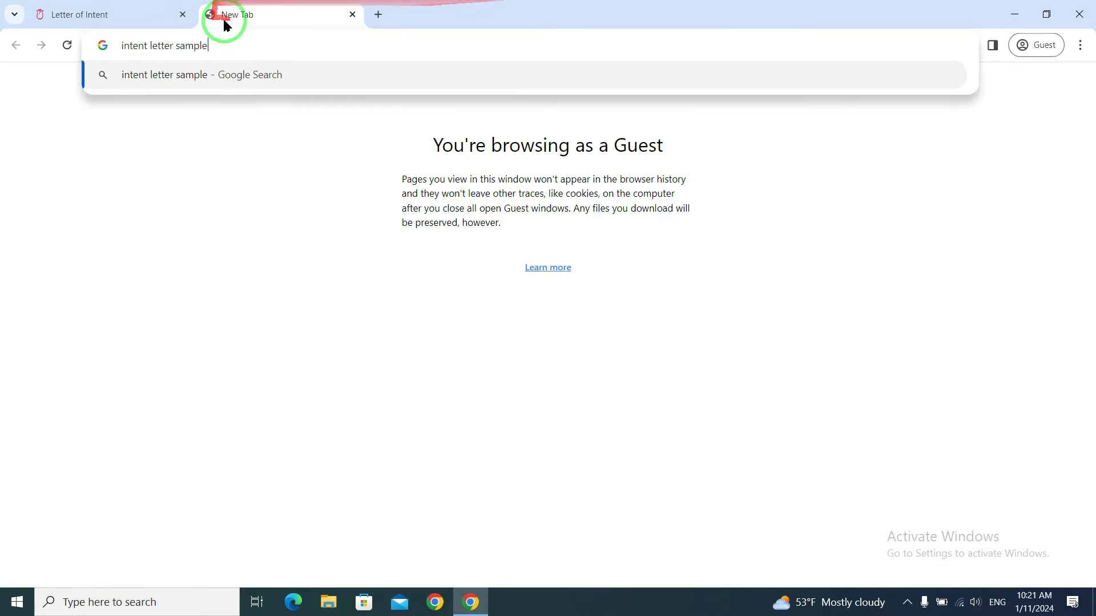
pyautogui.press('Return')
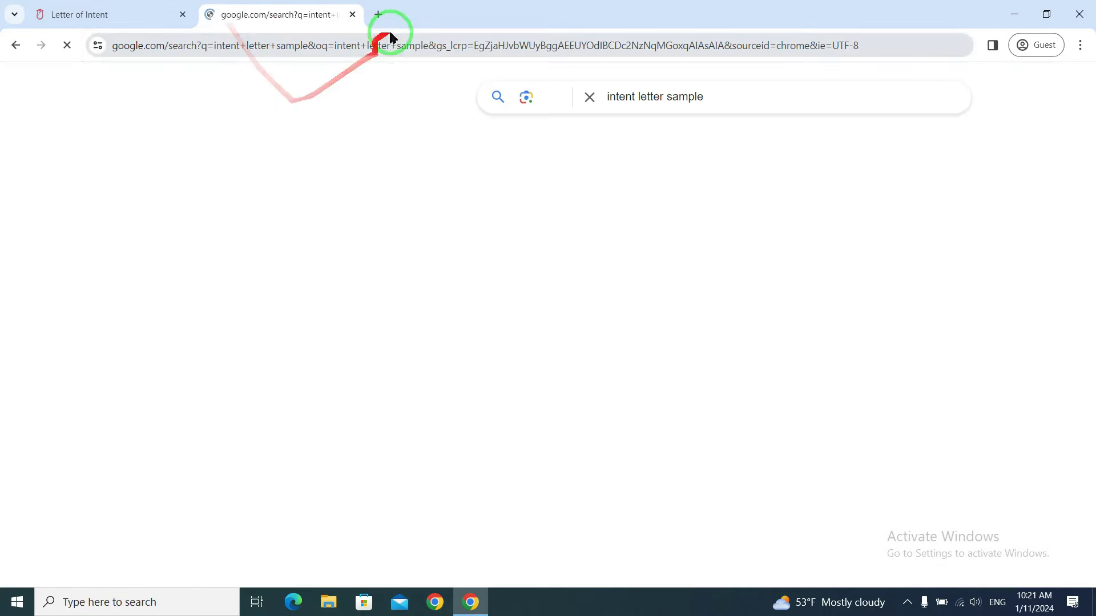
pyautogui.scroll(-6, 1005, 271)
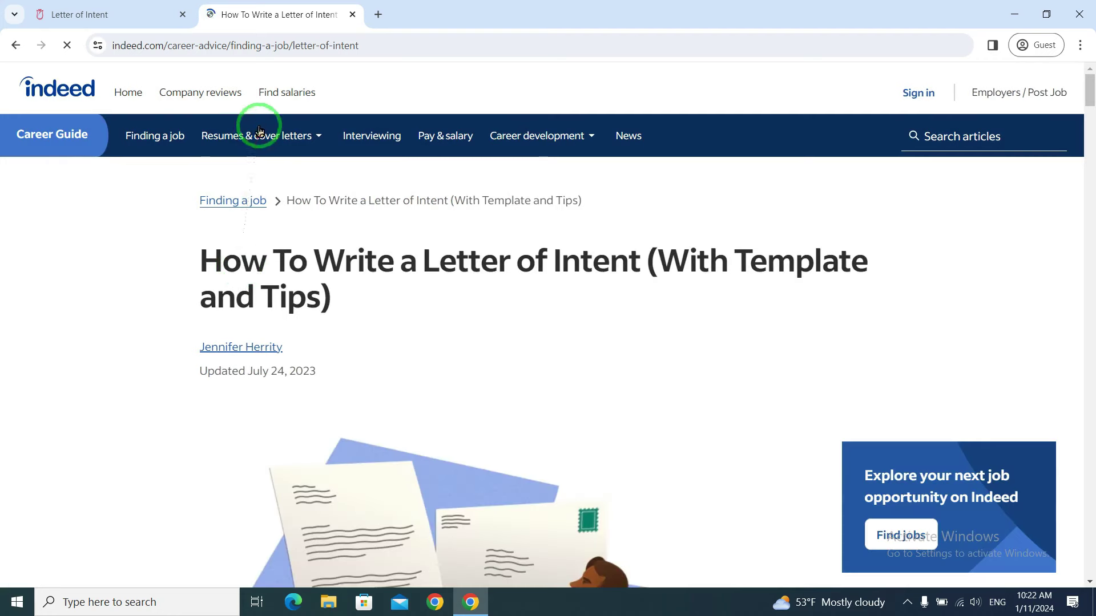
# - Scroll down Indeed's article to the 'Letter of intent example' section
pyautogui.scroll(-3, 474, 279)
pyautogui.scroll(-3, 478, 287)
pyautogui.scroll(3, 474, 311)
pyautogui.scroll(-1, 477, 313)
pyautogui.scroll(1, 478, 319)
pyautogui.scroll(-1, 479, 318)
pyautogui.scroll(1, 326, 186)
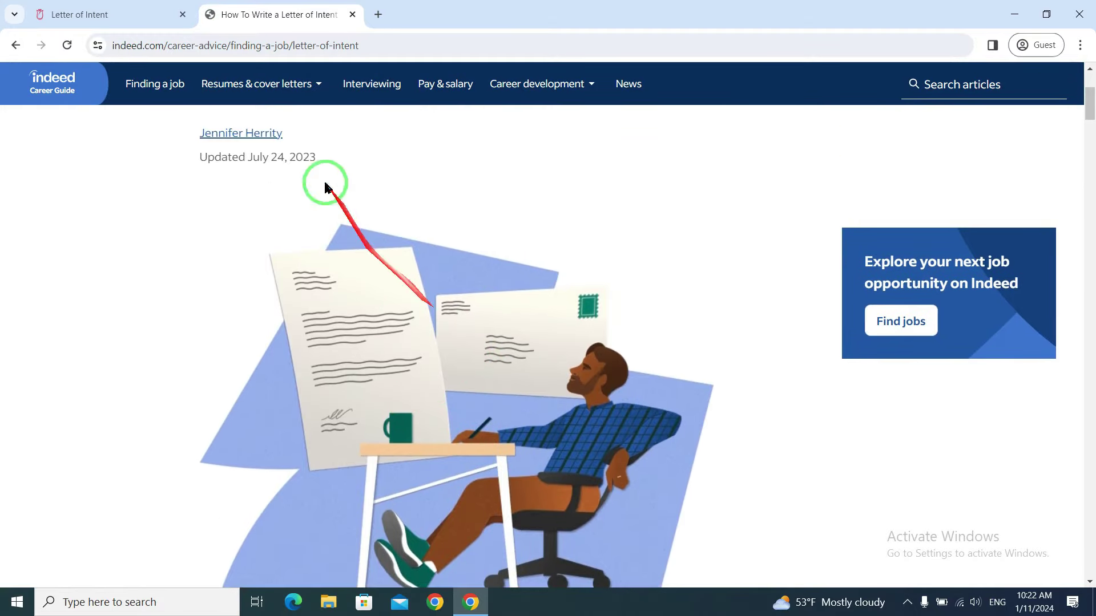
pyautogui.scroll(1, 467, 217)
pyautogui.scroll(-8, 468, 215)
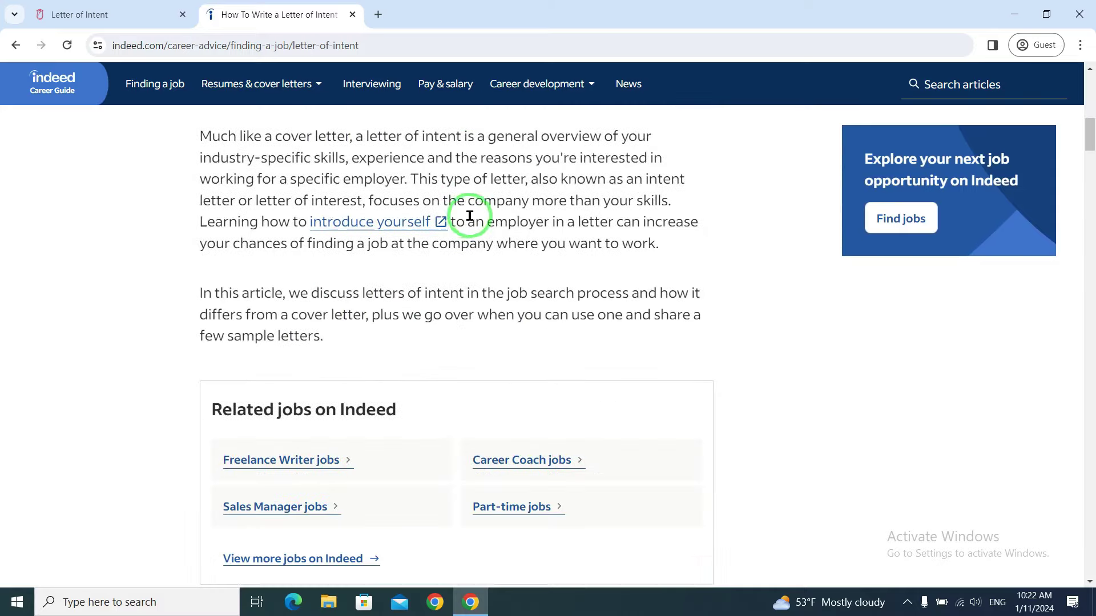
pyautogui.scroll(5, 557, 337)
pyautogui.scroll(-2, 558, 337)
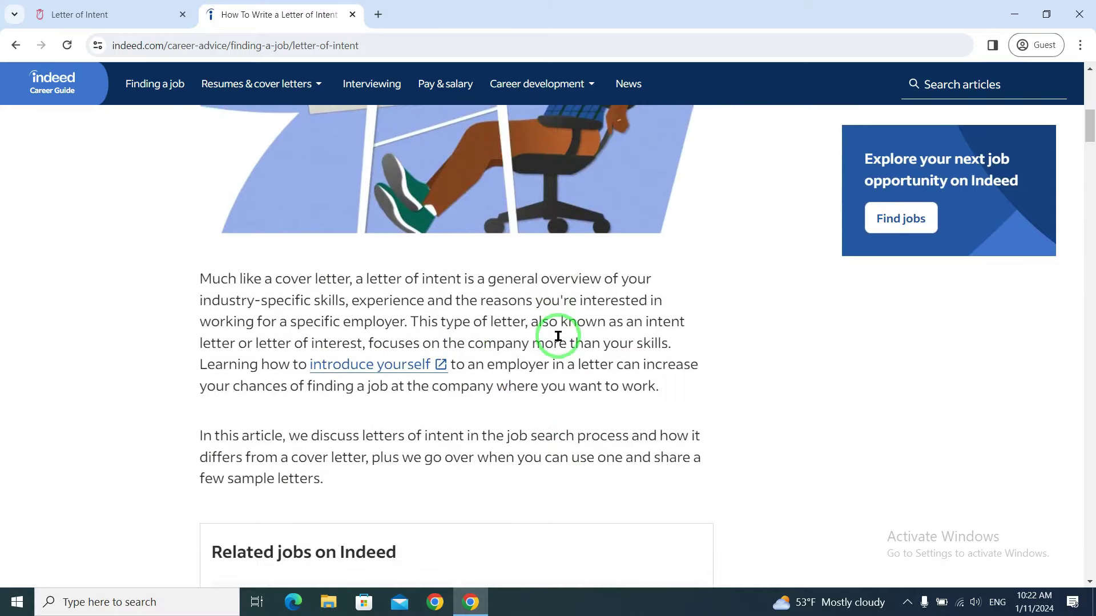
pyautogui.scroll(-12, 558, 337)
pyautogui.scroll(4, 559, 337)
pyautogui.scroll(-11, 558, 338)
pyautogui.scroll(-14, 559, 338)
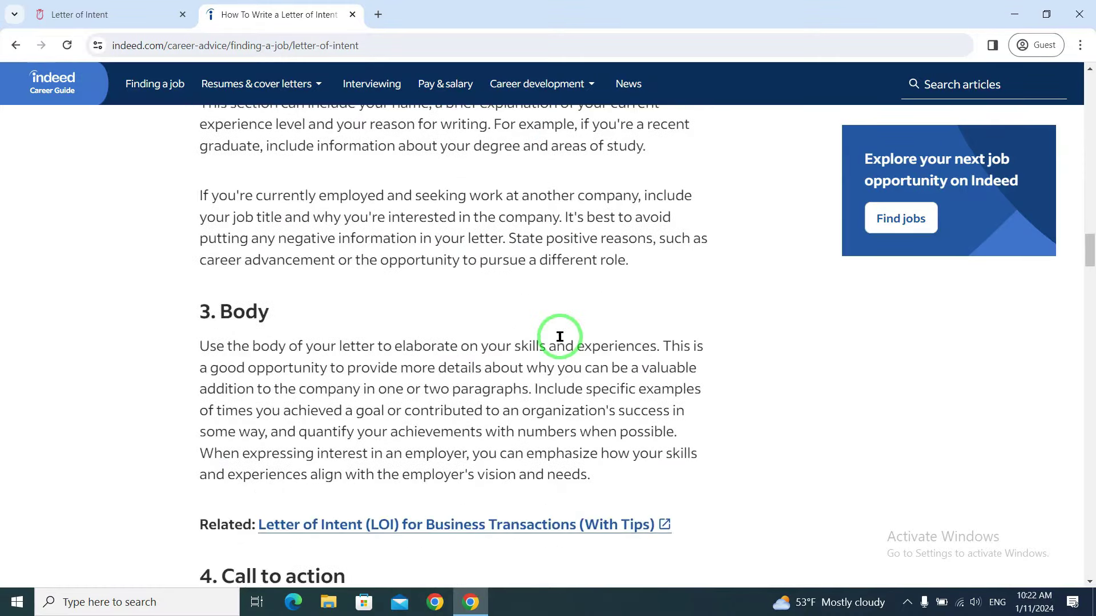
pyautogui.scroll(-4, 560, 337)
pyautogui.scroll(-9, 598, 325)
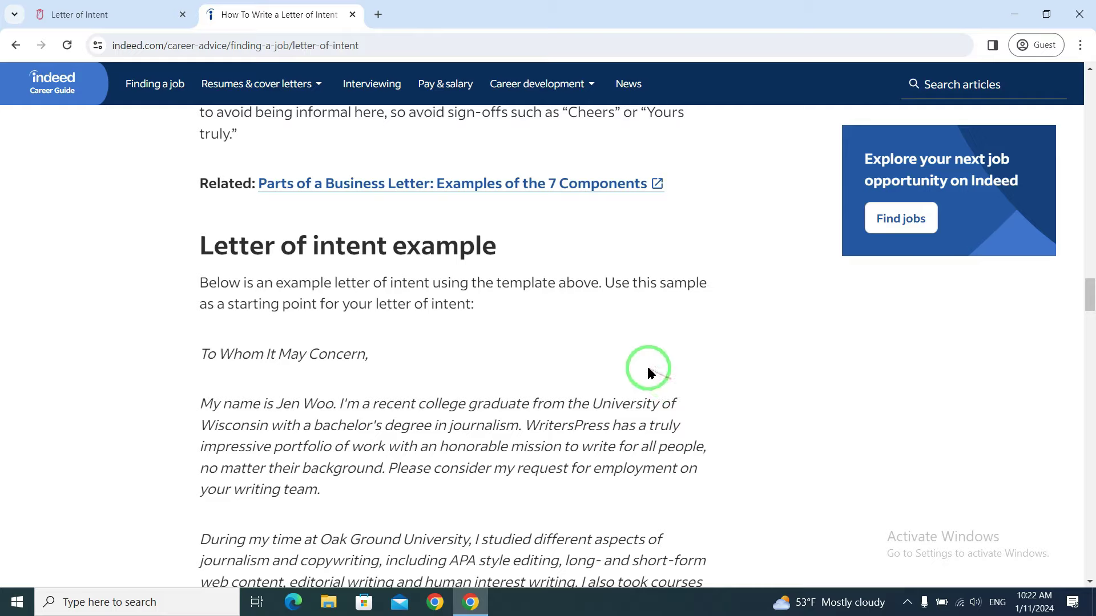
pyautogui.scroll(-3, 633, 354)
# - Copy the example letter from its greeting onward and return to the portal's Letter of Intent tab
pyautogui.moveTo(204, 192); pyautogui.dragTo(545, 265)
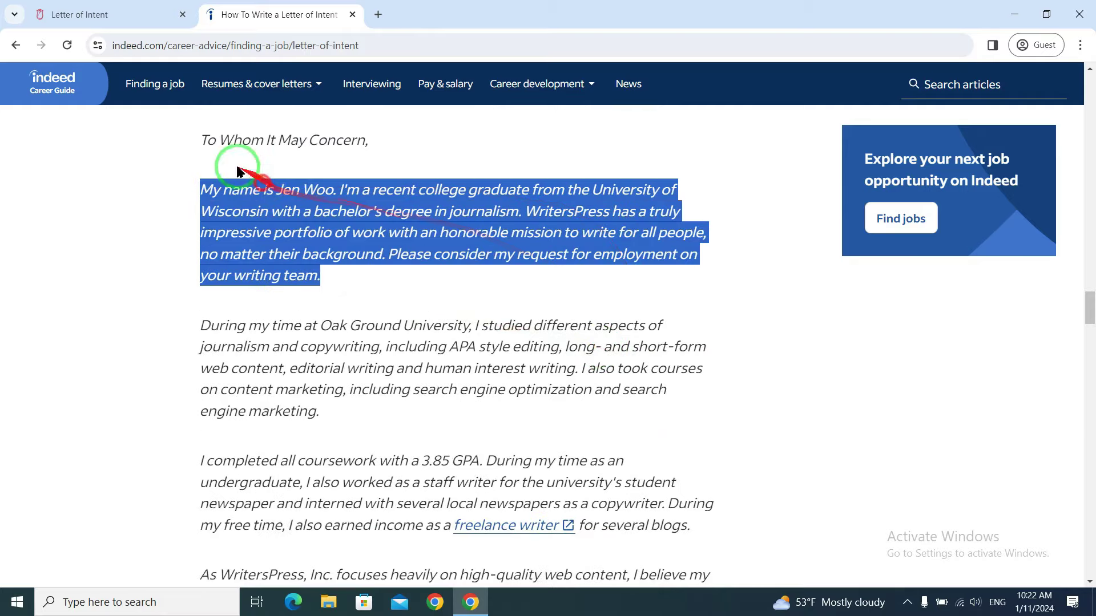
pyautogui.moveTo(197, 135); pyautogui.dragTo(721, 540)
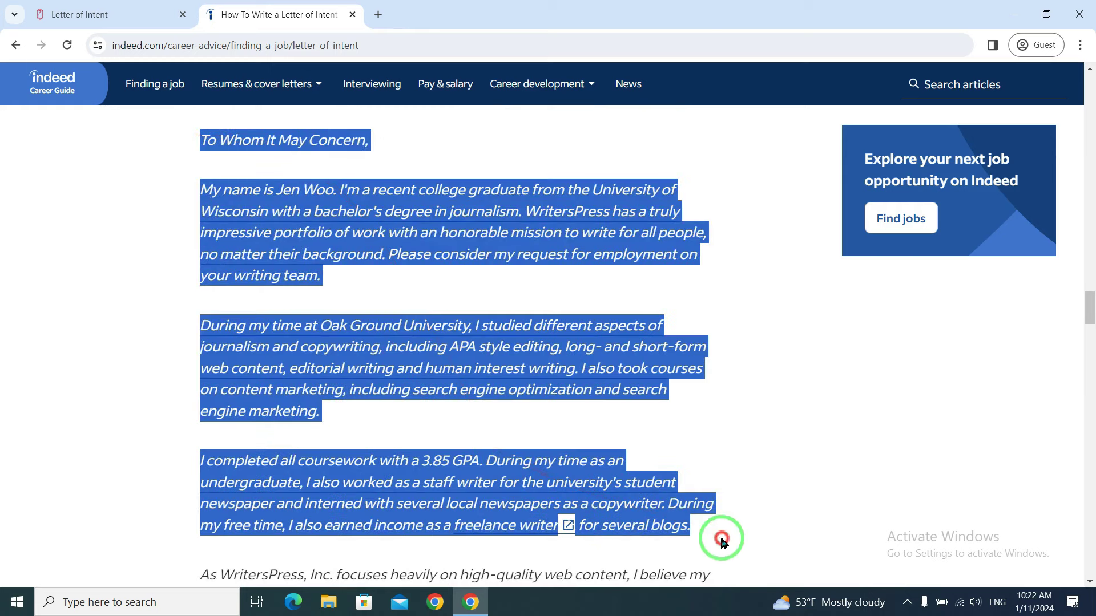
pyautogui.rightClick(343, 458)
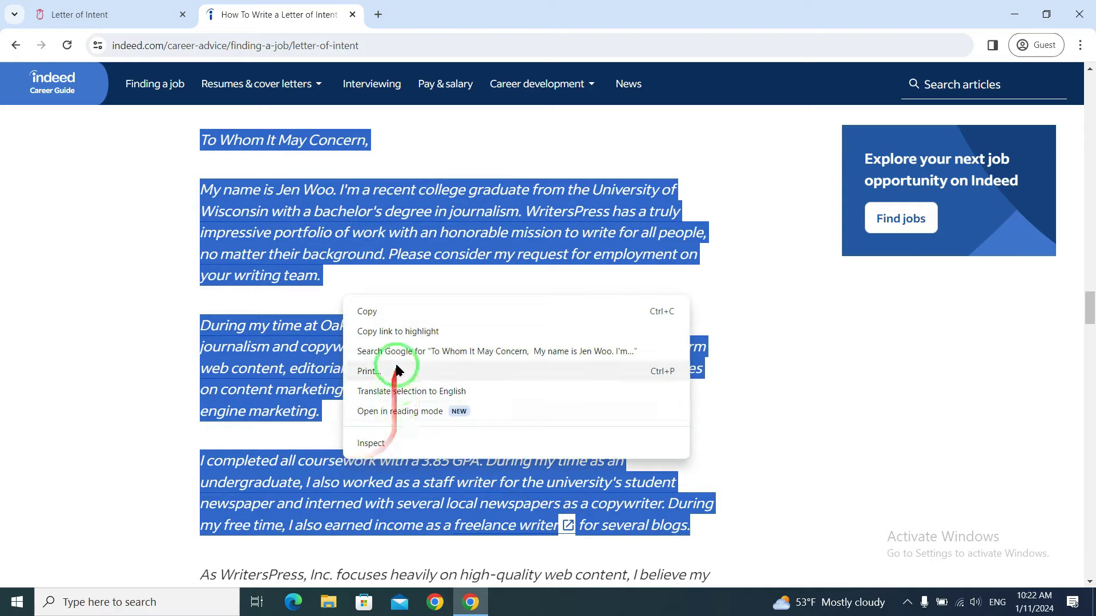
pyautogui.click(383, 319)
pyautogui.click(152, 12)
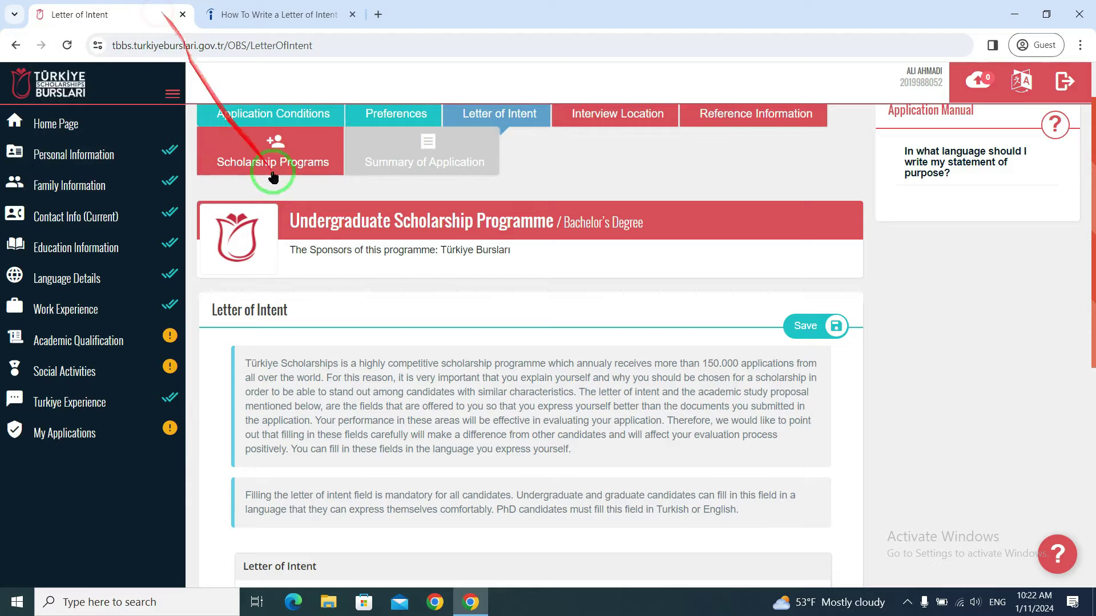
# - Paste the prepared sample letter into the Letter of Intent field
pyautogui.scroll(-3, 454, 341)
pyautogui.scroll(-4, 454, 341)
pyautogui.click(355, 339)
pyautogui.rightClick(355, 340)
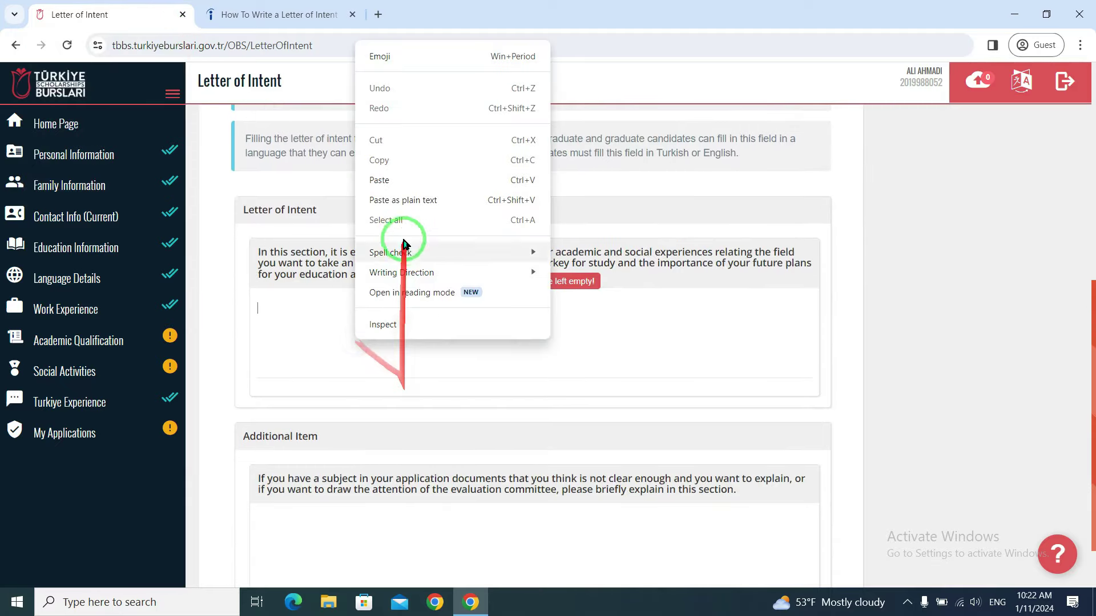
pyautogui.click(378, 179)
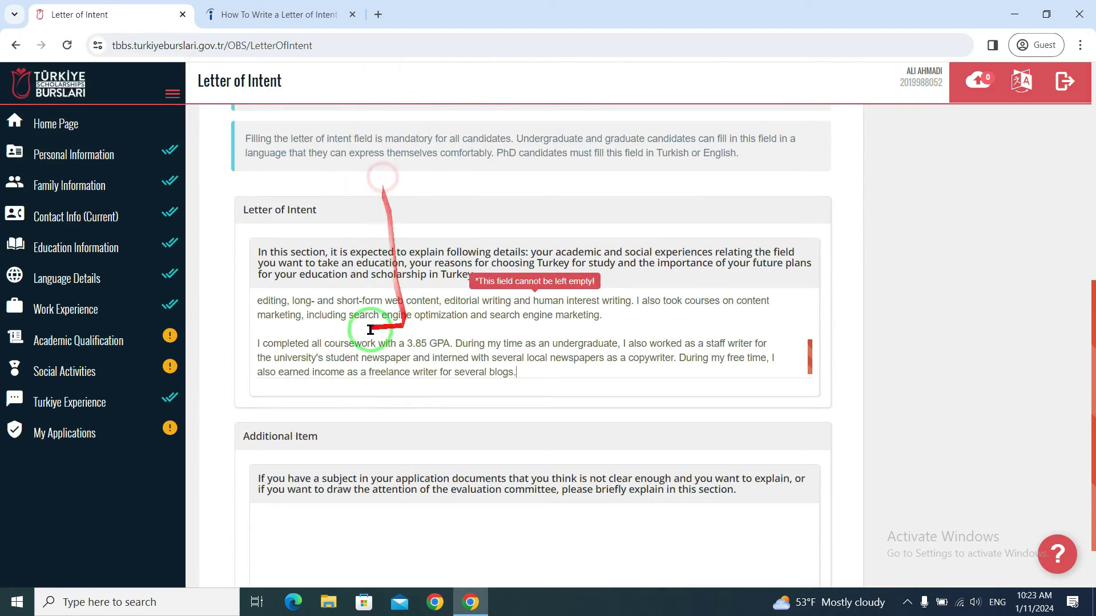
# - Enter 'ABC' as the Additional Item and save the letter of intent
pyautogui.scroll(-1, 596, 361)
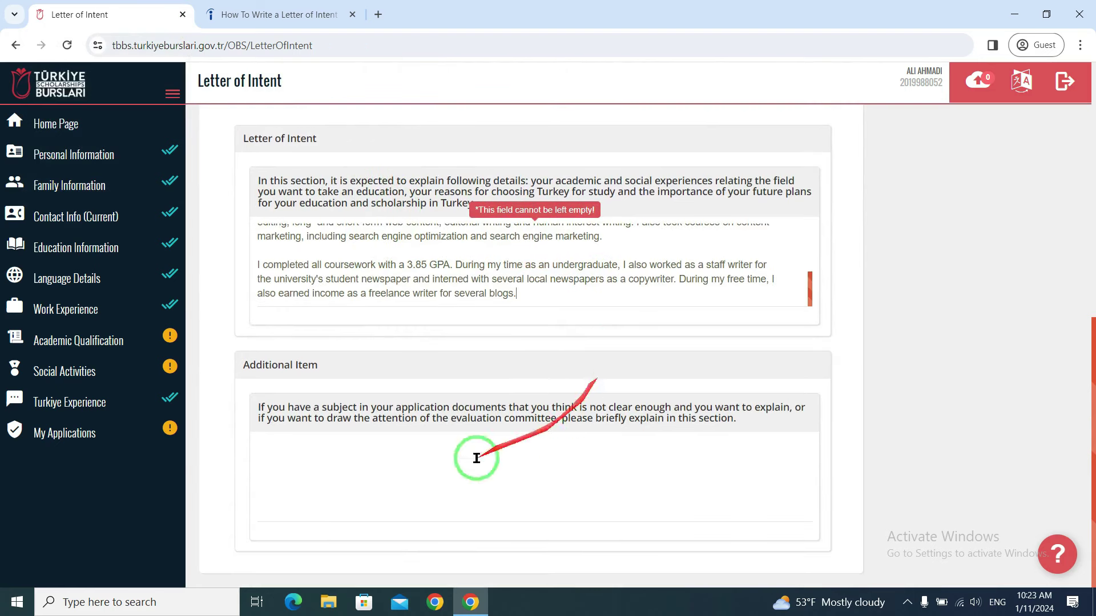
pyautogui.click(350, 472)
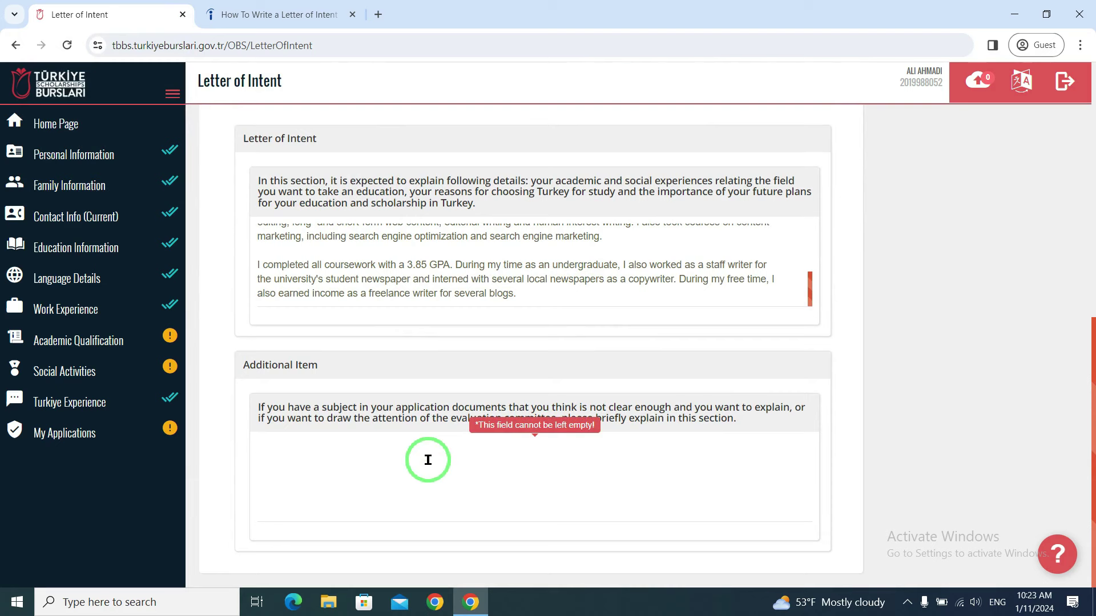
pyautogui.write('ABC')
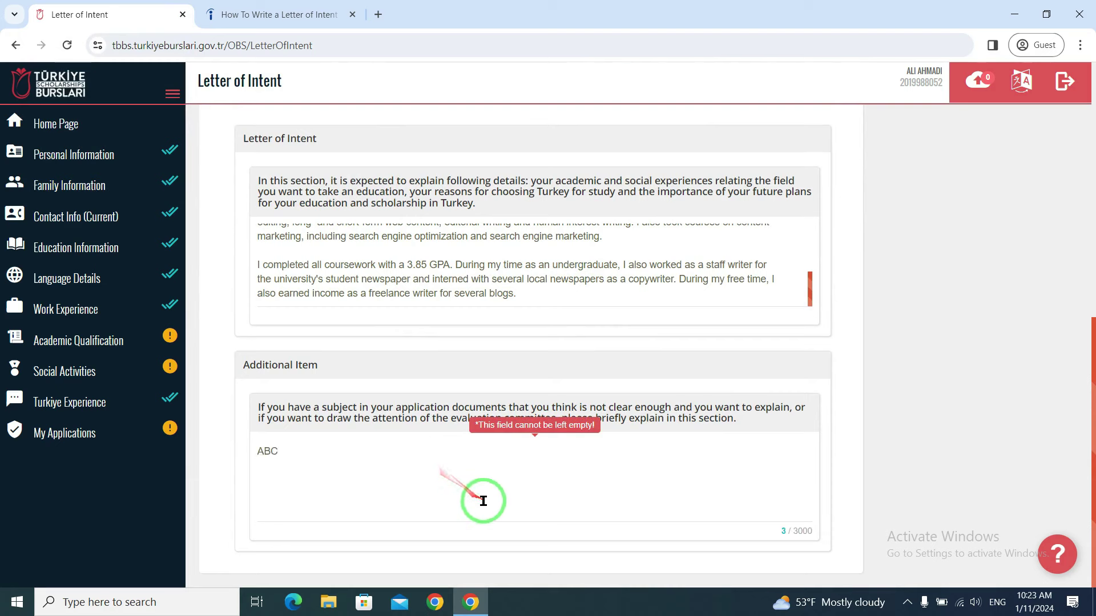
pyautogui.click(505, 475)
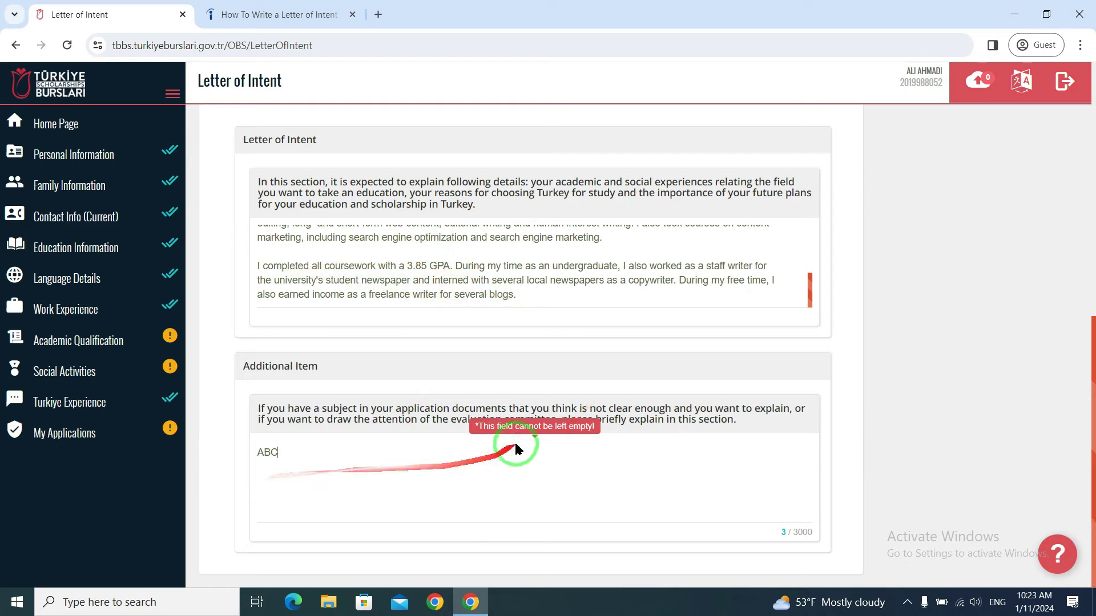
pyautogui.scroll(5, 611, 391)
pyautogui.scroll(-3, 598, 411)
pyautogui.scroll(5, 598, 411)
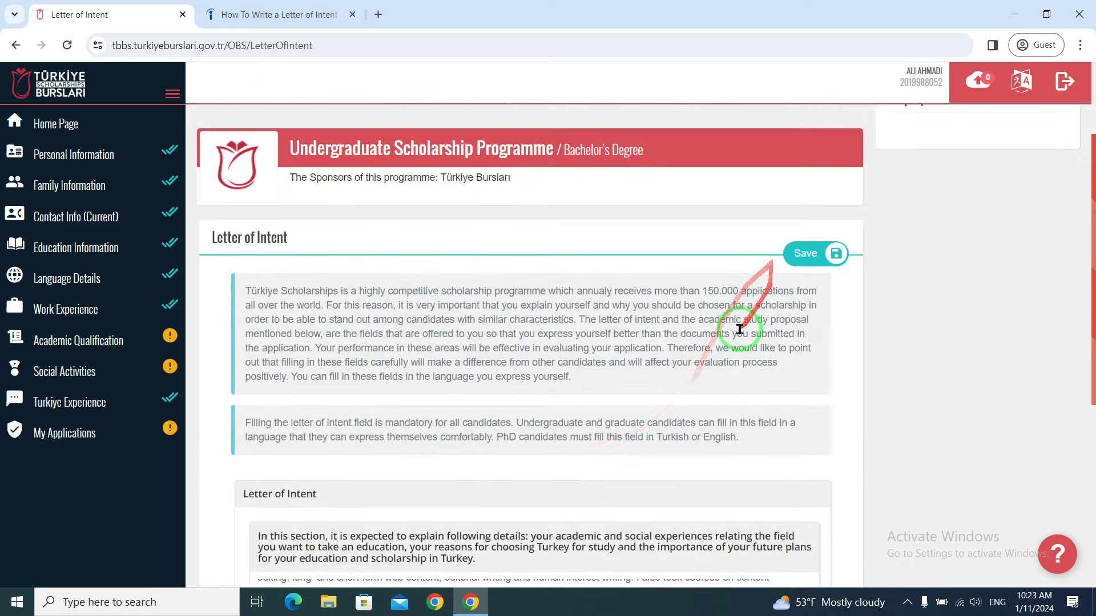
pyautogui.scroll(-5, 588, 421)
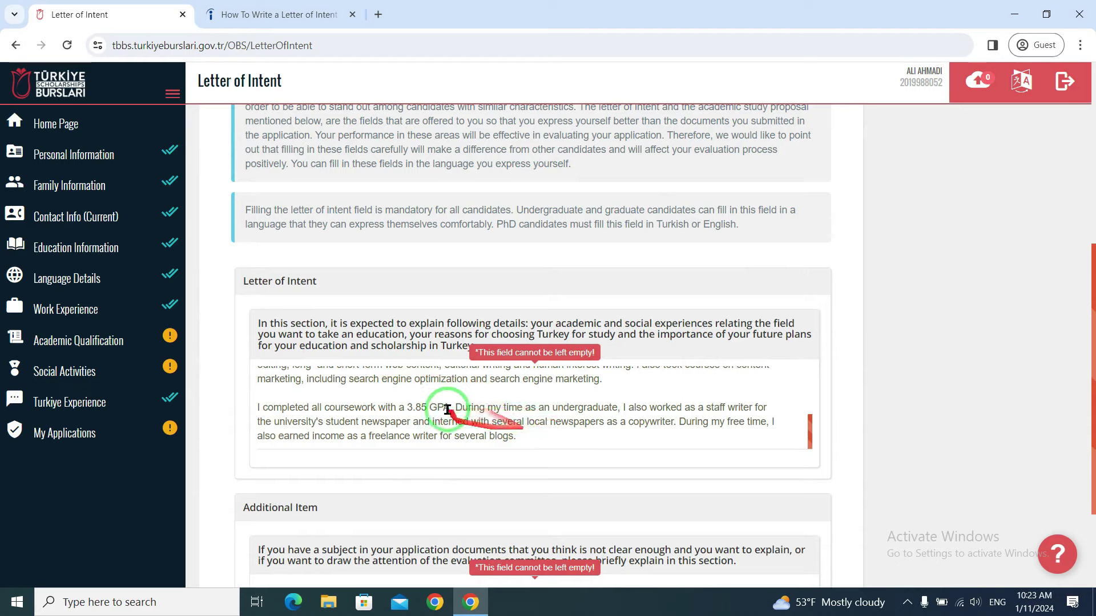
pyautogui.scroll(5, 659, 341)
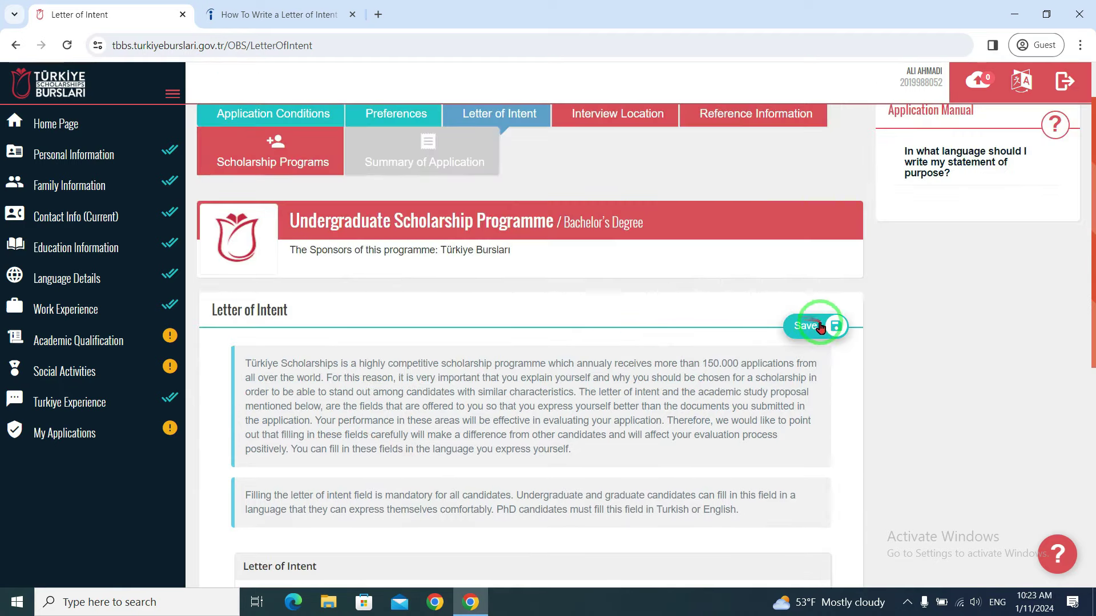
pyautogui.click(818, 327)
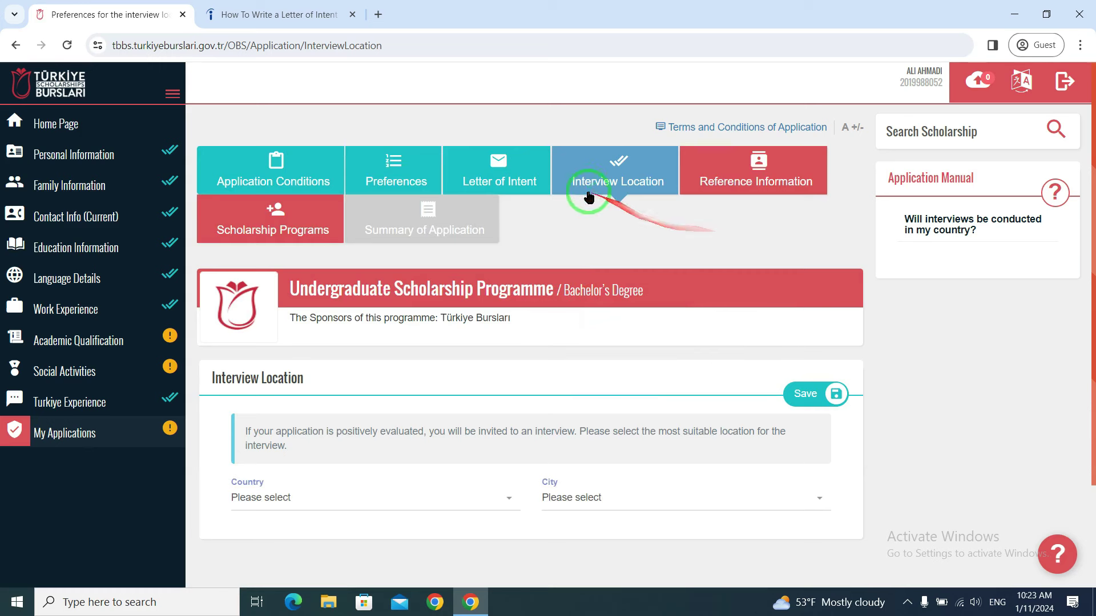
# - Pick Afghanistan as interview country and Kabul as city, save, then go to Reference Information
pyautogui.scroll(-2, 641, 189)
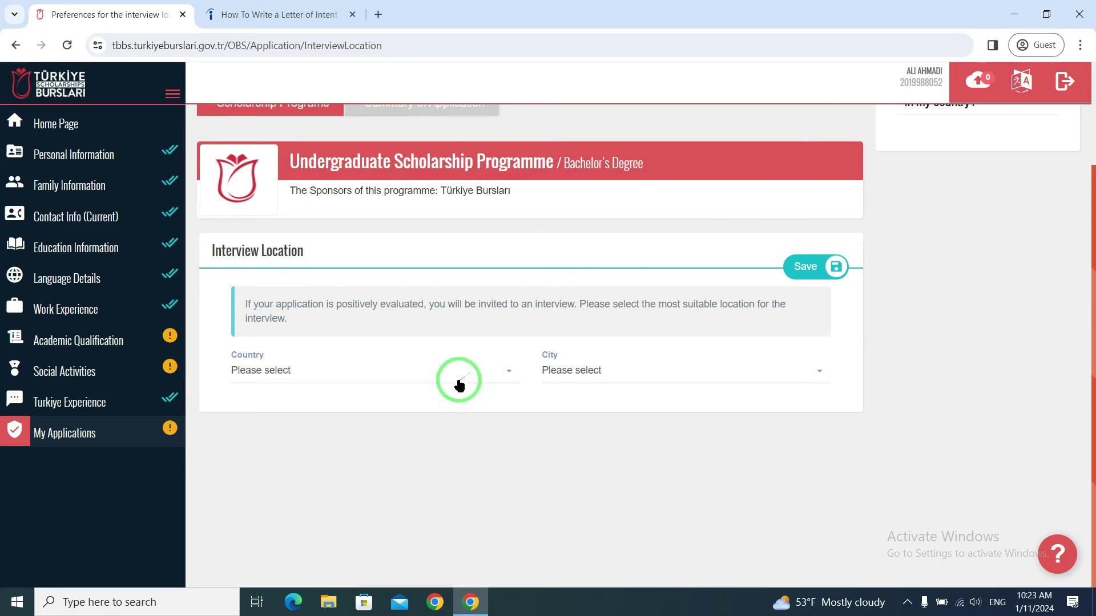
pyautogui.click(433, 383)
pyautogui.scroll(-1, 342, 465)
pyautogui.scroll(1, 337, 446)
pyautogui.click(301, 468)
pyautogui.click(660, 377)
pyautogui.click(600, 444)
pyautogui.click(606, 374)
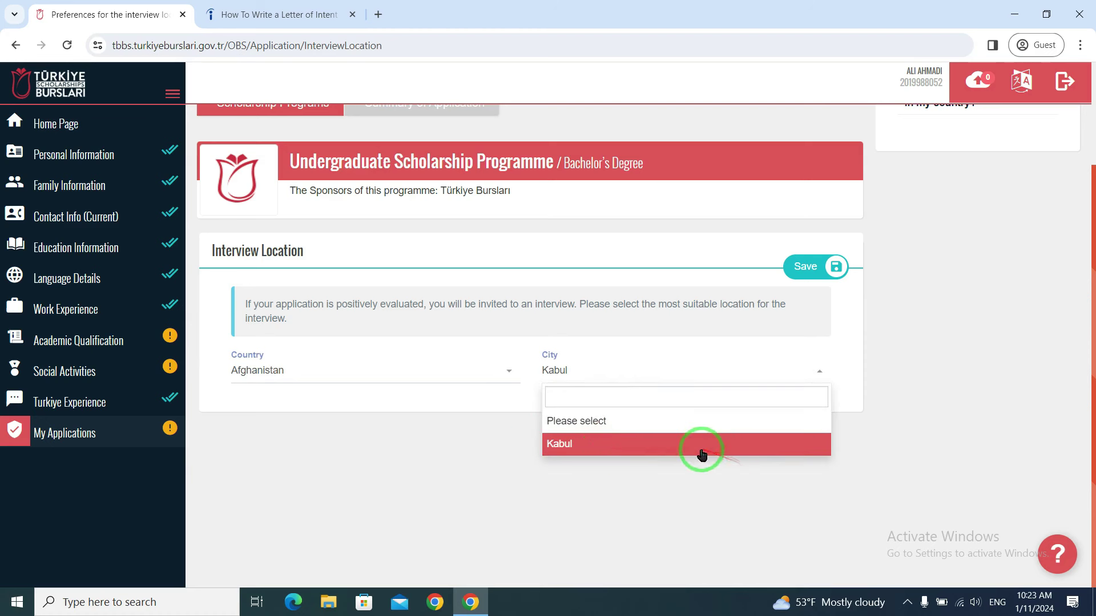
pyautogui.click(699, 448)
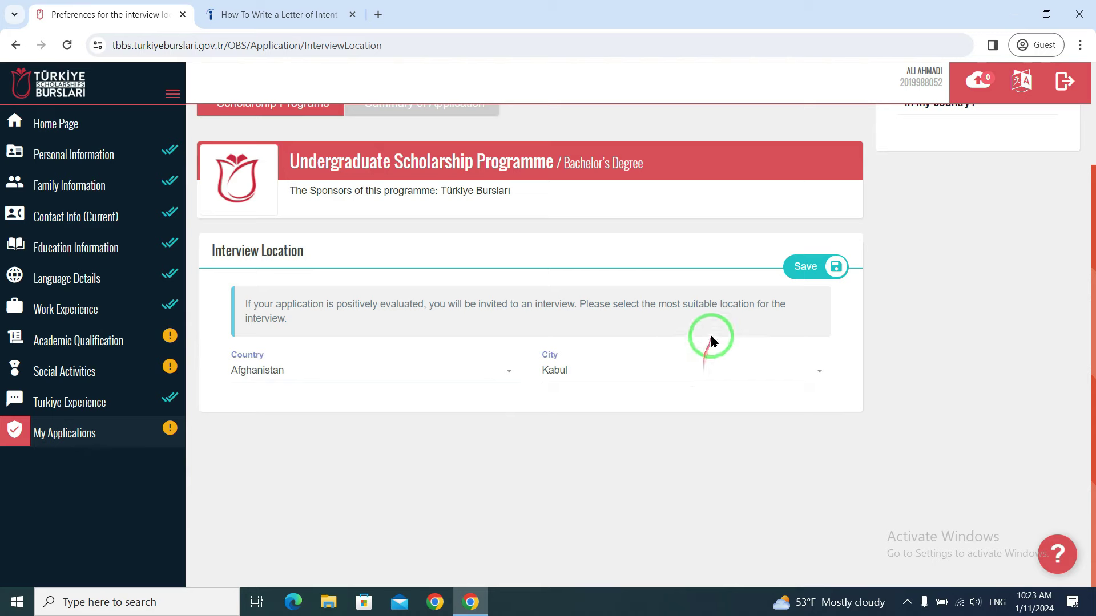
pyautogui.click(815, 277)
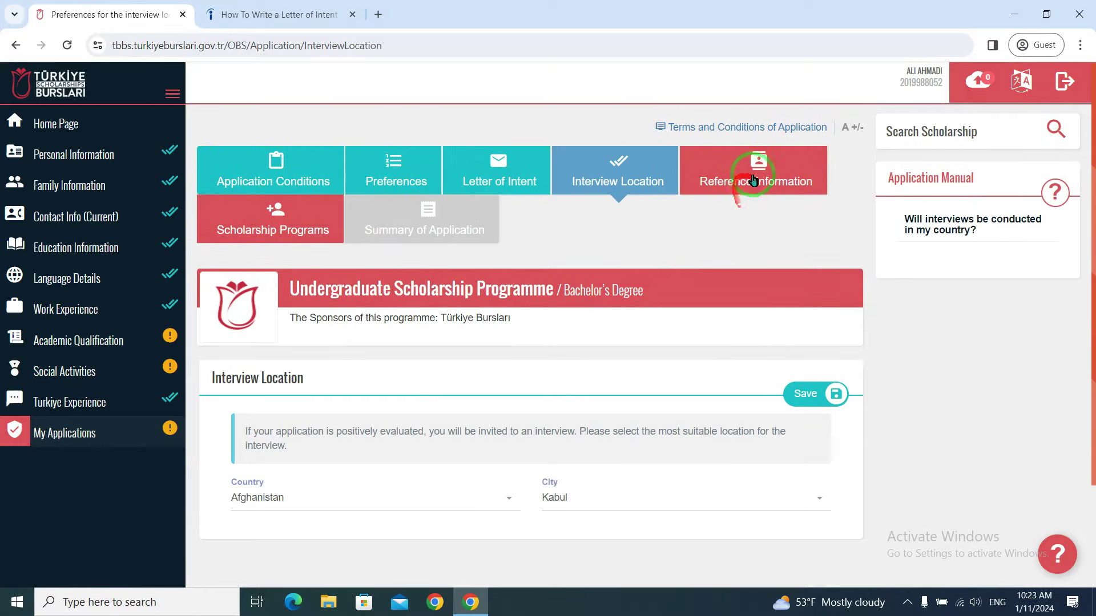
pyautogui.click(752, 179)
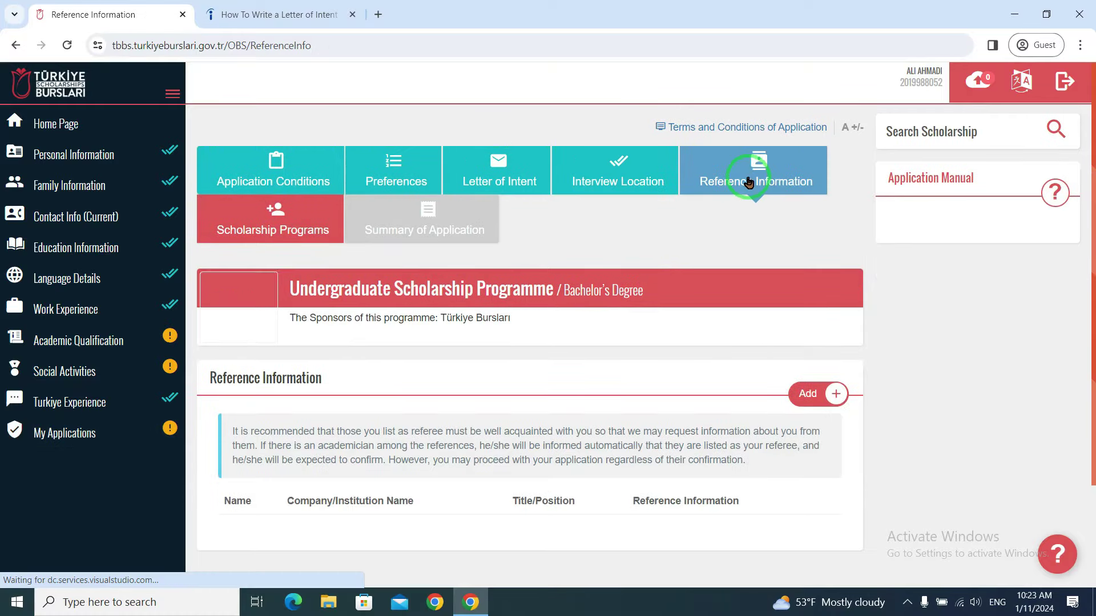
# - Add a new reference and enter the reference's first name and surname
pyautogui.scroll(-2, 736, 240)
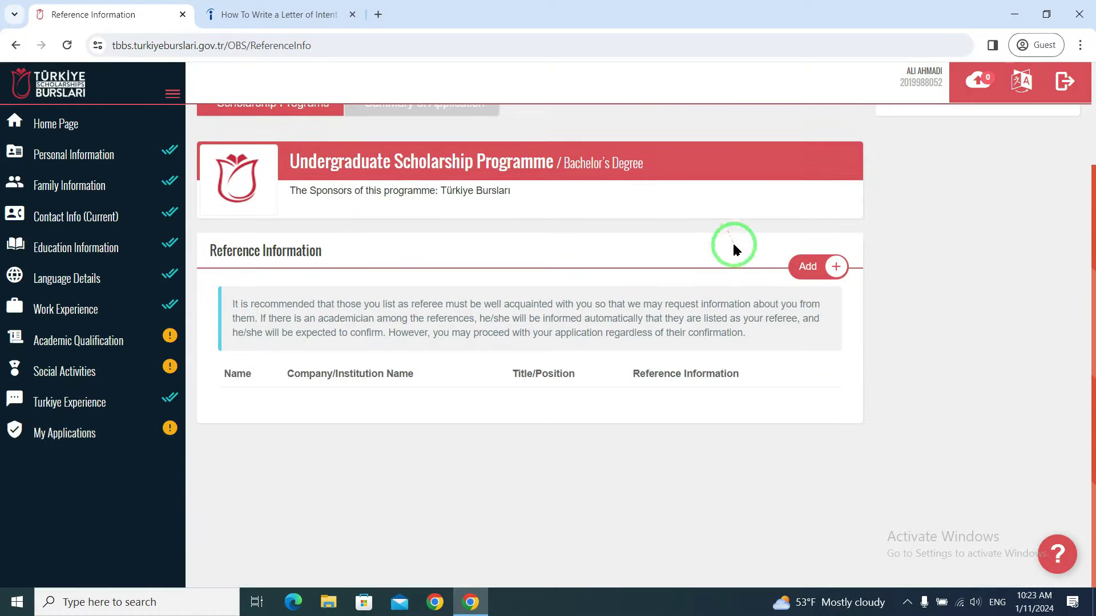
pyautogui.click(815, 268)
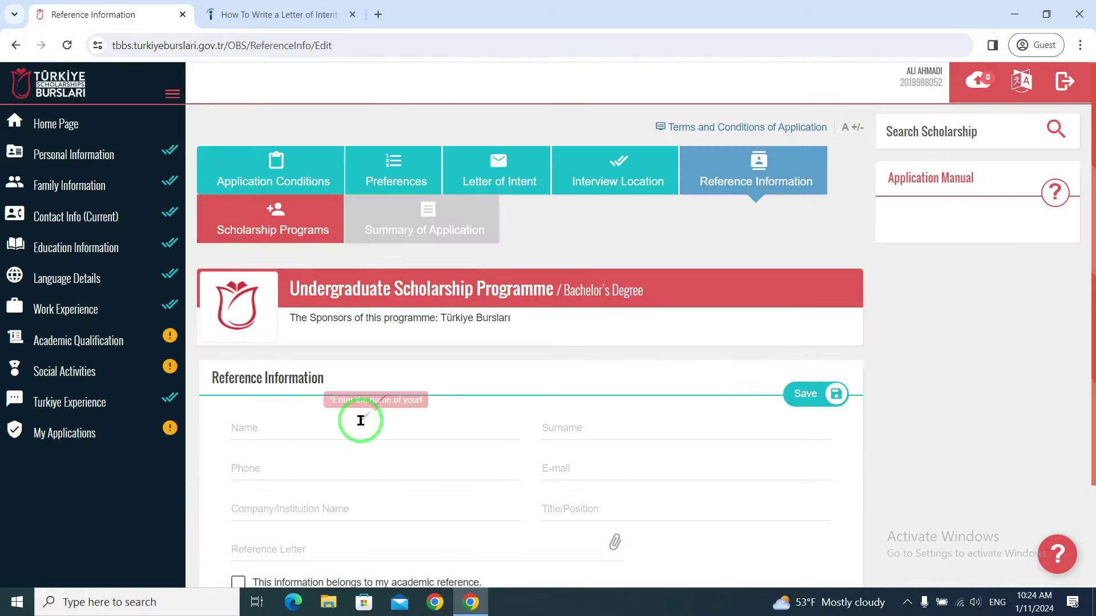
pyautogui.click(300, 302)
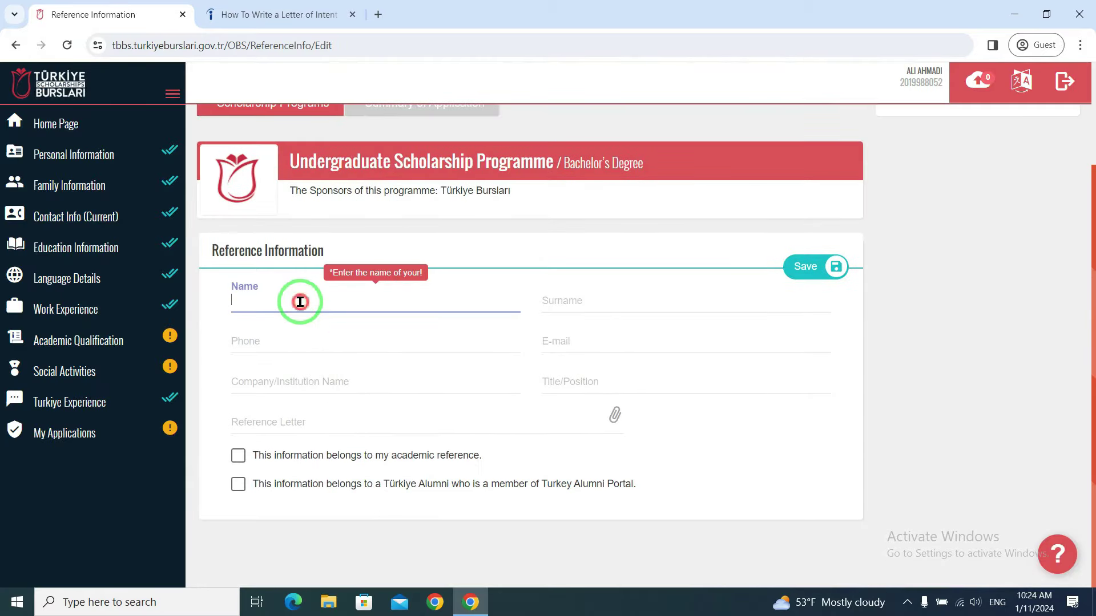
pyautogui.click(587, 301)
pyautogui.click(293, 301)
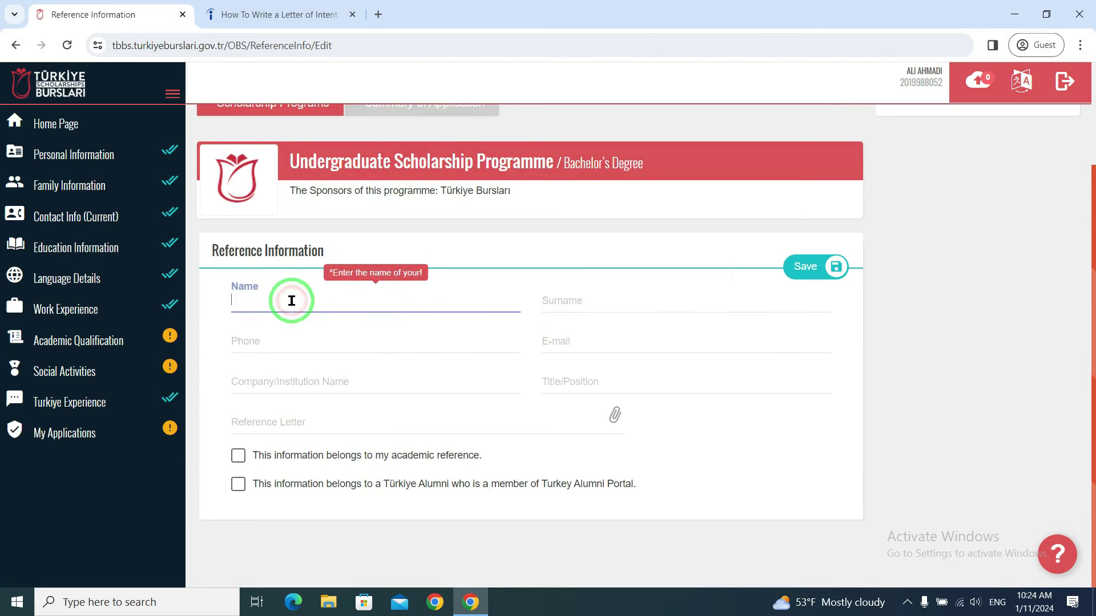
pyautogui.click(605, 297)
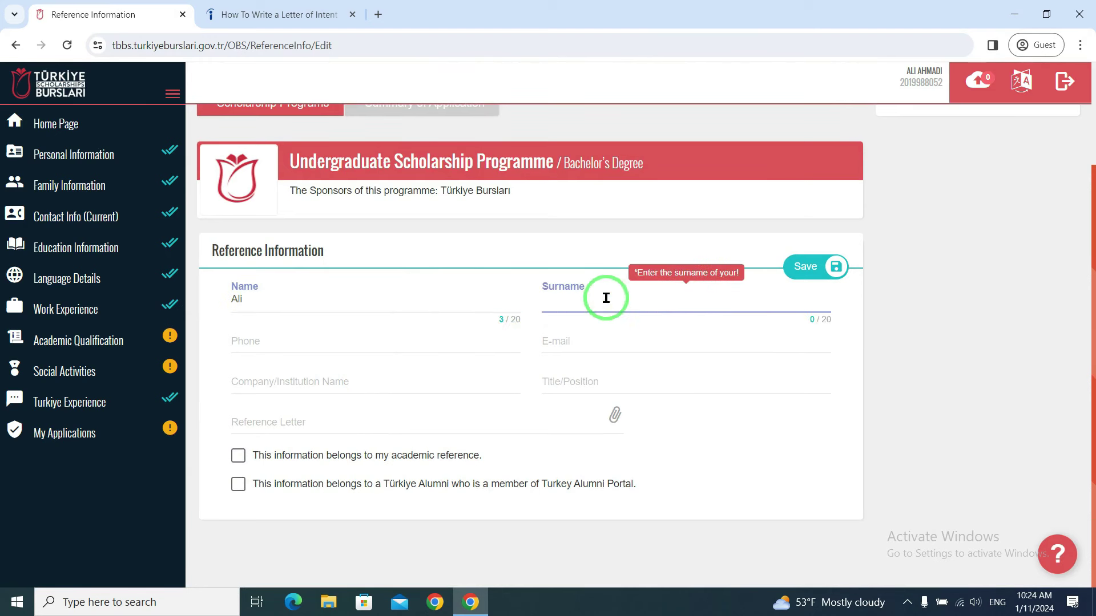
# - Fill in the reference's phone and e-mail, company ABC and position Manager, then choose a letter file
pyautogui.click(305, 350)
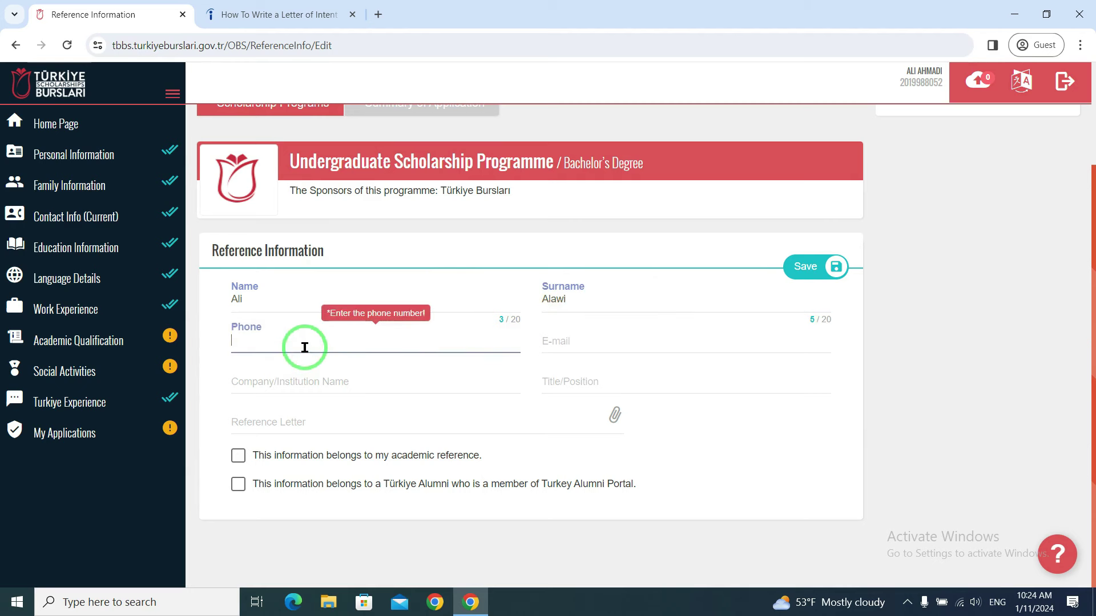
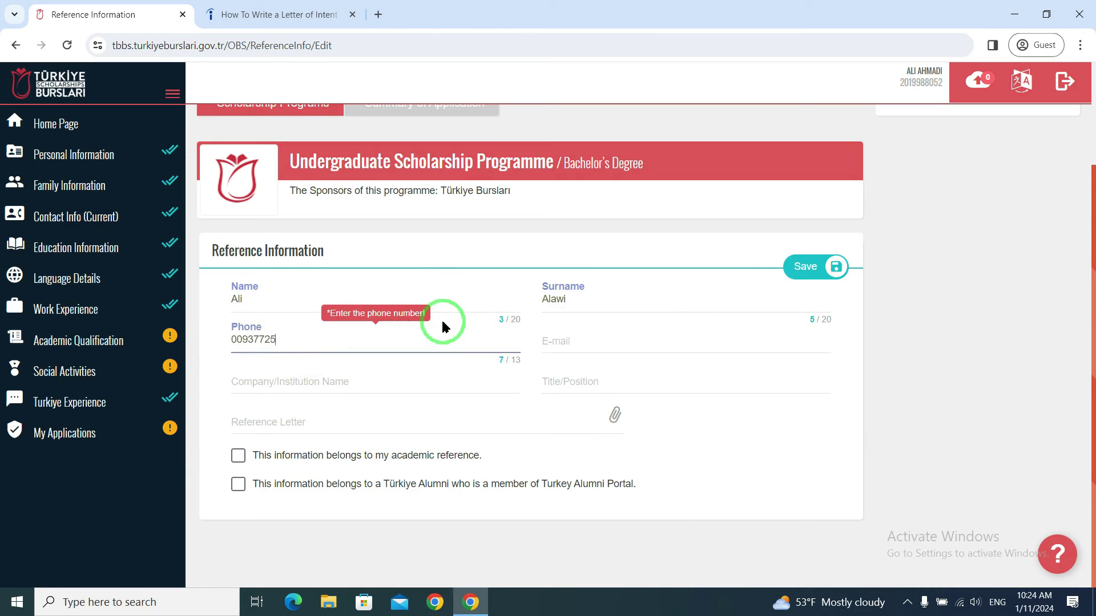
pyautogui.click(657, 339)
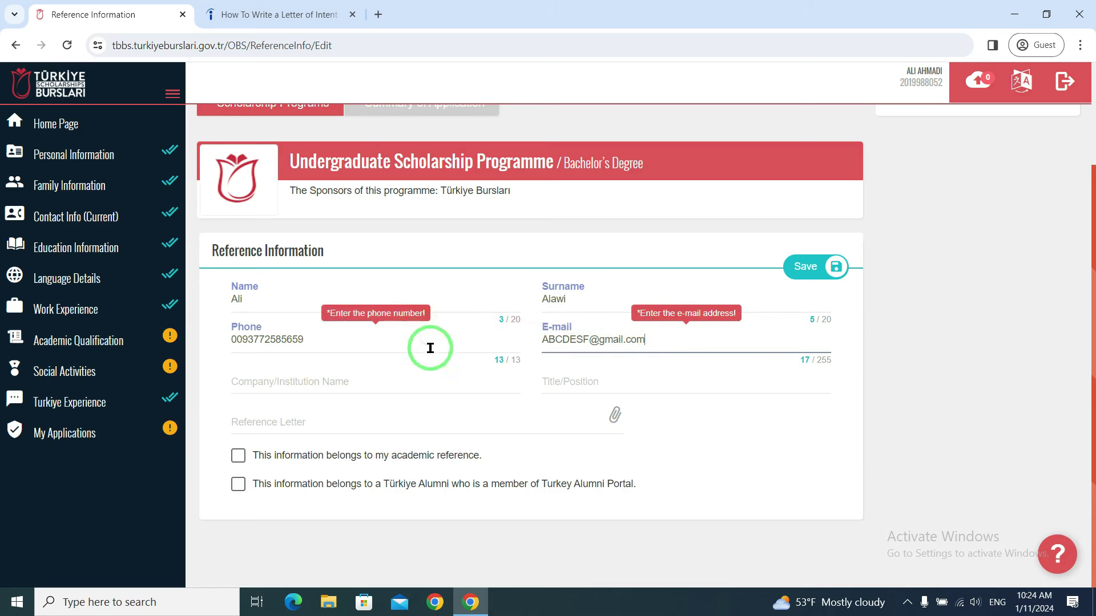
pyautogui.click(341, 384)
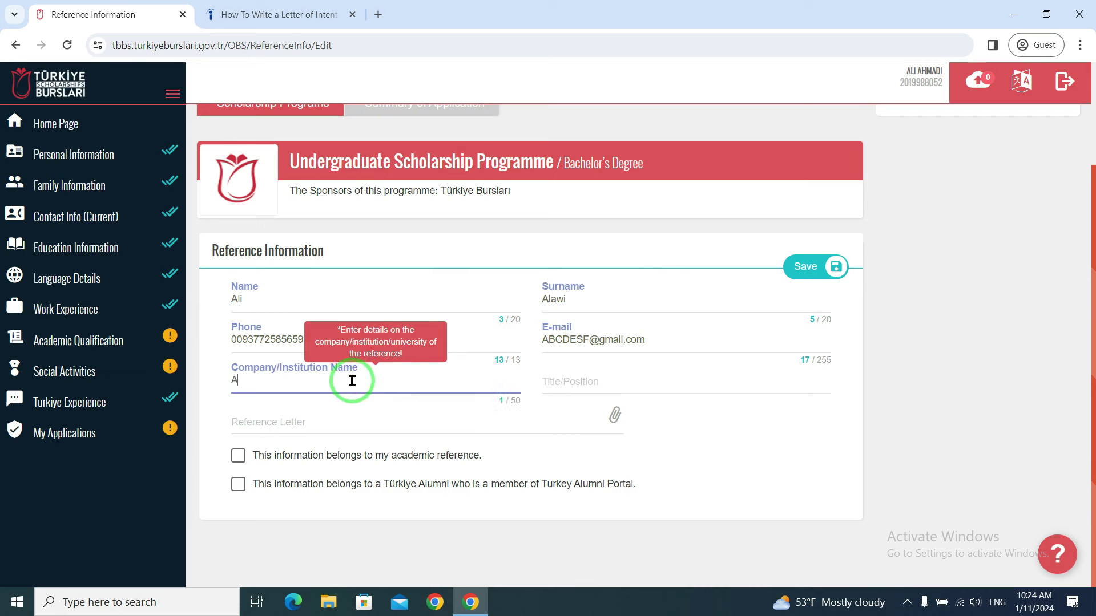
pyautogui.click(571, 375)
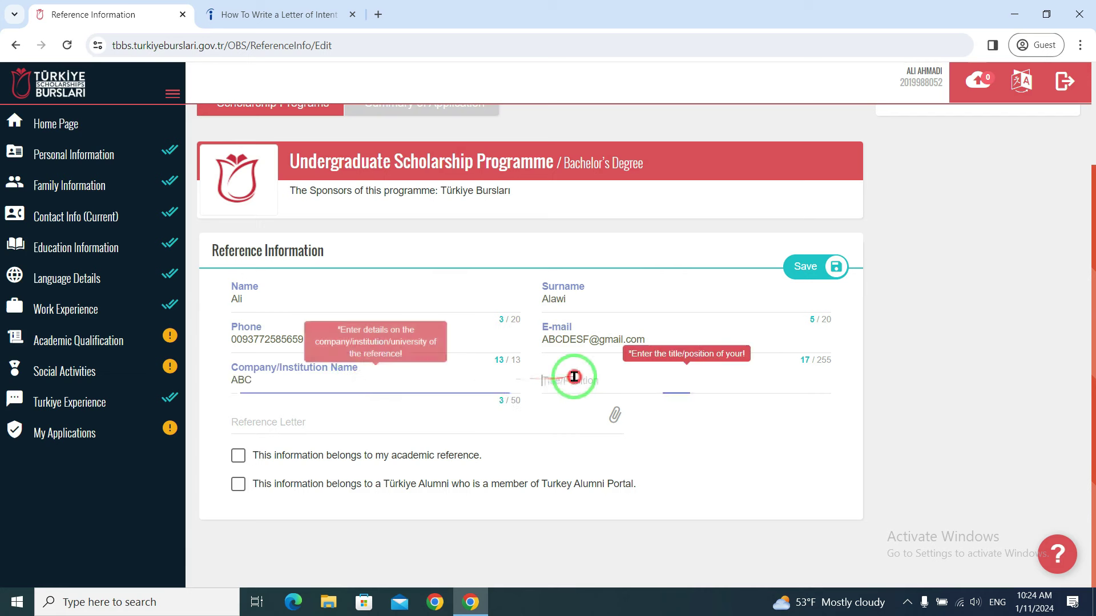
pyautogui.write('Maanger')
pyautogui.press('BackSpace')
pyautogui.press('BackSpace')
pyautogui.press('BackSpace')
pyautogui.press('BackSpace')
pyautogui.press('BackSpace')
pyautogui.write('nager')
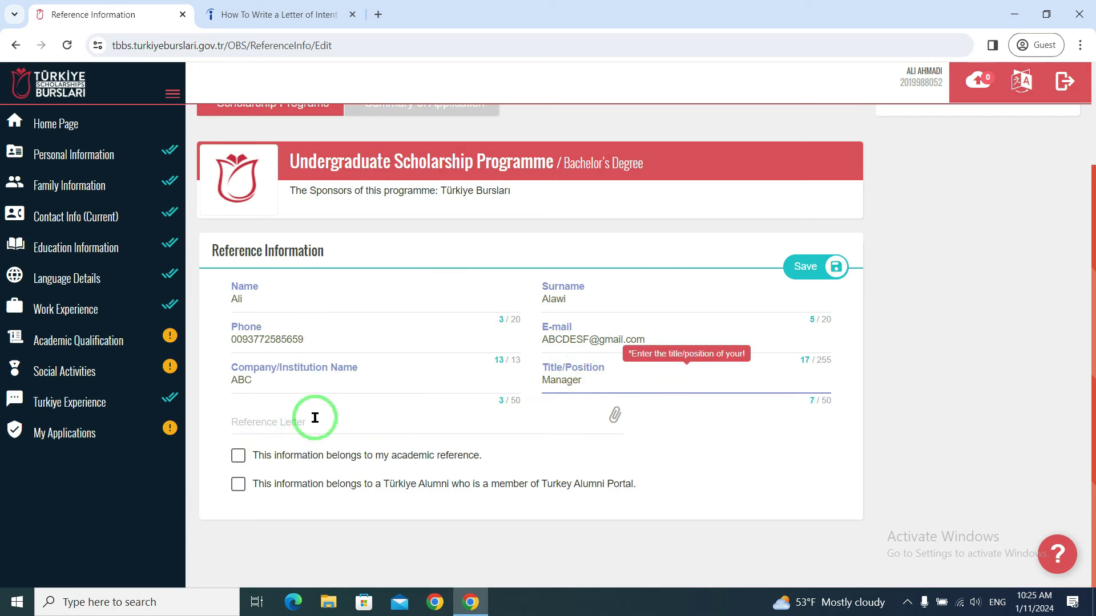
pyautogui.click(337, 418)
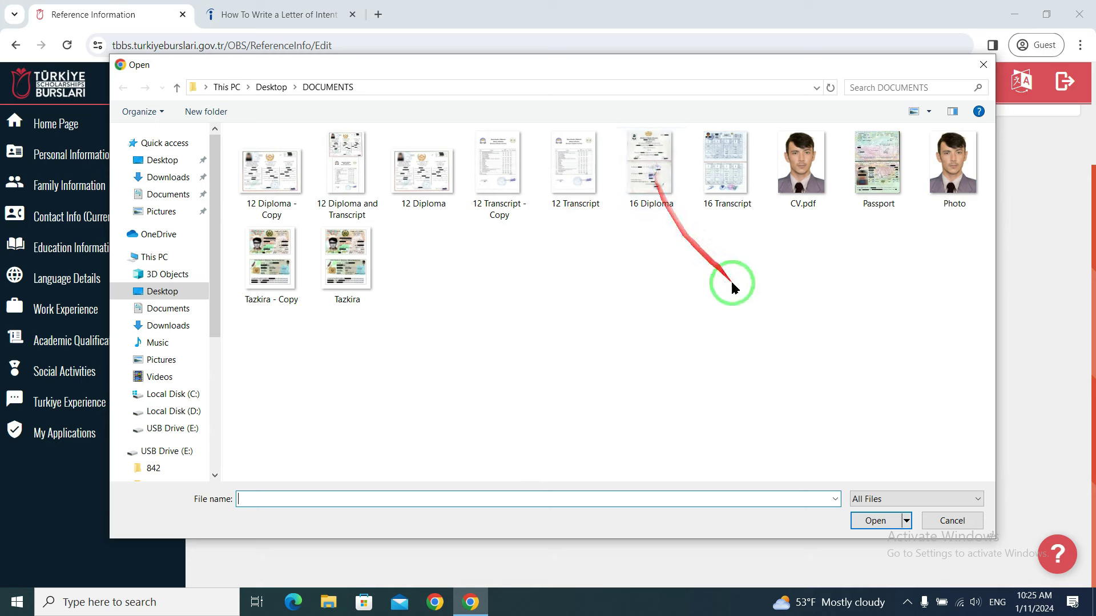
# - Close the file picker, mark the reference as Academic, and save it
pyautogui.press('Escape')
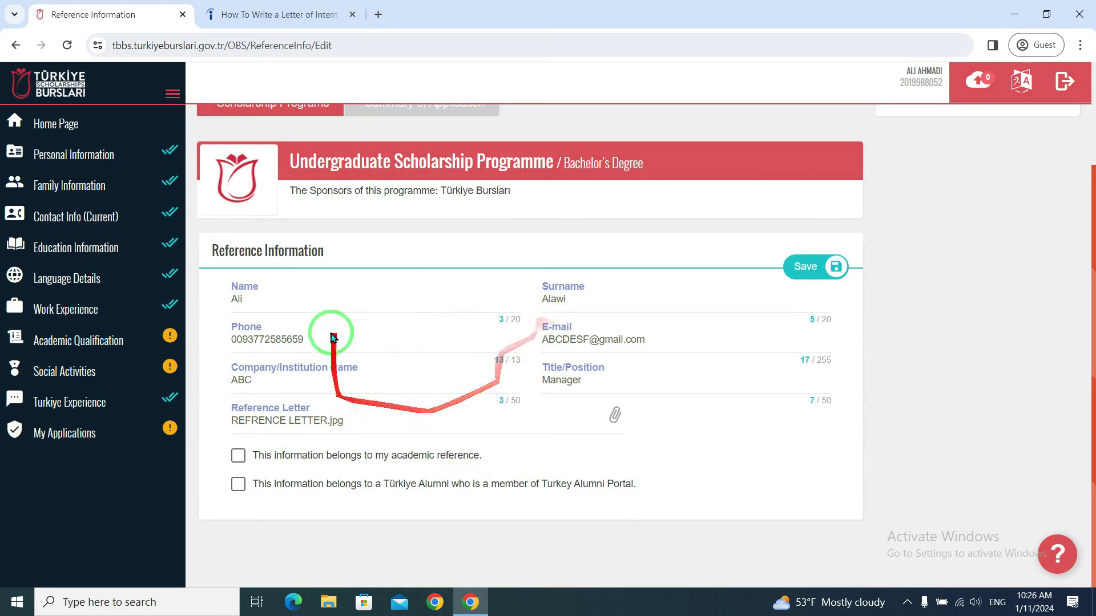
pyautogui.click(237, 456)
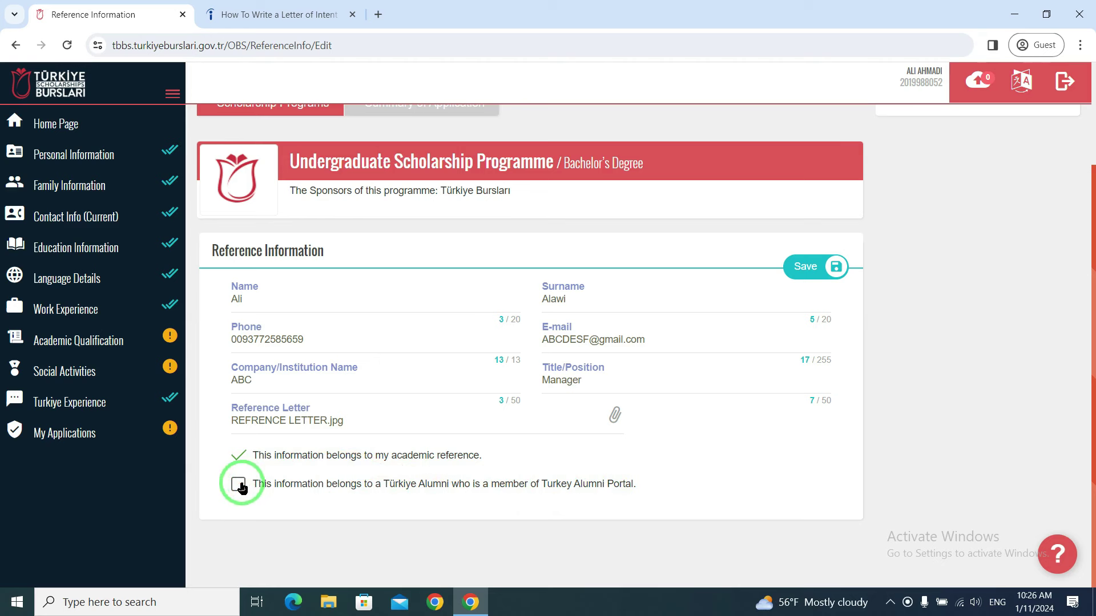
pyautogui.click(810, 267)
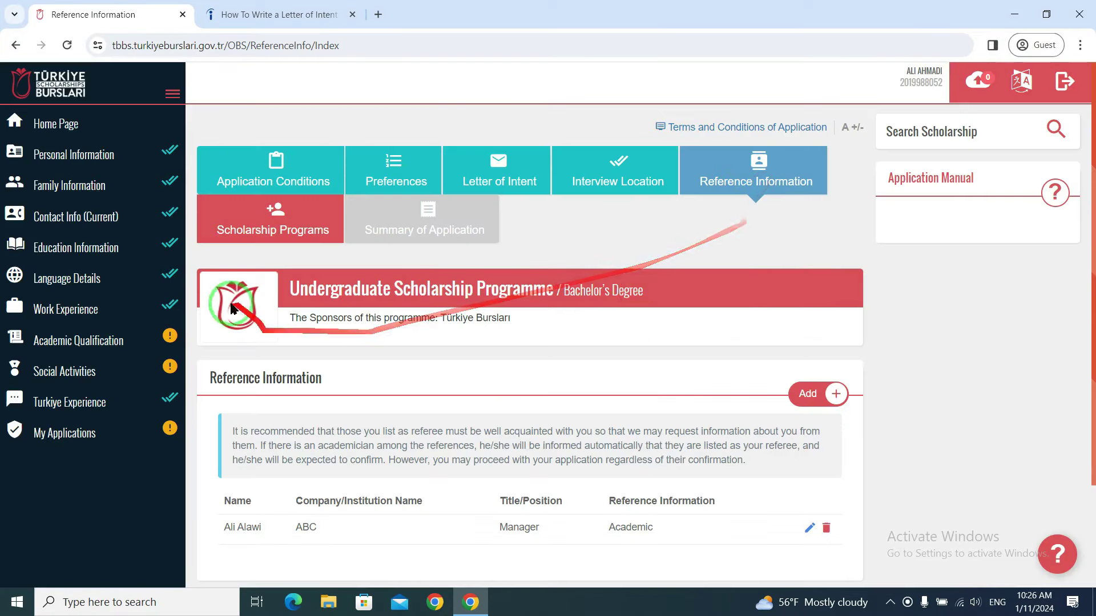
pyautogui.scroll(-1, 266, 231)
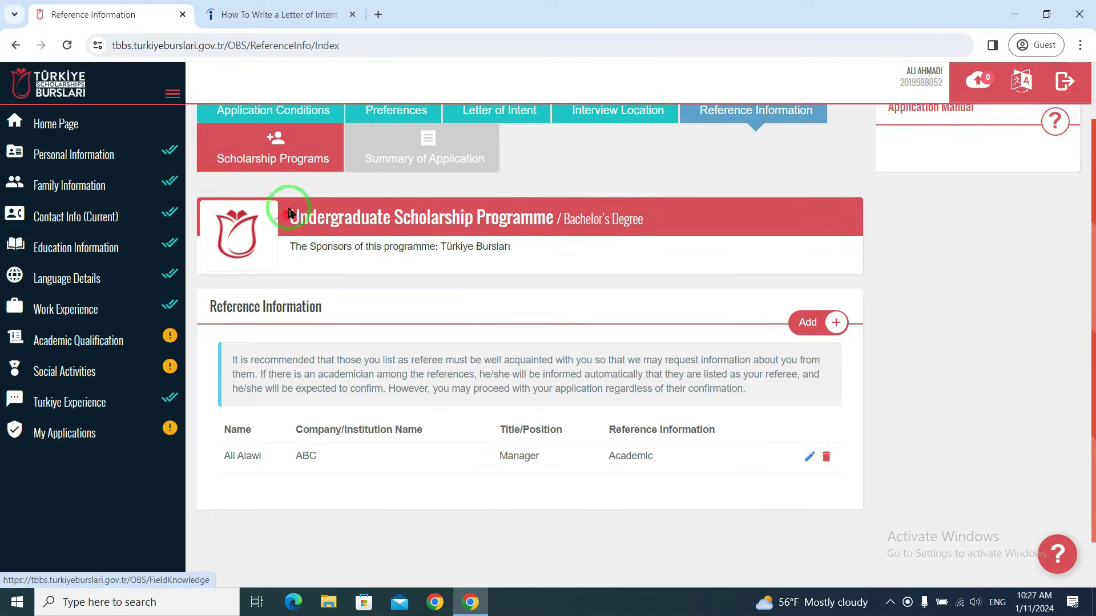
# - Answer No to both IsDB questions and to the NAMA Foundation joint programme question
pyautogui.click(281, 154)
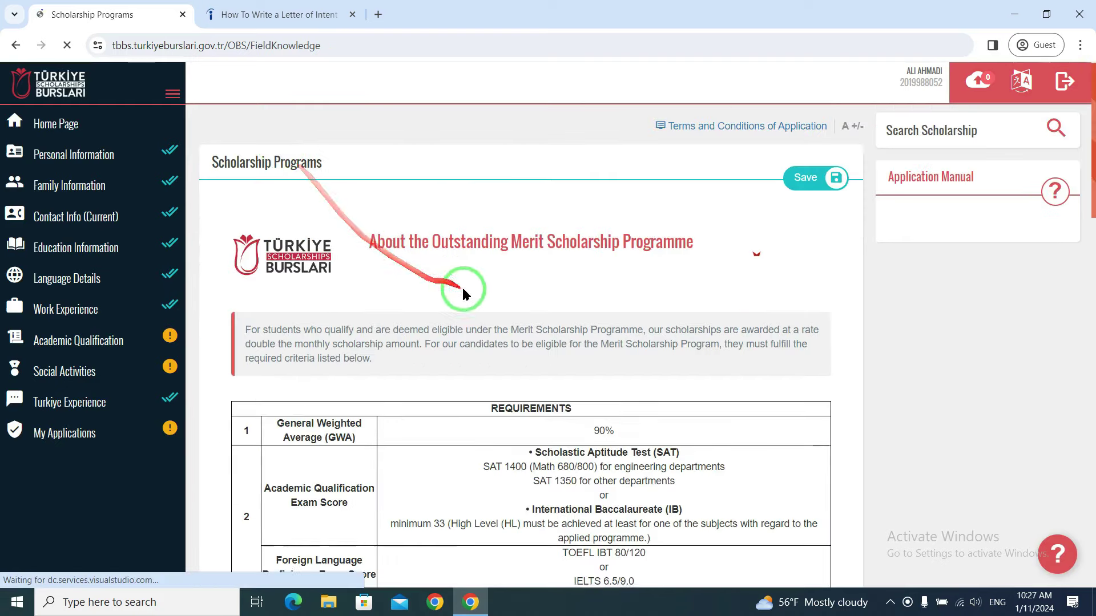
pyautogui.scroll(-15, 560, 368)
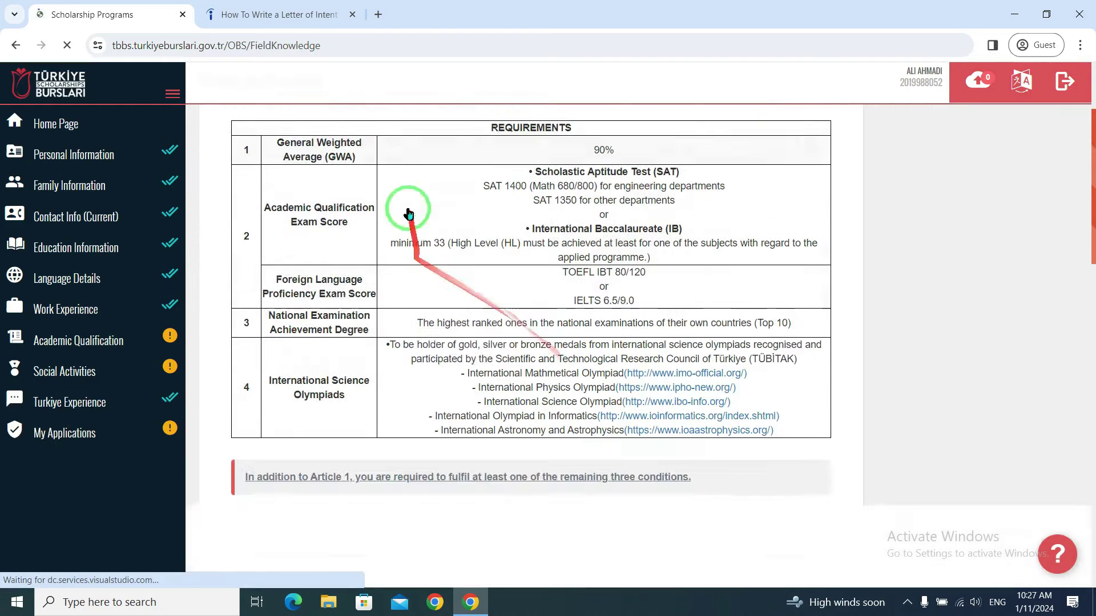
pyautogui.scroll(-6, 570, 306)
pyautogui.scroll(4, 580, 311)
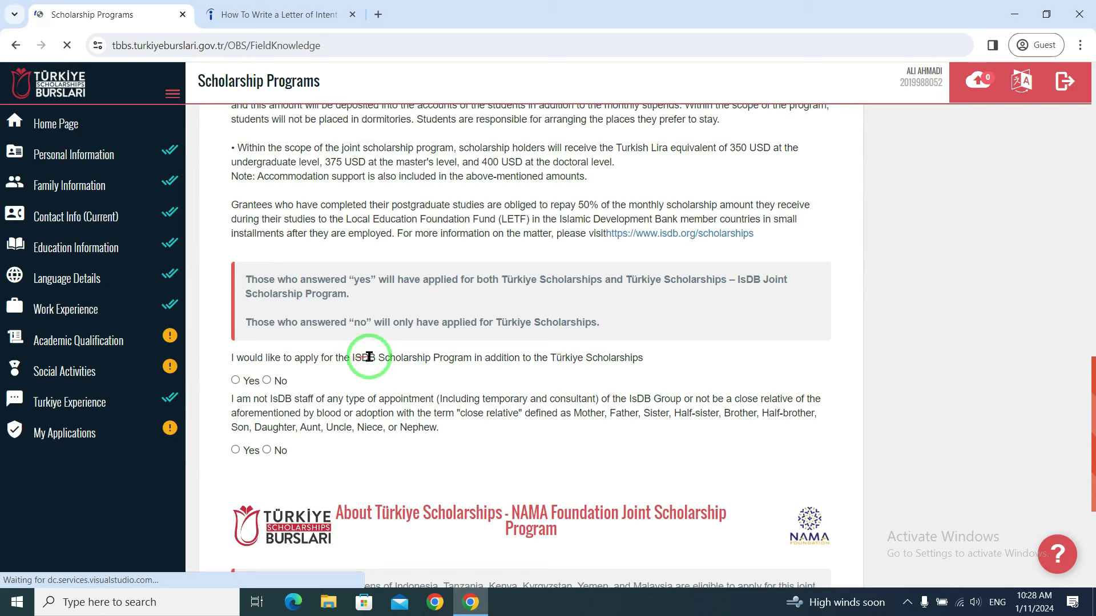
pyautogui.click(267, 381)
pyautogui.scroll(-1, 342, 388)
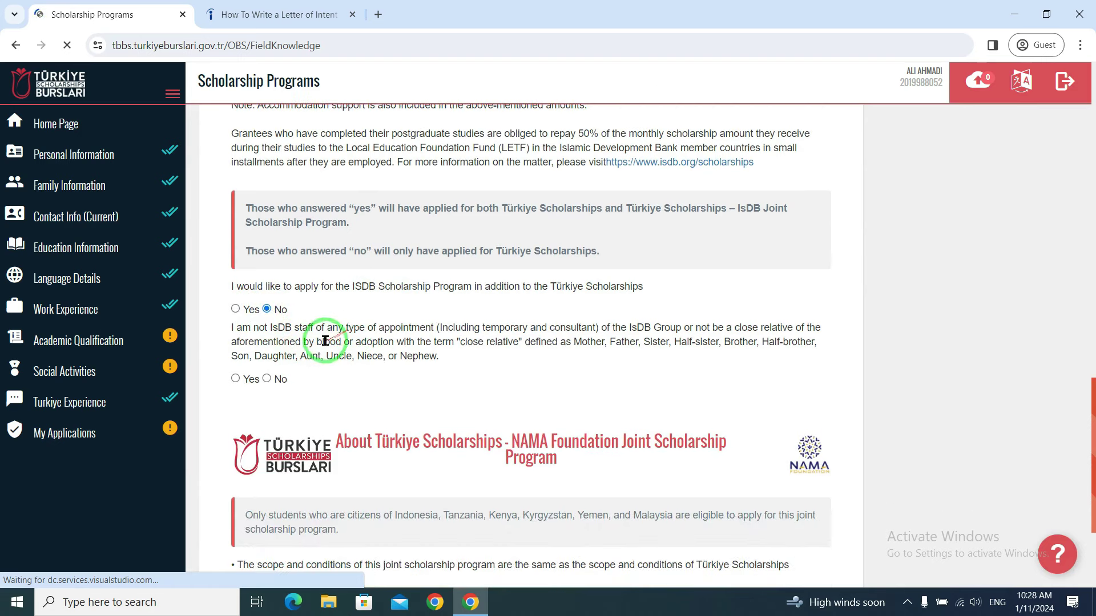
pyautogui.click(267, 379)
pyautogui.scroll(-3, 343, 385)
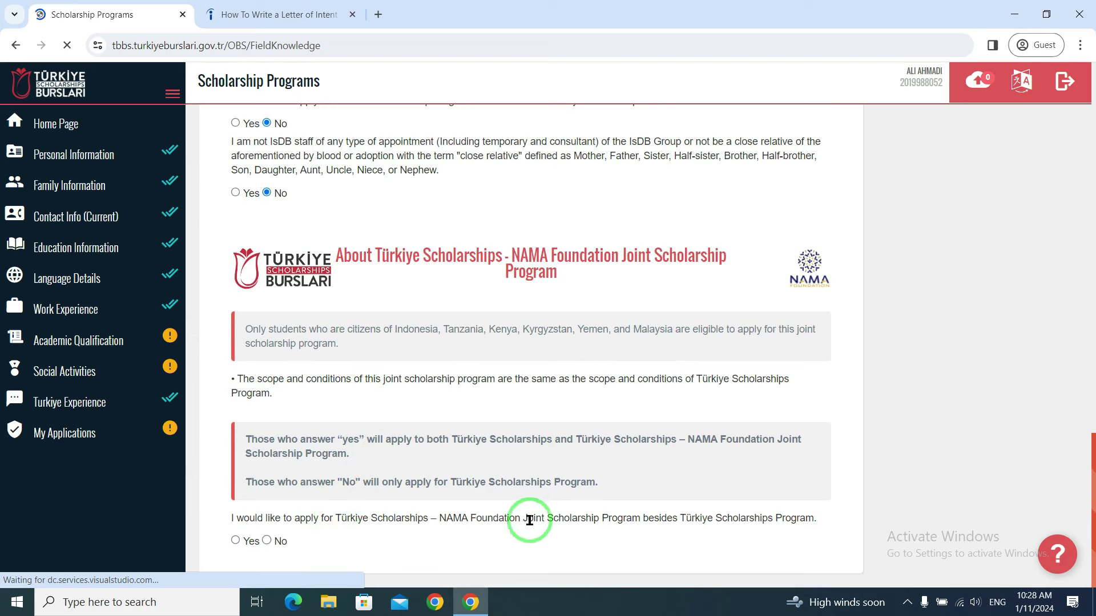
pyautogui.moveTo(469, 518); pyautogui.dragTo(520, 516)
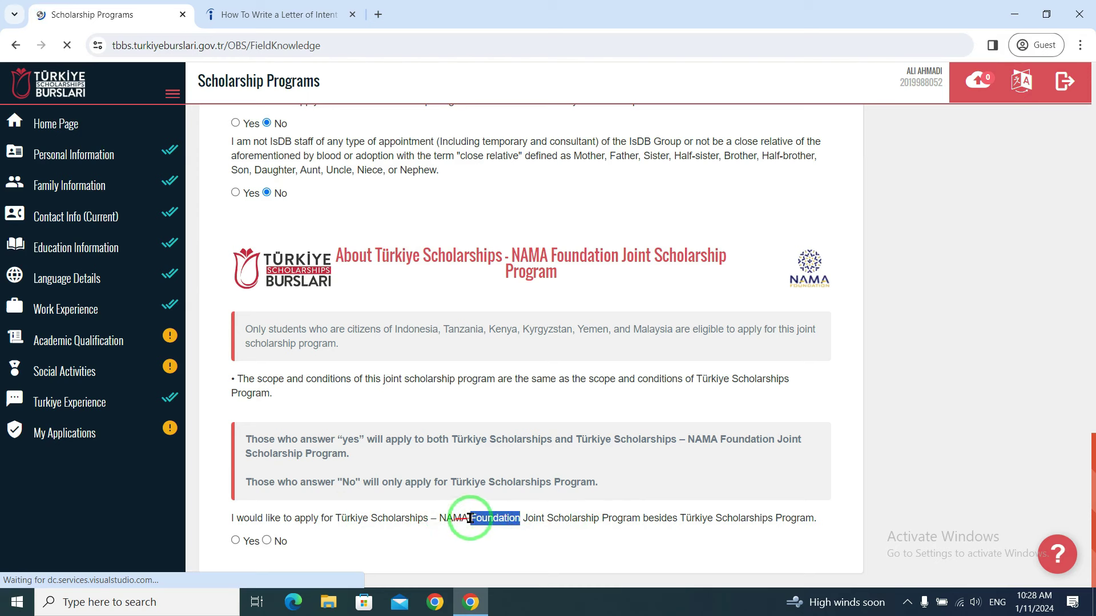
pyautogui.click(267, 540)
pyautogui.scroll(15, 565, 418)
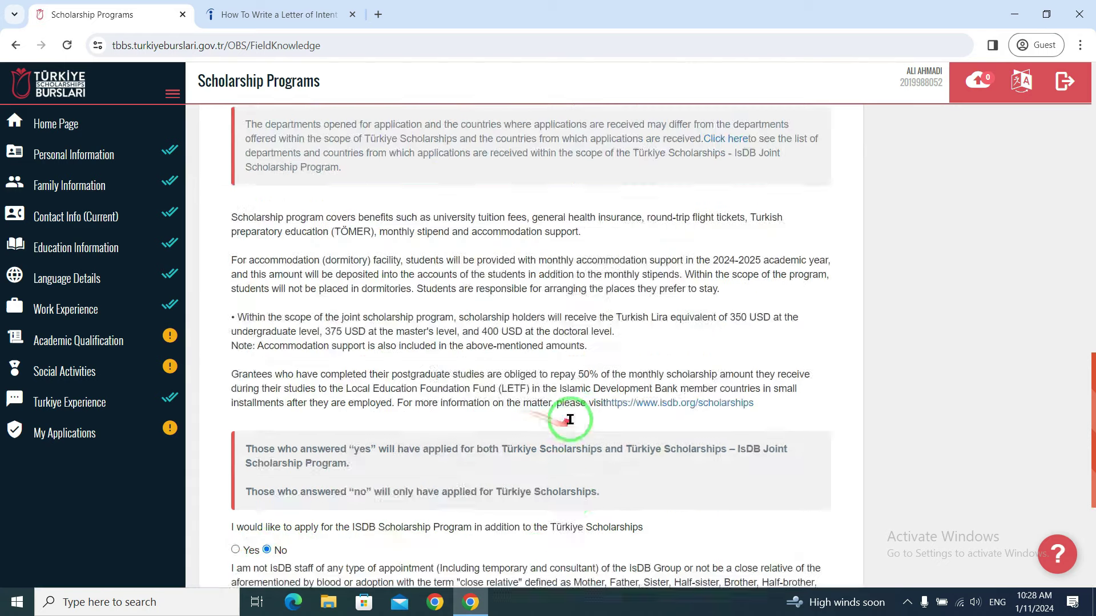
pyautogui.scroll(-3, 582, 420)
pyautogui.scroll(3, 588, 423)
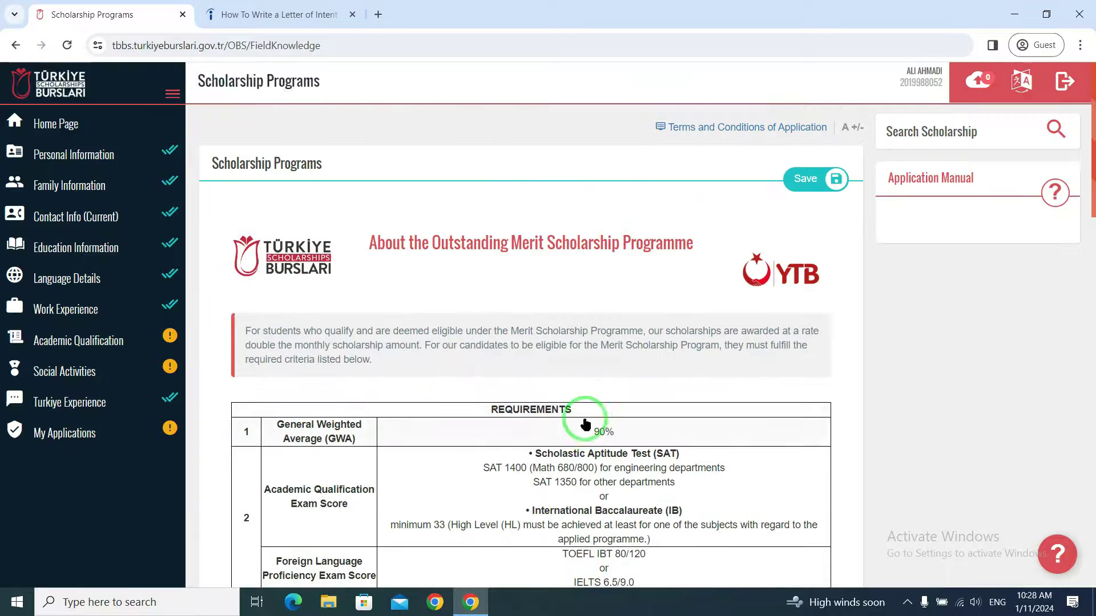
# - Answer Yes to the Merit Scholarship declaration and save the programme answers
pyautogui.click(812, 200)
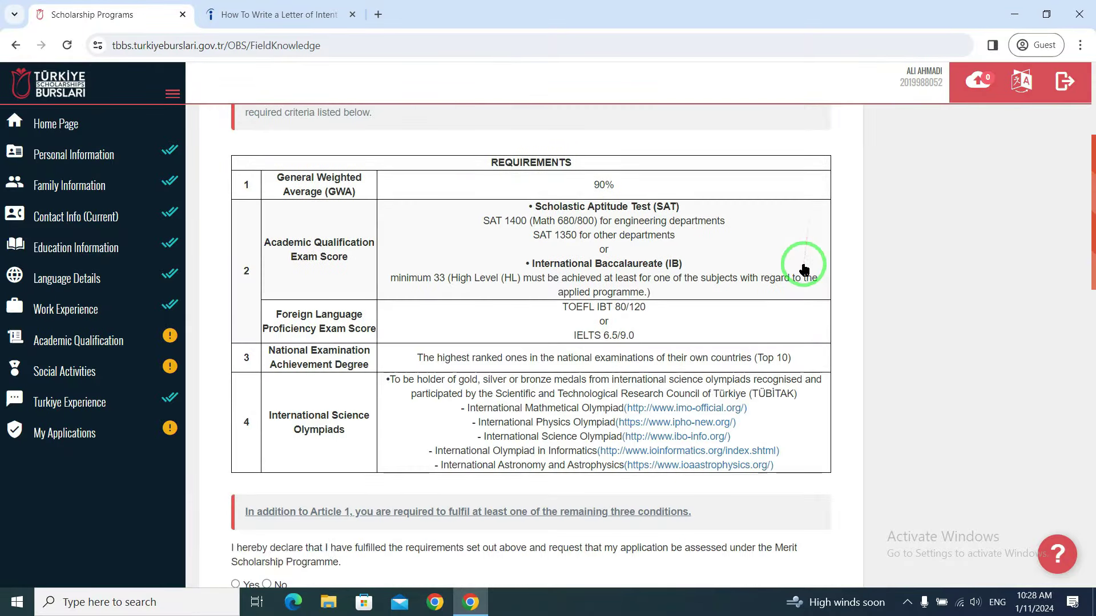
pyautogui.scroll(4, 574, 477)
pyautogui.scroll(-7, 574, 477)
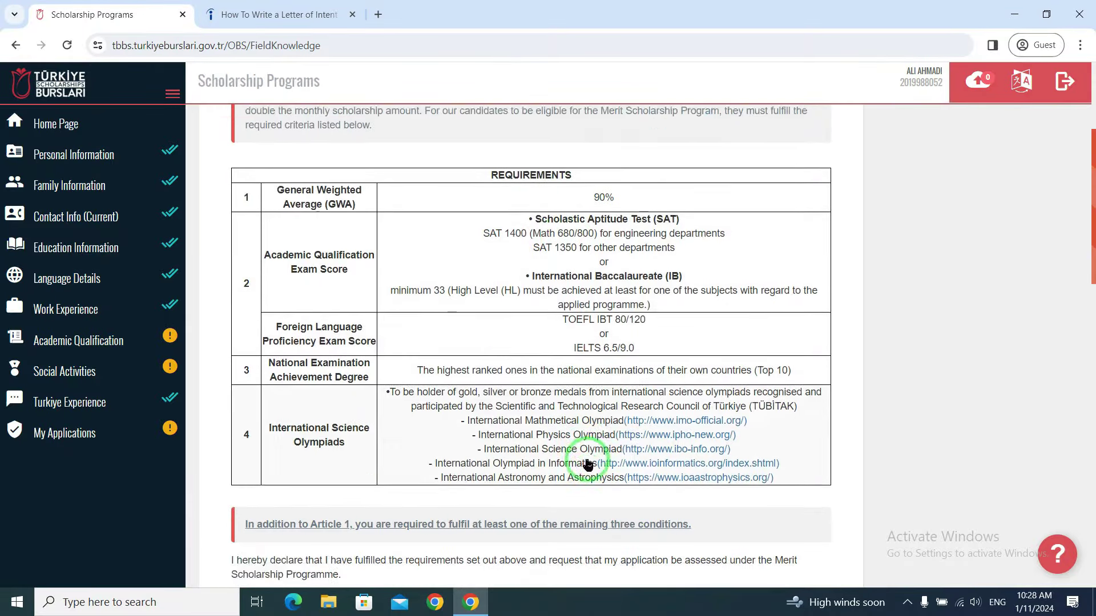
pyautogui.scroll(-3, 269, 450)
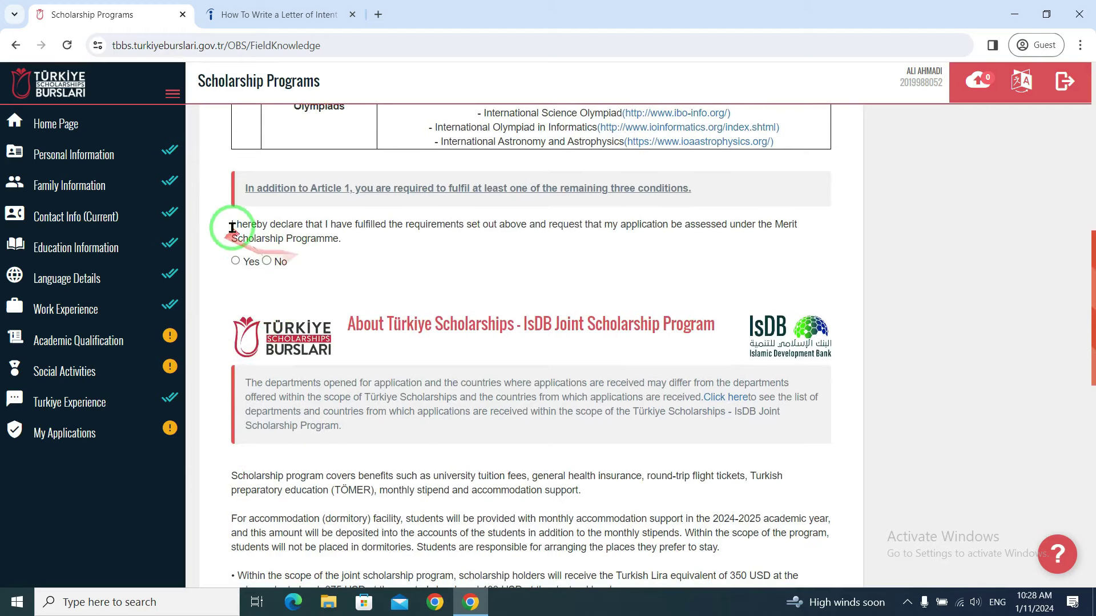
pyautogui.moveTo(229, 226); pyautogui.dragTo(800, 237)
pyautogui.click(235, 262)
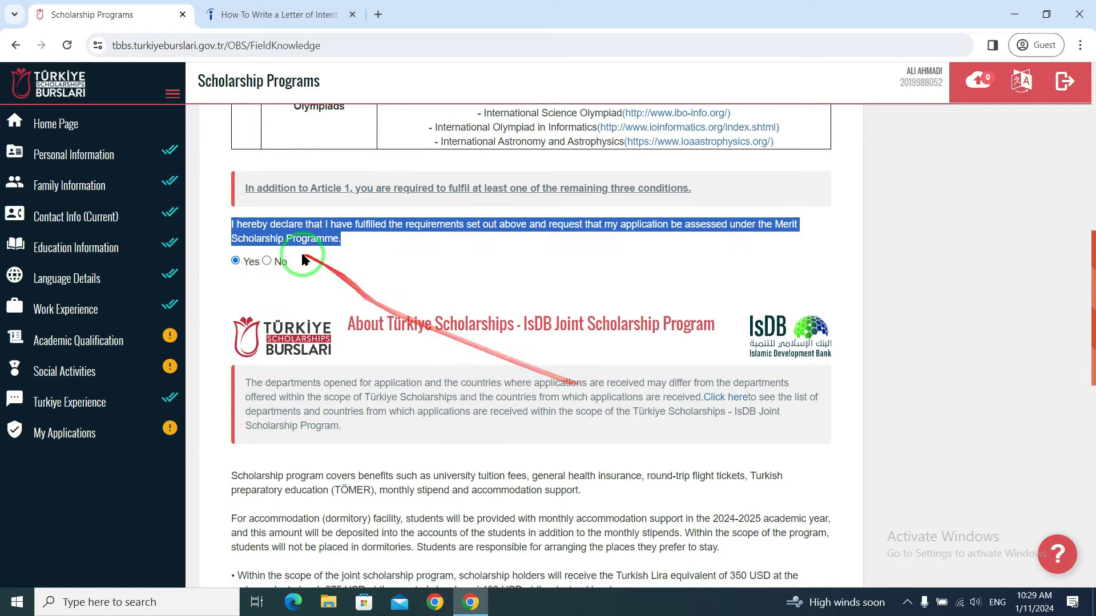
pyautogui.scroll(15, 354, 297)
pyautogui.click(817, 184)
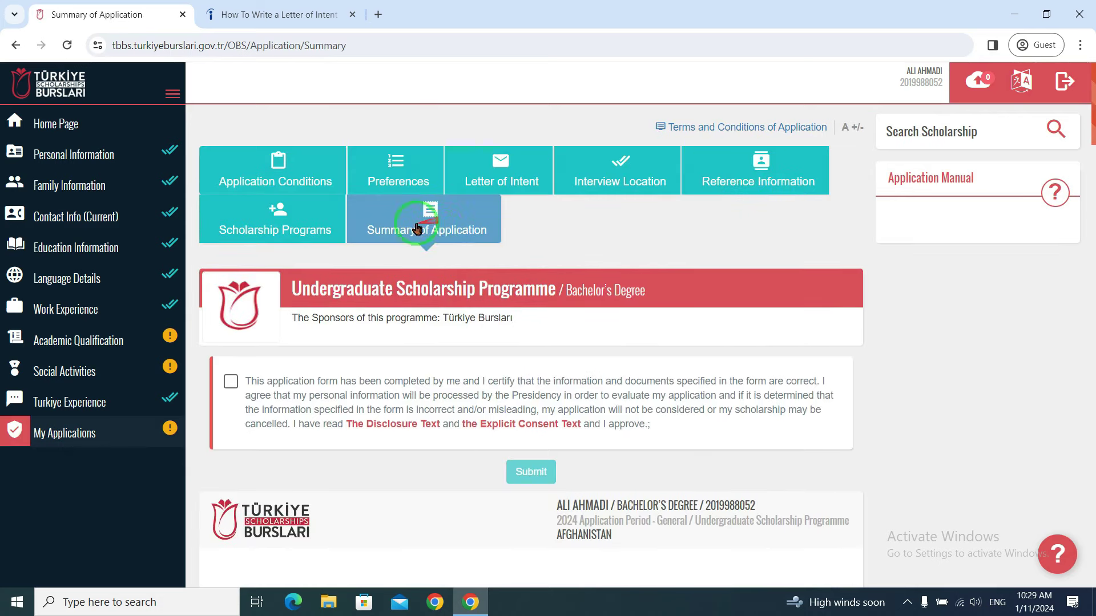
# - Review the Summary of Application, tick the certification consent checkbox, and submit the application
pyautogui.click(430, 222)
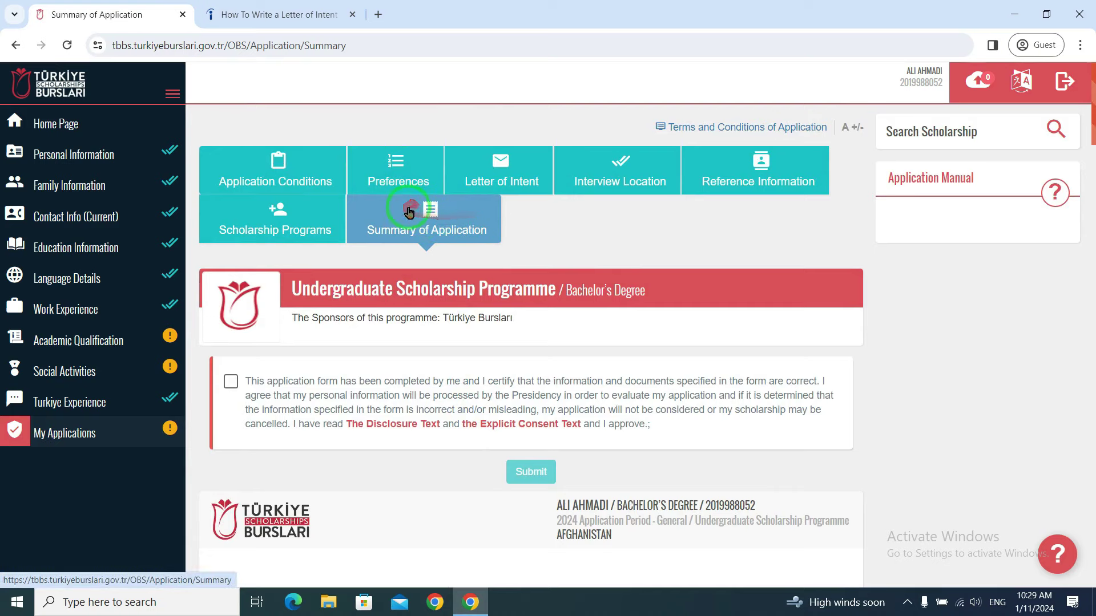
pyautogui.scroll(-8, 416, 269)
pyautogui.scroll(-20, 517, 285)
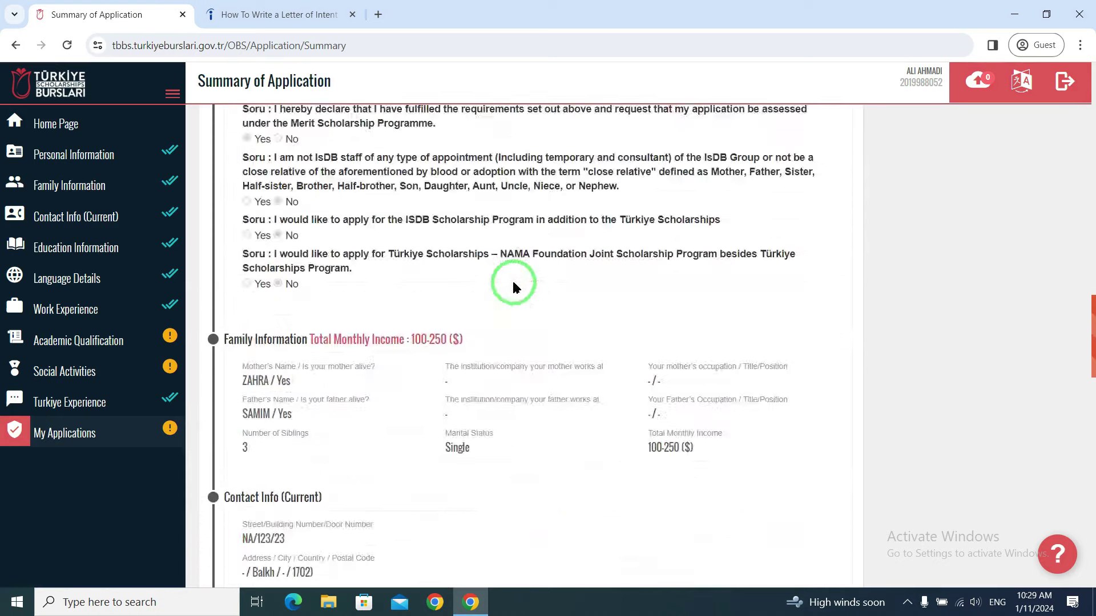
pyautogui.scroll(20, 514, 285)
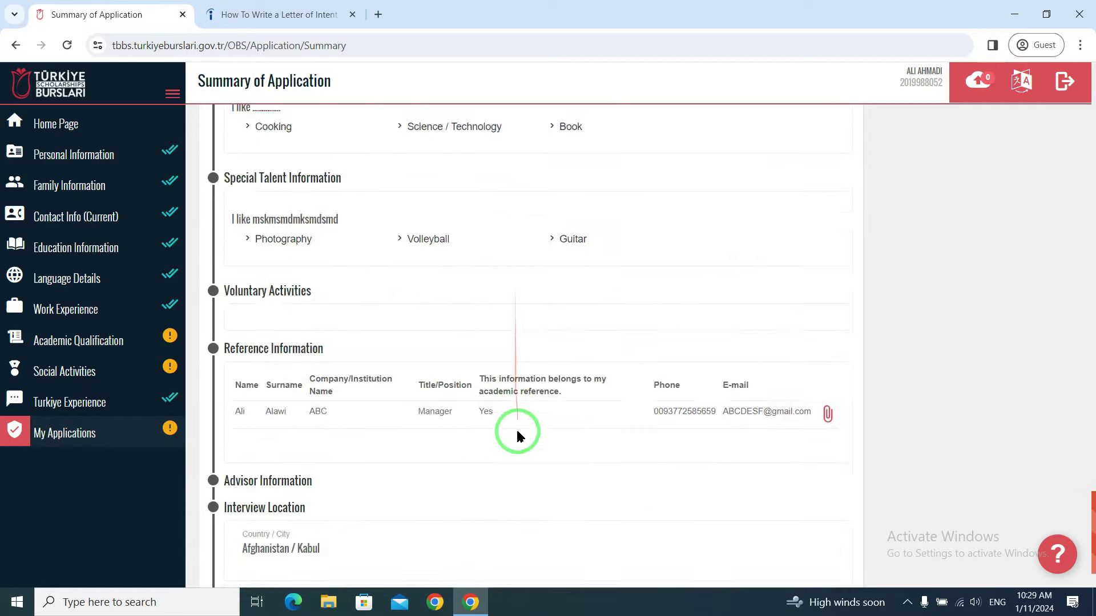
pyautogui.scroll(7, 503, 436)
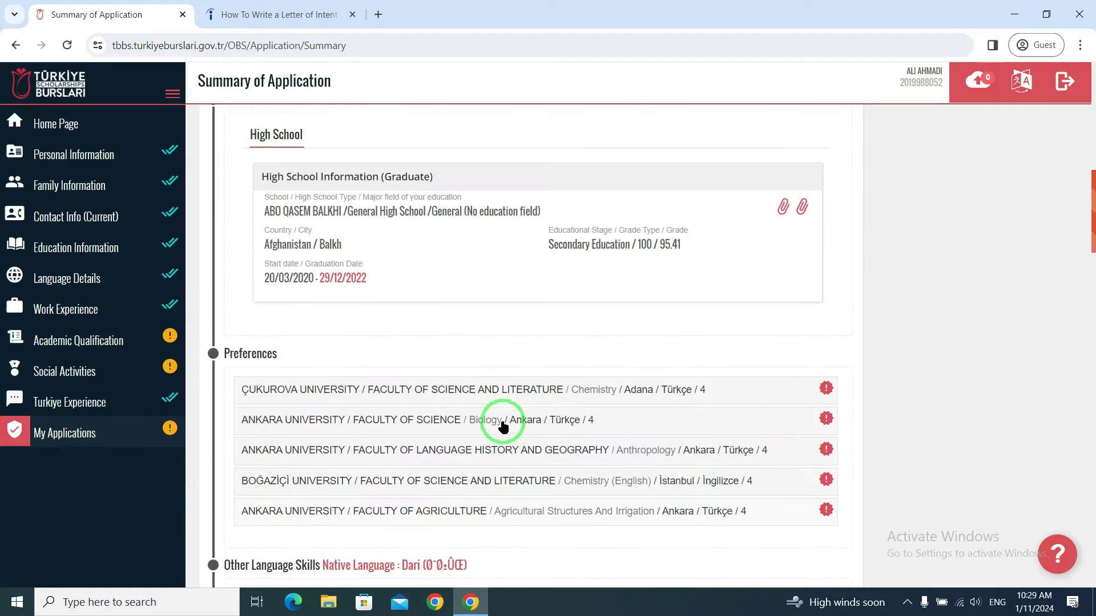
pyautogui.scroll(-4, 502, 426)
pyautogui.scroll(10, 502, 420)
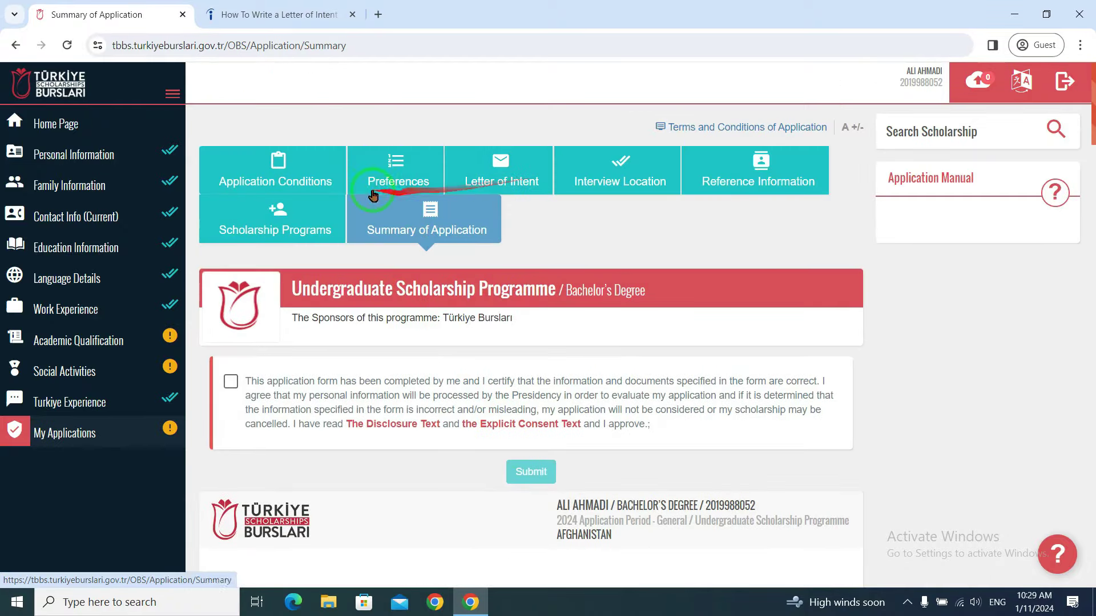
pyautogui.scroll(-7, 466, 359)
pyautogui.scroll(-5, 466, 359)
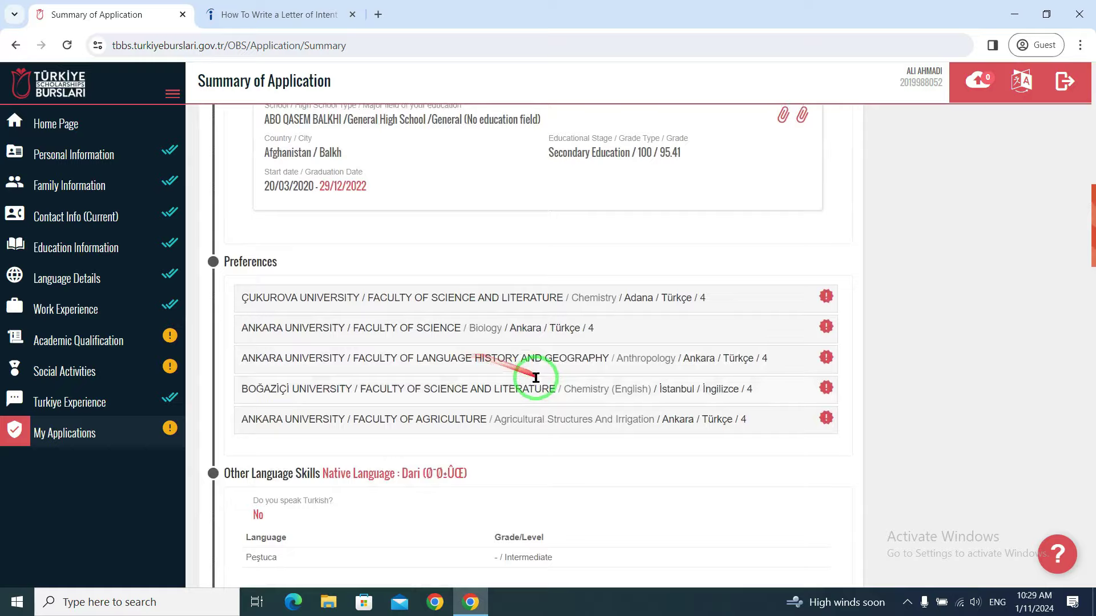
pyautogui.scroll(11, 526, 384)
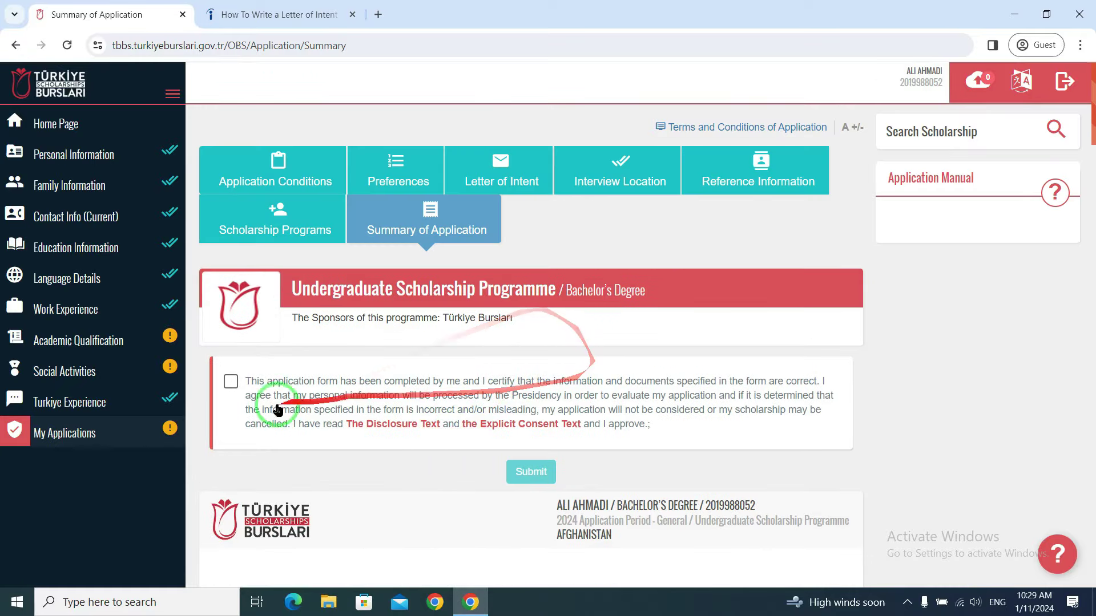
pyautogui.click(230, 382)
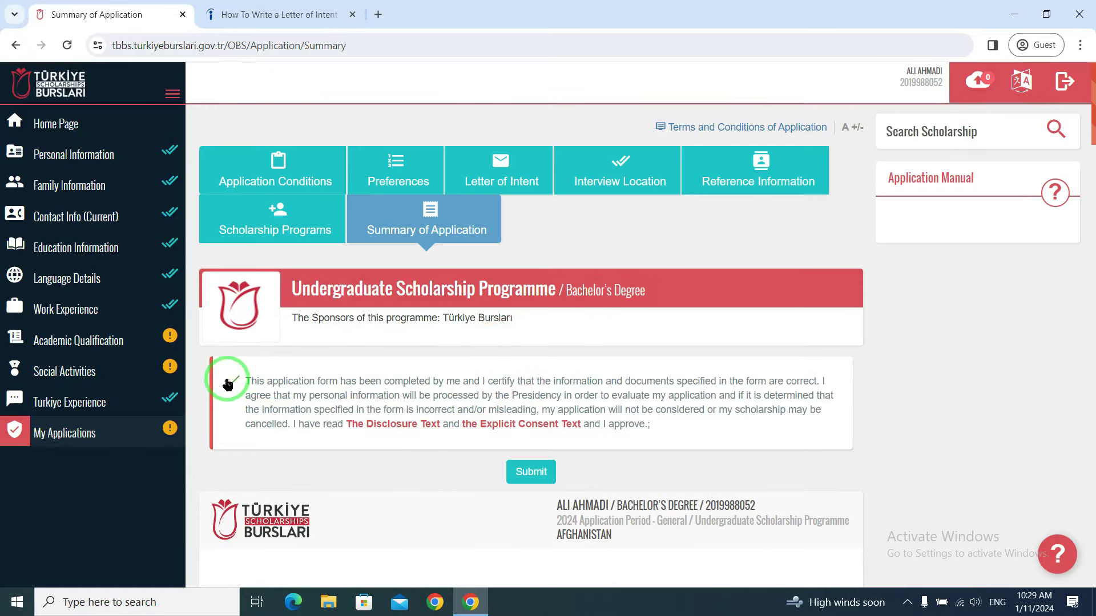
pyautogui.click(528, 473)
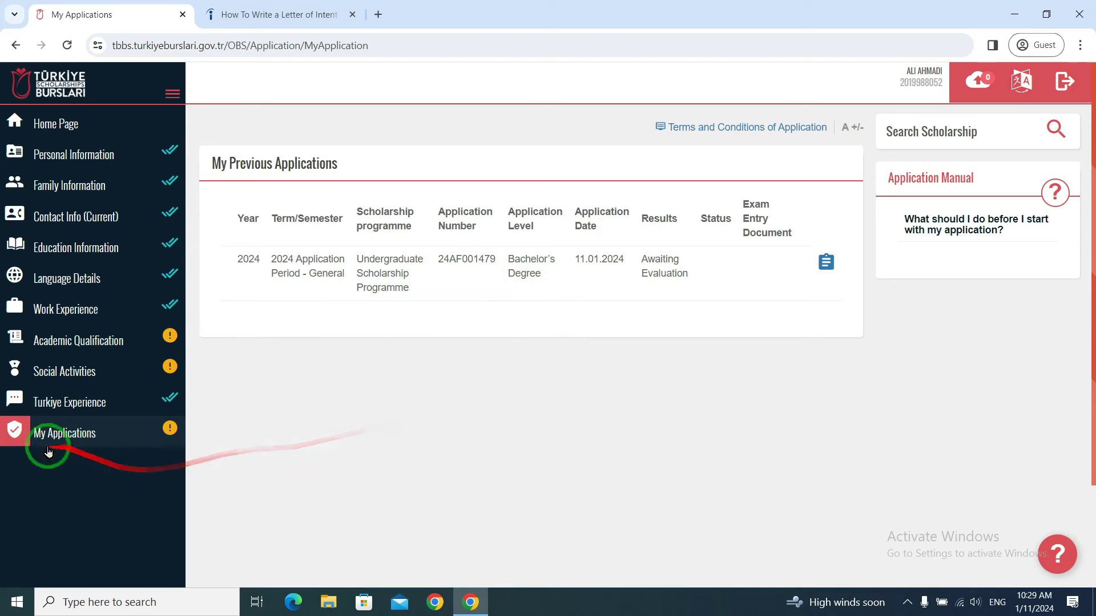
pyautogui.click(66, 438)
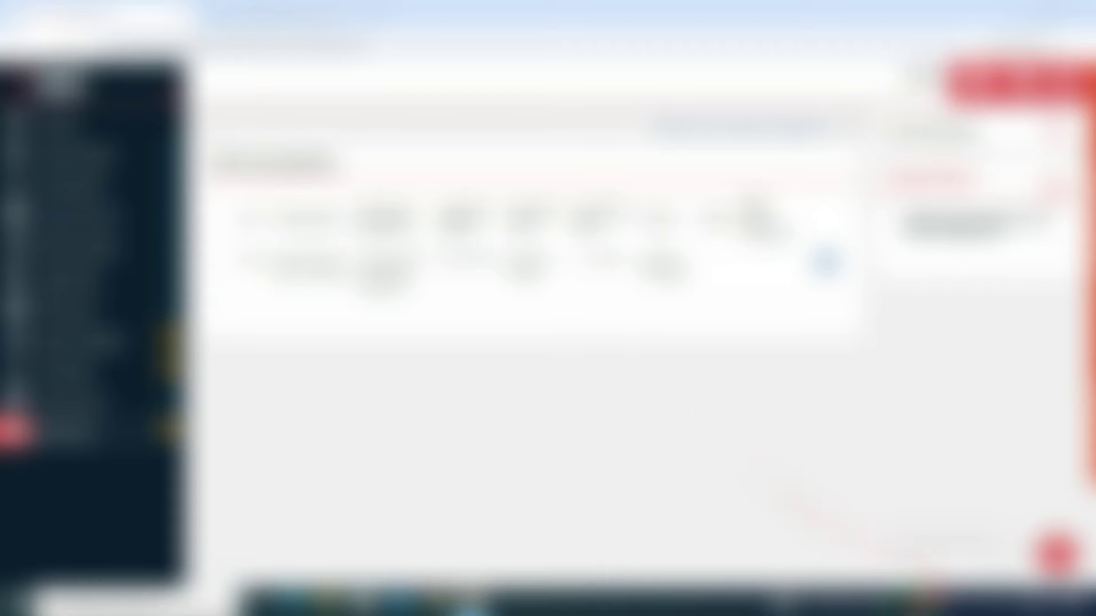
pyautogui.moveTo(908, 602)
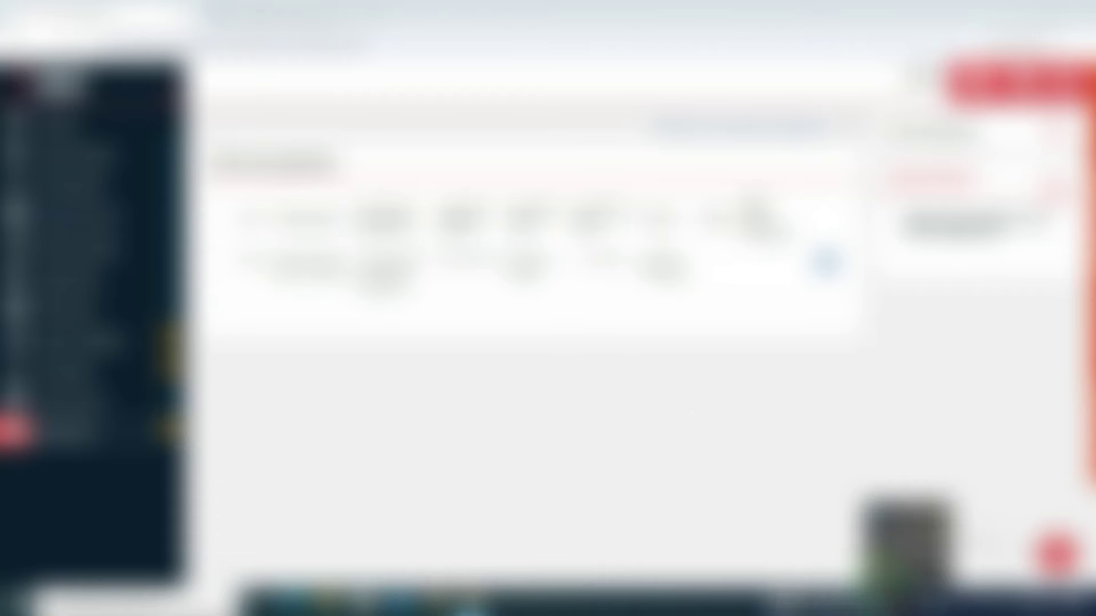